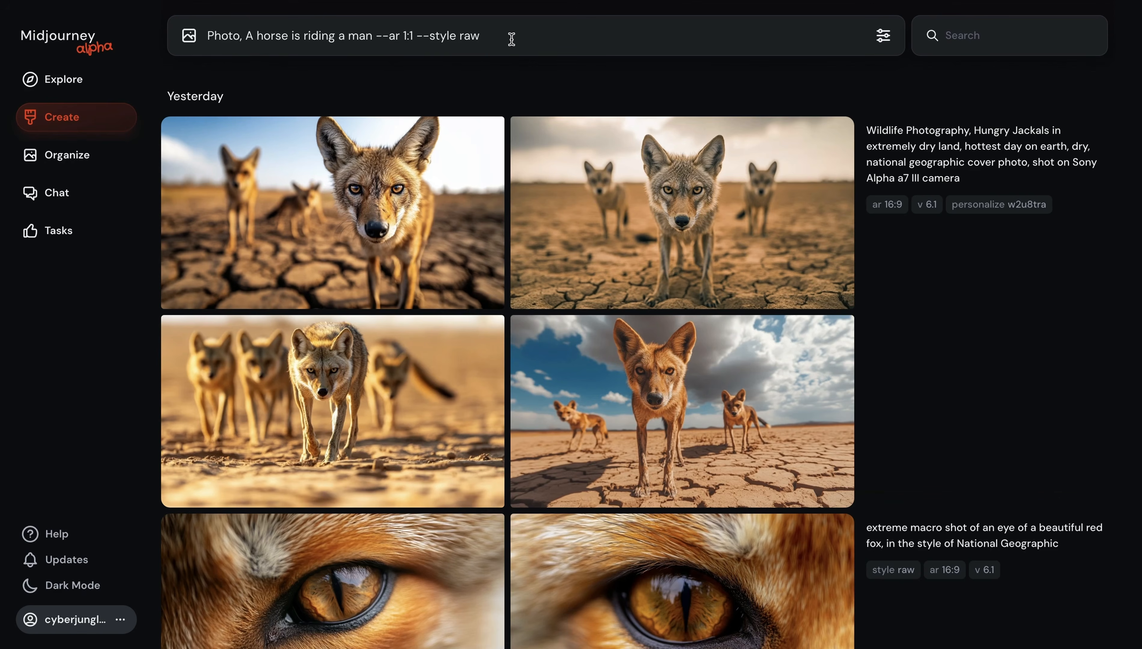
Generate images for "Photo, A horse is riding a man --ar 1:1 --style raw", and regenerate the same prompt with version 6.
{"action": "key", "text": "Return"}
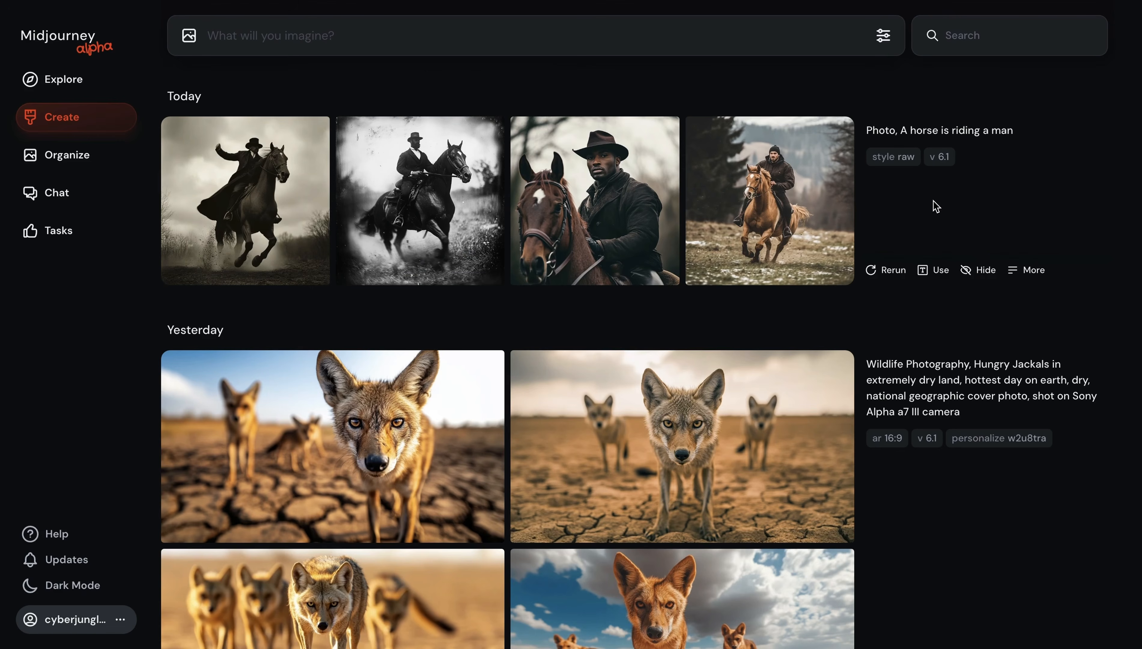
{"action": "left_click", "coordinate": [935, 271]}
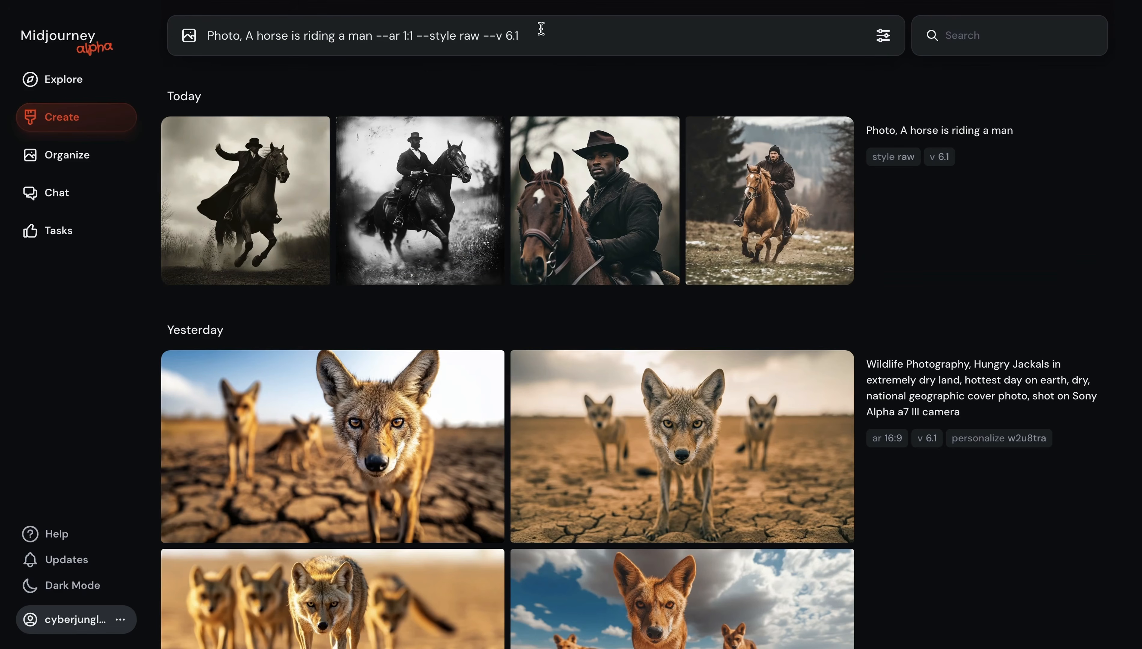
{"action": "key", "text": "BackSpace"}
{"action": "key", "text": "Return"}
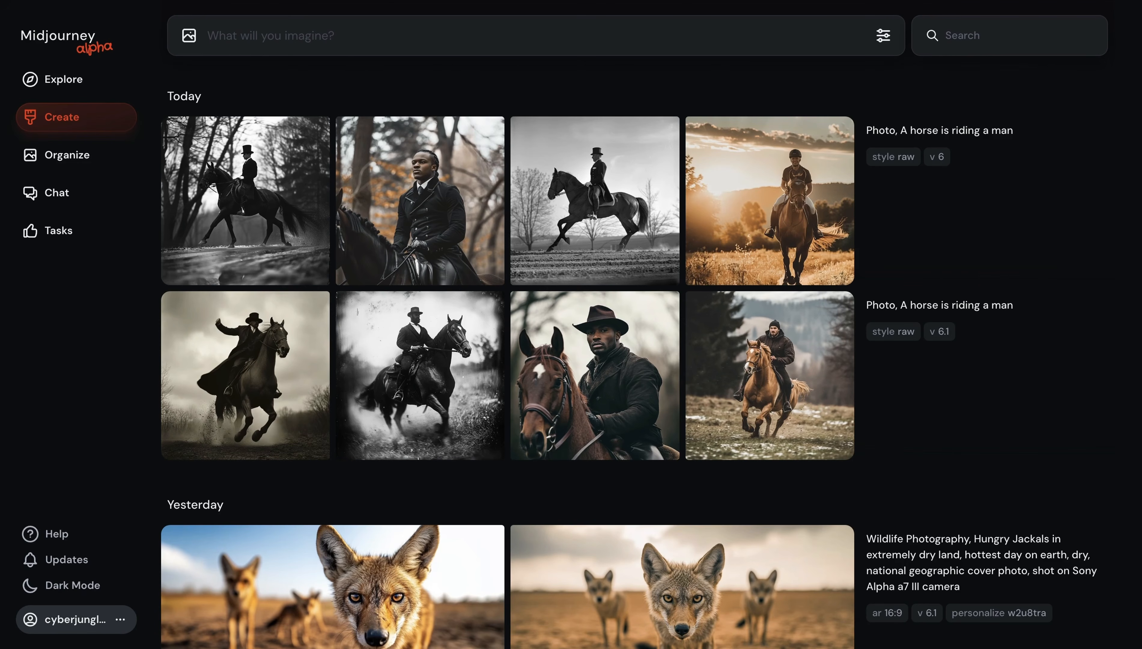
Generate images from the prompt "Photo of a woman is chasing a dog --s 200 --ar 9:16".
{"action": "type", "text": "of"}
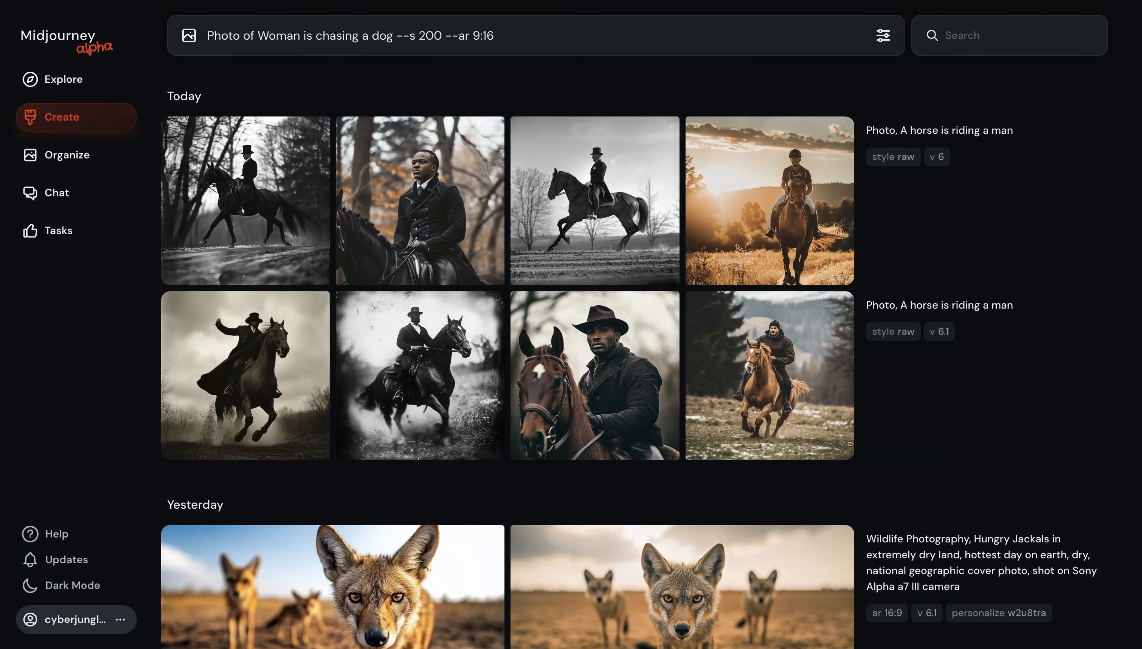
{"action": "type", "text": " a dog --s 200 --ar 9:16"}
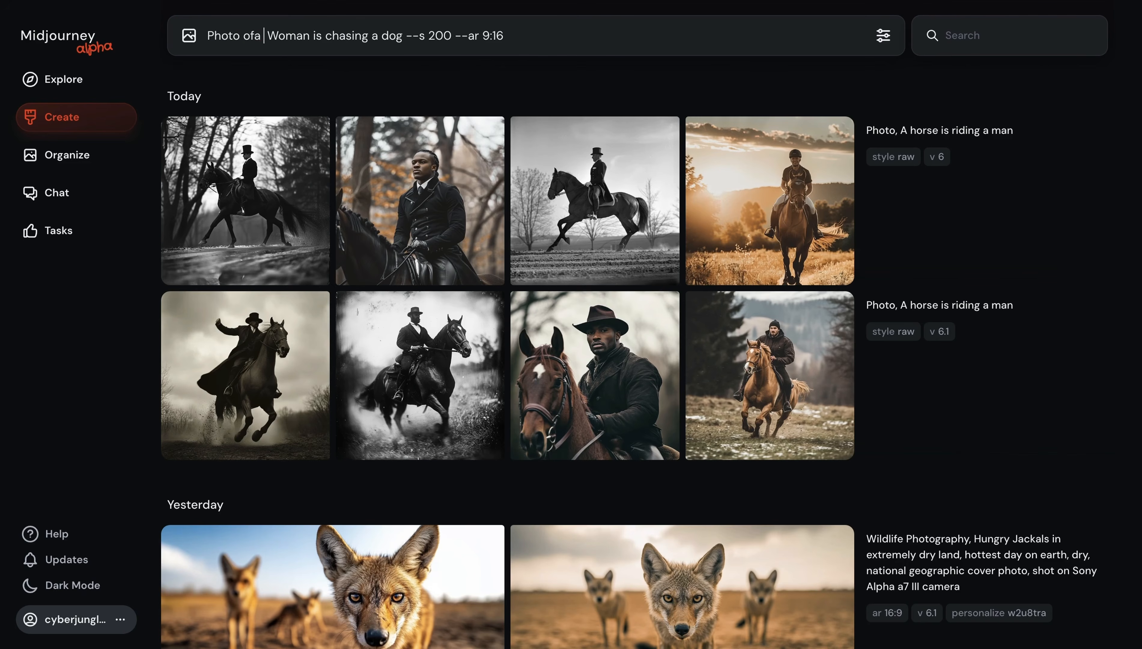
{"action": "key", "text": "Right"}
{"action": "key", "text": "Right"}
{"action": "key", "text": "BackSpace"}
{"action": "type", "text": "w"}
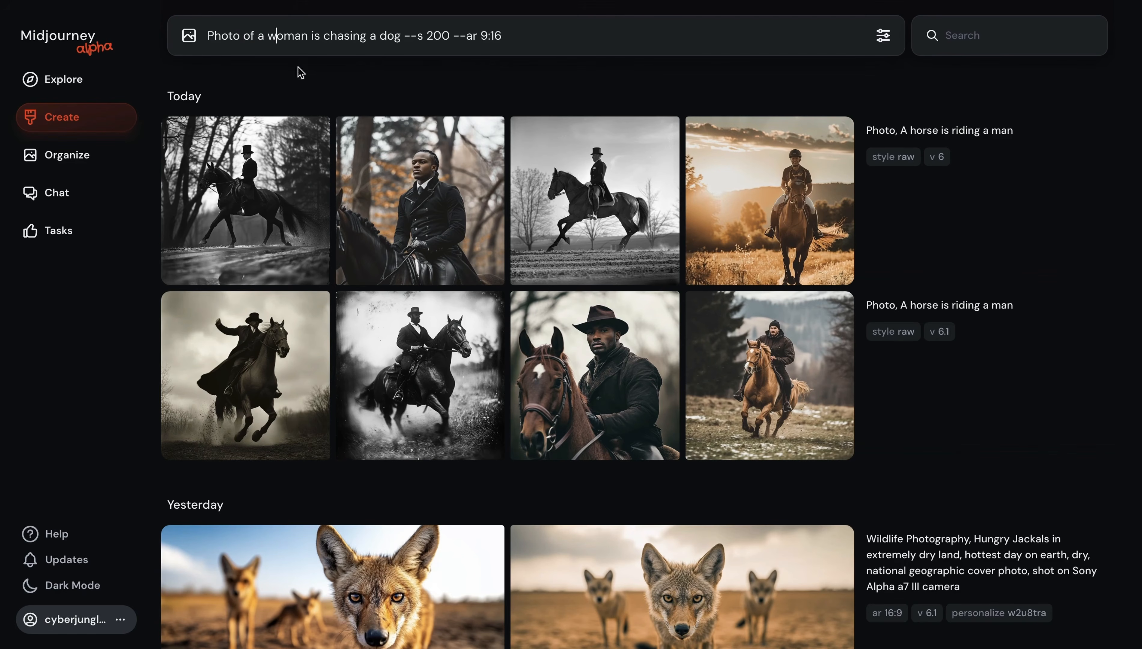
{"action": "left_click", "coordinate": [525, 35]}
{"action": "left_click_drag", "start_coordinate": [404, 37], "coordinate": [451, 36]}
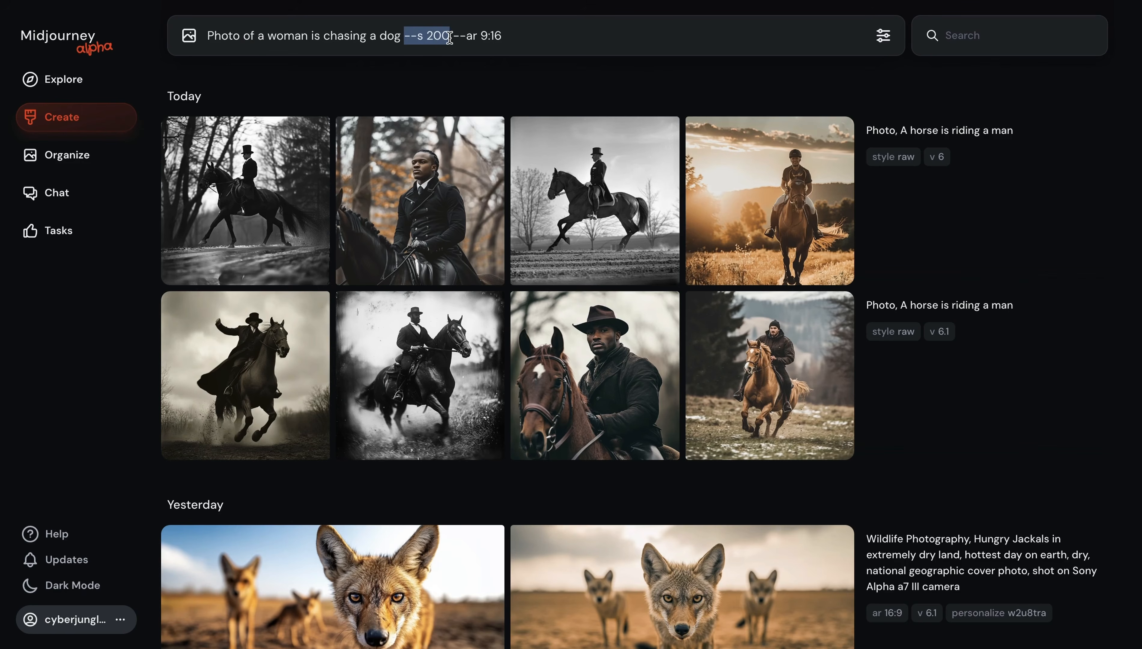
{"action": "left_click", "coordinate": [518, 41]}
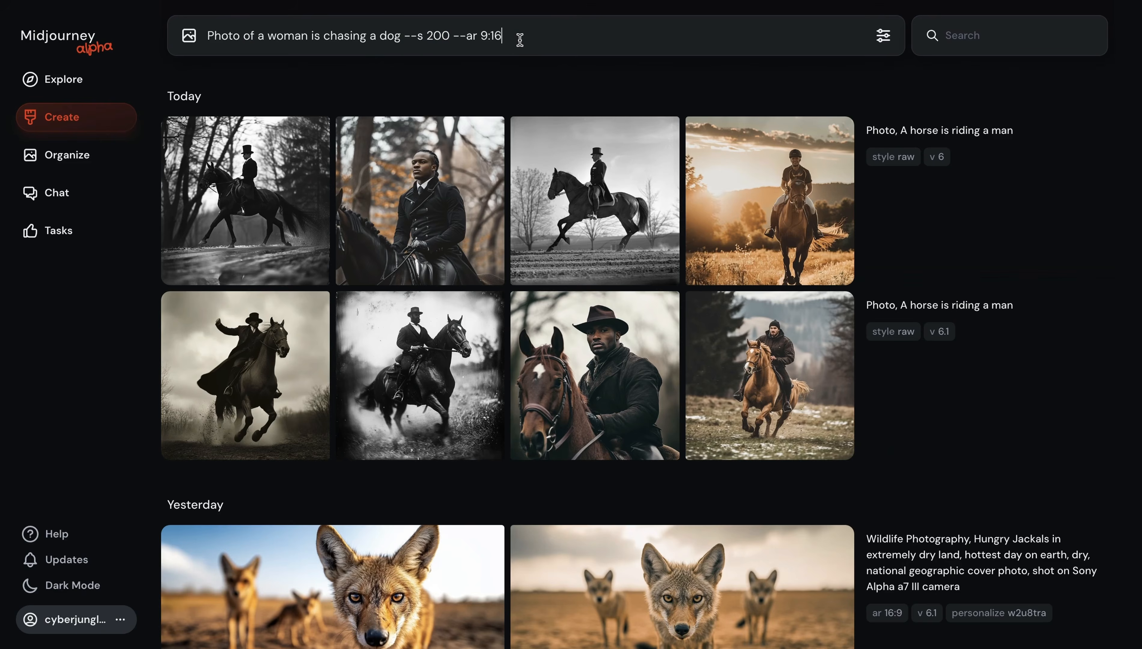
{"action": "key", "text": "Return"}
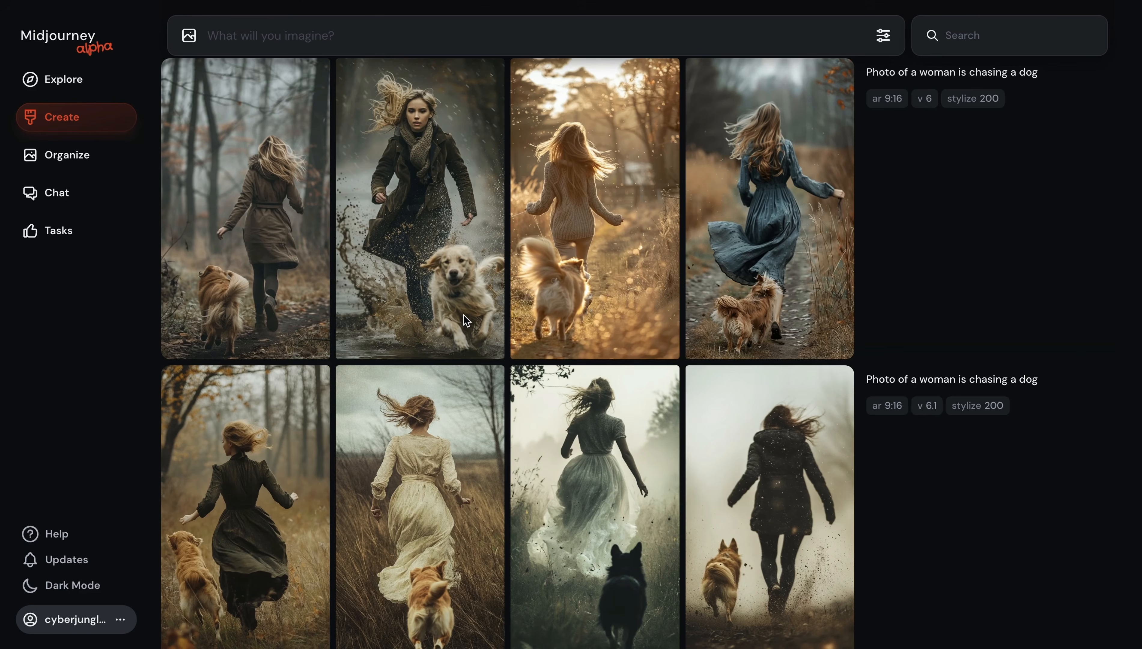
Generate images from "Photo, a woman running behind a dog, woman is behind the dog --stylize 200 --ar 9:16".
{"action": "type", "text": "Photo, a woman running behind a dog, woman is behind the dog --stylize 200 --ar 9:16"}
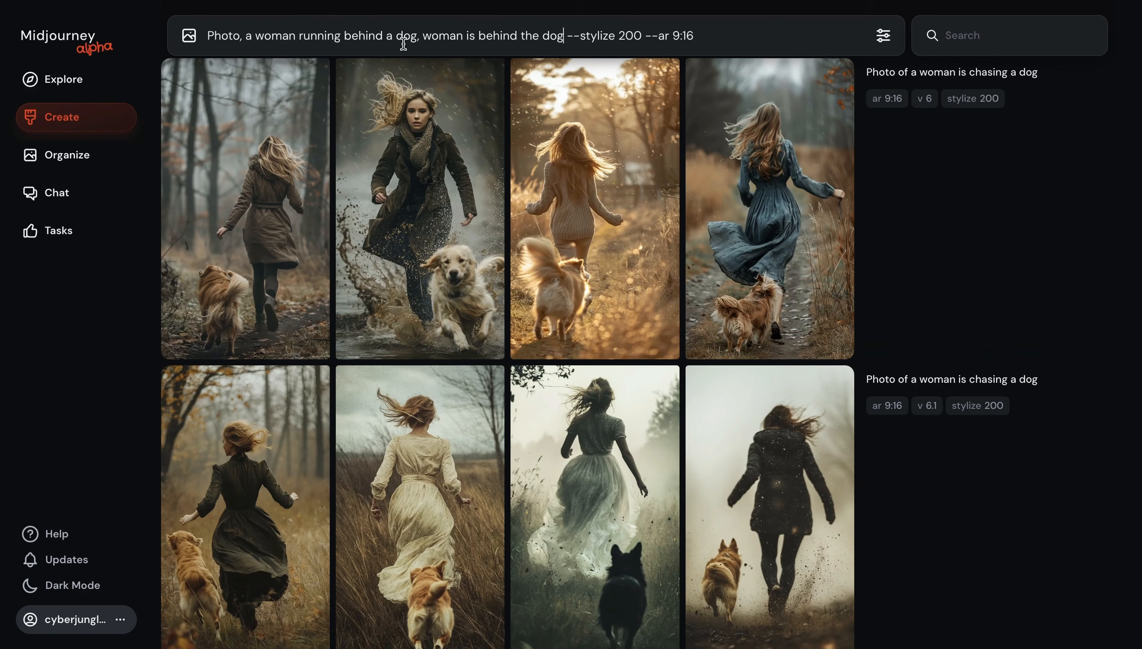
{"action": "left_click_drag", "start_coordinate": [423, 36], "coordinate": [565, 34]}
{"action": "left_click", "coordinate": [740, 36]}
{"action": "key", "text": "Return"}
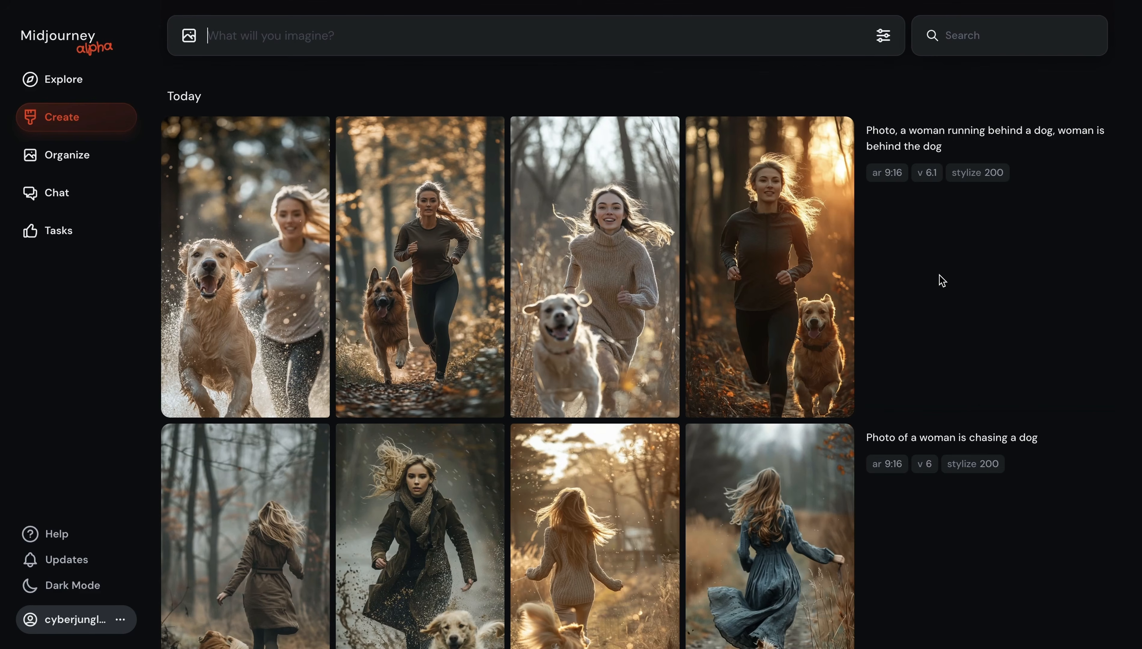
{"action": "mouse_move", "coordinate": [943, 281]}
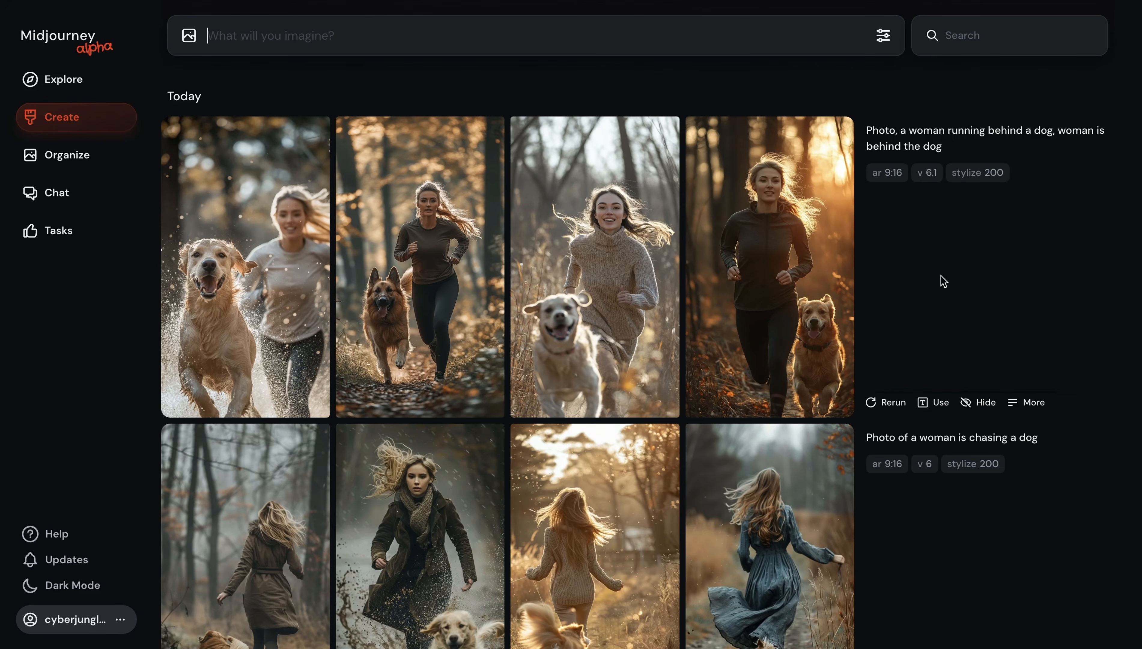
{"action": "mouse_move", "coordinate": [889, 444]}
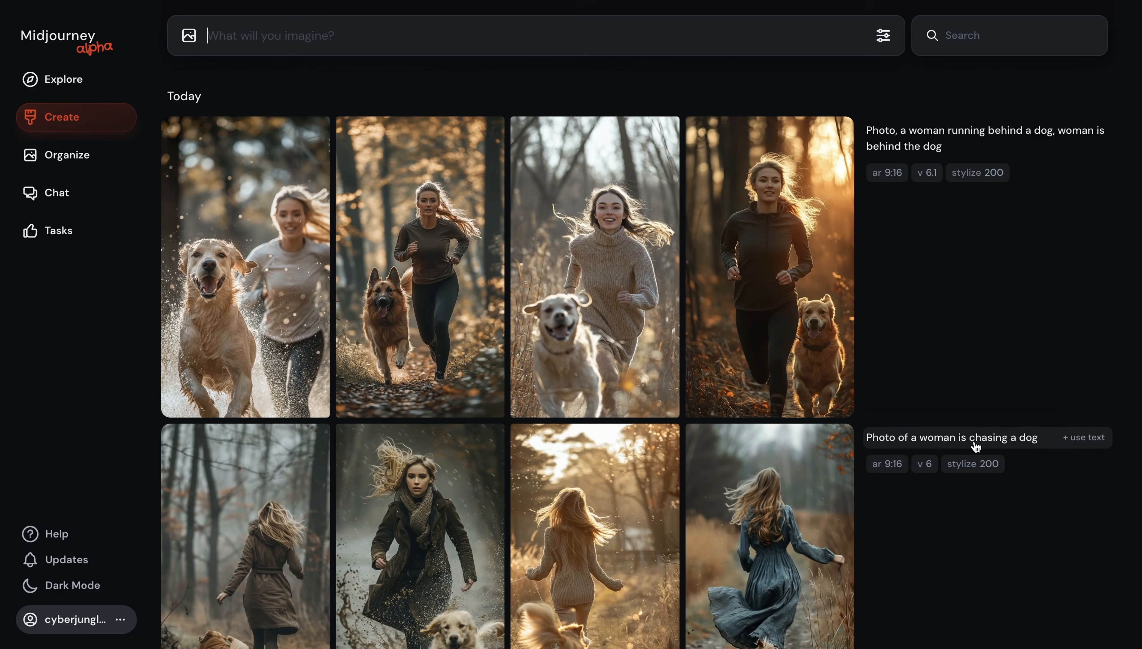
{"action": "mouse_move", "coordinate": [938, 359]}
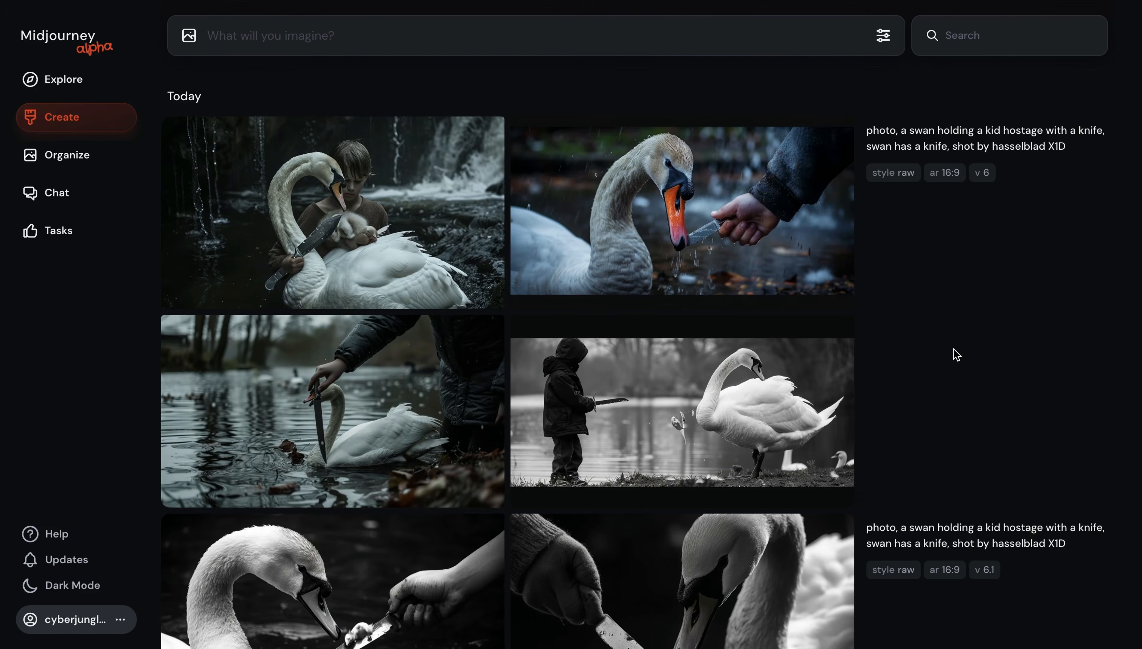
{"action": "mouse_move", "coordinate": [950, 351]}
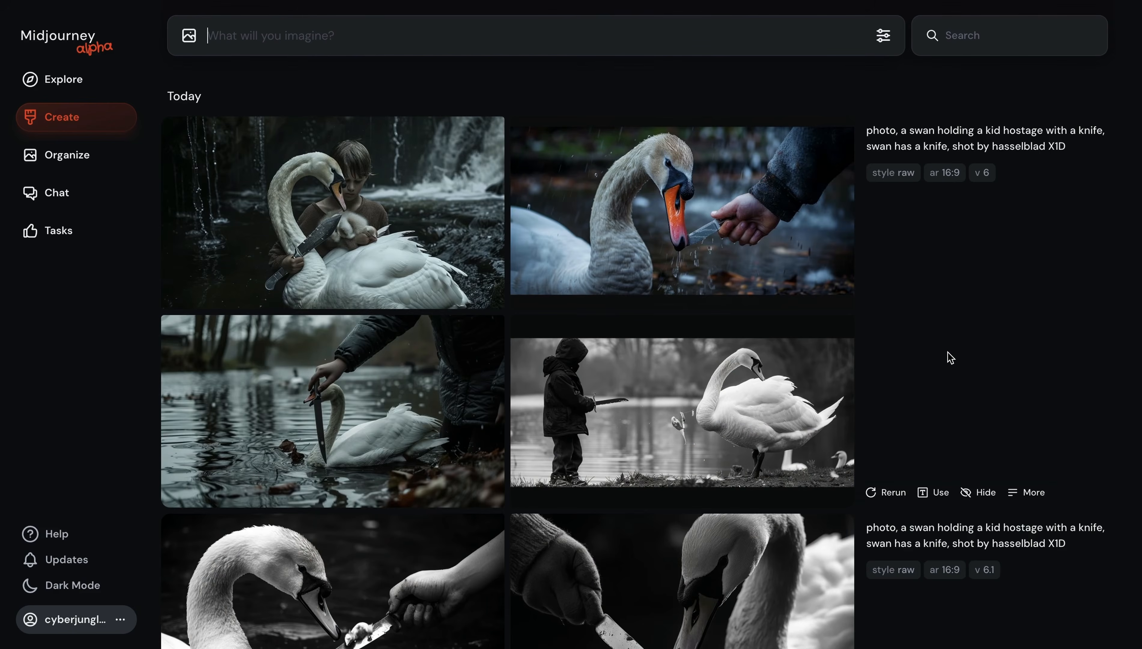
Generate a raw-style 16:9 cinematic photo of two women sitting in a cafe, first with red hair and full leather clothes, second in a suit, intense discussion.
{"action": "type", "text": "Cinematic, Photo of two women are sitting in a cafe, first woman has red hair and full leather clothes, second woman has a suit, intense discussion --ar 16:9 --syle raw"}
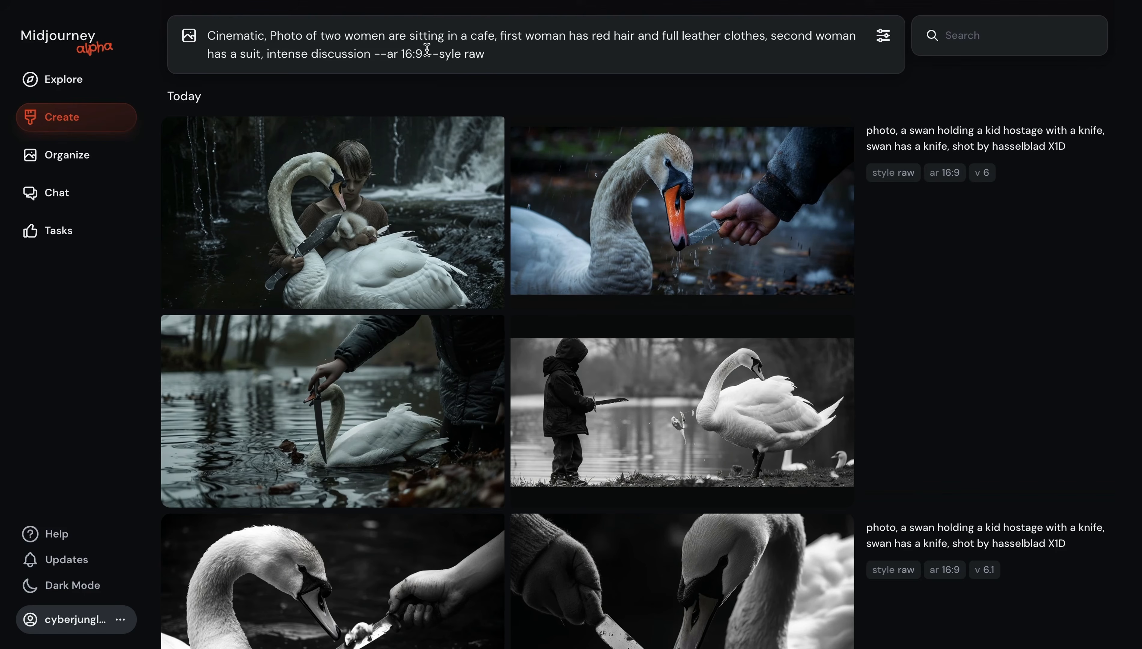
{"action": "key", "text": "Left"}
{"action": "type", "text": "t"}
{"action": "left_click_drag", "start_coordinate": [577, 39], "coordinate": [759, 36]}
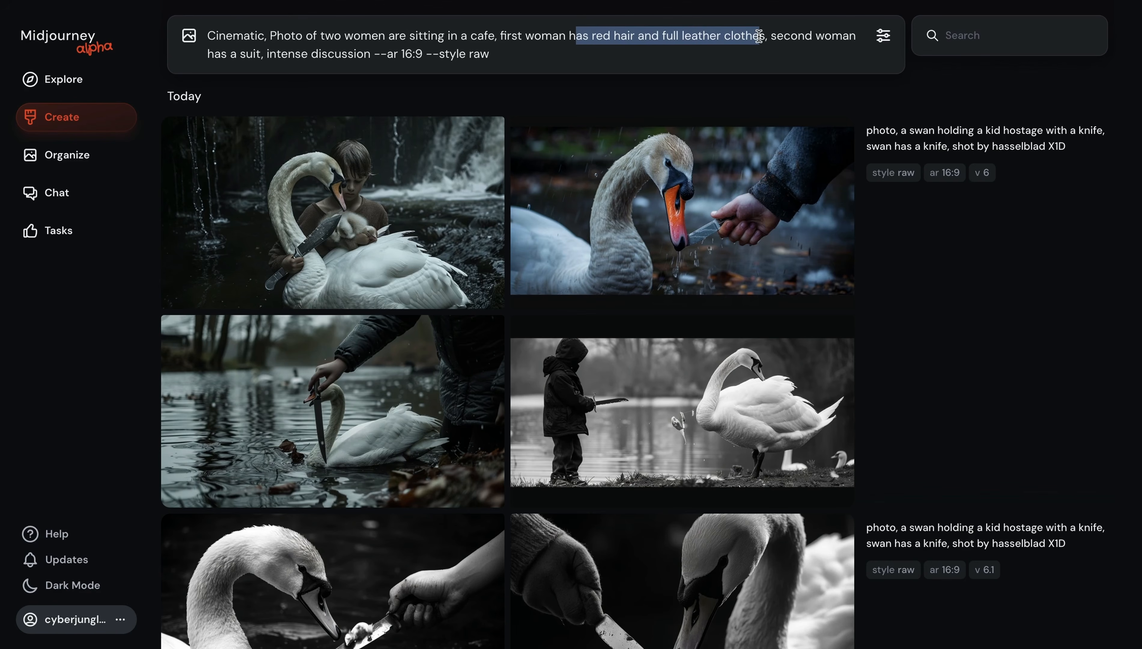
{"action": "left_click", "coordinate": [226, 53]}
{"action": "left_click", "coordinate": [519, 57]}
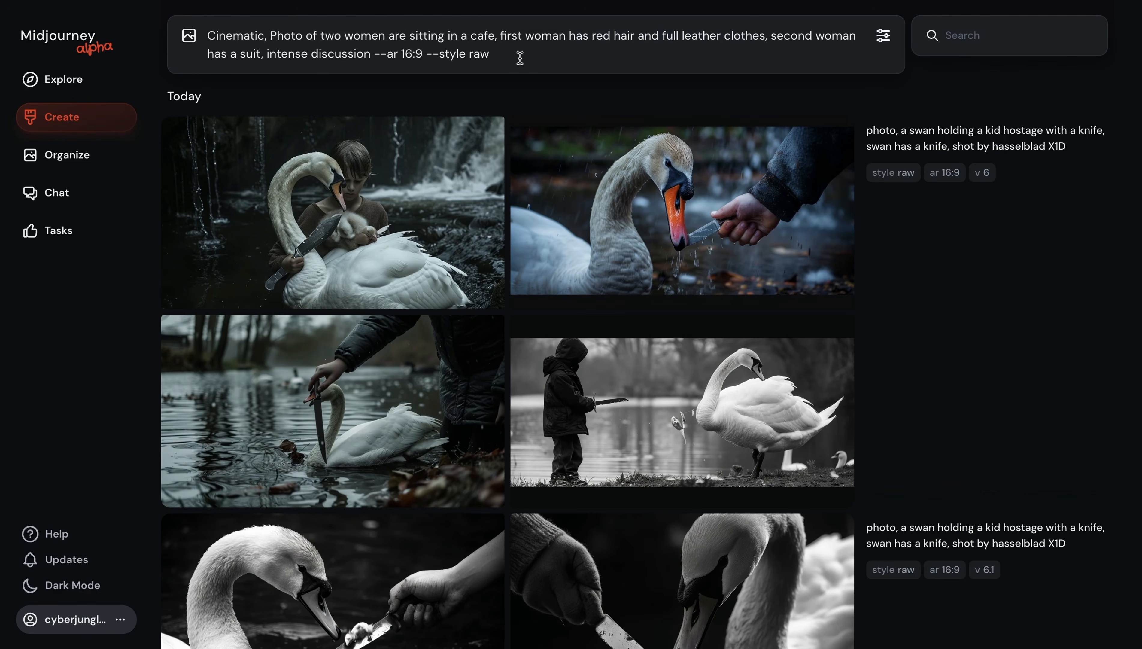
{"action": "key", "text": "Return"}
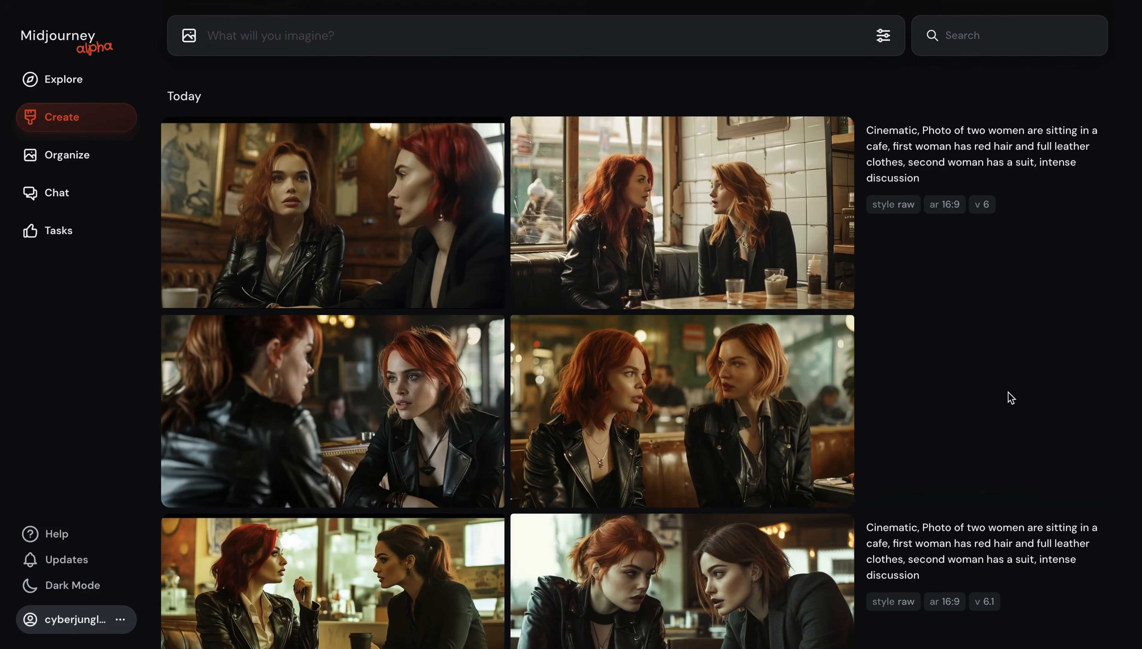
Compare the version 6 and version 6.1 images of the two women in the cafe for hair and clothing accuracy.
{"action": "scroll", "coordinate": [1009, 395], "scroll_direction": "down", "scroll_amount": 2}
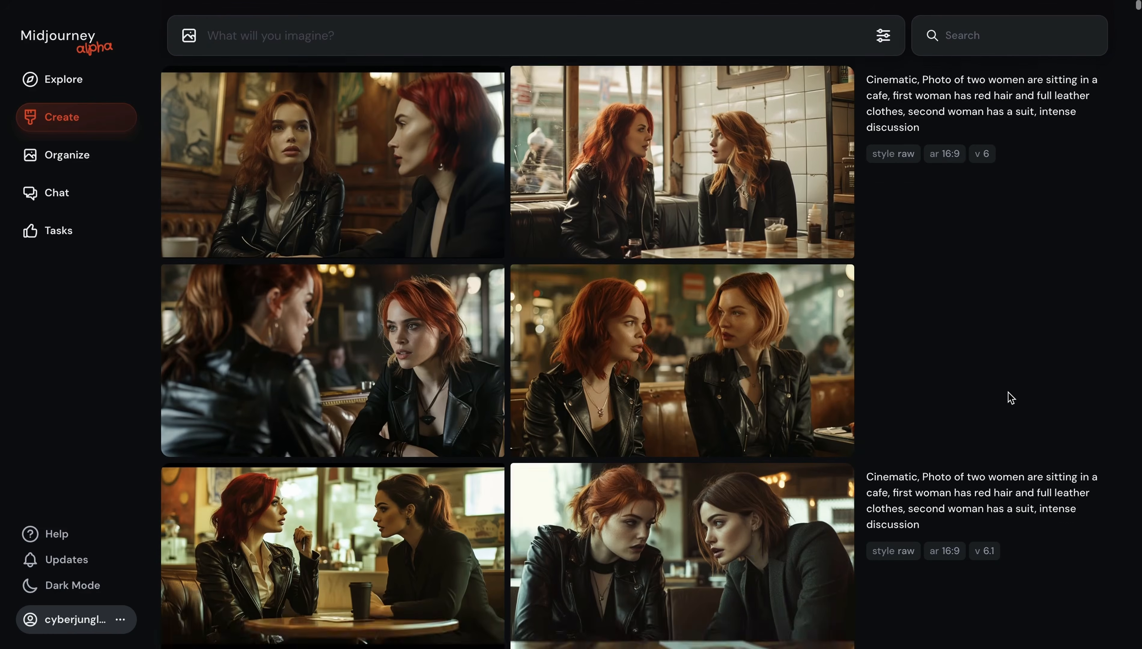
{"action": "scroll", "coordinate": [1008, 395], "scroll_direction": "up", "scroll_amount": 2}
{"action": "scroll", "coordinate": [670, 307], "scroll_direction": "down", "scroll_amount": 1}
{"action": "scroll", "coordinate": [670, 307], "scroll_direction": "down", "scroll_amount": 6}
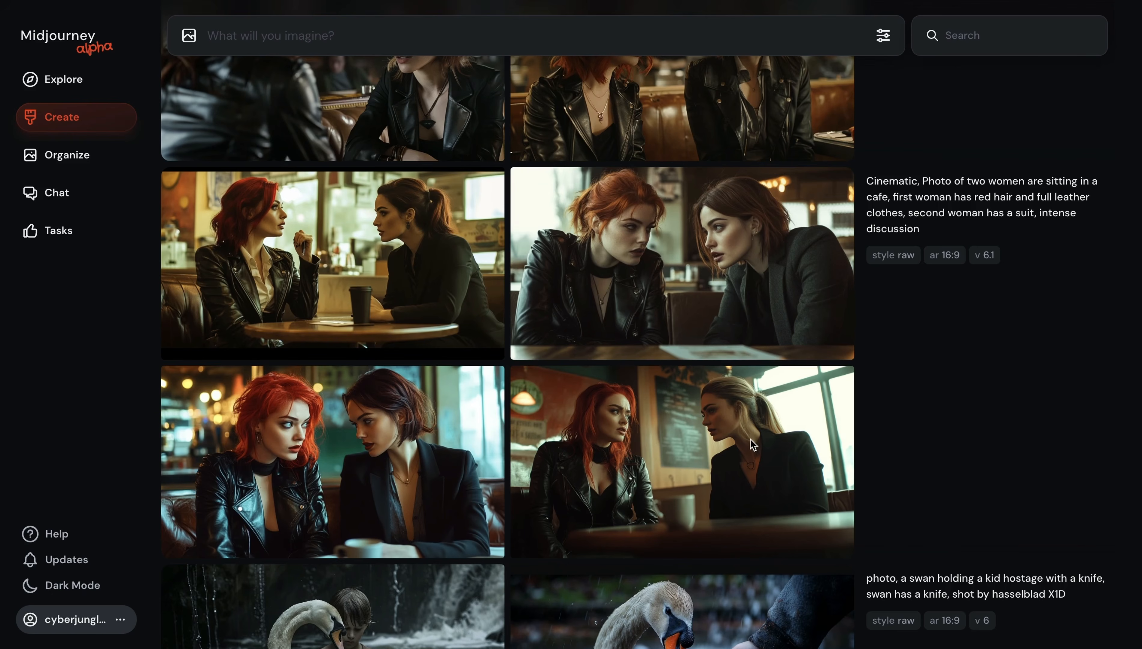
{"action": "scroll", "coordinate": [966, 376], "scroll_direction": "up", "scroll_amount": 5}
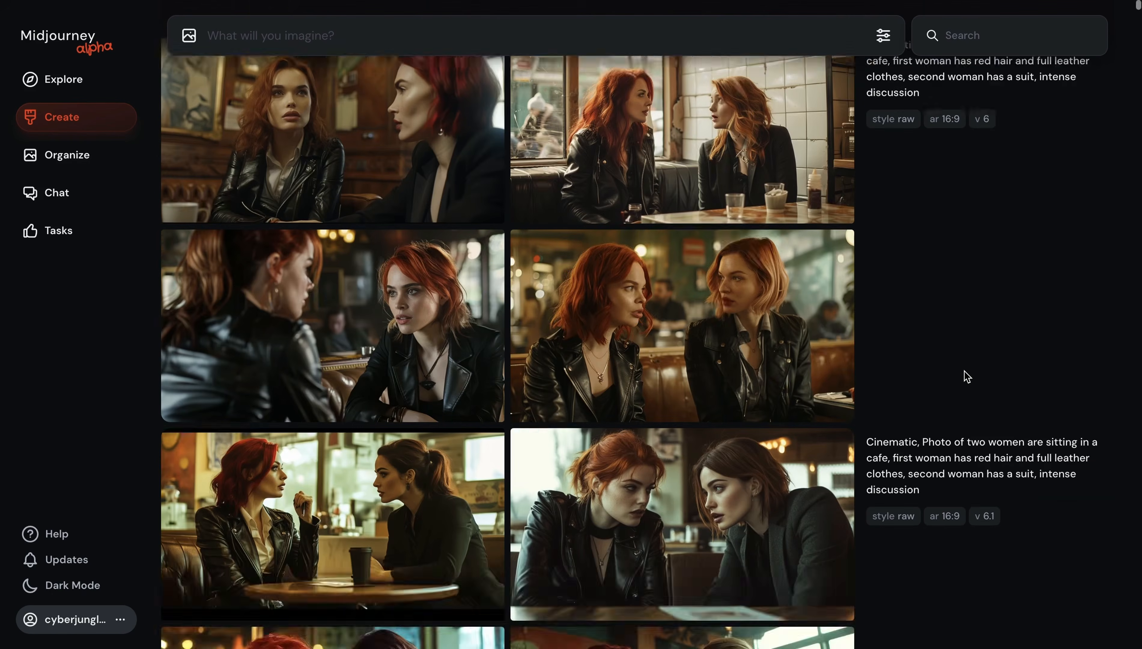
{"action": "scroll", "coordinate": [966, 376], "scroll_direction": "up", "scroll_amount": 2}
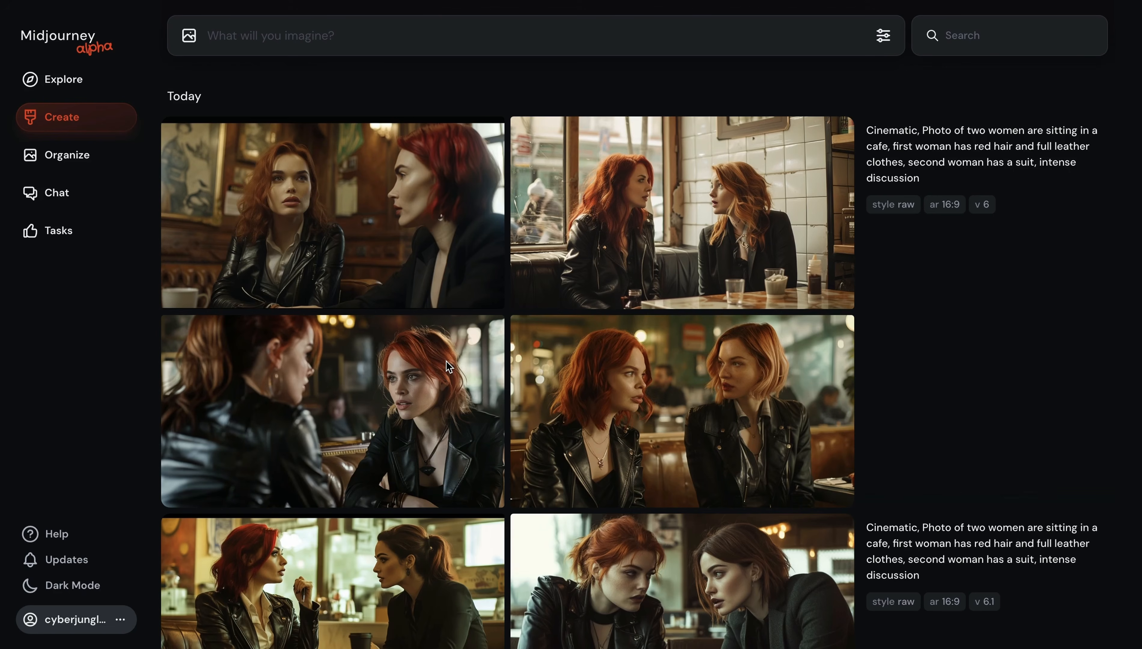
{"action": "scroll", "coordinate": [857, 460], "scroll_direction": "down", "scroll_amount": 6}
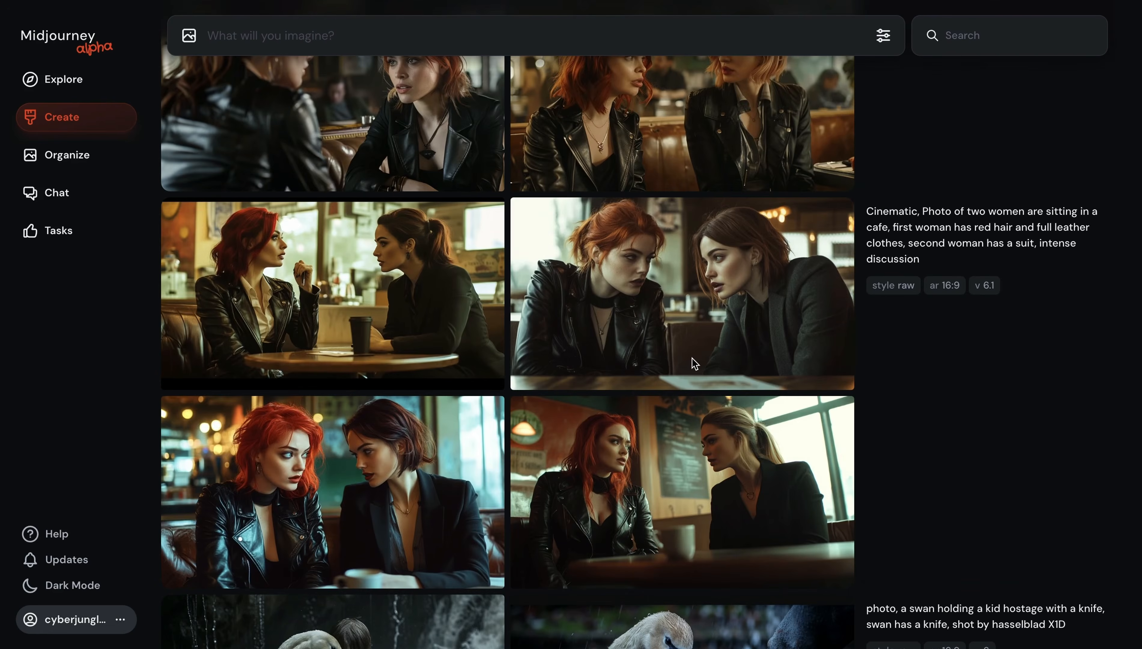
{"action": "scroll", "coordinate": [682, 394], "scroll_direction": "up", "scroll_amount": 6}
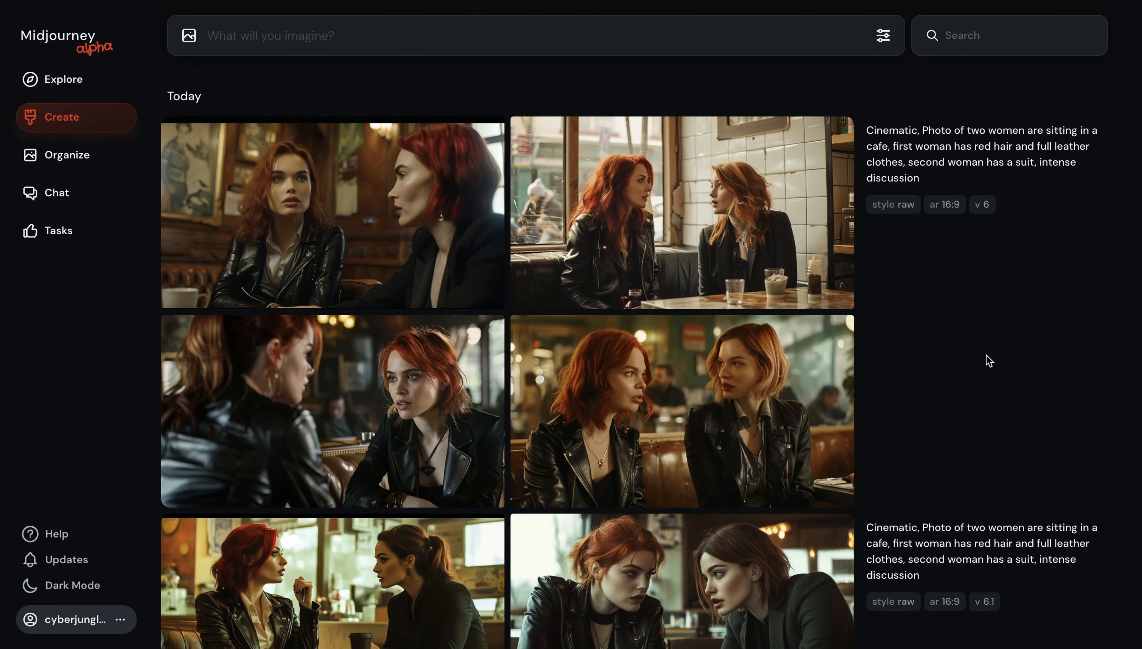
Generate a raw-style 16:9 cinematic photo displaying friendship of a whale and dragon, despite their differences they’re still together, ARRIFLEX 35 BL Camera, Canon K35 Prime Lenses, 70mm.
{"action": "left_click", "coordinate": [347, 43]}
{"action": "type", "text": "cinematic, photo displaying friendship of a whale and dragon, despite their differences they’re still together, ARRIFLEX 35 BL Camera, Canon K35 Prime Lenses, 70mm --ar 16:9 --style raw"}
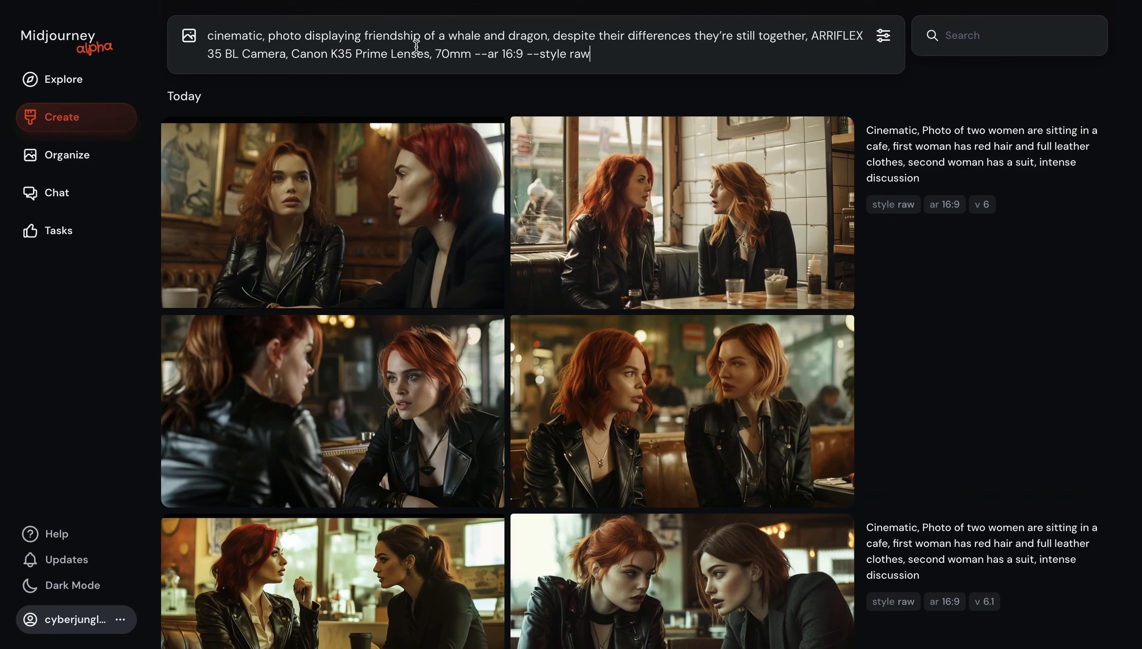
{"action": "left_click_drag", "start_coordinate": [445, 36], "coordinate": [718, 50]}
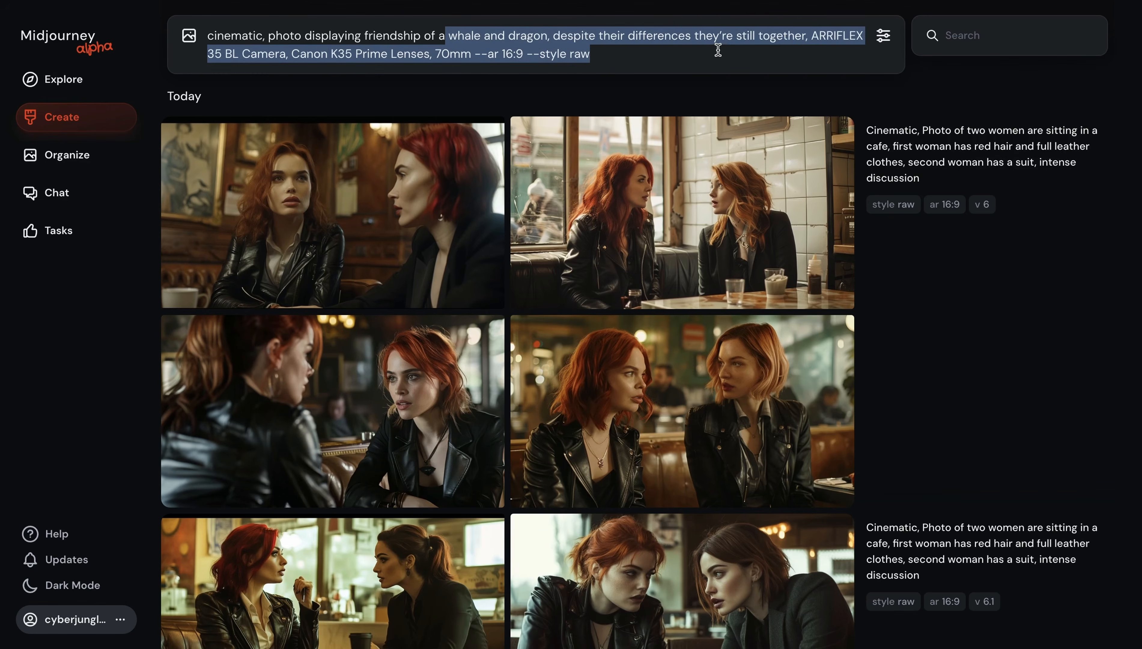
{"action": "left_click", "coordinate": [718, 50]}
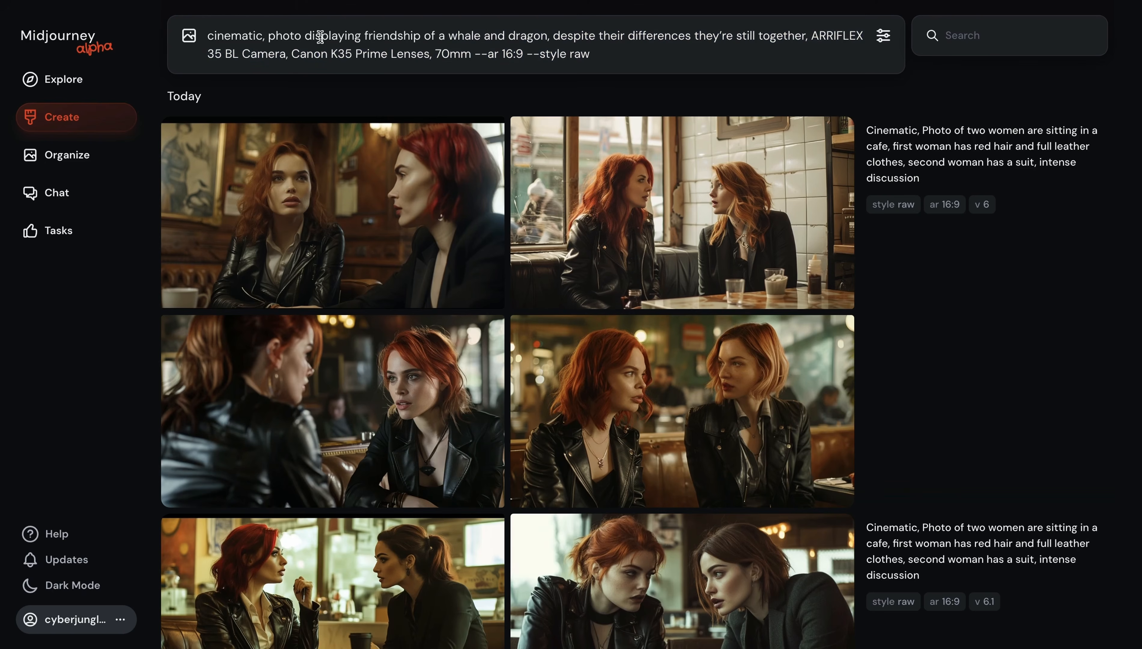
{"action": "left_click_drag", "start_coordinate": [411, 36], "coordinate": [534, 39]}
{"action": "double_click", "coordinate": [512, 36]}
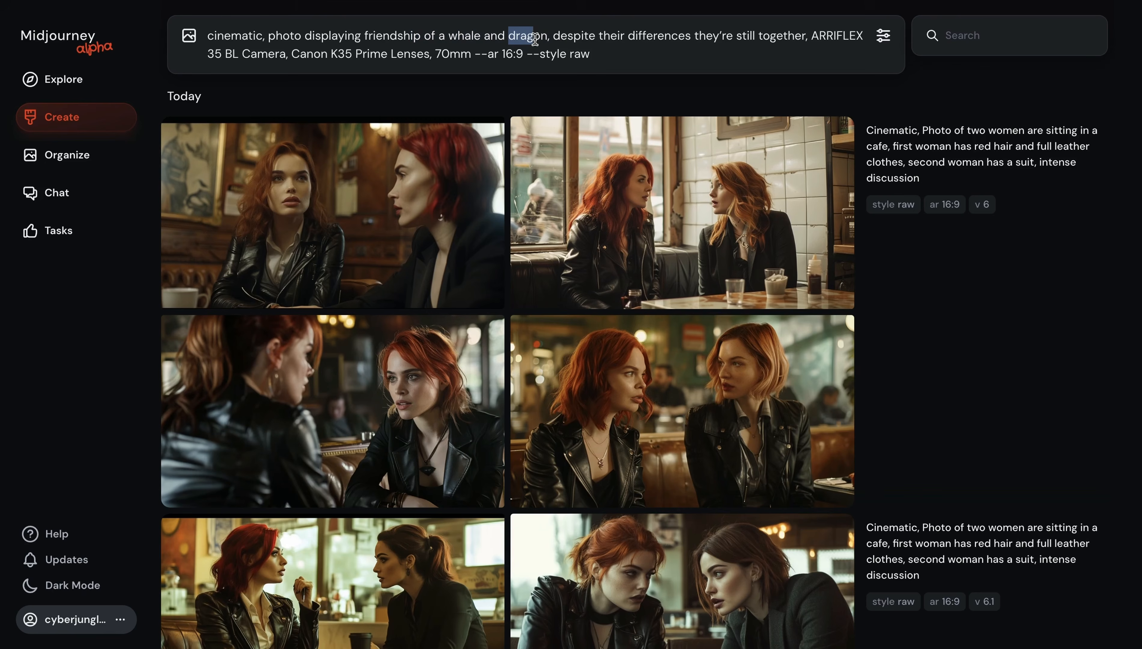
{"action": "left_click", "coordinate": [605, 54]}
{"action": "key", "text": "Return"}
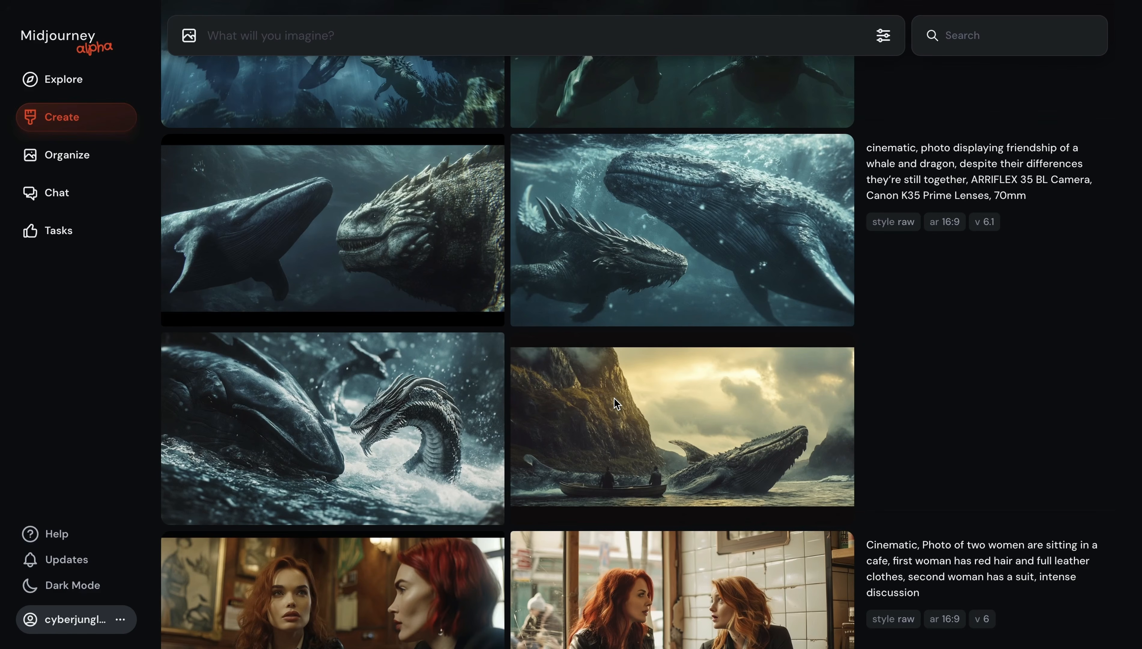
Compare the version 6 and version 6.1 images of the whale and dragon.
{"action": "scroll", "coordinate": [614, 398], "scroll_direction": "up", "scroll_amount": 8}
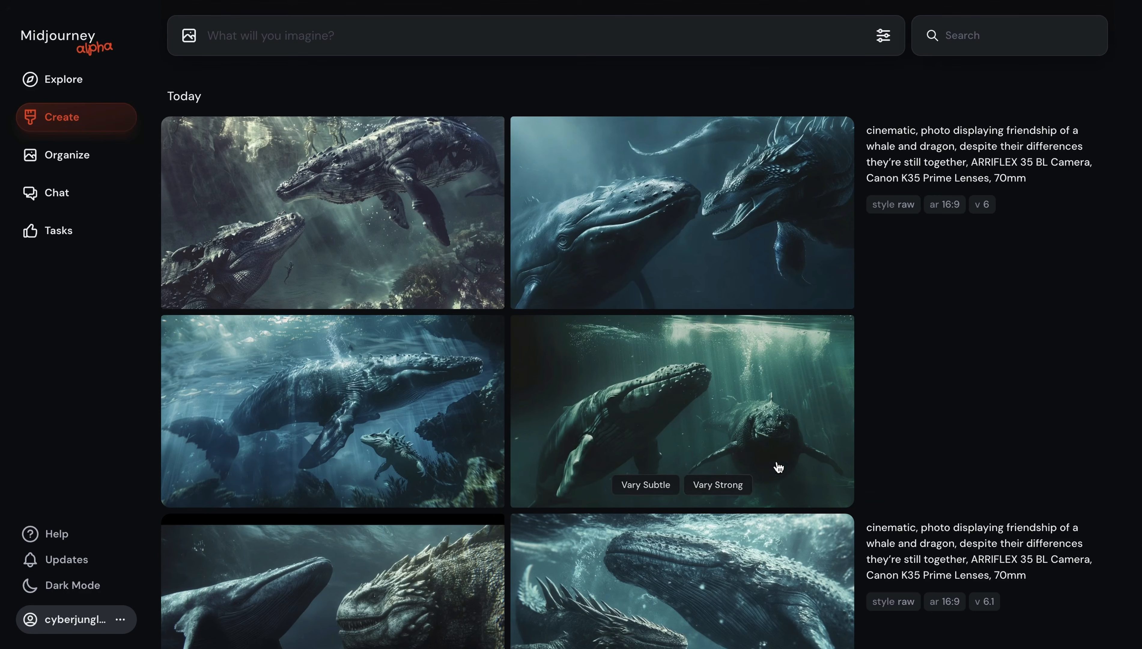
{"action": "scroll", "coordinate": [751, 484], "scroll_direction": "down", "scroll_amount": 3}
{"action": "scroll", "coordinate": [751, 487], "scroll_direction": "down", "scroll_amount": 5}
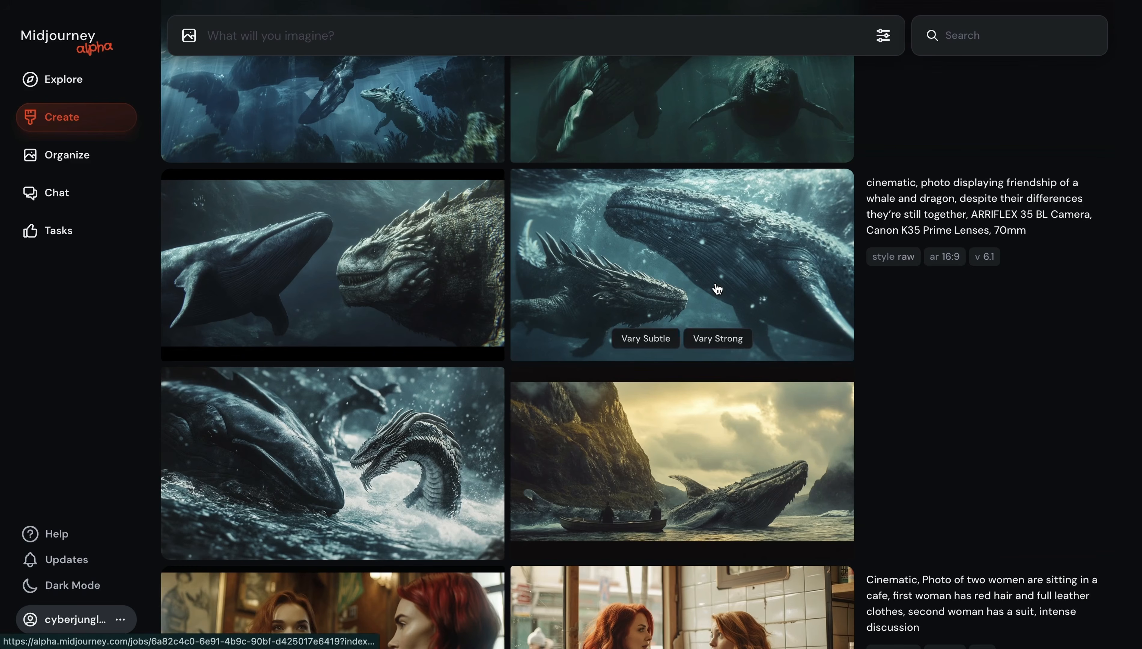
{"action": "scroll", "coordinate": [717, 289], "scroll_direction": "up", "scroll_amount": 5}
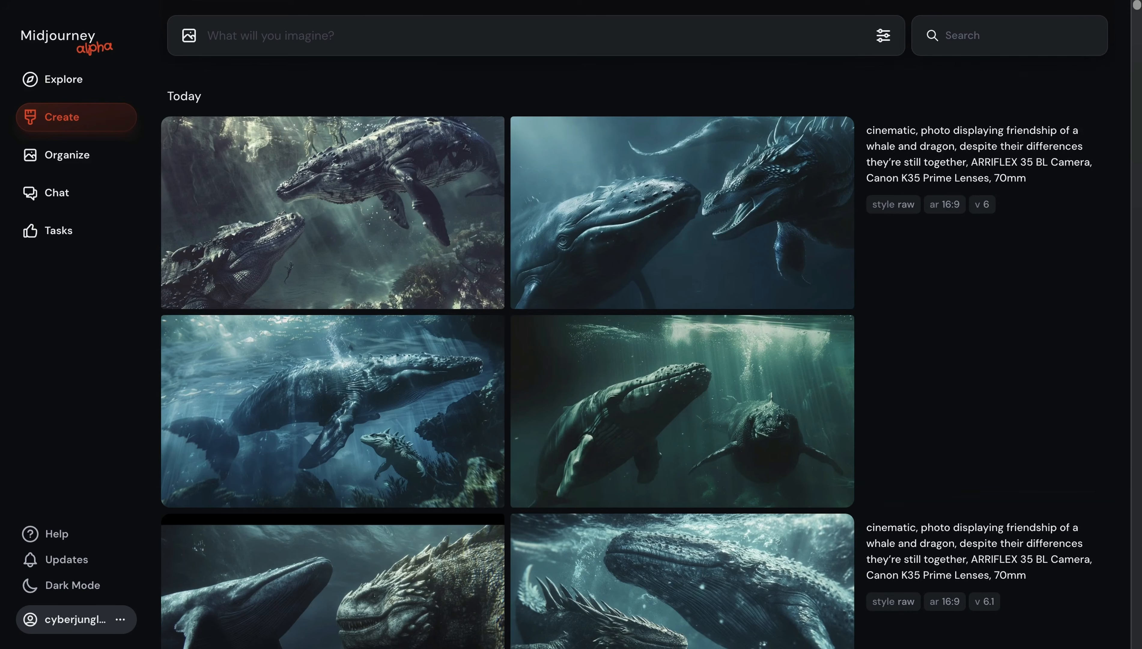
Generate images from the prompt "Reversed Egyptian Pyramid --ar 22:9 --stylize 250".
{"action": "type", "text": "Reversed Egyptian Pyramid --ar 22:9 --sylize 250"}
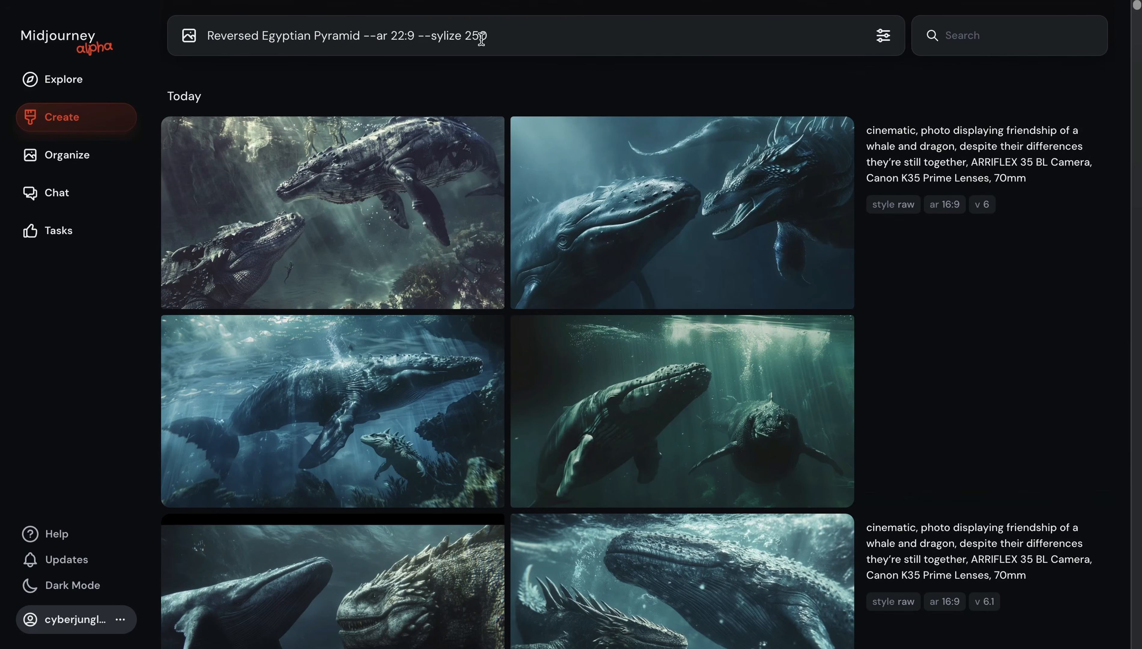
{"action": "left_click", "coordinate": [443, 37]}
{"action": "type", "text": "t"}
{"action": "left_click", "coordinate": [528, 34]}
{"action": "key", "text": "Return"}
Reuse the Reversed Egyptian Pyramid prompt with --ar 22:9 and --stylize 250, change it to --v 6, and generate the images.
{"action": "left_click", "coordinate": [936, 390]}
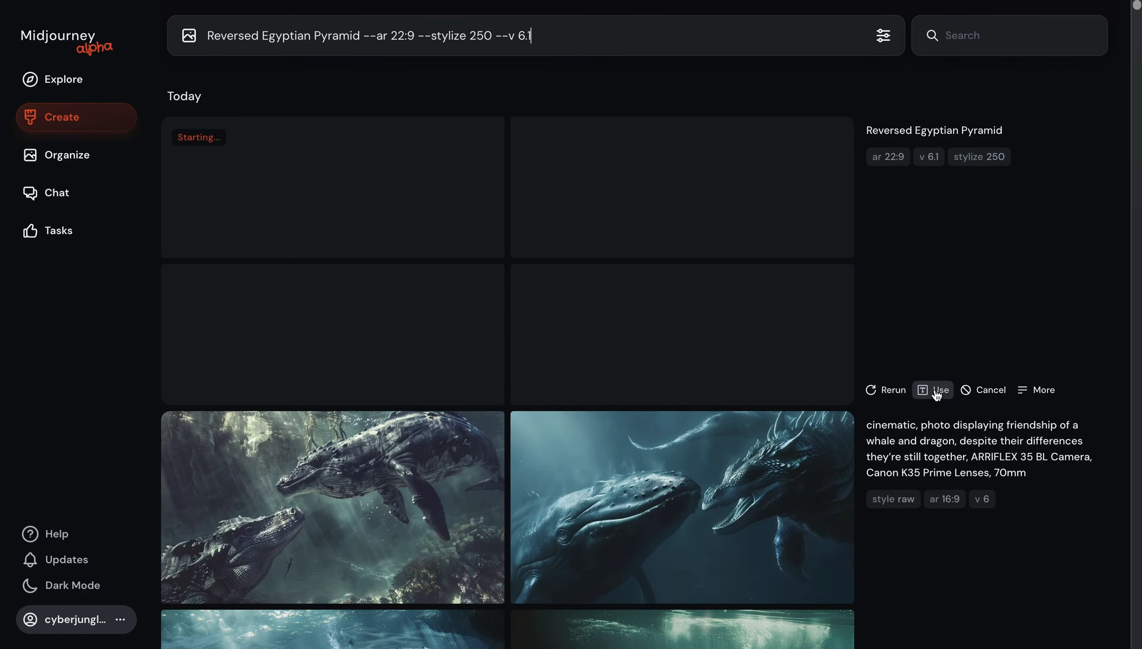
{"action": "key", "text": "BackSpace"}
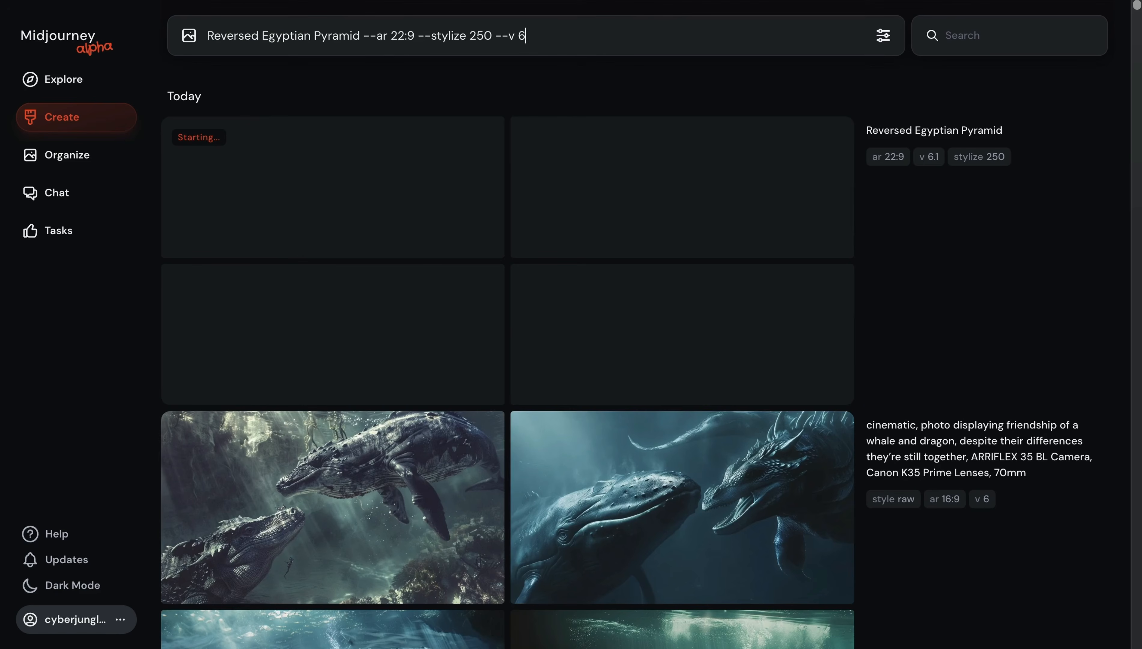
{"action": "key", "text": "Return"}
Compare the version 6 and version 6.1 pyramid images for how they follow the word "Reversed".
{"action": "scroll", "coordinate": [749, 246], "scroll_direction": "down", "scroll_amount": 2}
{"action": "scroll", "coordinate": [750, 248], "scroll_direction": "up", "scroll_amount": 1}
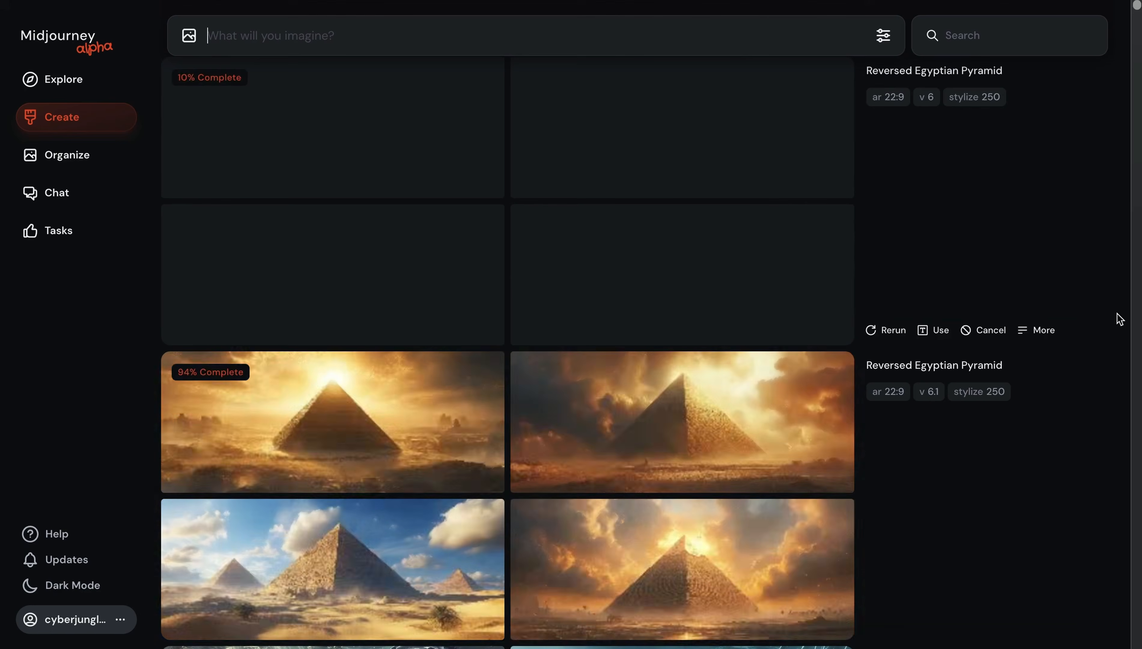
{"action": "scroll", "coordinate": [968, 517], "scroll_direction": "down", "scroll_amount": 1}
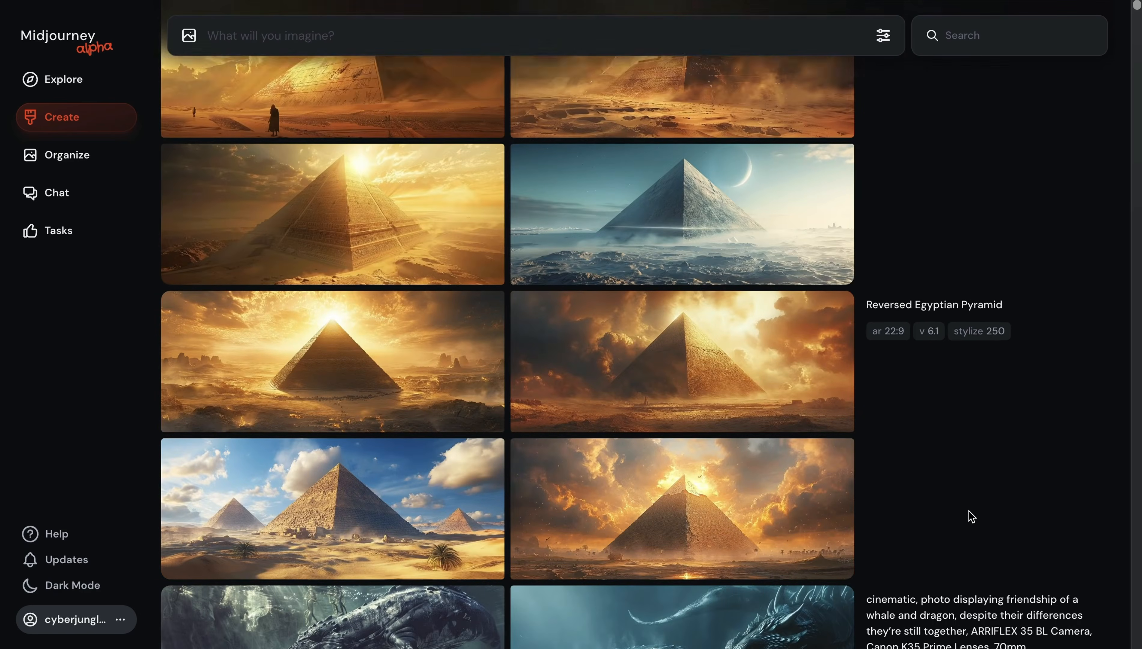
{"action": "scroll", "coordinate": [969, 515], "scroll_direction": "down", "scroll_amount": 2}
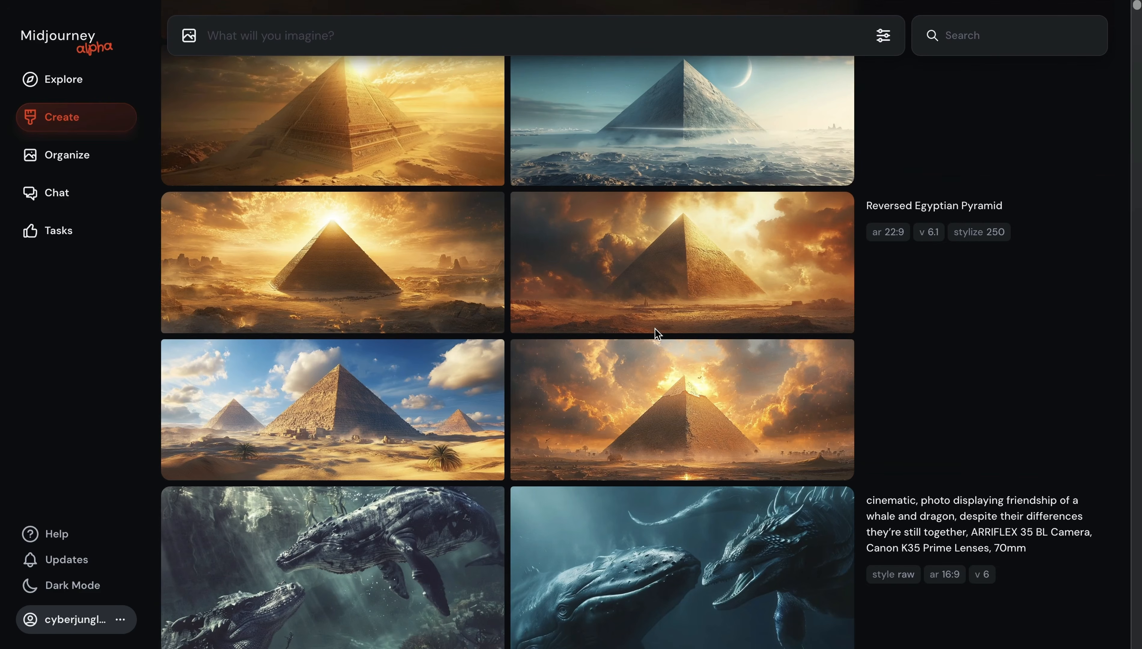
{"action": "scroll", "coordinate": [657, 334], "scroll_direction": "up", "scroll_amount": 5}
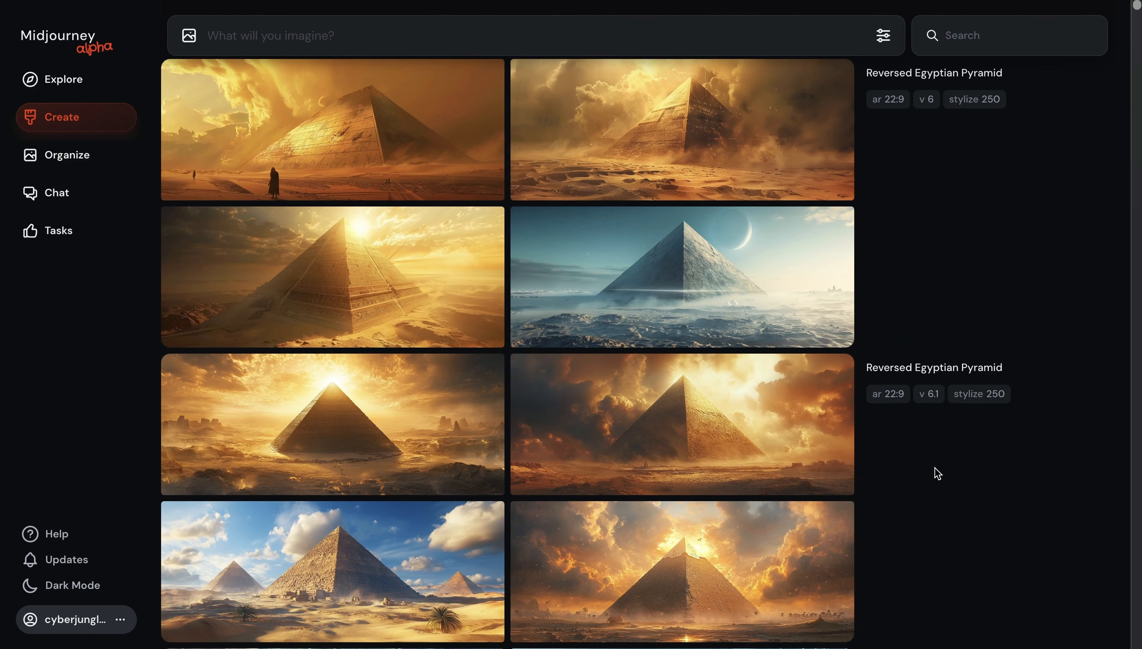
{"action": "scroll", "coordinate": [937, 472], "scroll_direction": "down", "scroll_amount": 1}
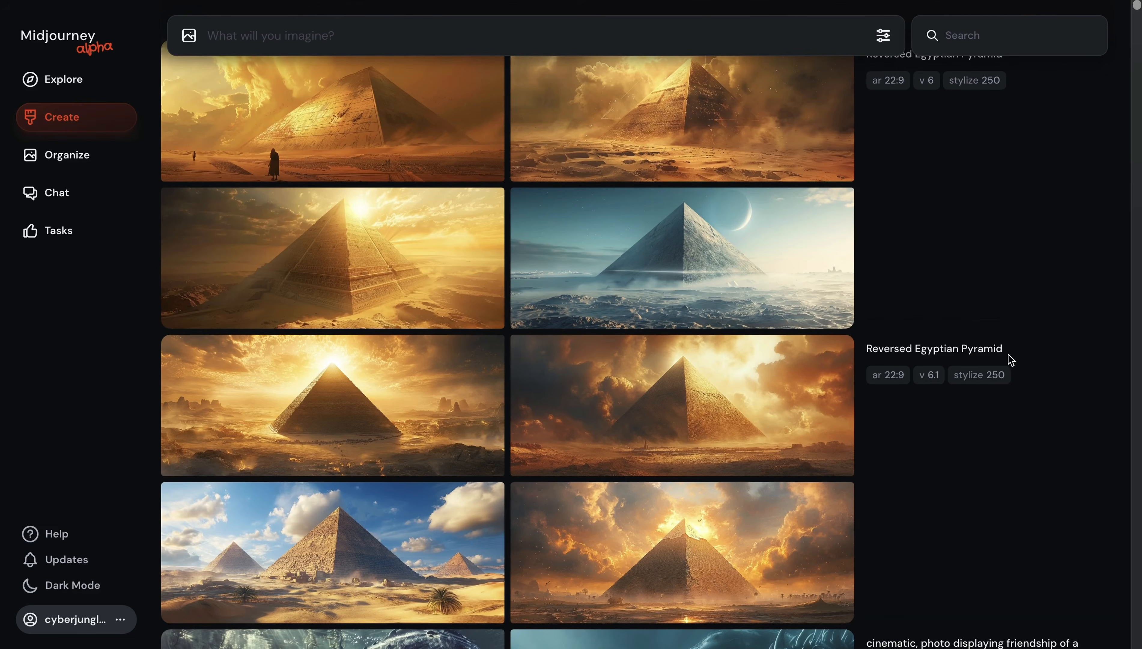
{"action": "scroll", "coordinate": [1023, 374], "scroll_direction": "up", "scroll_amount": 2}
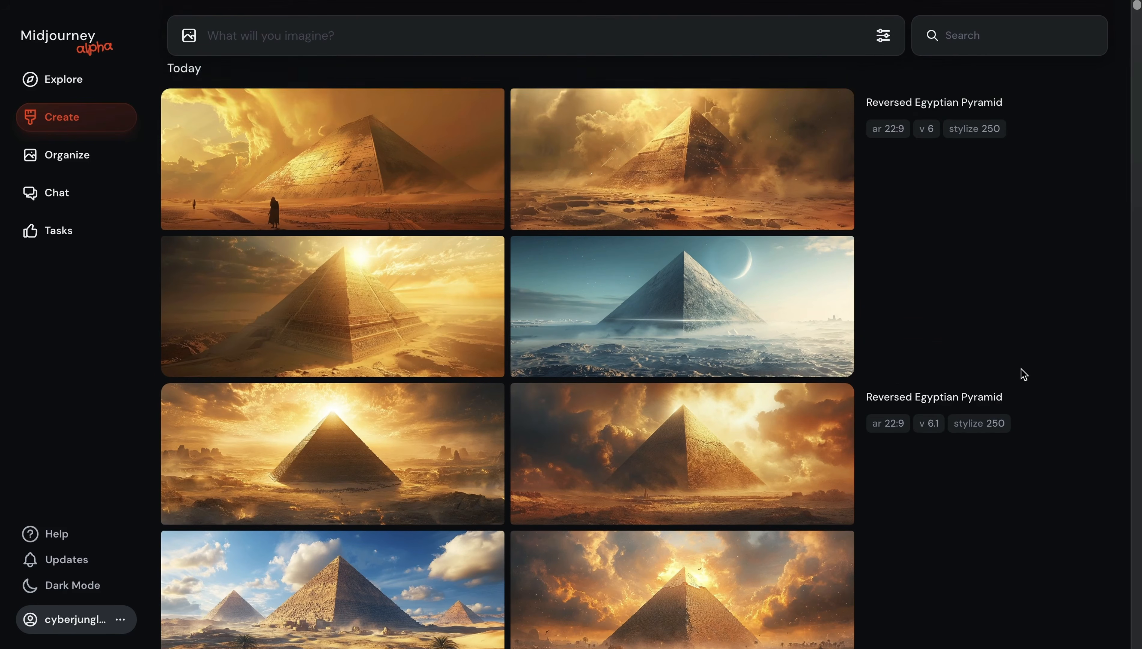
{"action": "scroll", "coordinate": [1023, 375], "scroll_direction": "down", "scroll_amount": 1}
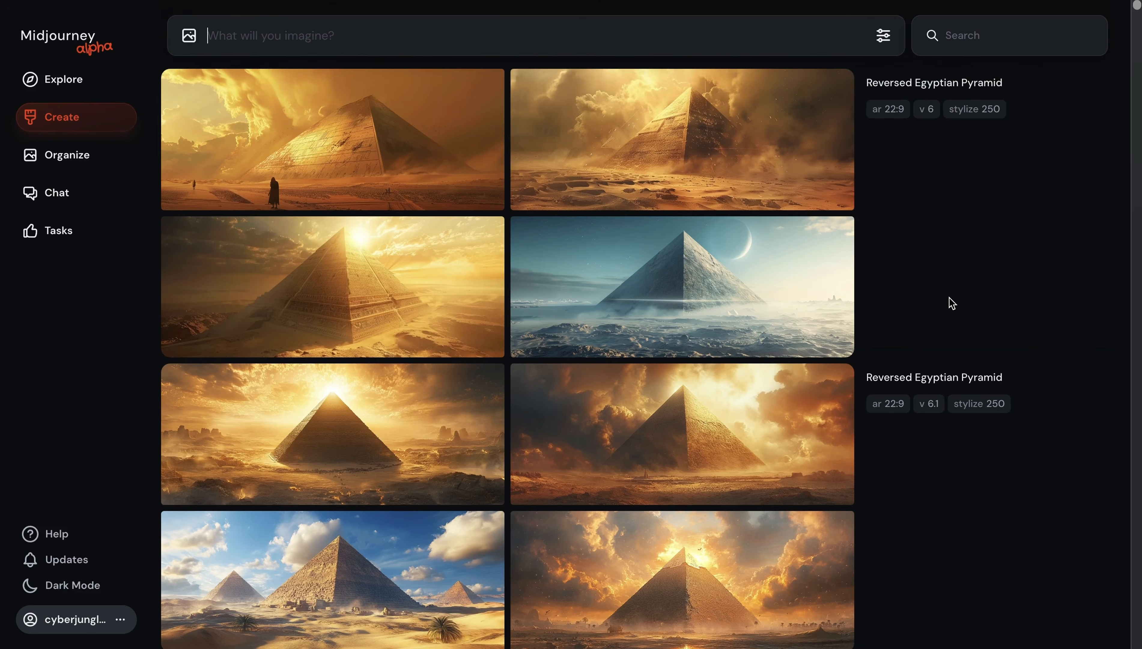
{"action": "mouse_move", "coordinate": [950, 302]}
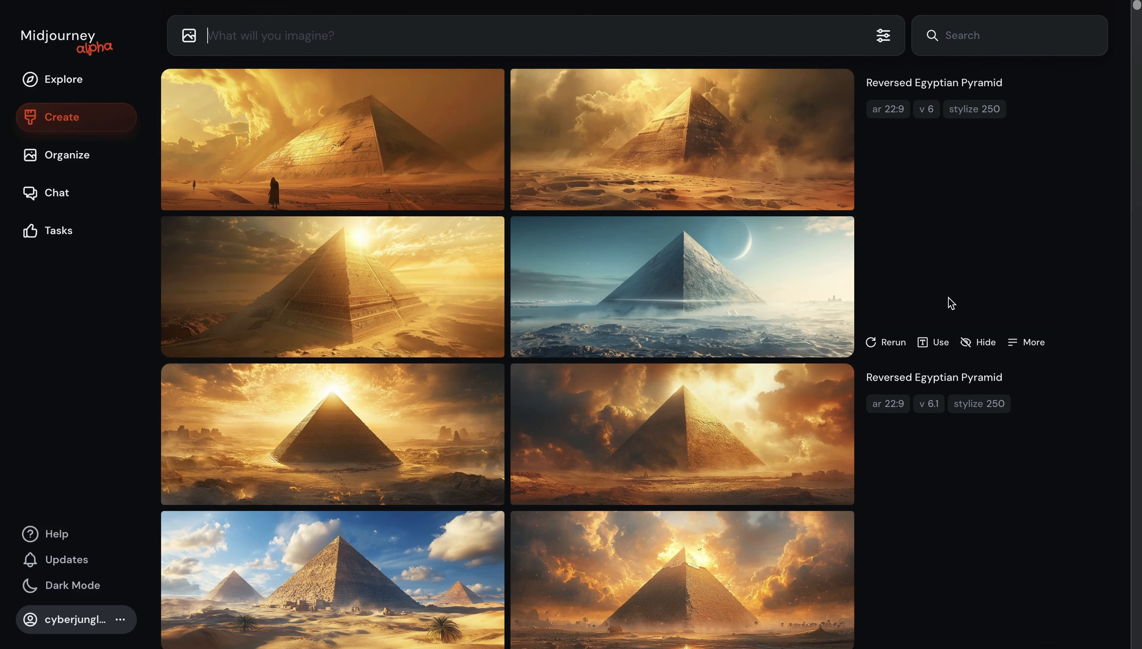
{"action": "scroll", "coordinate": [951, 303], "scroll_direction": "down", "scroll_amount": 1}
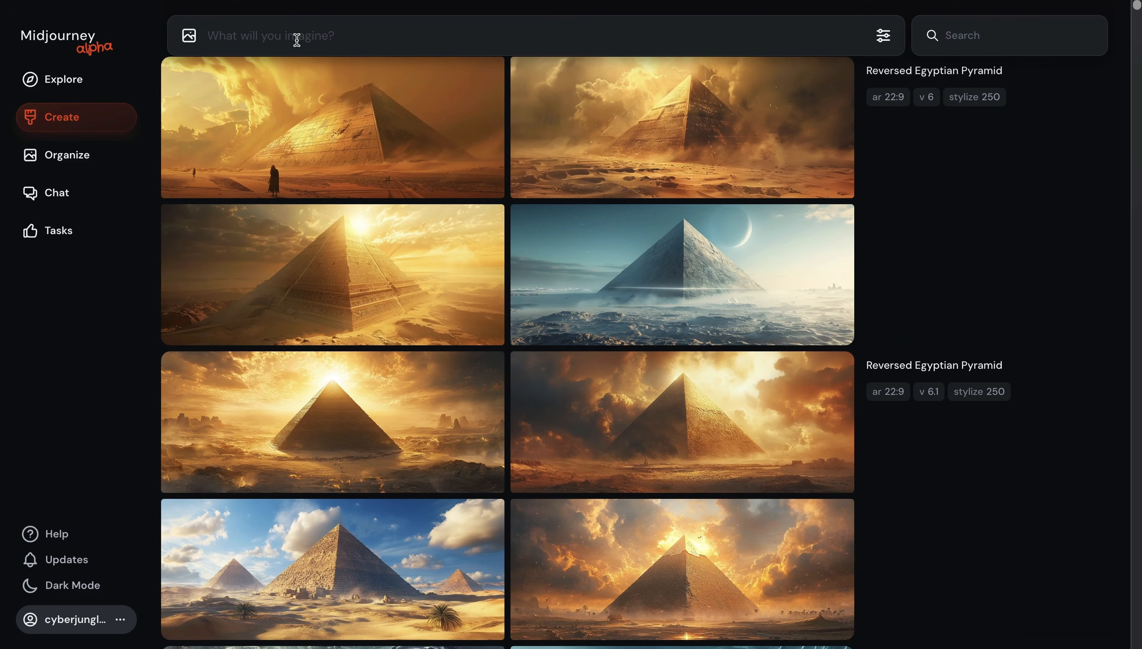
Generate images from the prompt "A layered cake in the style of a landscape by Erik Madigan Heck --s 200 --ar 9:16".
{"action": "type", "text": "A layered cake in the style of a landscape by Erik Madigan Heck --s 200 --ar 9:16"}
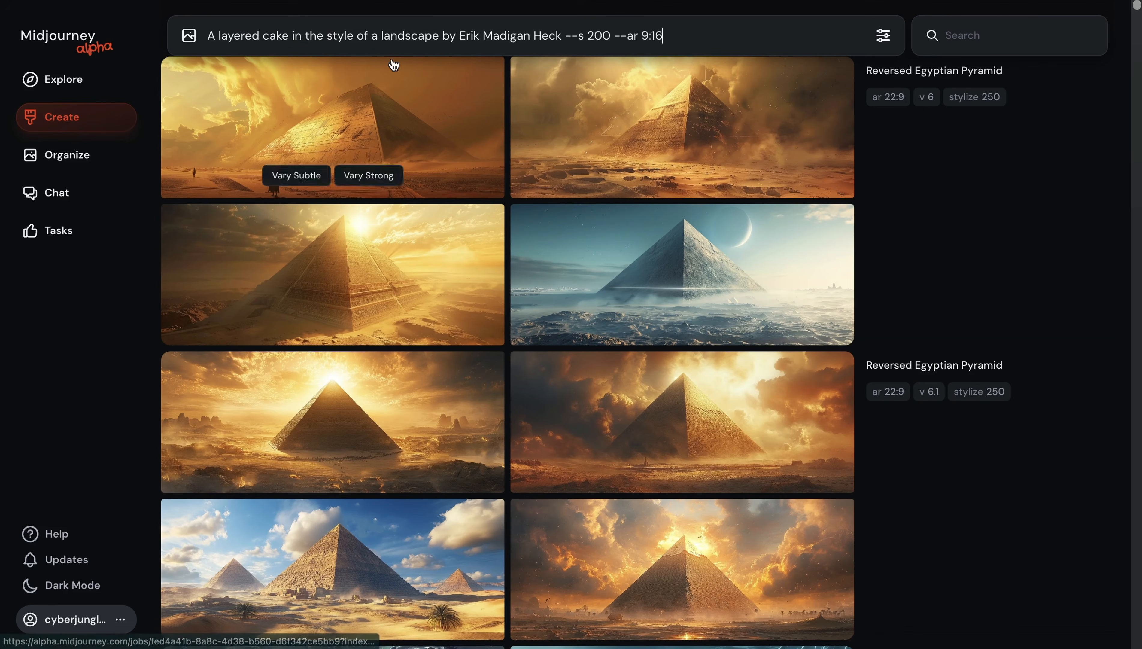
{"action": "left_click_drag", "start_coordinate": [373, 40], "coordinate": [424, 39]}
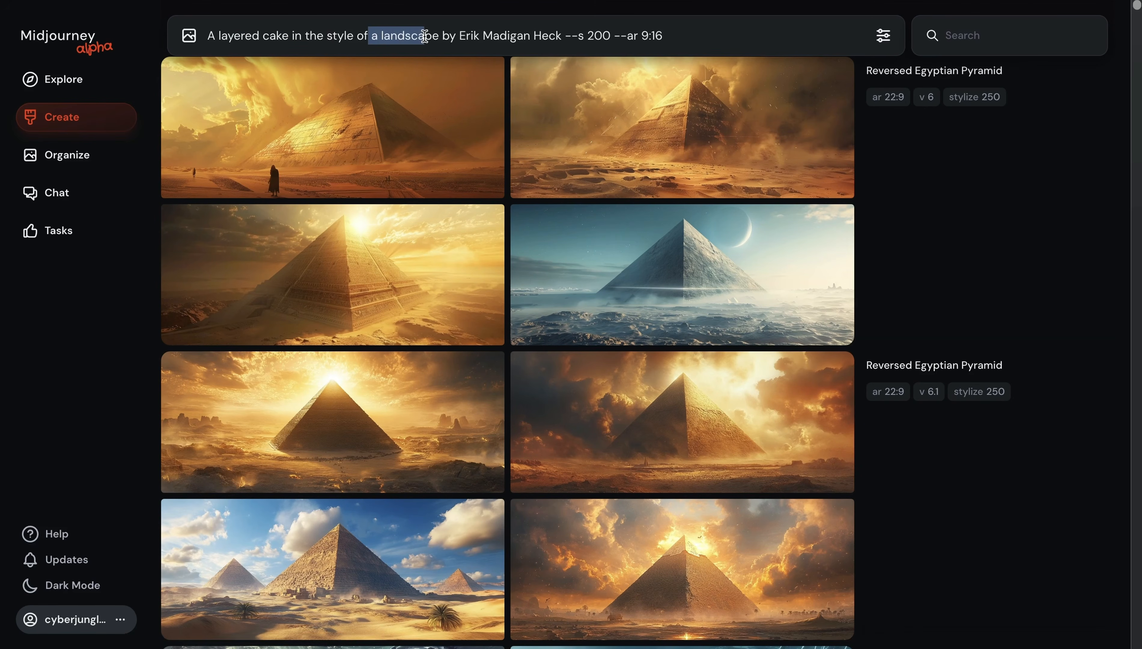
{"action": "left_click_drag", "start_coordinate": [459, 36], "coordinate": [540, 35]}
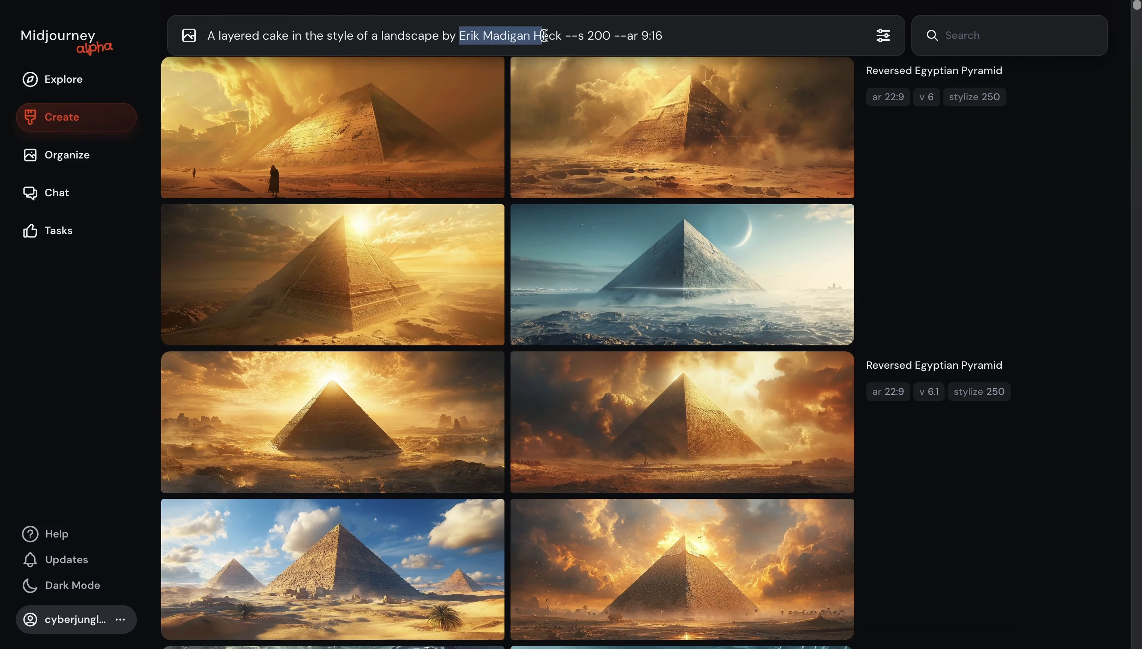
{"action": "scroll", "coordinate": [740, 173], "scroll_direction": "up", "scroll_amount": 2}
{"action": "left_click", "coordinate": [692, 35]}
{"action": "key", "text": "Return"}
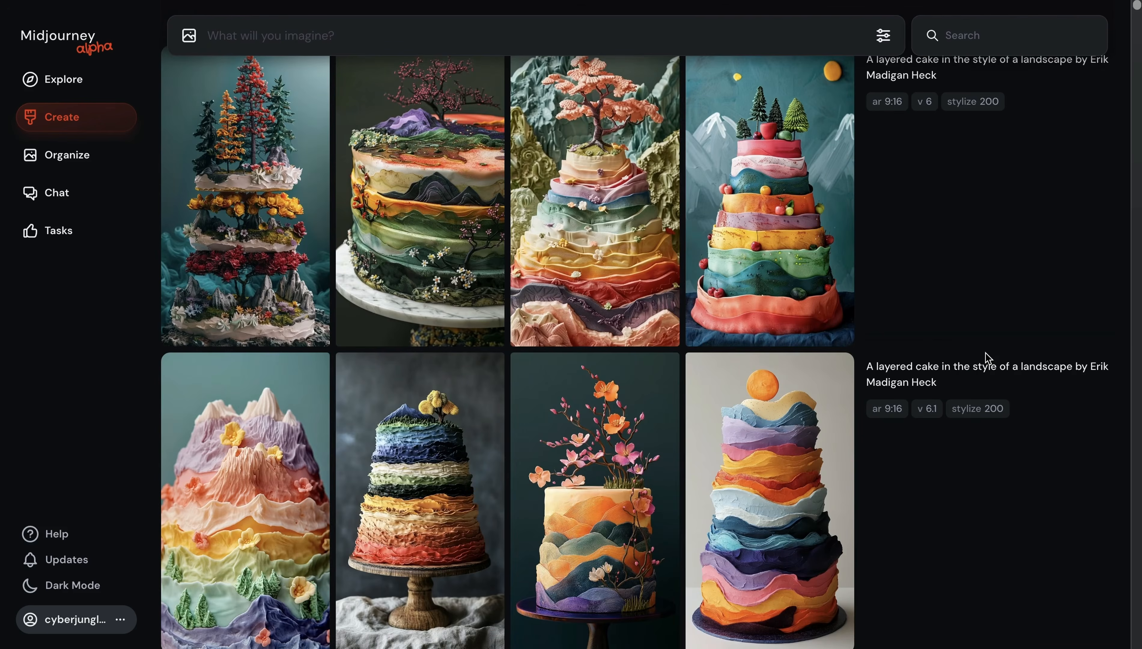
{"action": "scroll", "coordinate": [950, 260], "scroll_direction": "up", "scroll_amount": 1}
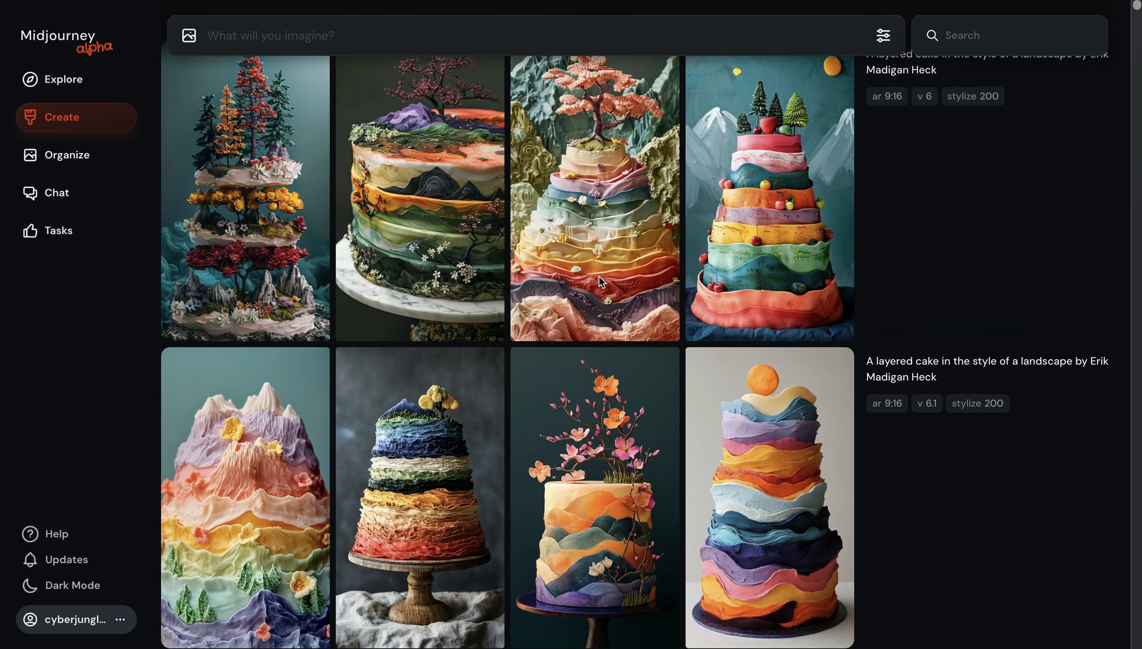
Generate a raw-style 16:9 photograph from China: emotional young couple in white, cluttered home, white plastic trash bags, ARRIFLEX 35 BL Camera, Canon K35 Prime Lenses, grainy.
{"action": "type", "text": "photograph from China: a young couple in their 20s, dressed in white, stands in their home, displaying a range of emotions including laughter and tears. Behind them is a backdrop of a cluttered living space filled with white plastic trash bags and torn white paper rolls, ARRIFLEX 35 BL Camera, Canon K35 Prime Lenses, grainy, complex emotions, difficult living conditions --ar 16:9 --style raw"}
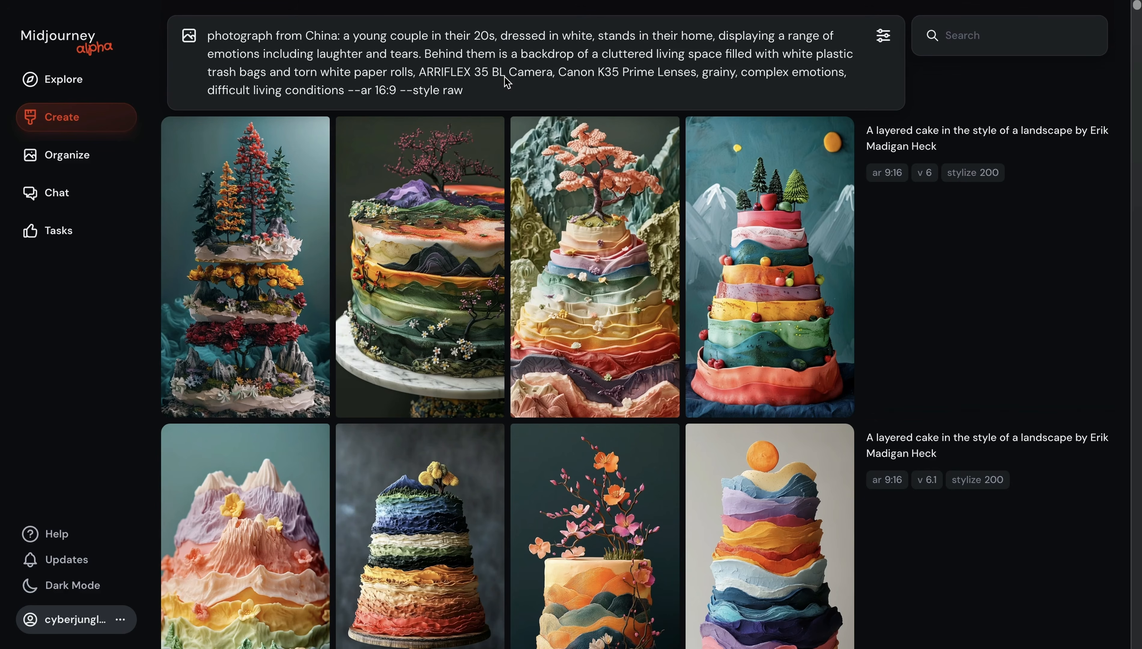
{"action": "left_click", "coordinate": [480, 91]}
{"action": "key", "text": "Return"}
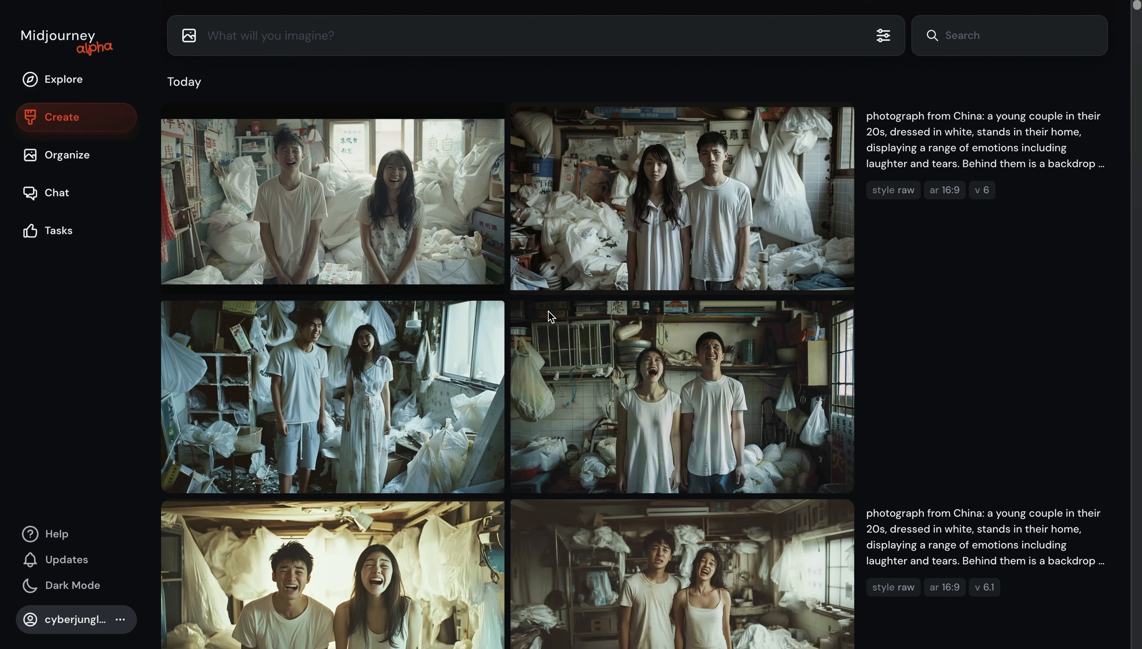
{"action": "scroll", "coordinate": [548, 311], "scroll_direction": "down", "scroll_amount": 6}
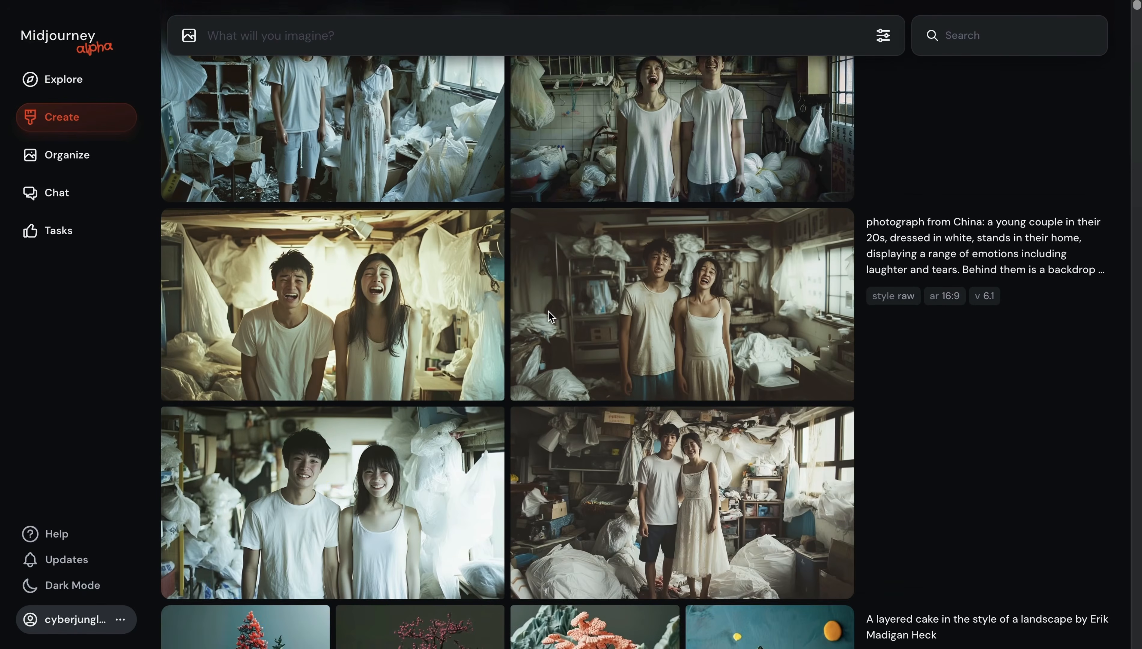
{"action": "scroll", "coordinate": [548, 311], "scroll_direction": "down", "scroll_amount": 3}
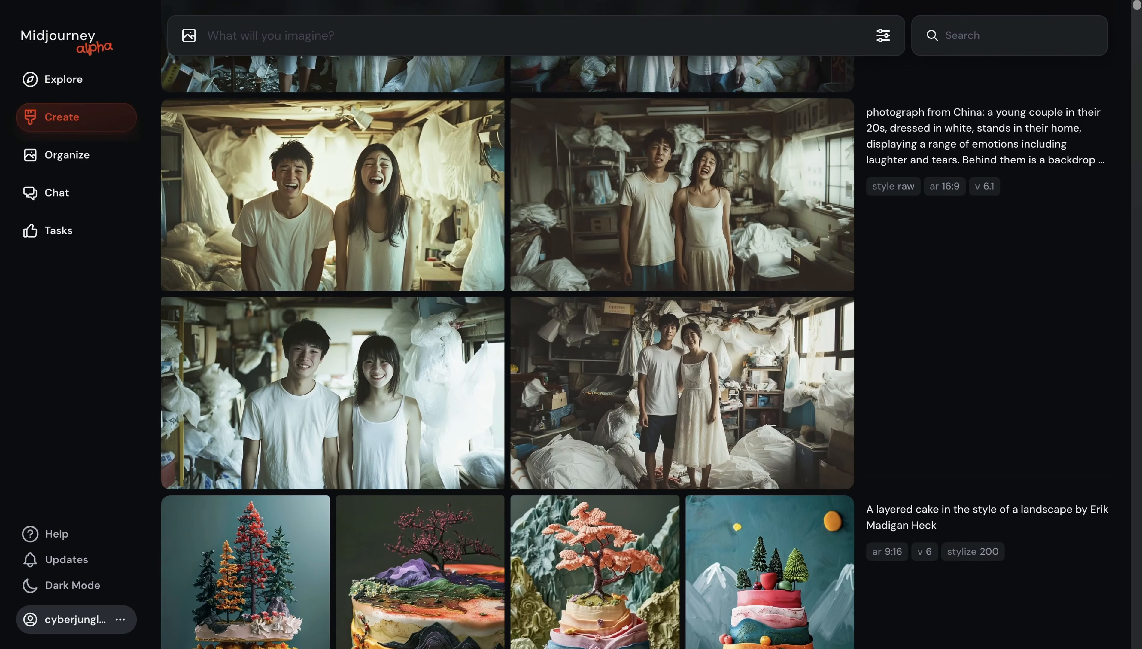
Generate images from the prompt "fashion photo of a man wearing a tshirt with blue and purple polka dots and a brown hoodie --ar 16:9 --style raw".
{"action": "left_click", "coordinate": [345, 39]}
{"action": "type", "text": "fashion photo of a man wearing a tshirt with blue and purple polka dots and a brown hoodie --ar 16:9 --syle raw"}
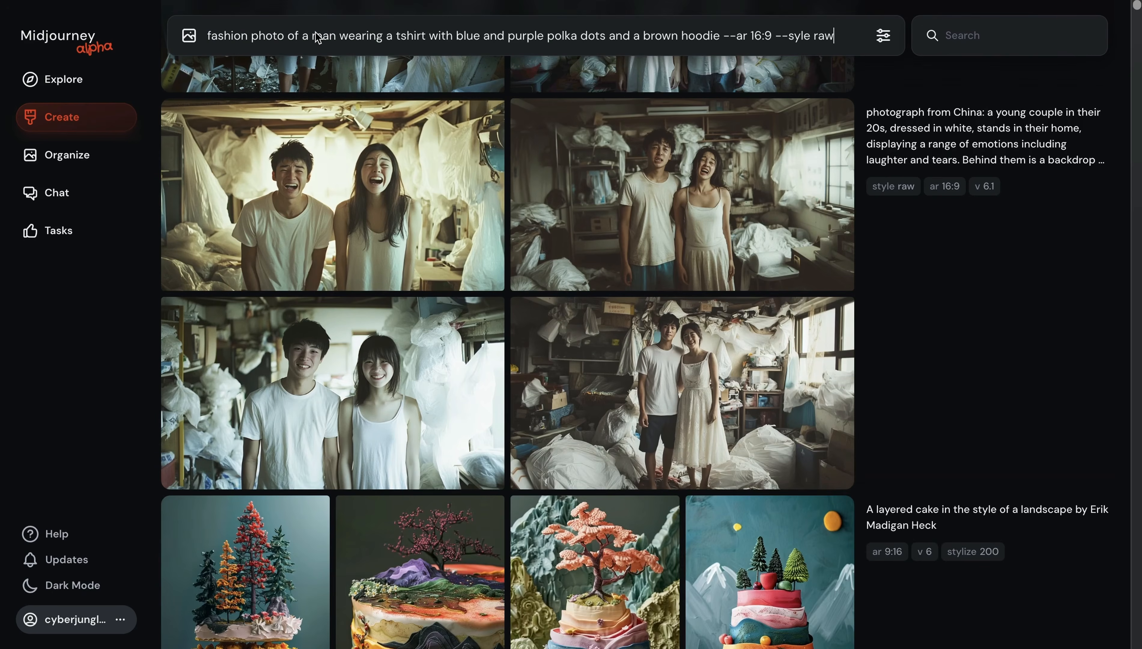
{"action": "scroll", "coordinate": [580, 43], "scroll_direction": "up", "scroll_amount": 9}
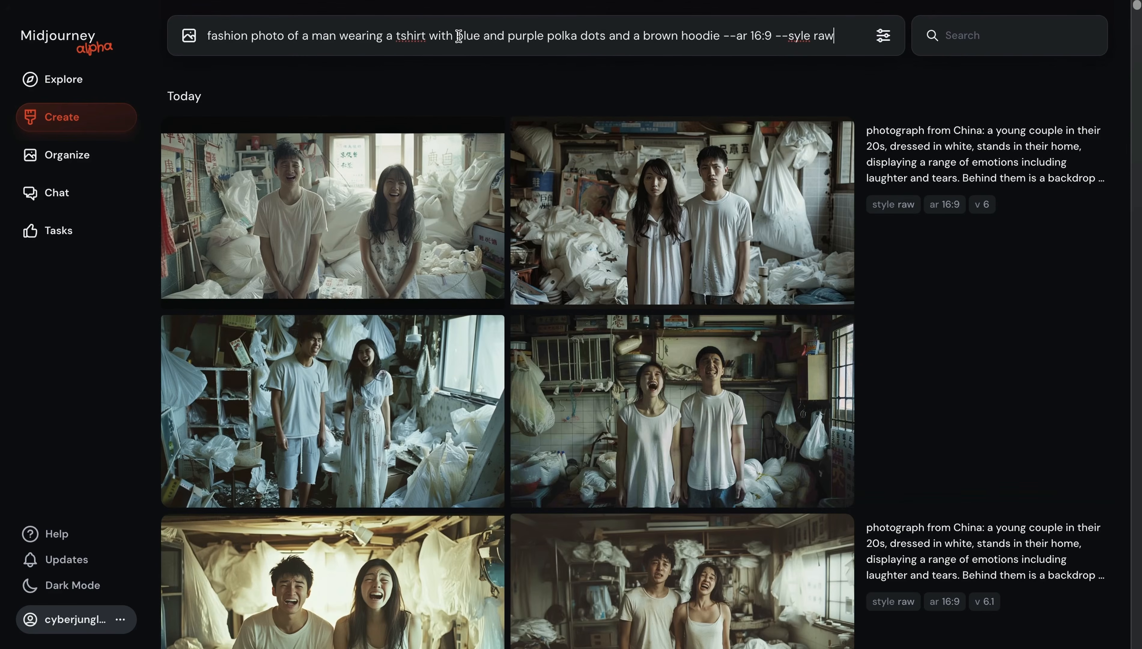
{"action": "left_click_drag", "start_coordinate": [455, 35], "coordinate": [723, 37]}
{"action": "left_click", "coordinate": [670, 37]}
{"action": "left_click_drag", "start_coordinate": [490, 37], "coordinate": [721, 36]}
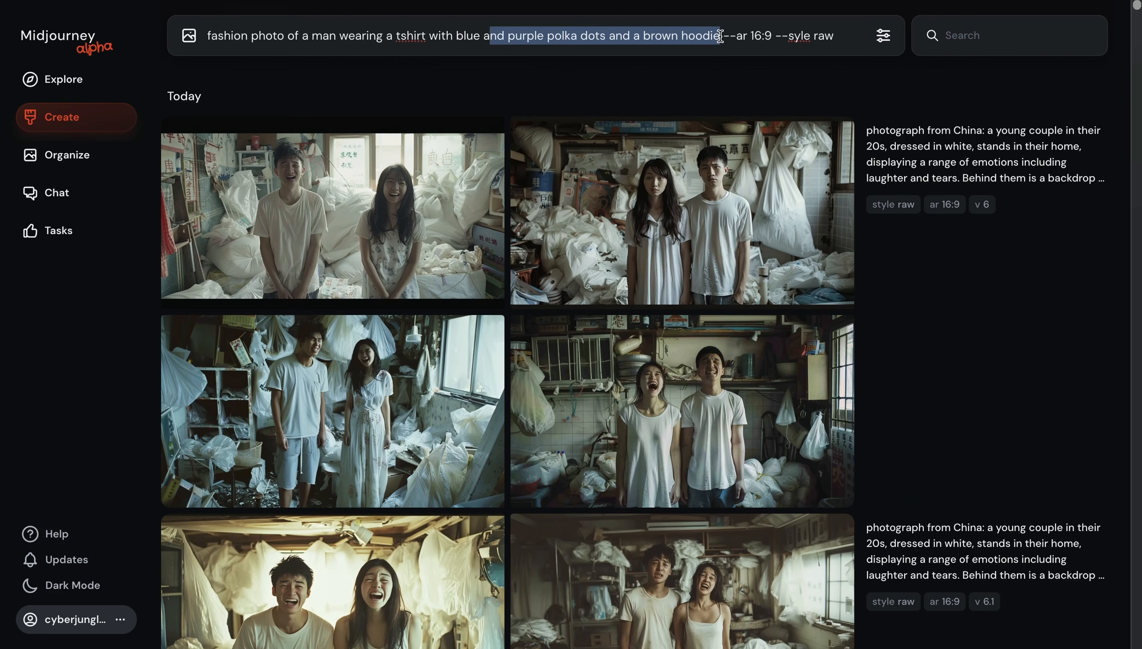
{"action": "left_click", "coordinate": [678, 49]}
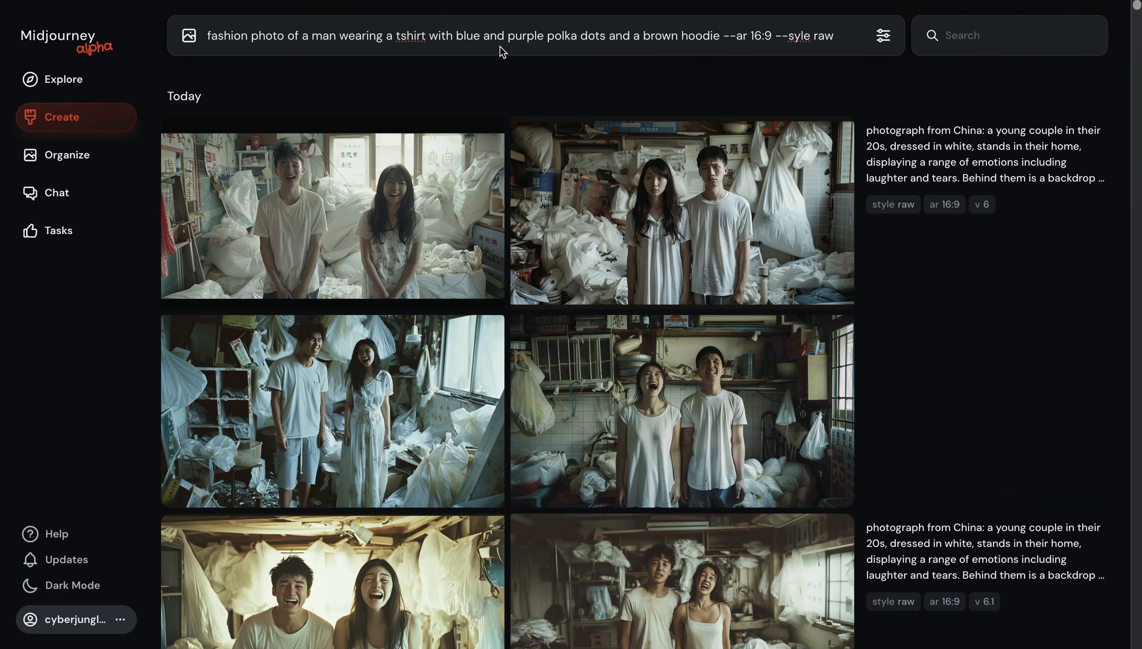
{"action": "left_click_drag", "start_coordinate": [312, 36], "coordinate": [628, 36]}
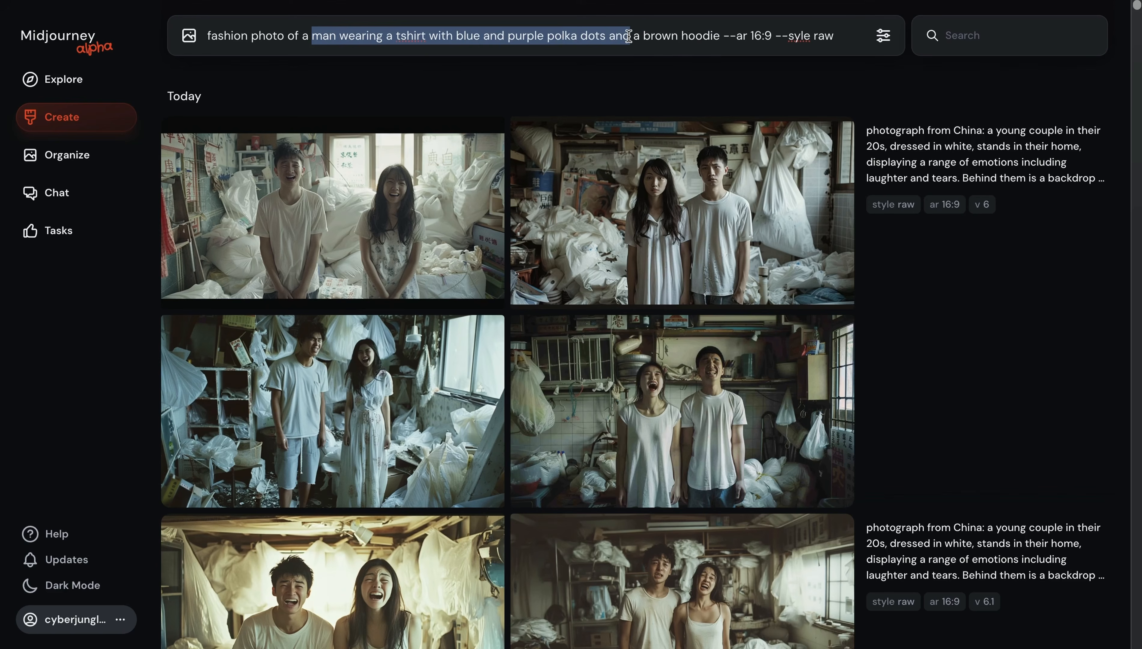
{"action": "left_click", "coordinate": [793, 37]}
{"action": "type", "text": "t"}
{"action": "key", "text": "Return"}
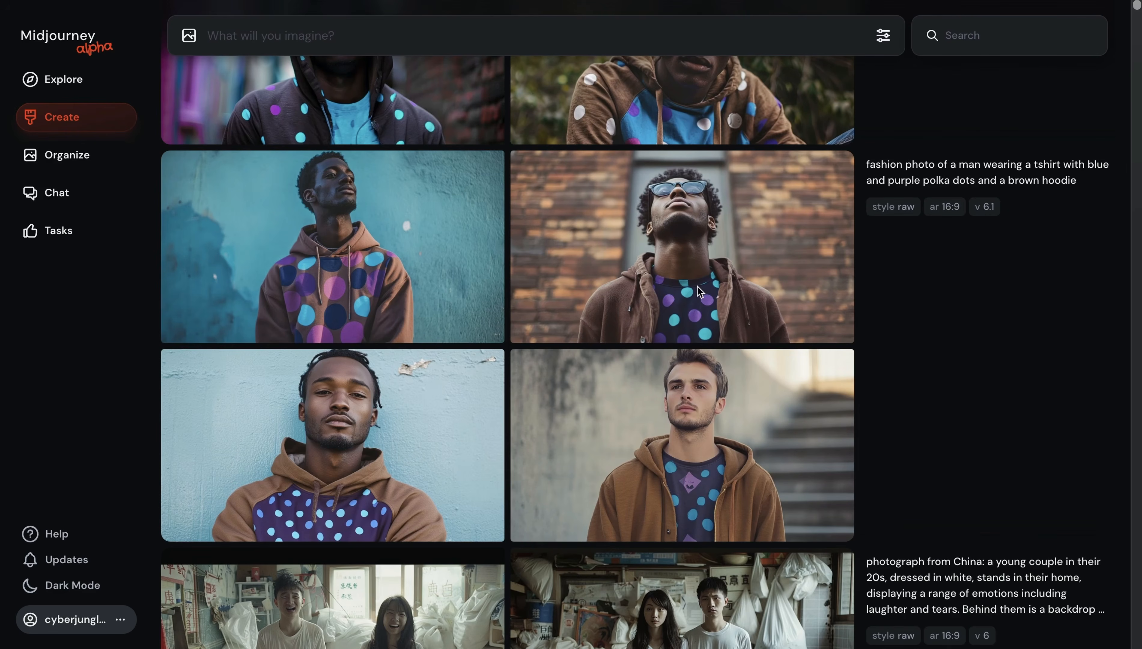
Compare the version 6 and version 6.1 fashion photos for accuracy of the polka-dot tshirt and brown hoodie.
{"action": "scroll", "coordinate": [350, 314], "scroll_direction": "up", "scroll_amount": 5}
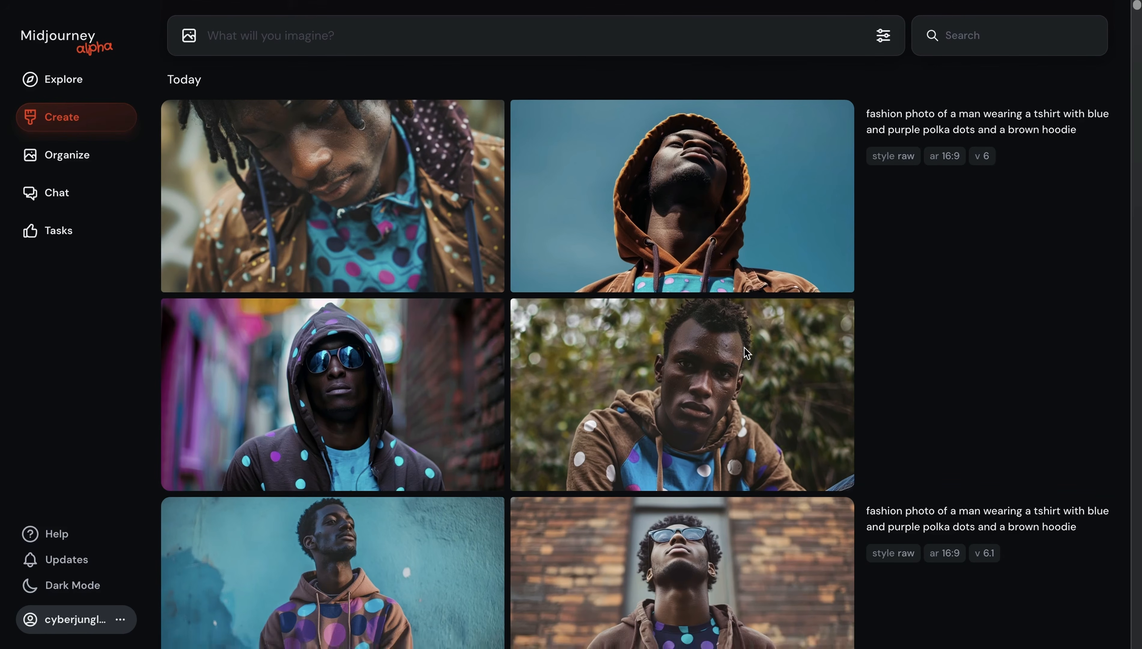
{"action": "scroll", "coordinate": [746, 352], "scroll_direction": "down", "scroll_amount": 1}
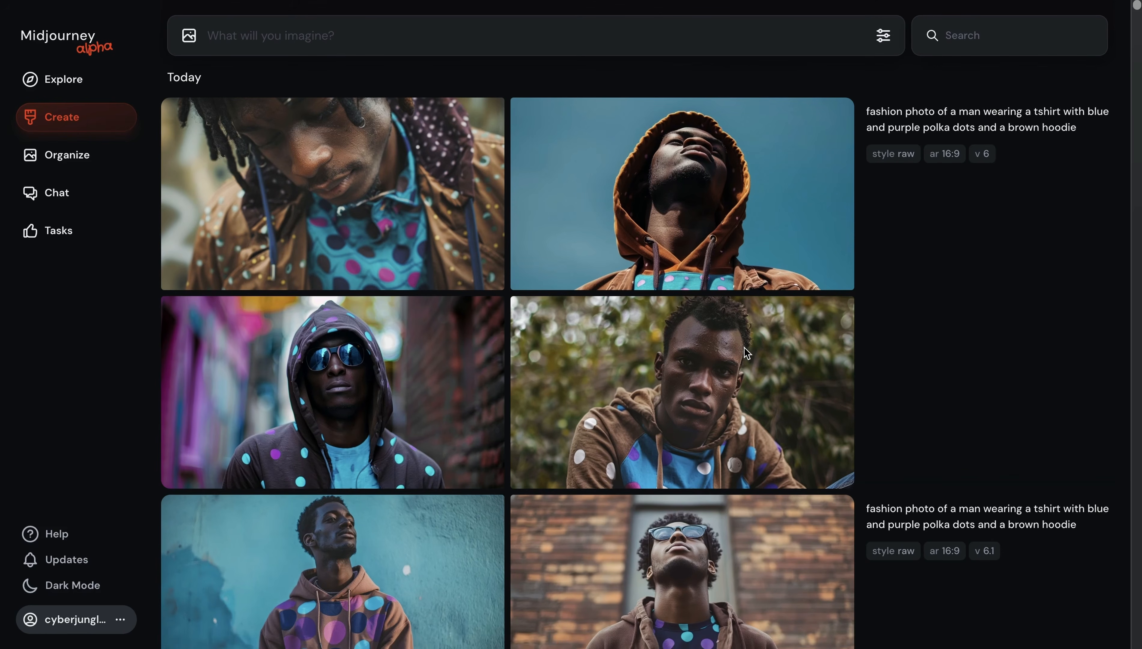
{"action": "scroll", "coordinate": [760, 352], "scroll_direction": "down", "scroll_amount": 8}
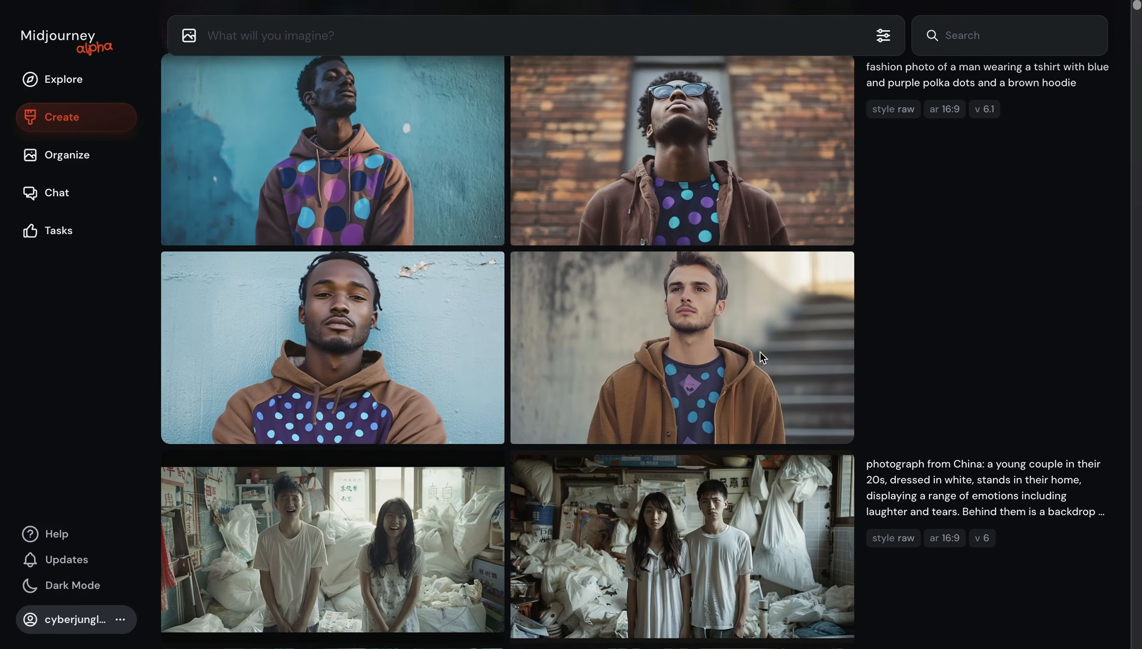
{"action": "scroll", "coordinate": [760, 352], "scroll_direction": "up", "scroll_amount": 2}
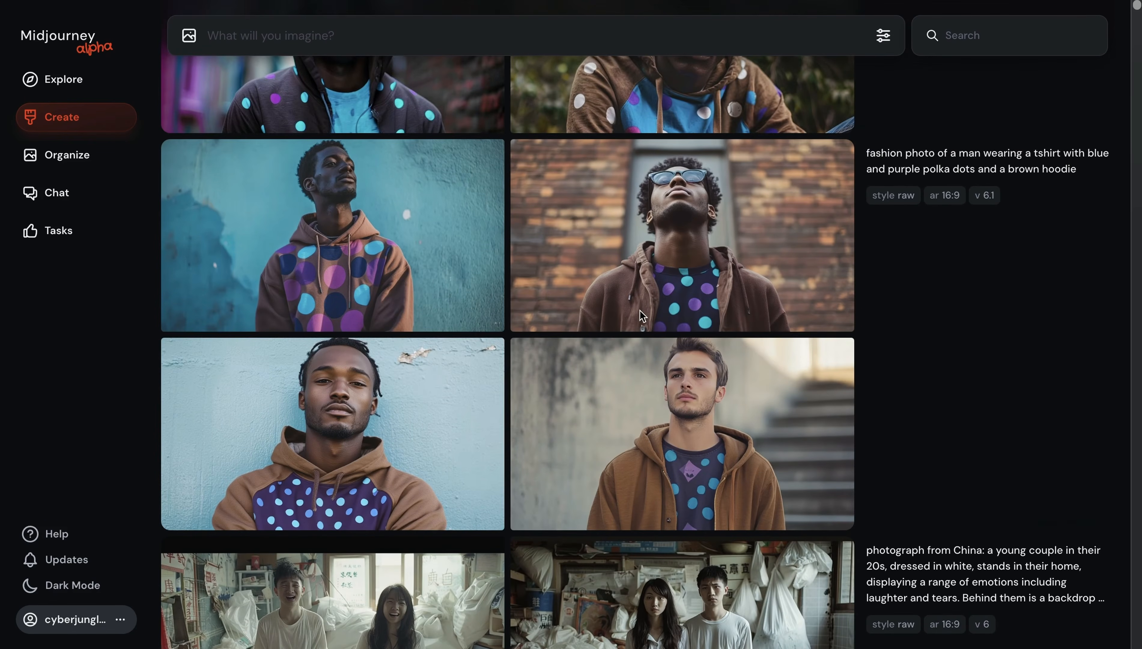
{"action": "scroll", "coordinate": [696, 295], "scroll_direction": "up", "scroll_amount": 6}
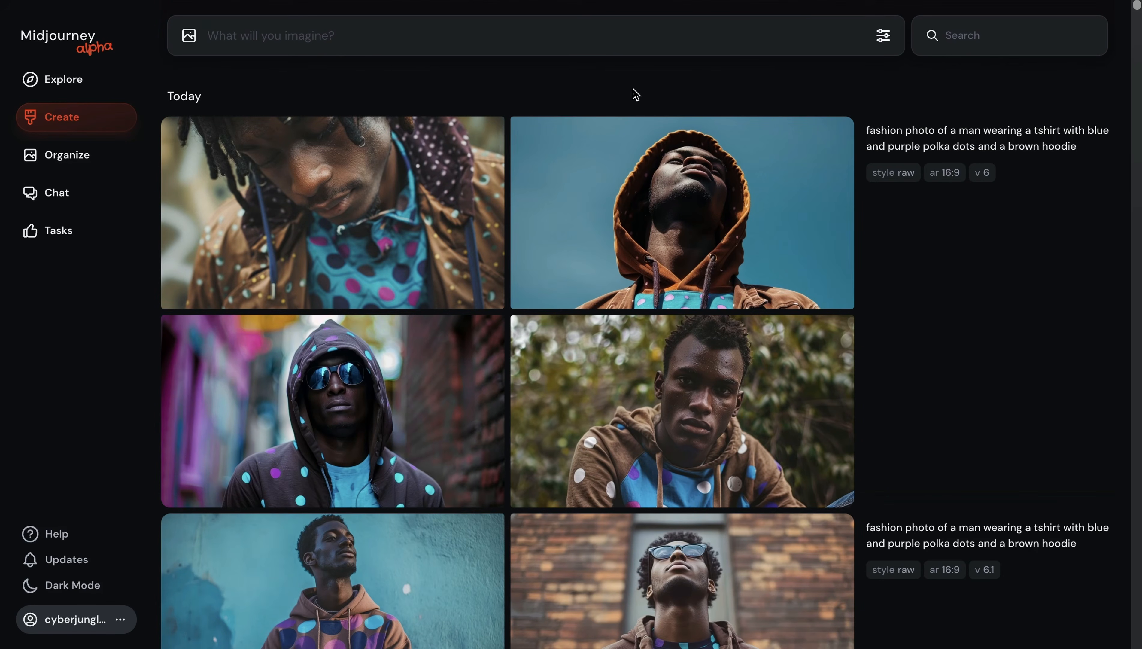
Generate raw-style 9:16 photos of a cyberpunk woman: very light hair, braids, tattoos, implants, diamonds, muted light pink palette, ARRIFLEX 35 BL Camera, Canon K35 Prime Lenses.
{"action": "type", "text": "cinematic, photo, woman, cyberpunk, vermillion anachronism, futuristic fragmentation, translucent, transcendence, transparent, layered composition, cyberpunk futurism, very light hair, braids, tattoos, implants, body covered with diamonds, shining jewellery, desaturated, muted light pink palette, ARRIFLEX 35 BL Camera, Canon K35 Prime Lenses --style raw --ar 9:16"}
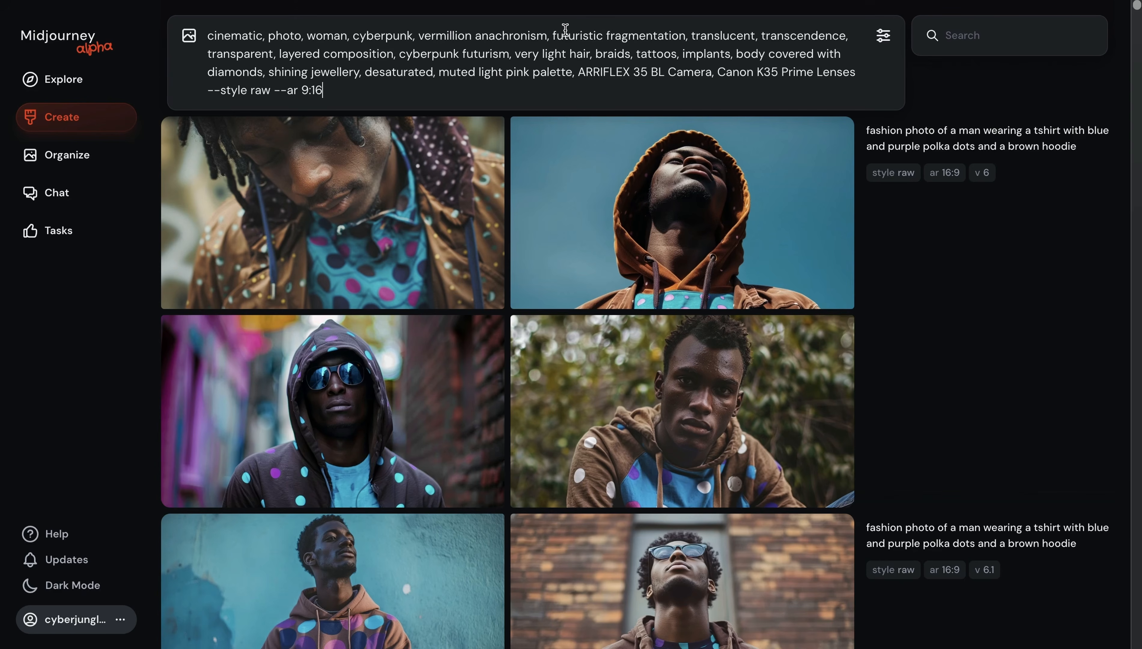
{"action": "left_click_drag", "start_coordinate": [563, 37], "coordinate": [675, 47]}
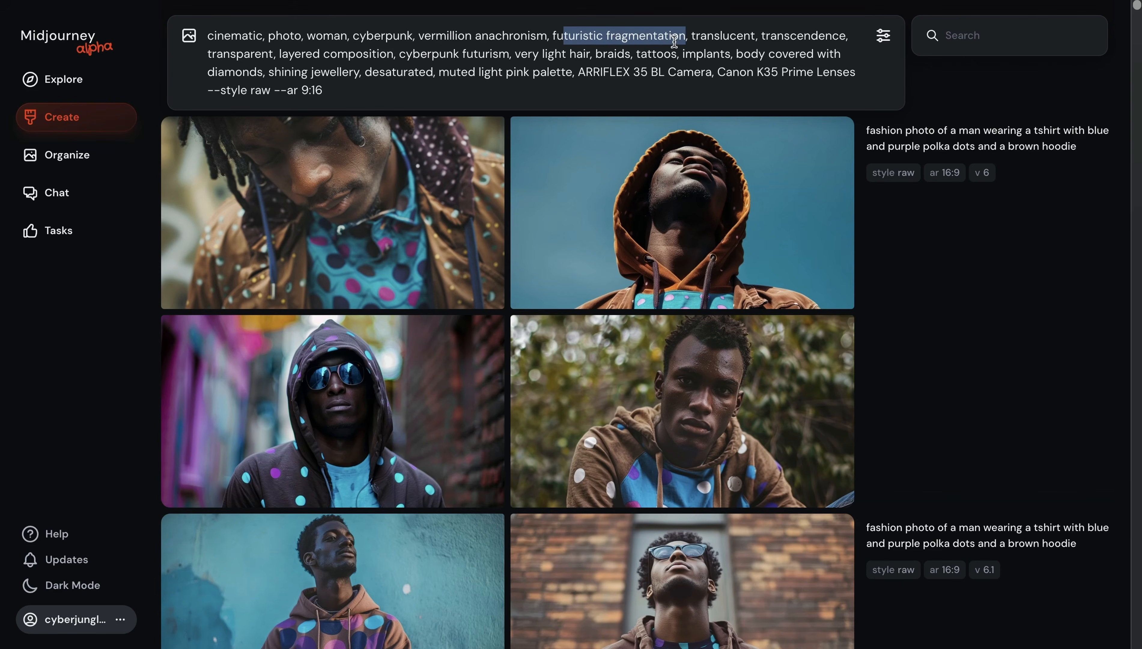
{"action": "left_click_drag", "start_coordinate": [289, 54], "coordinate": [431, 55]}
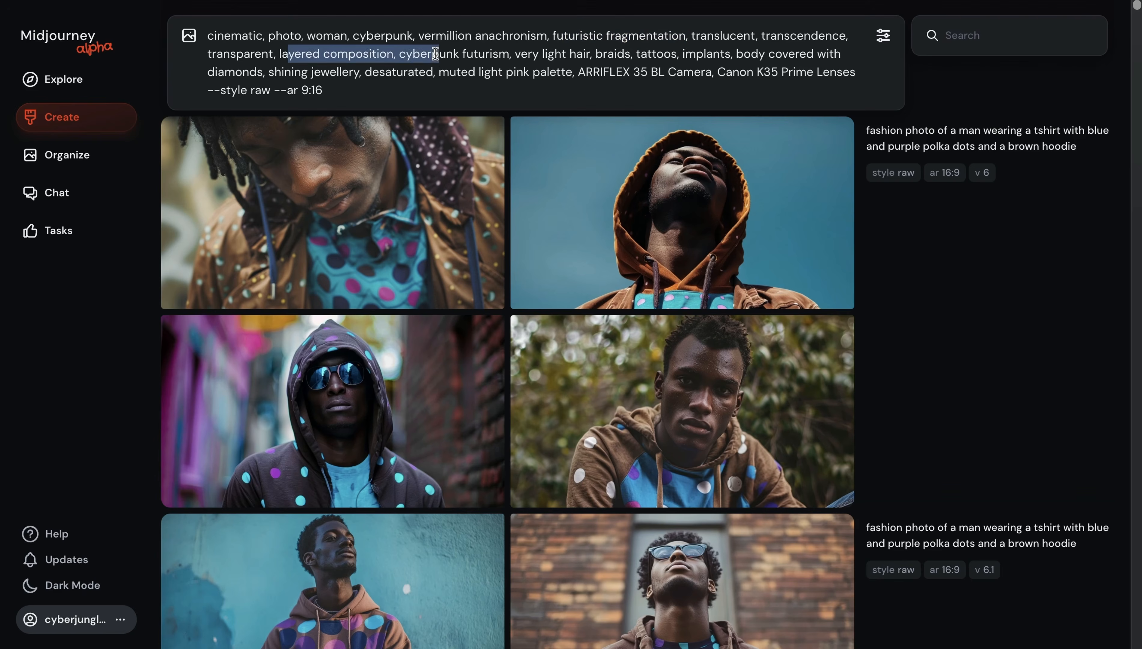
{"action": "left_click_drag", "start_coordinate": [635, 53], "coordinate": [775, 54]}
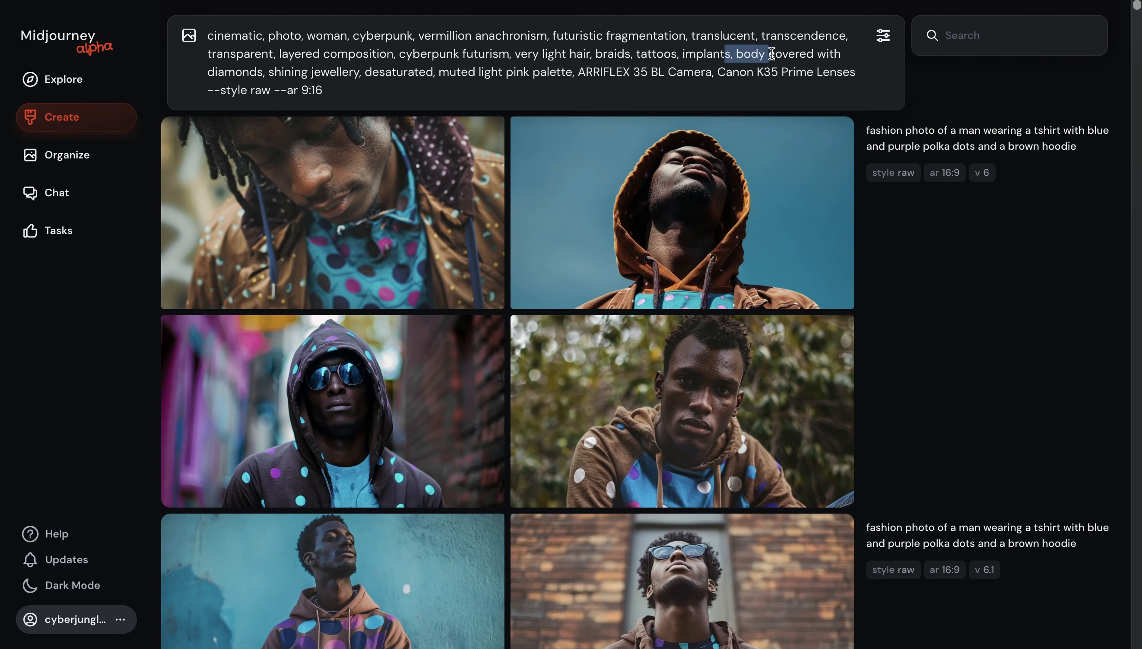
{"action": "left_click_drag", "start_coordinate": [217, 73], "coordinate": [290, 73]}
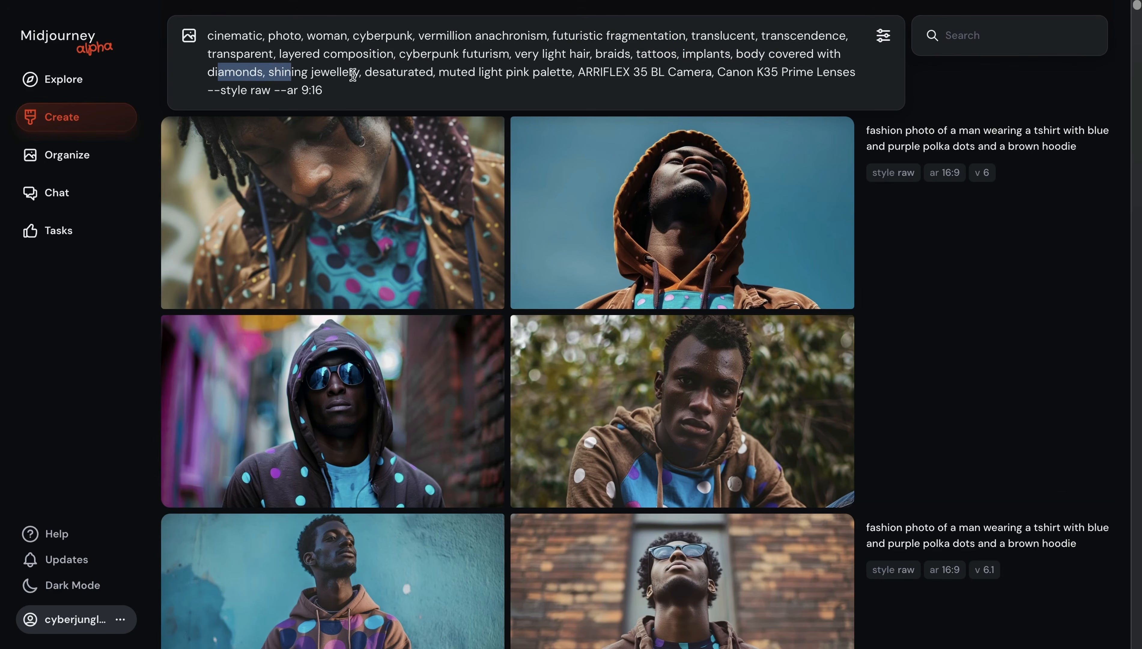
{"action": "left_click", "coordinate": [406, 91]}
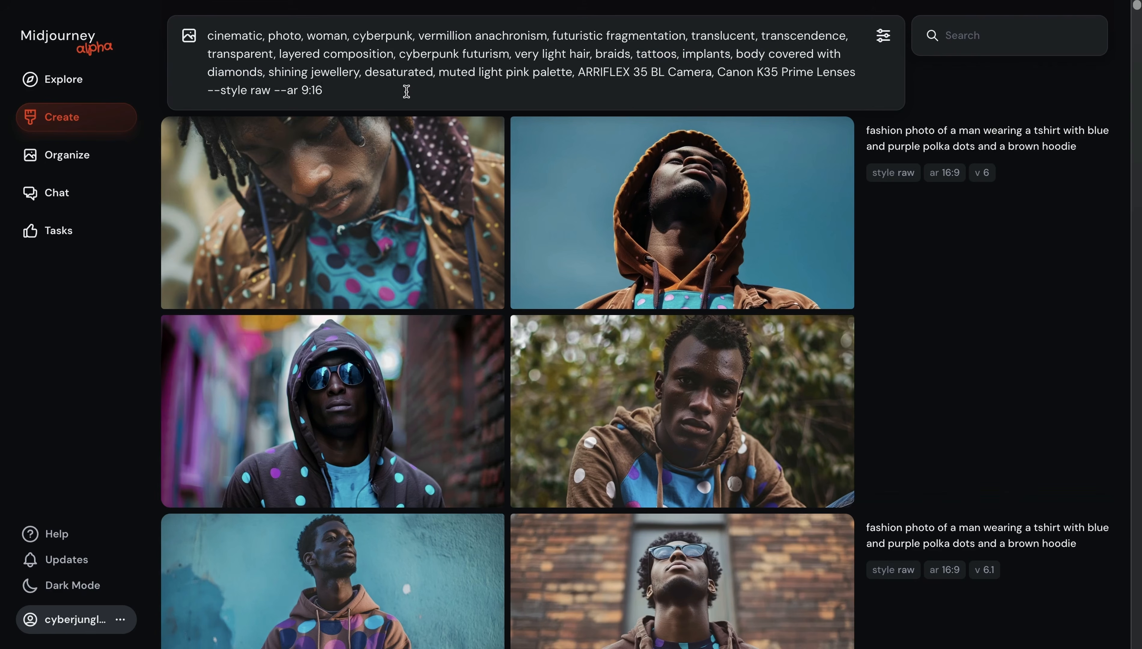
{"action": "key", "text": "Return"}
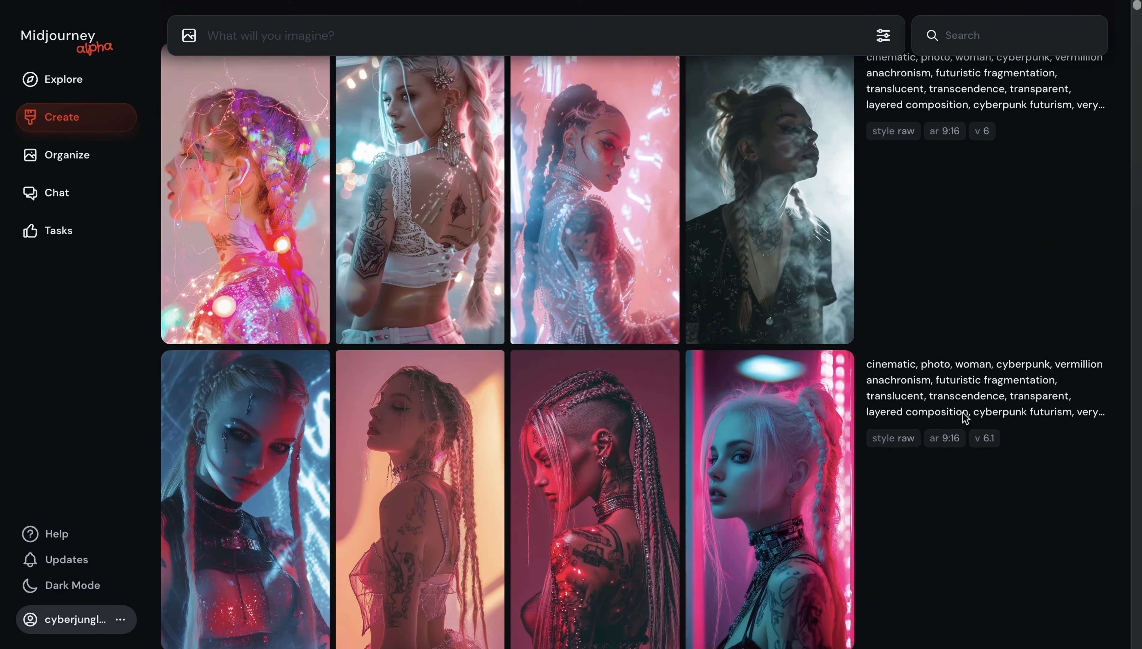
Compare the version 6 and version 6.1 cyberpunk woman images for braids, tattoos, implants, jewellery and color palette.
{"action": "scroll", "coordinate": [963, 413], "scroll_direction": "down", "scroll_amount": 1}
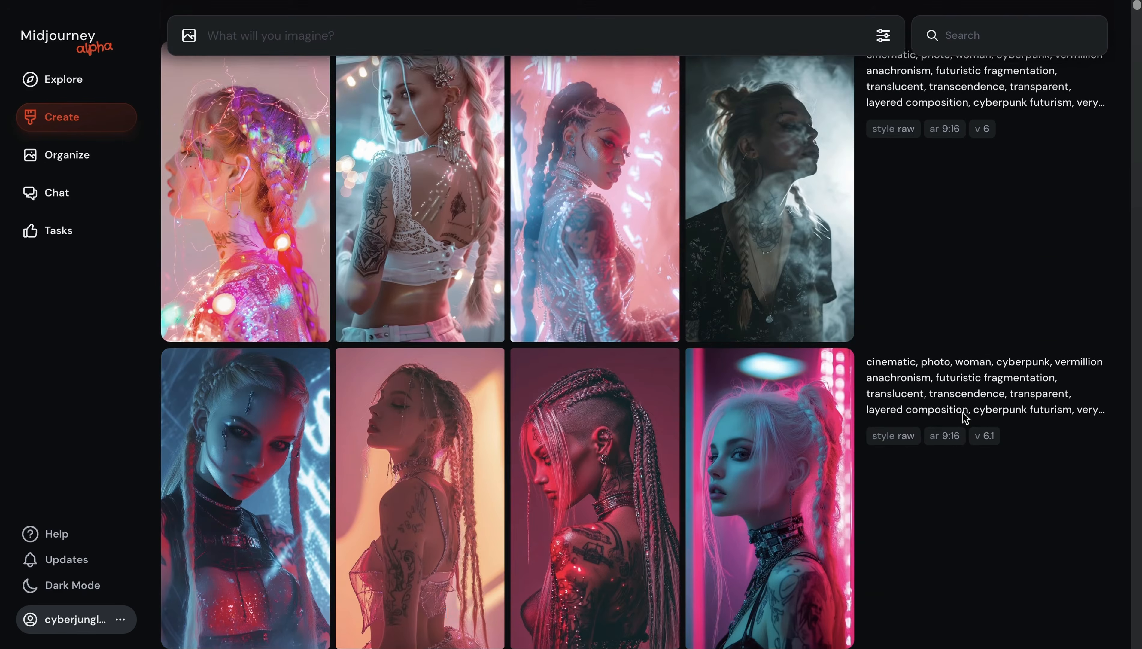
{"action": "scroll", "coordinate": [962, 413], "scroll_direction": "up", "scroll_amount": 1}
{"action": "scroll", "coordinate": [963, 413], "scroll_direction": "down", "scroll_amount": 1}
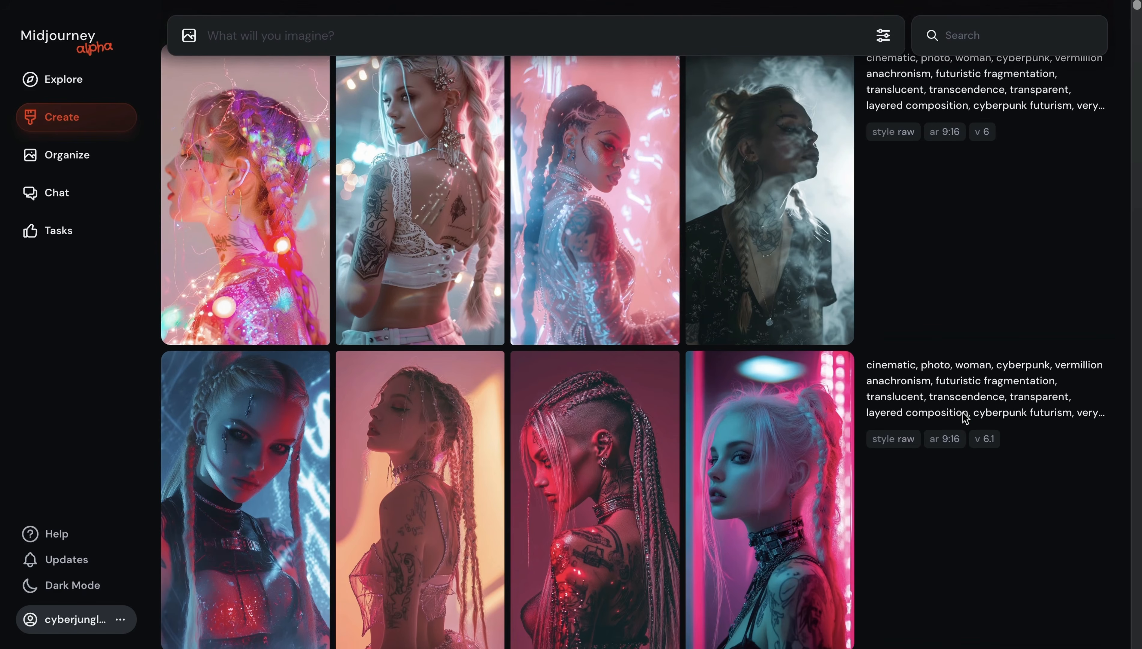
{"action": "scroll", "coordinate": [964, 417], "scroll_direction": "down", "scroll_amount": 1}
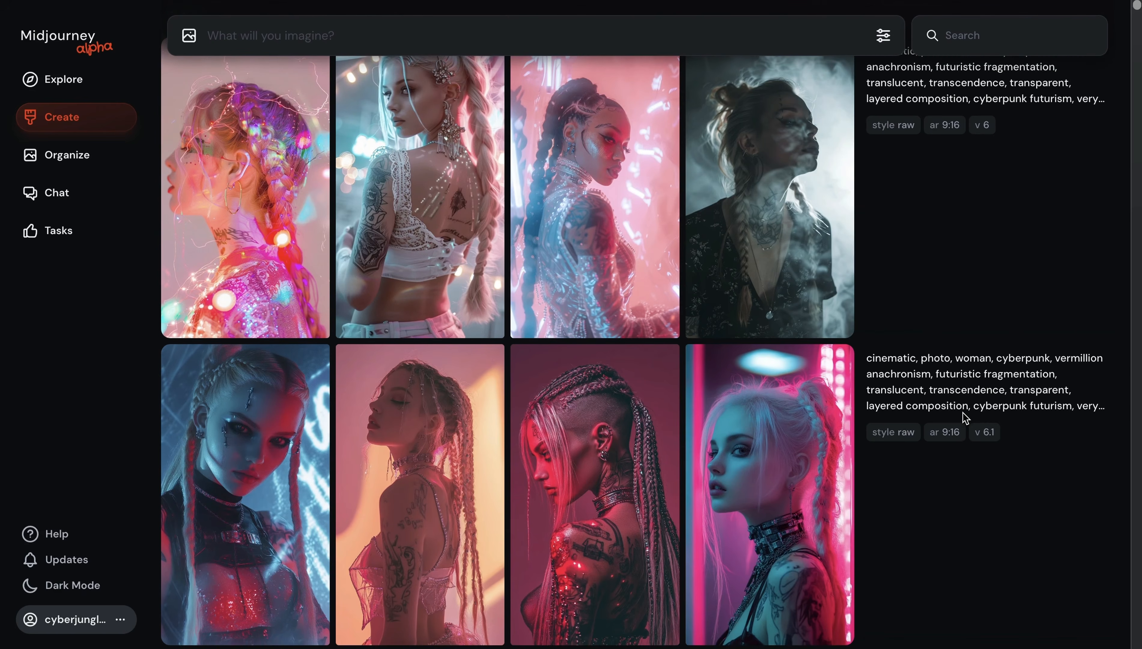
{"action": "scroll", "coordinate": [962, 412], "scroll_direction": "up", "scroll_amount": 1}
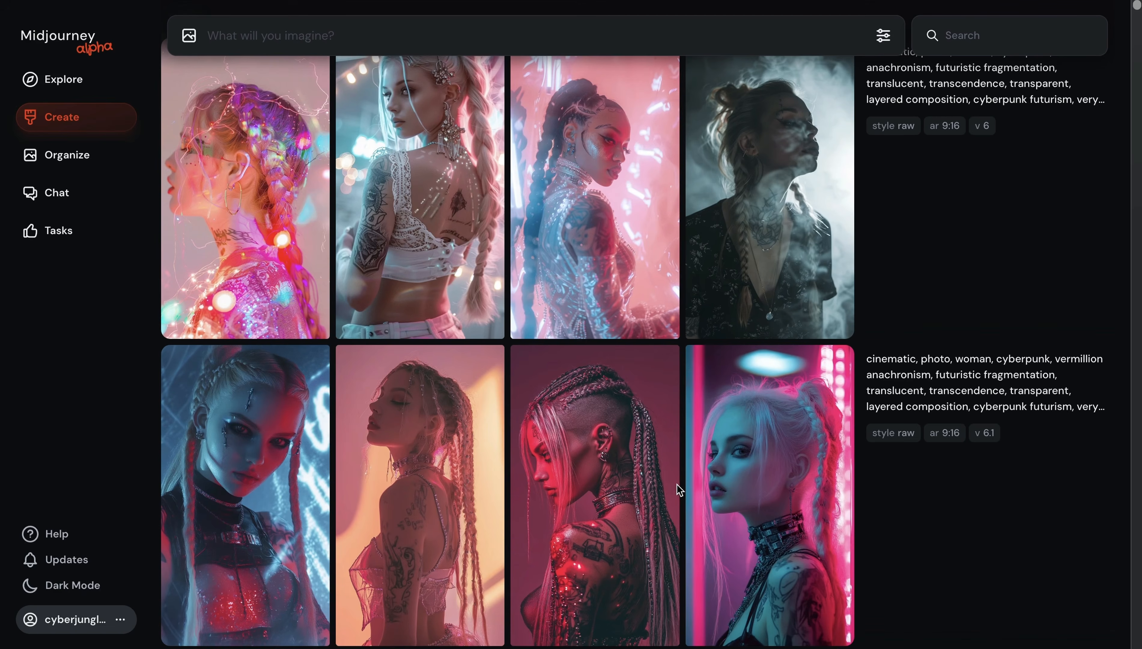
{"action": "scroll", "coordinate": [677, 485], "scroll_direction": "down", "scroll_amount": 1}
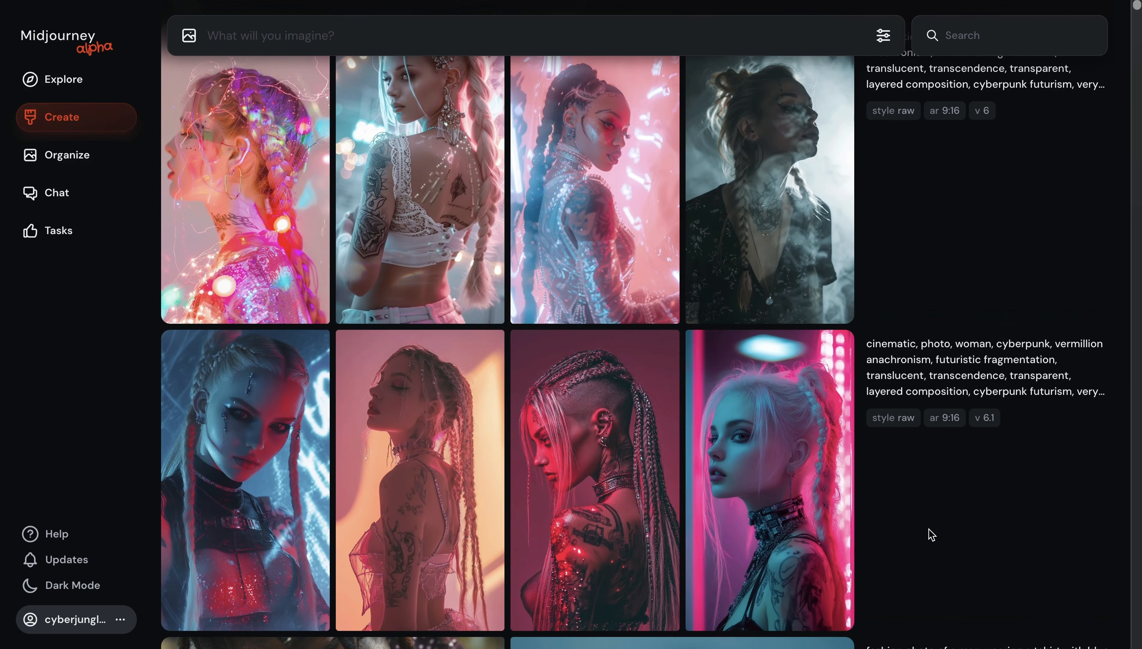
{"action": "scroll", "coordinate": [932, 535], "scroll_direction": "up", "scroll_amount": 1}
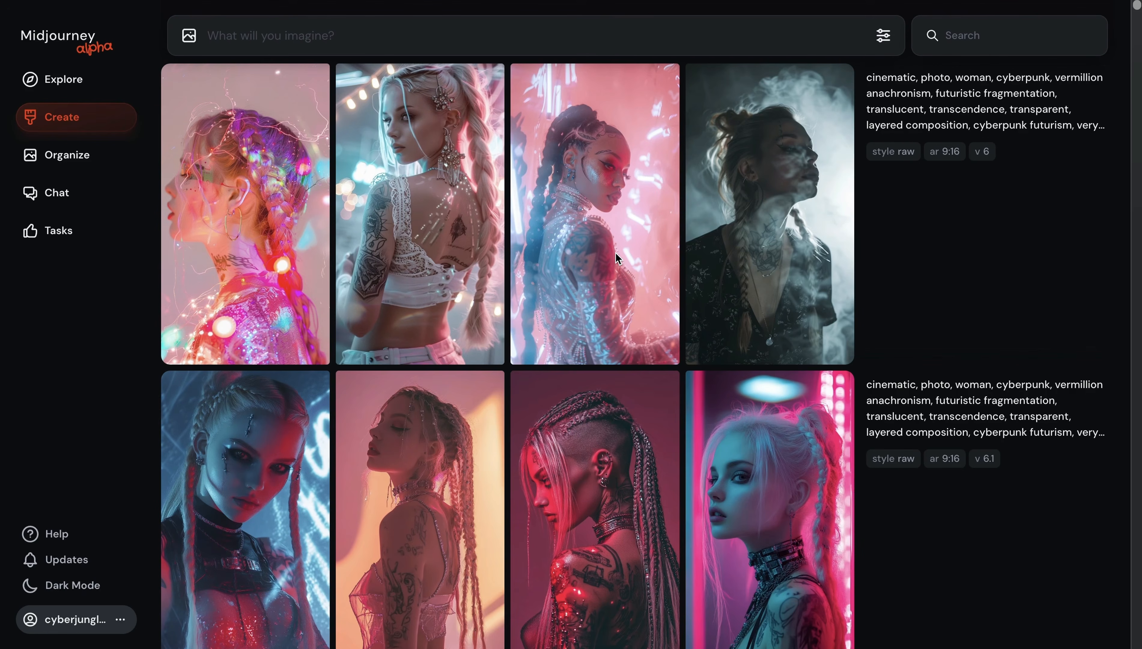
{"action": "scroll", "coordinate": [566, 308], "scroll_direction": "down", "scroll_amount": 2}
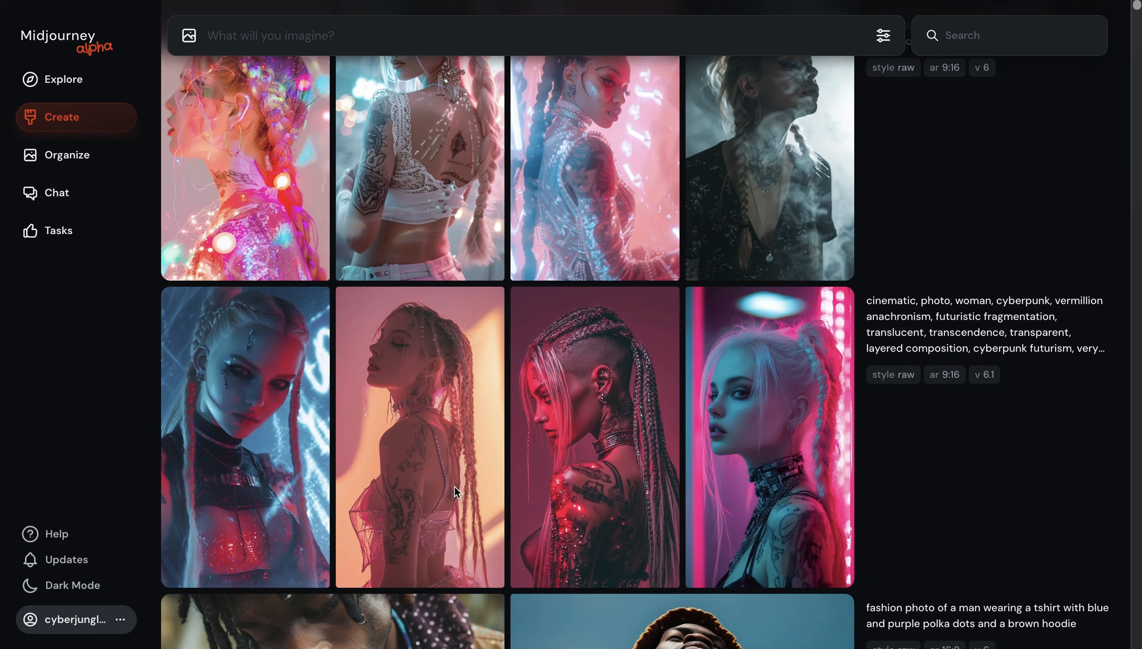
{"action": "scroll", "coordinate": [513, 39], "scroll_direction": "up", "scroll_amount": 1}
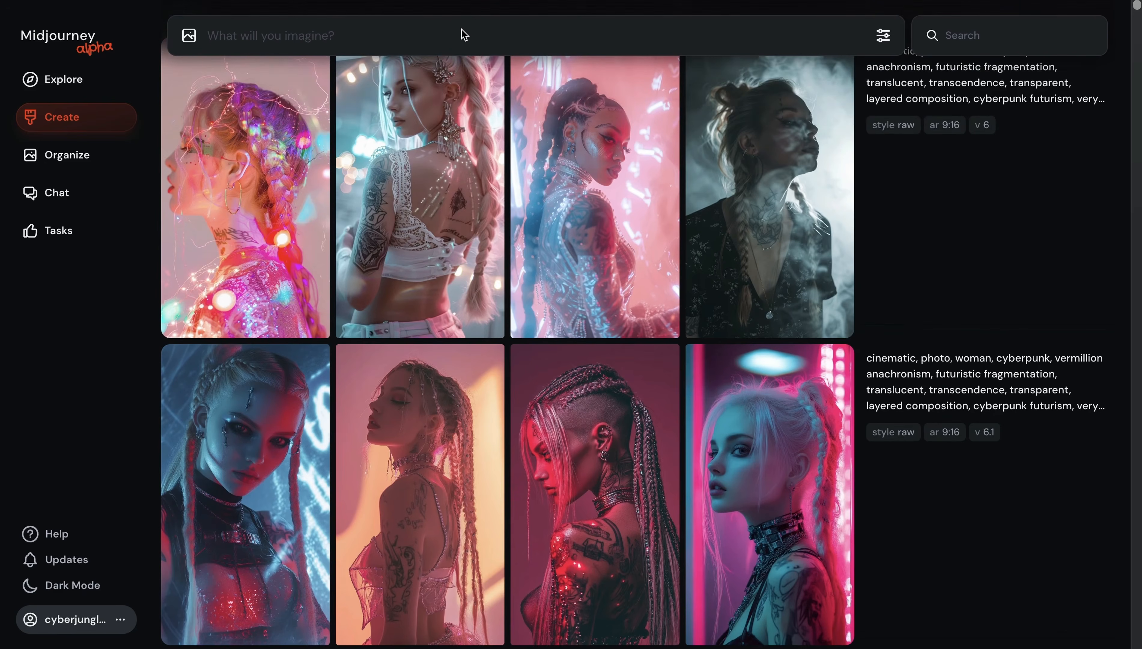
Generate images from the prompt "Cinematic, Photo, Tanjiro from Demon Slayer in sci-fi armor in a futuristic city --ar 1:1 --s 250".
{"action": "left_click", "coordinate": [461, 37]}
{"action": "type", "text": "Cinematic, Photo, Tanjiro from Demon Slayer in sci-fi armor in a futuristic city --ar 1:1 --s 250"}
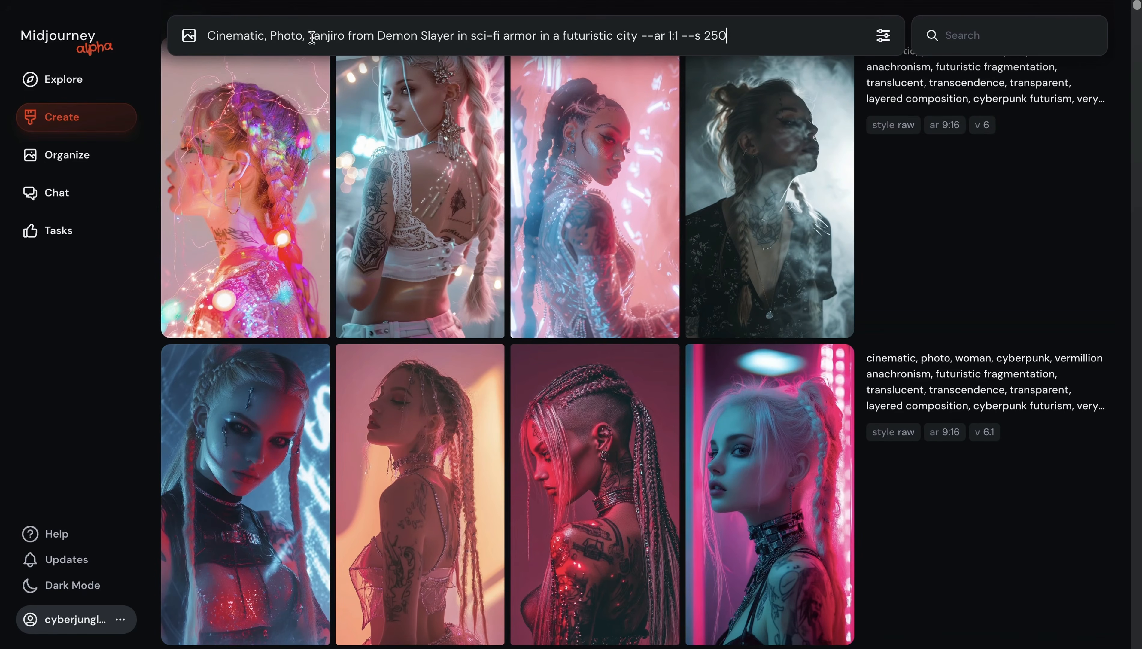
{"action": "left_click_drag", "start_coordinate": [313, 35], "coordinate": [558, 37]}
{"action": "left_click", "coordinate": [460, 40]}
{"action": "left_click_drag", "start_coordinate": [470, 38], "coordinate": [683, 41]}
{"action": "left_click", "coordinate": [743, 41]}
{"action": "key", "text": "Return"}
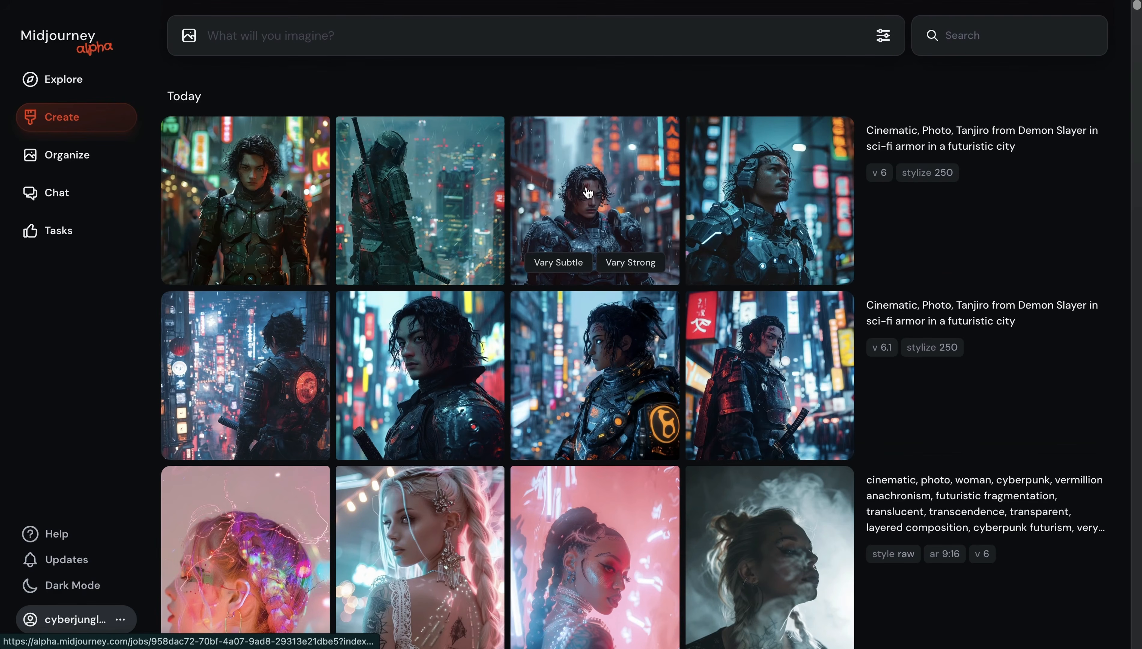
Examine enlarged version 6.1 and version 6 Tanjiro images to compare the character likeness, face and armor details.
{"action": "left_click", "coordinate": [588, 192]}
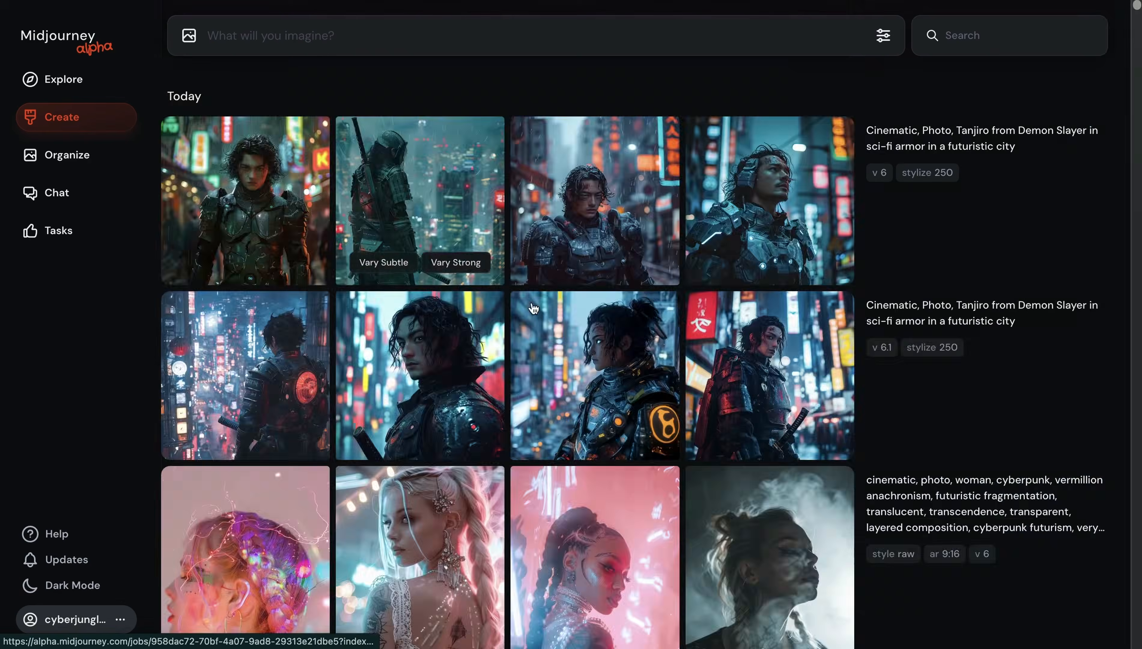
{"action": "left_click", "coordinate": [533, 309]}
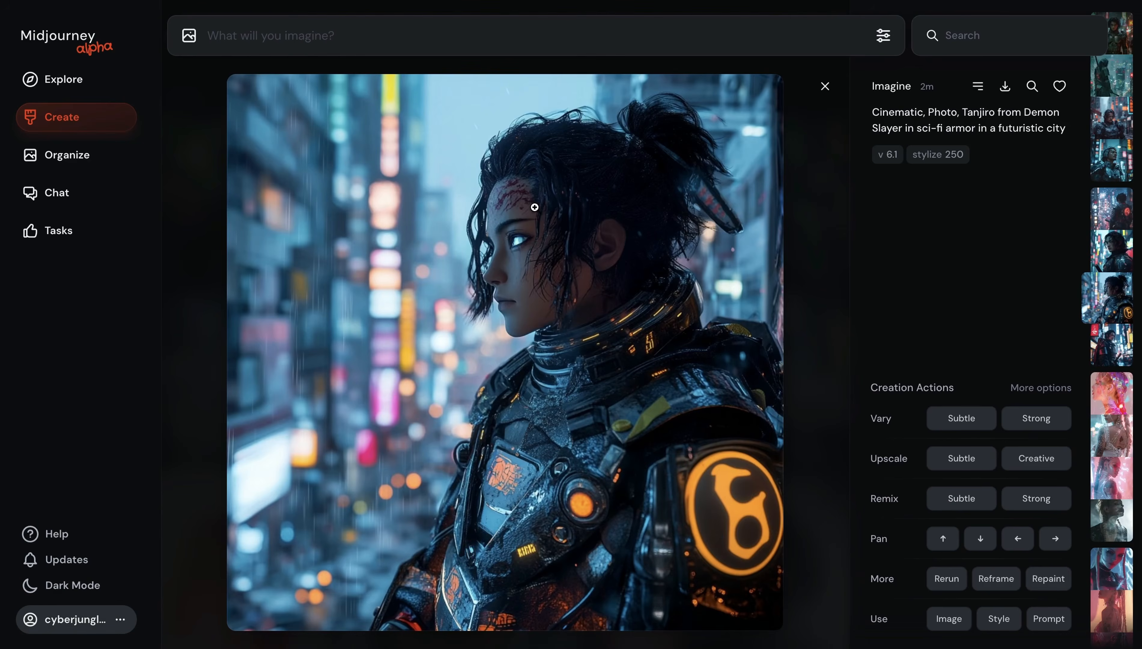
{"action": "left_click", "coordinate": [191, 237]}
{"action": "left_click", "coordinate": [766, 355]}
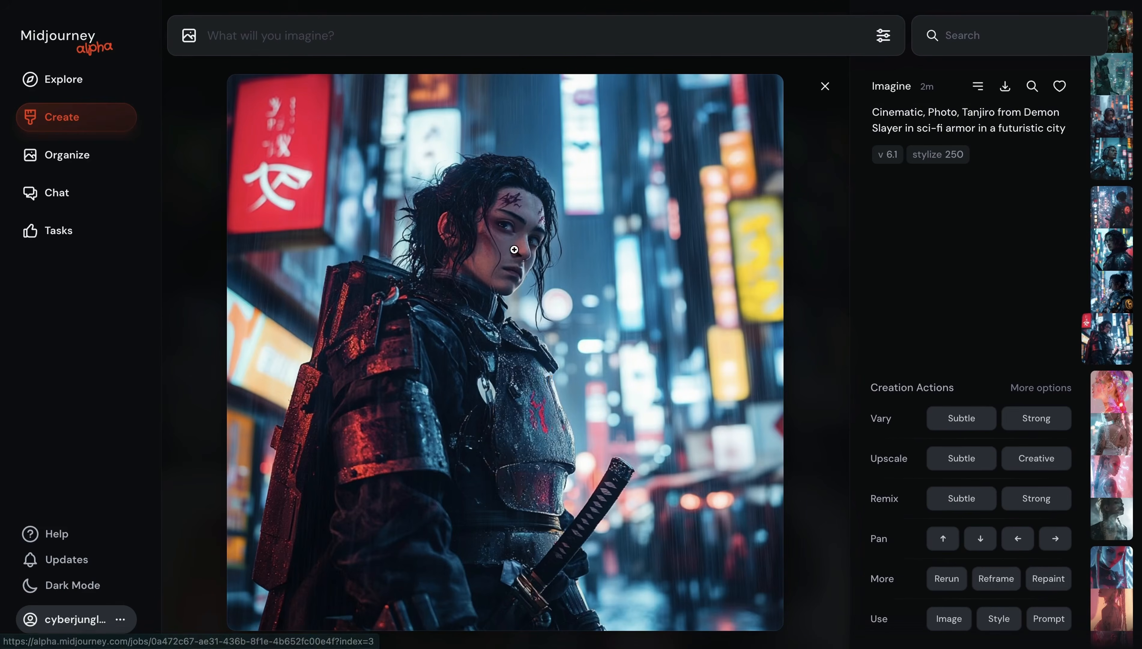
{"action": "left_click", "coordinate": [195, 237]}
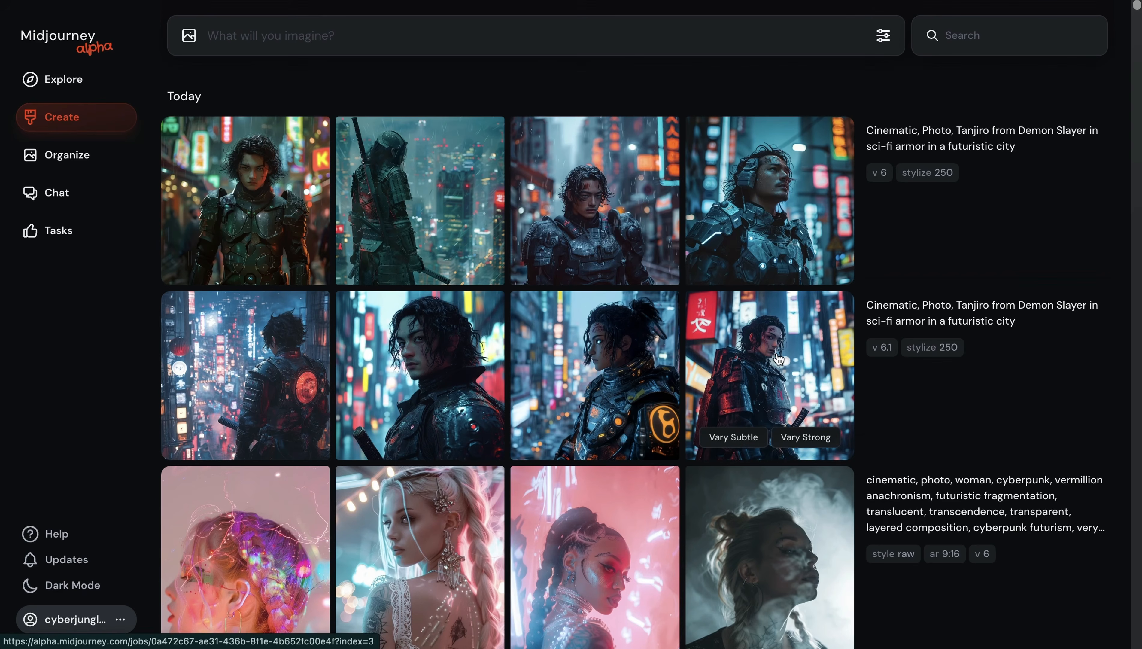
{"action": "left_click", "coordinate": [435, 353]}
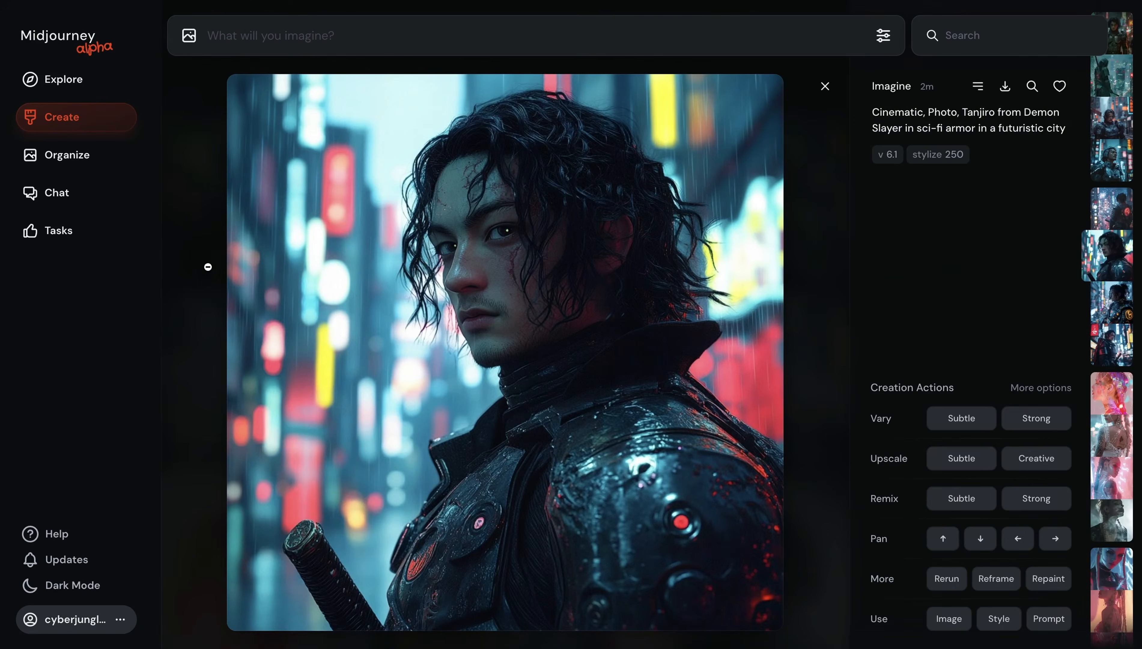
{"action": "left_click", "coordinate": [192, 242]}
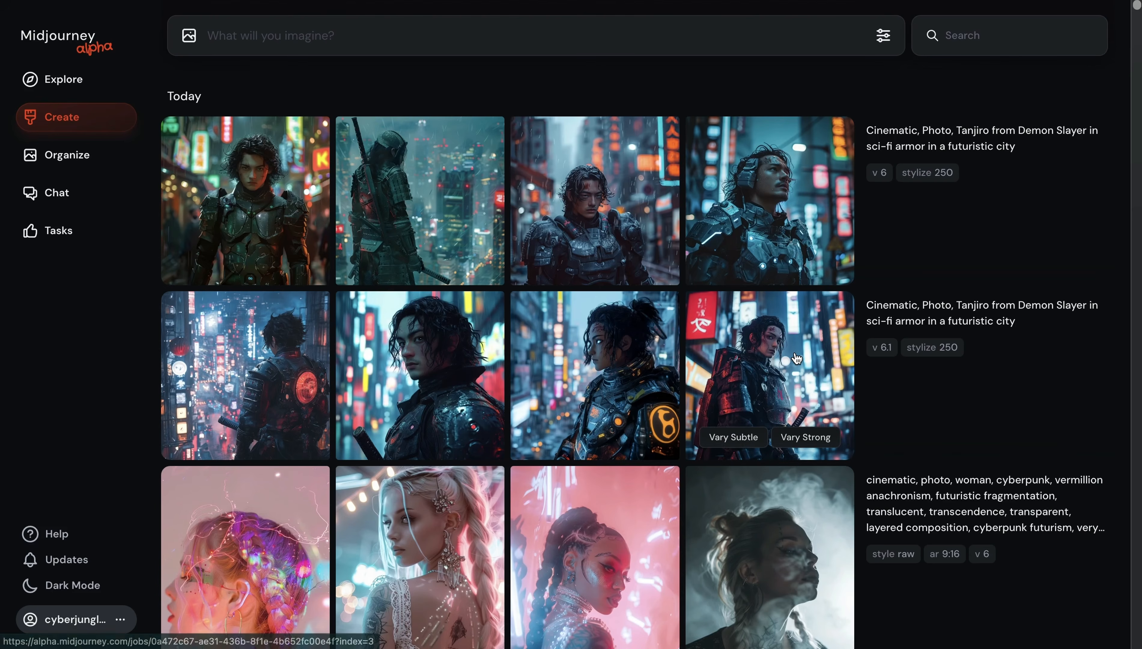
{"action": "left_click", "coordinate": [246, 180]}
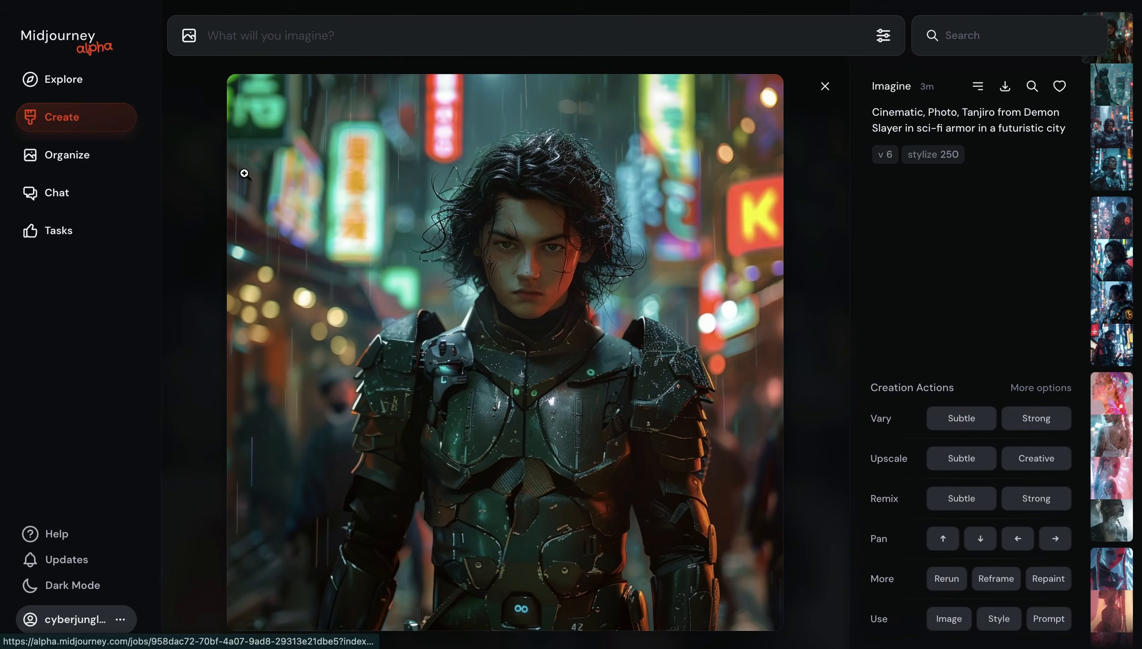
{"action": "left_click", "coordinate": [203, 194]}
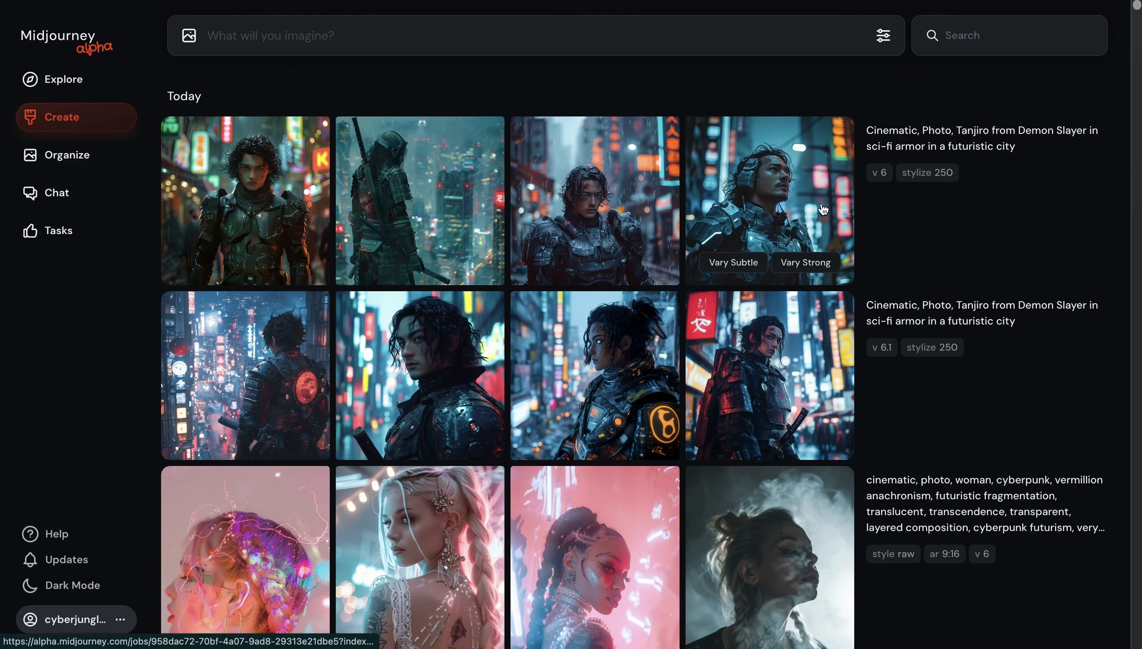
{"action": "mouse_move", "coordinate": [640, 339]}
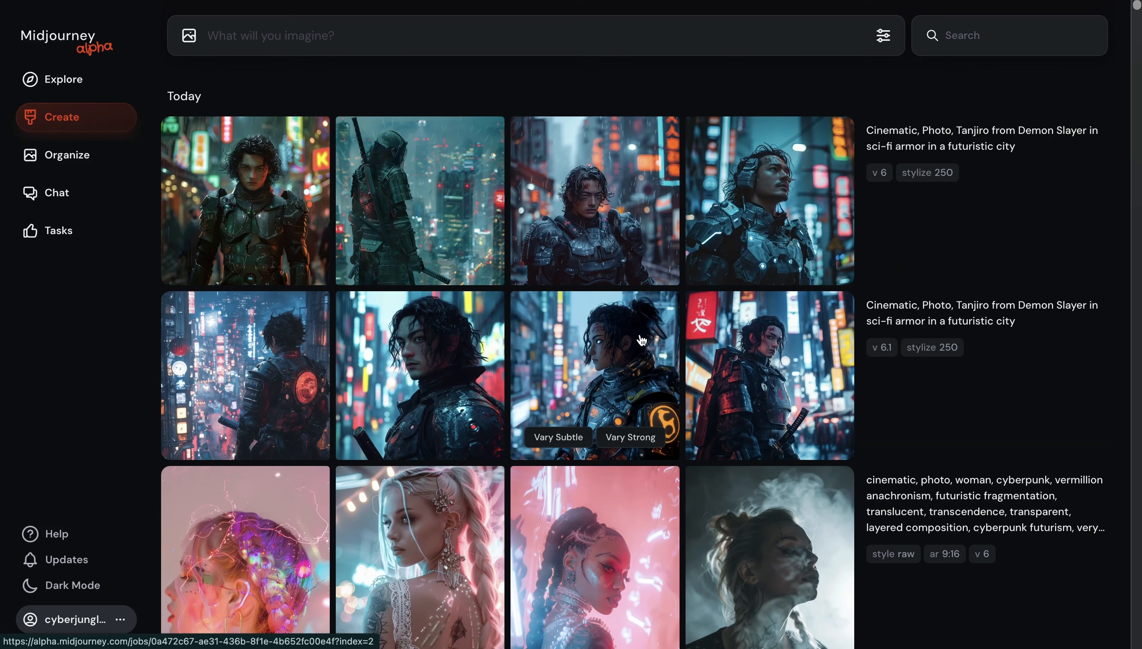
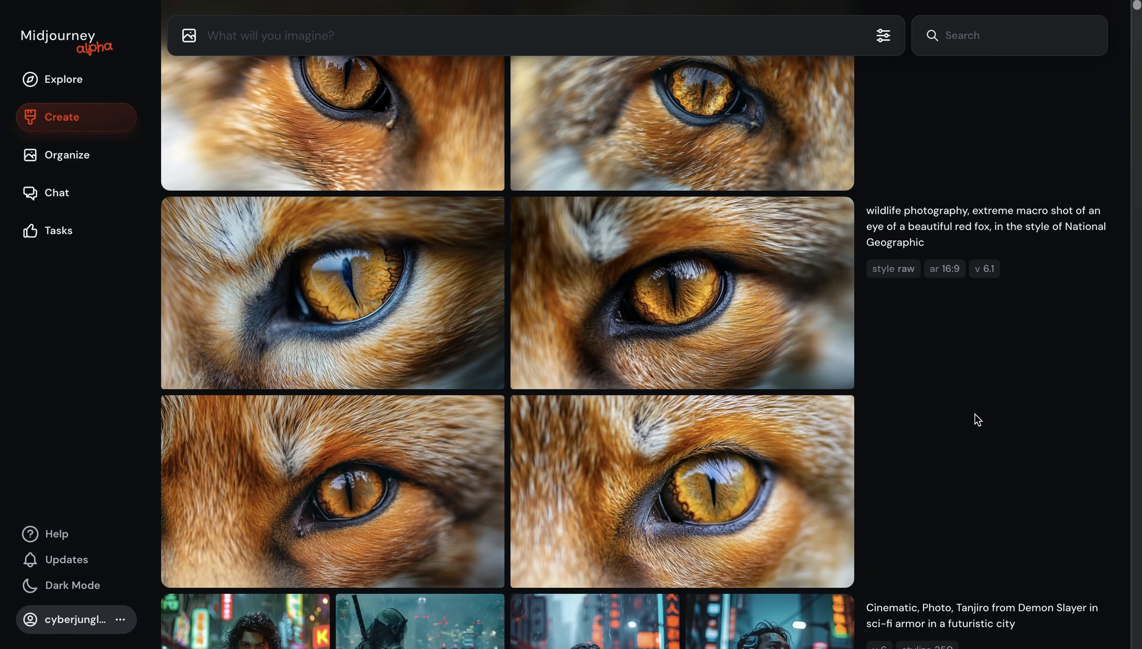
Compare the version 6 and version 6.1 macro shots of the red fox eye for pupil shape and fur detail.
{"action": "scroll", "coordinate": [975, 414], "scroll_direction": "up", "scroll_amount": 1}
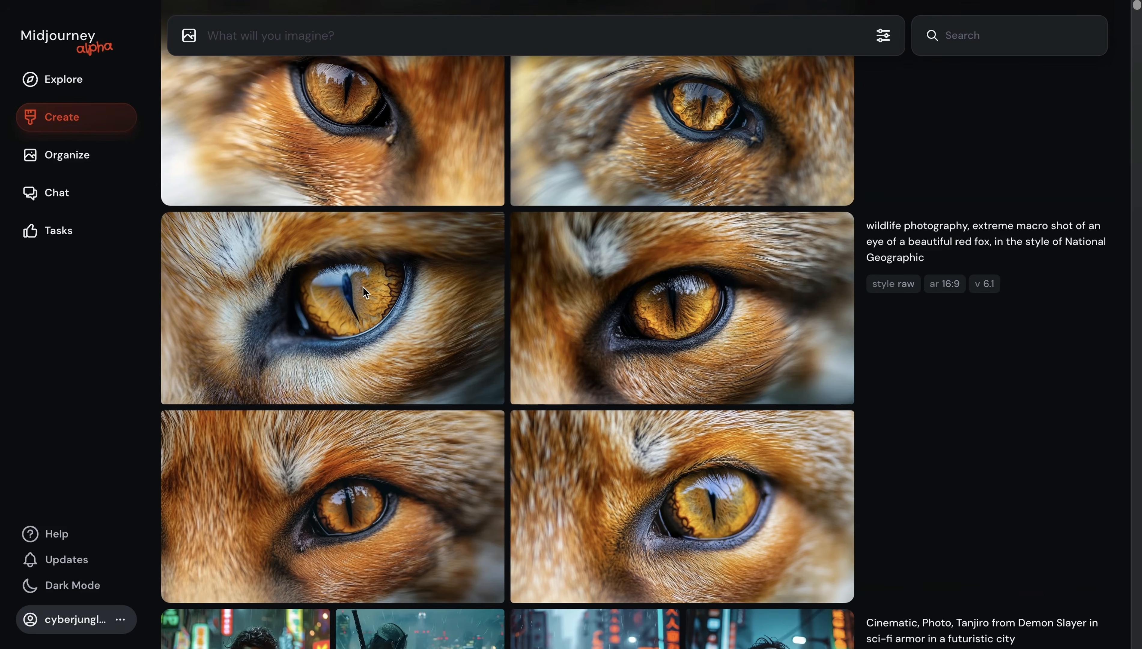
{"action": "scroll", "coordinate": [509, 367], "scroll_direction": "up", "scroll_amount": 7}
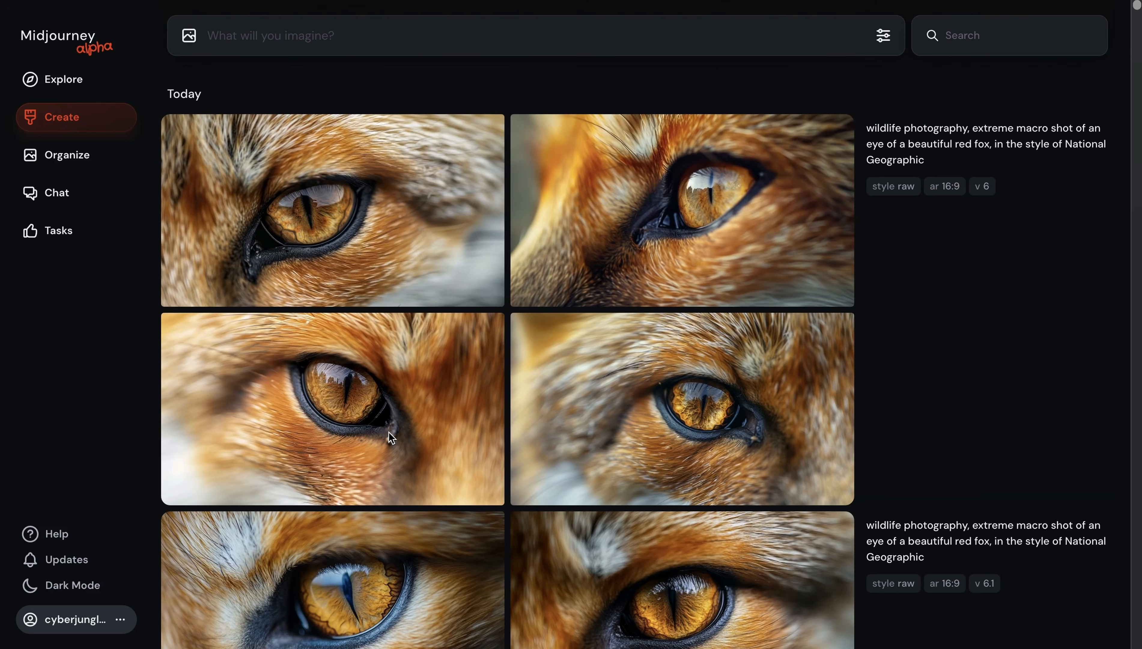
{"action": "scroll", "coordinate": [389, 431], "scroll_direction": "down", "scroll_amount": 1}
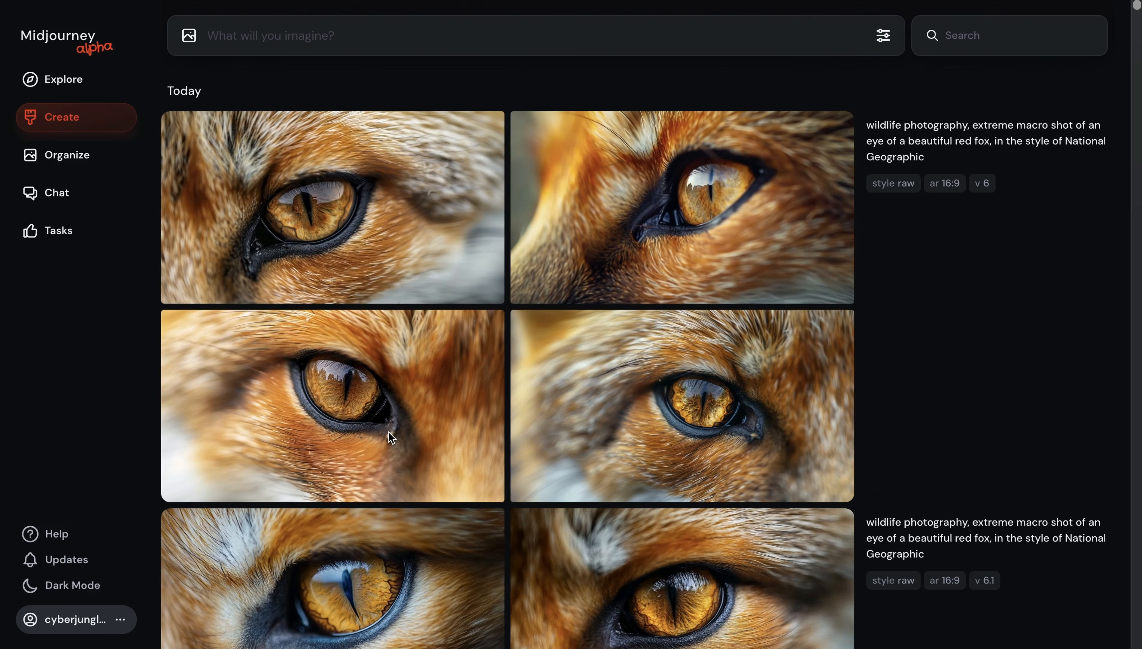
{"action": "scroll", "coordinate": [388, 431], "scroll_direction": "down", "scroll_amount": 1}
{"action": "scroll", "coordinate": [389, 431], "scroll_direction": "up", "scroll_amount": 1}
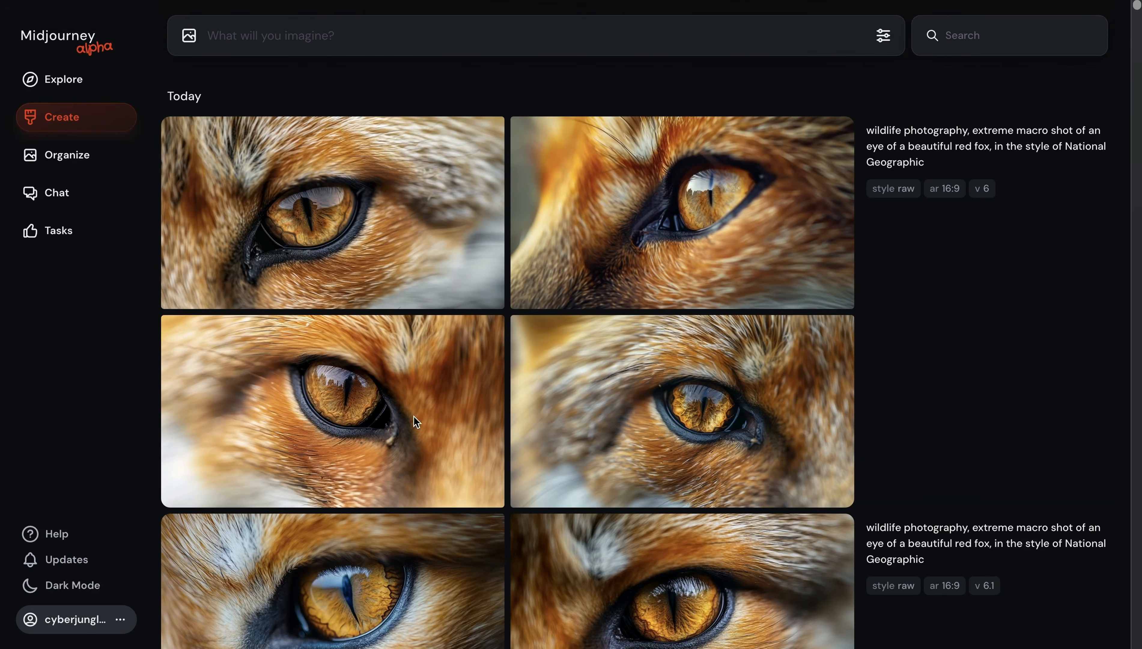
Generate images from "macro photography, extreme macro shot of tiger fur, minimalist beauty, moody lighting, perfect curves, intricate details --style raw --ar 16:9 --c 8".
{"action": "type", "text": "macro photography, extreme macro shot of tiger fur, minimalist beauty, moody lighting, perfect curves, intricate details --style raw --ar 16:9 --c 8"}
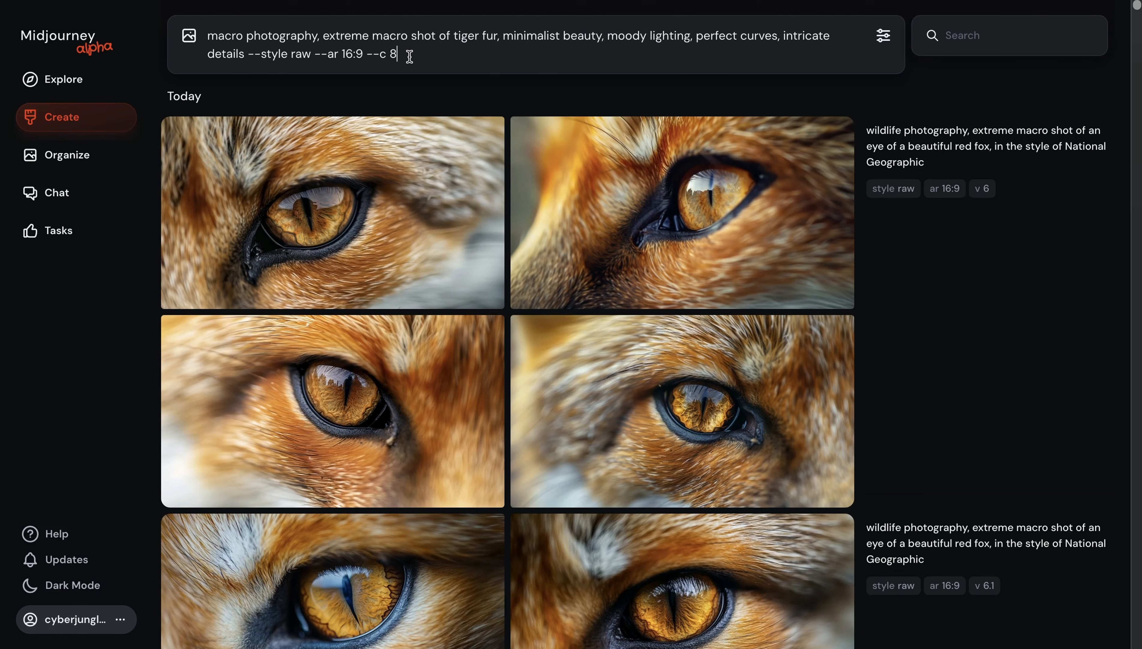
{"action": "key", "text": "Return"}
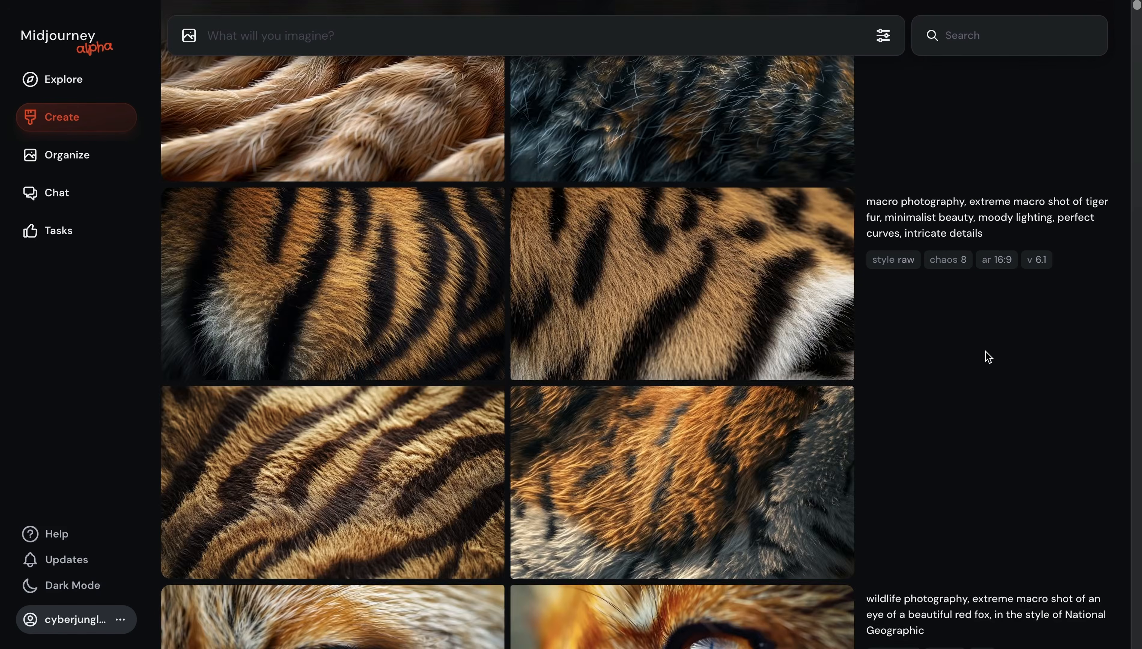
{"action": "scroll", "coordinate": [986, 352], "scroll_direction": "up", "scroll_amount": 5}
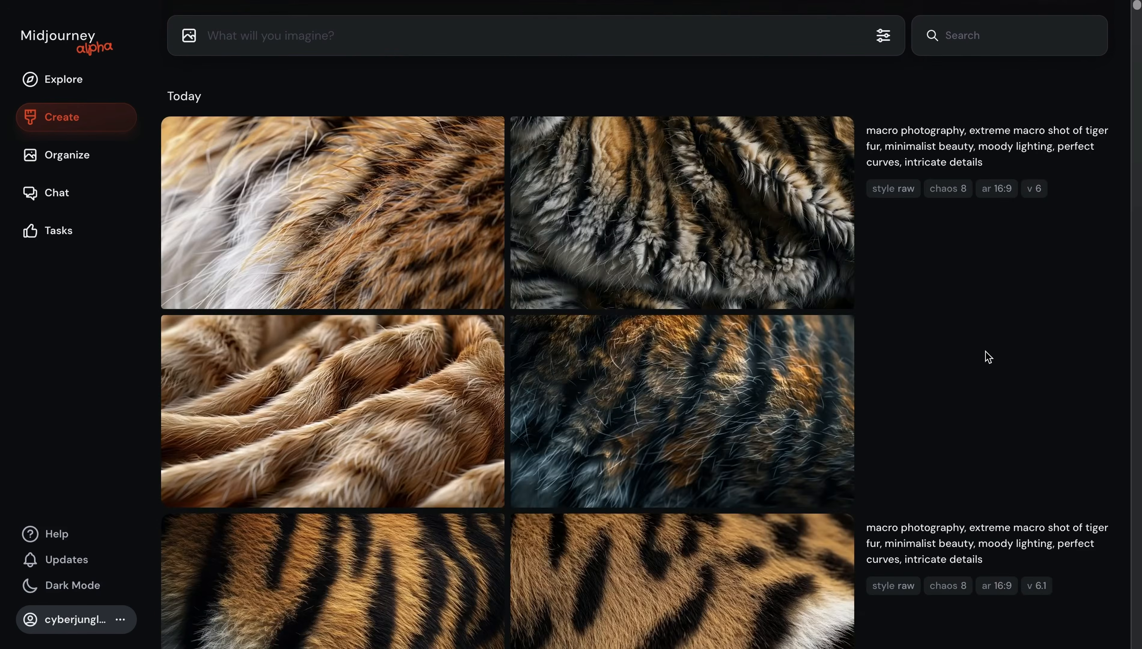
{"action": "scroll", "coordinate": [496, 318], "scroll_direction": "down", "scroll_amount": 5}
{"action": "scroll", "coordinate": [496, 318], "scroll_direction": "down", "scroll_amount": 1}
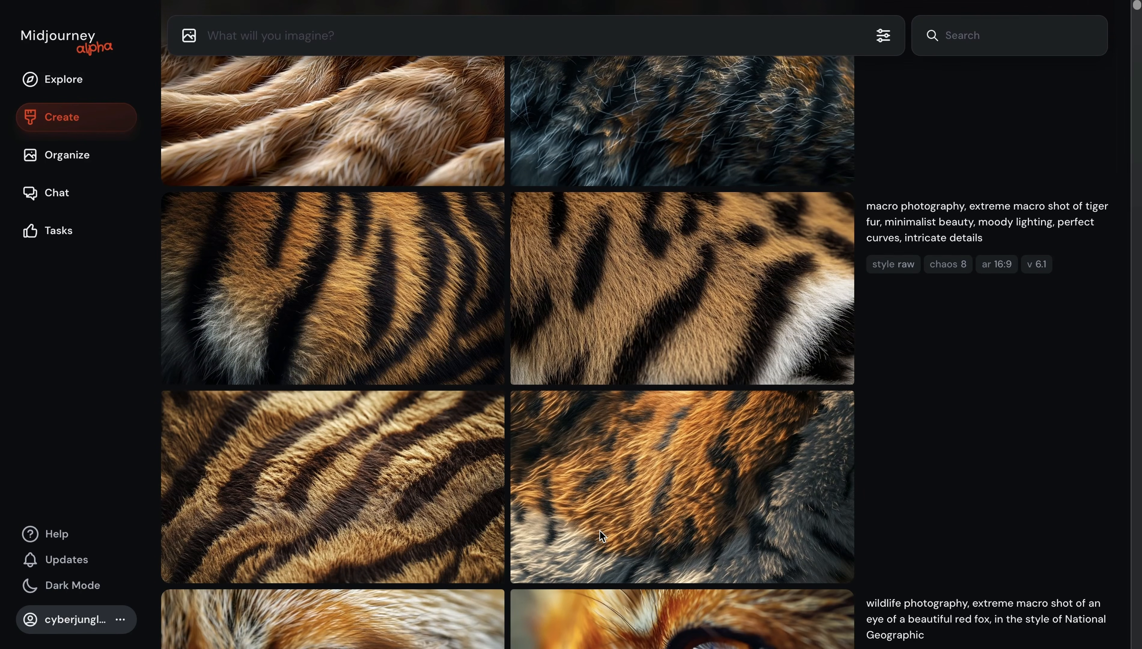
Generate images from "macro photography, extreme macro shot of Snake skin, minimalist beauty, moody lighting, perfect curves, intricate details --style raw --ar 16:9 --c 8".
{"action": "scroll", "coordinate": [599, 530], "scroll_direction": "up", "scroll_amount": 1}
{"action": "scroll", "coordinate": [600, 531], "scroll_direction": "up", "scroll_amount": 6}
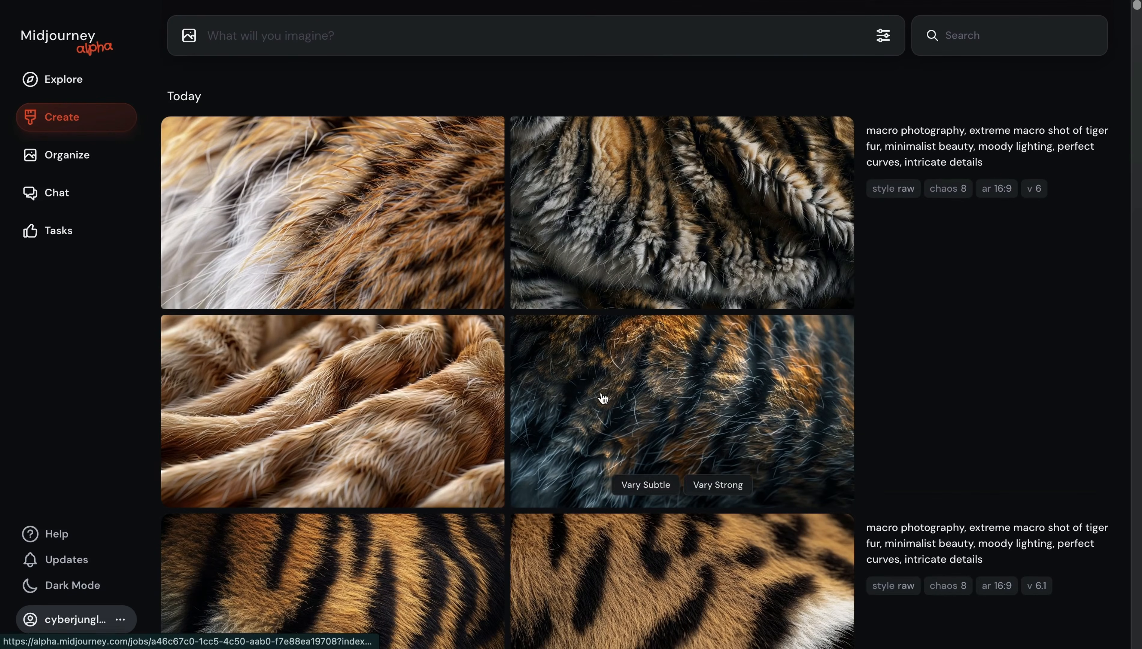
{"action": "mouse_move", "coordinate": [866, 318]}
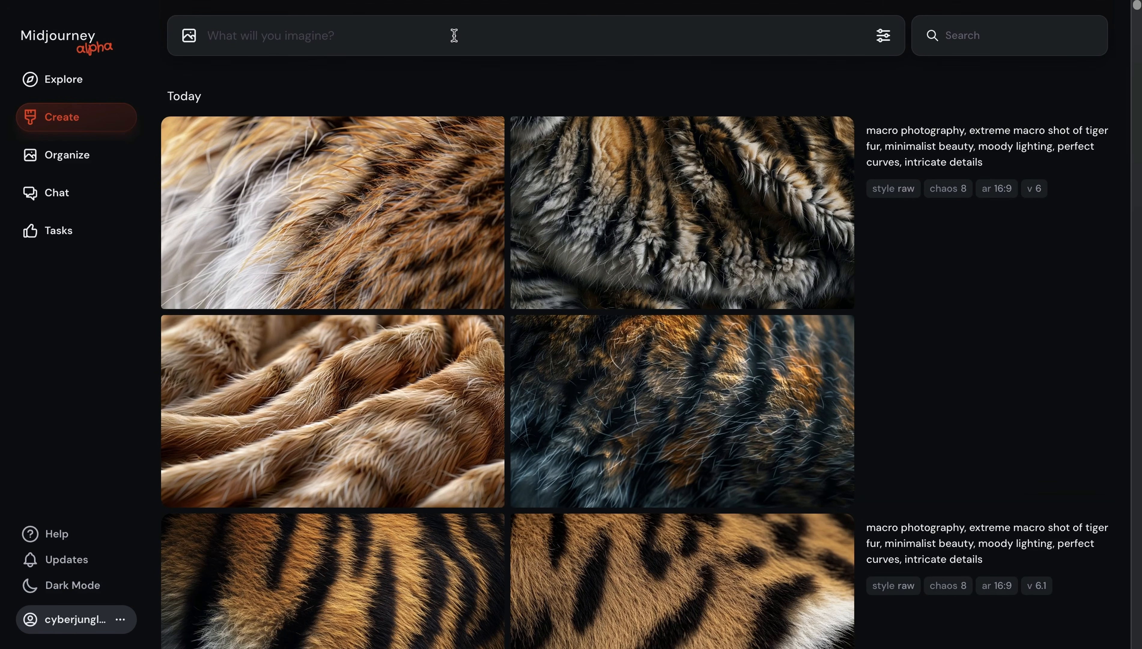
{"action": "type", "text": "macro photography, extreme macro shot of Snake skin, minimalist beauty, moody lighting, perfect curves, intricate details --style raw --ar 16:9 --c 8"}
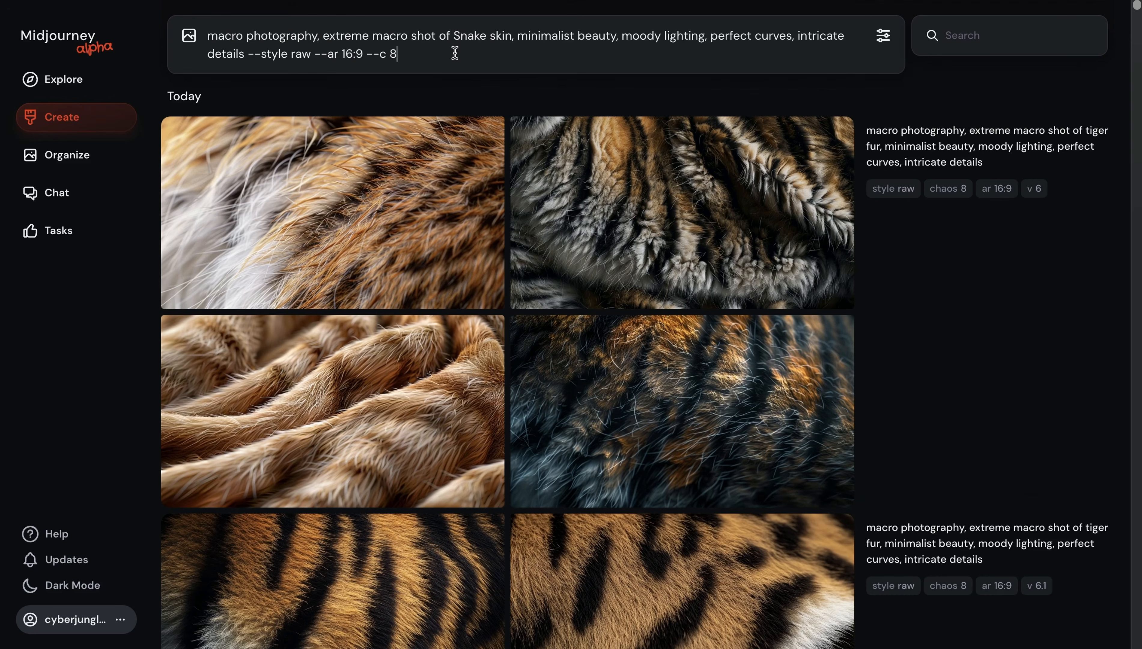
{"action": "key", "text": "Return"}
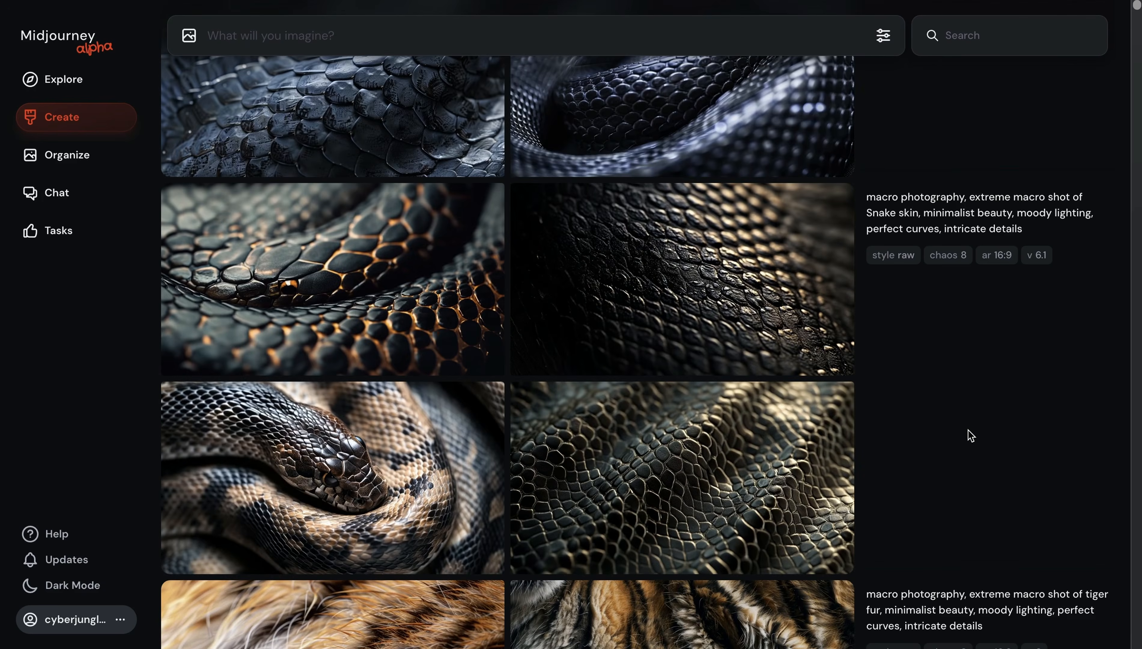
Compare the version 6 and version 6.1 snake skin images, enlarging one from each set to examine scale texture and lighting.
{"action": "scroll", "coordinate": [969, 434], "scroll_direction": "up", "scroll_amount": 5}
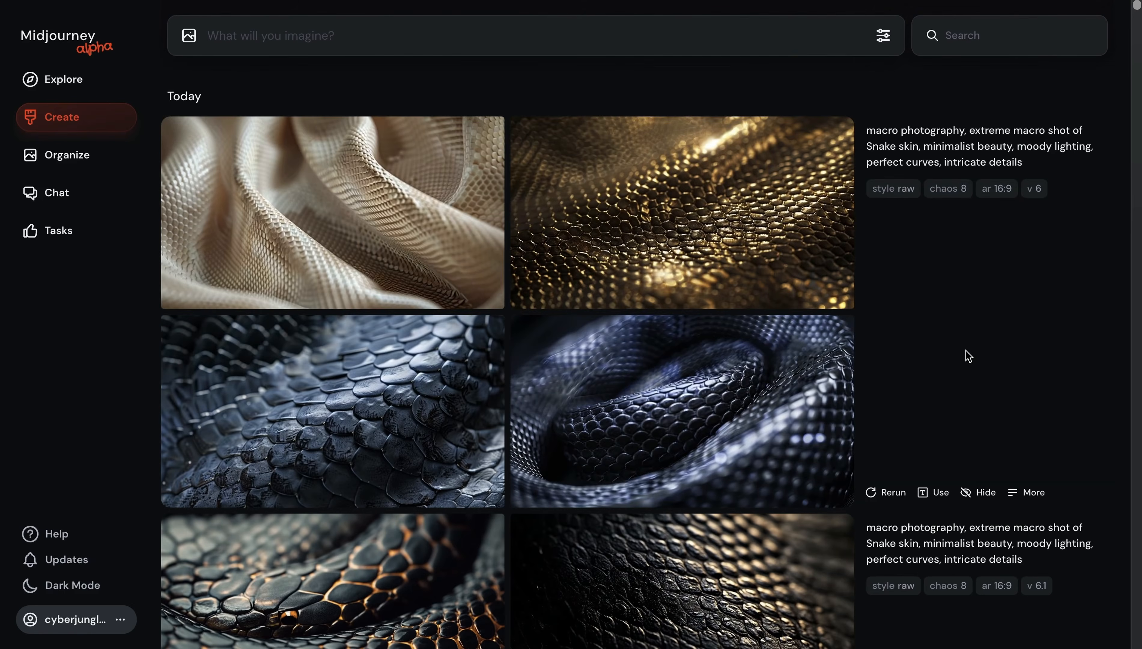
{"action": "scroll", "coordinate": [967, 356], "scroll_direction": "down", "scroll_amount": 4}
{"action": "scroll", "coordinate": [967, 355], "scroll_direction": "up", "scroll_amount": 1}
{"action": "scroll", "coordinate": [966, 356], "scroll_direction": "up", "scroll_amount": 3}
{"action": "scroll", "coordinate": [977, 334], "scroll_direction": "down", "scroll_amount": 2}
{"action": "left_click", "coordinate": [377, 290]}
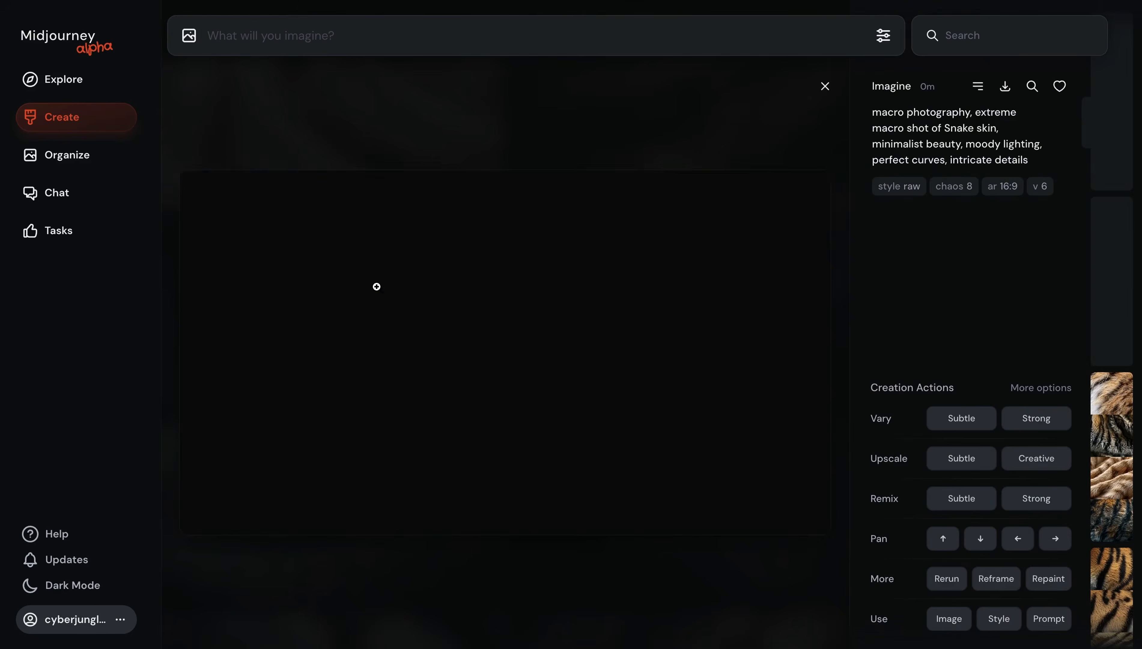
{"action": "left_click", "coordinate": [399, 103]}
{"action": "scroll", "coordinate": [678, 374], "scroll_direction": "down", "scroll_amount": 7}
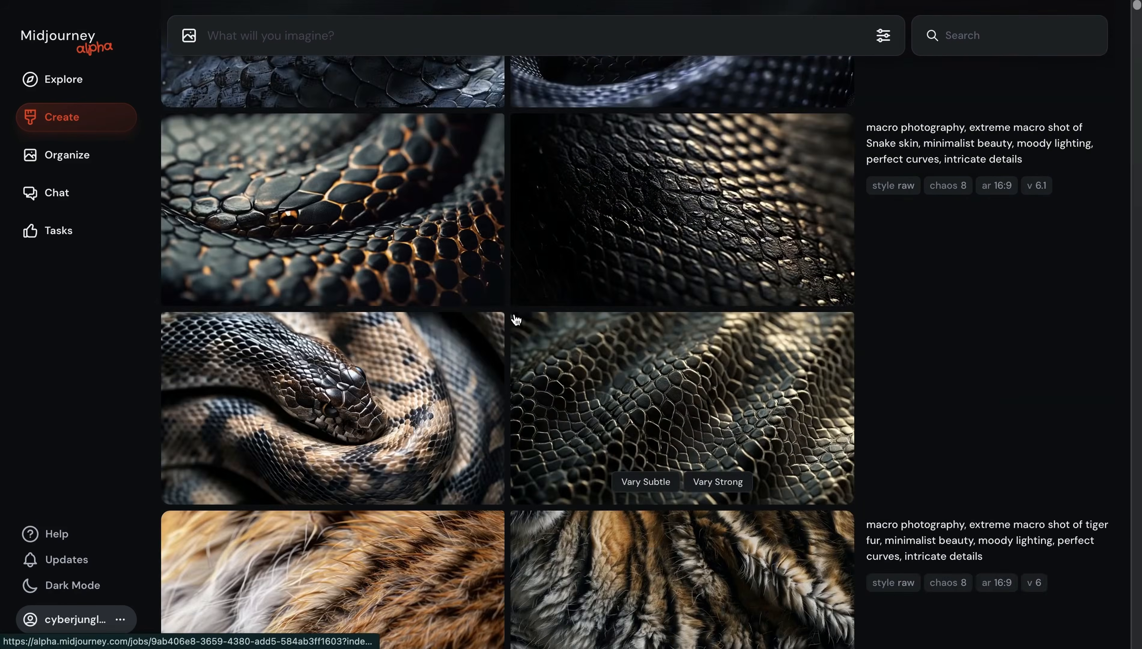
{"action": "scroll", "coordinate": [789, 327], "scroll_direction": "up", "scroll_amount": 9}
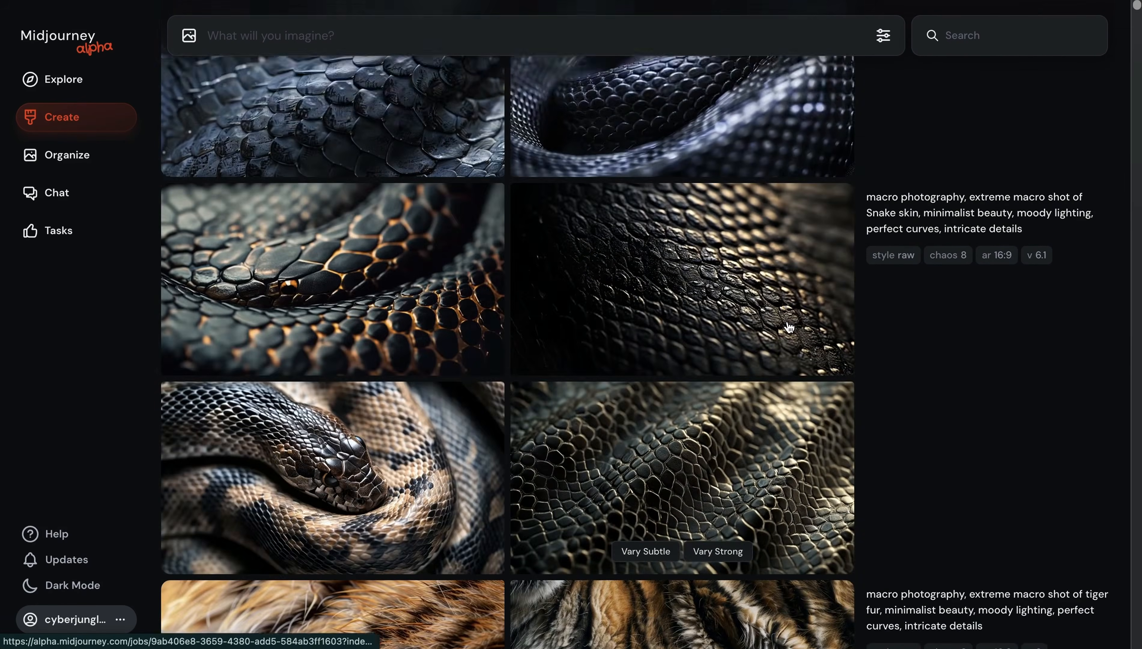
{"action": "scroll", "coordinate": [789, 327], "scroll_direction": "down", "scroll_amount": 8}
{"action": "left_click", "coordinate": [702, 410]}
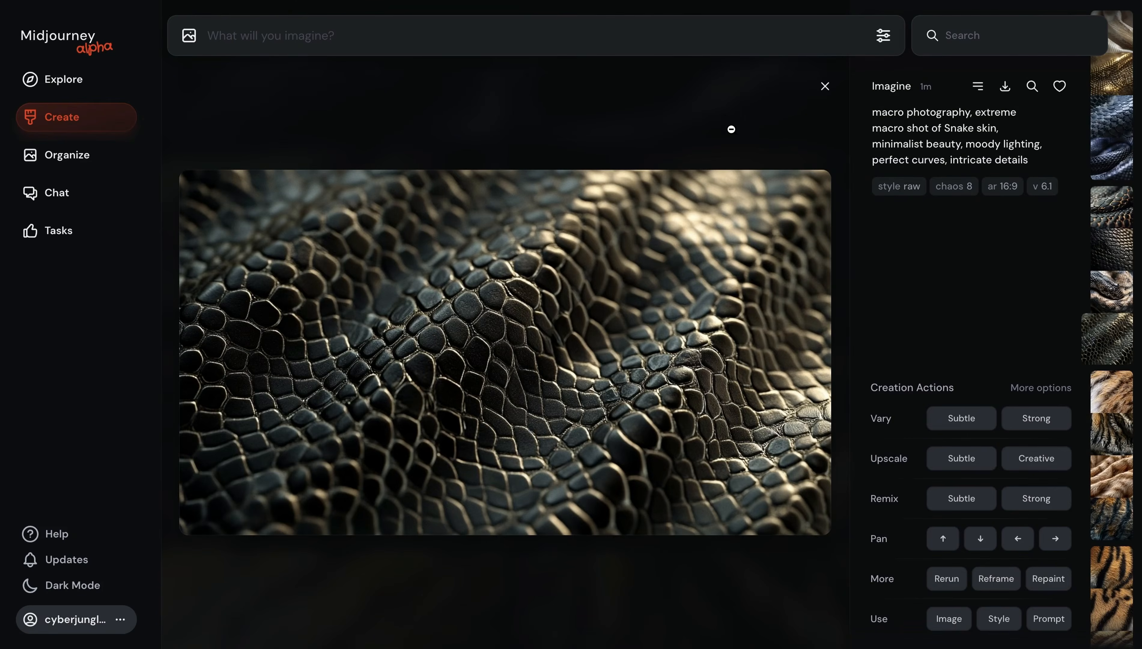
{"action": "left_click", "coordinate": [535, 118]}
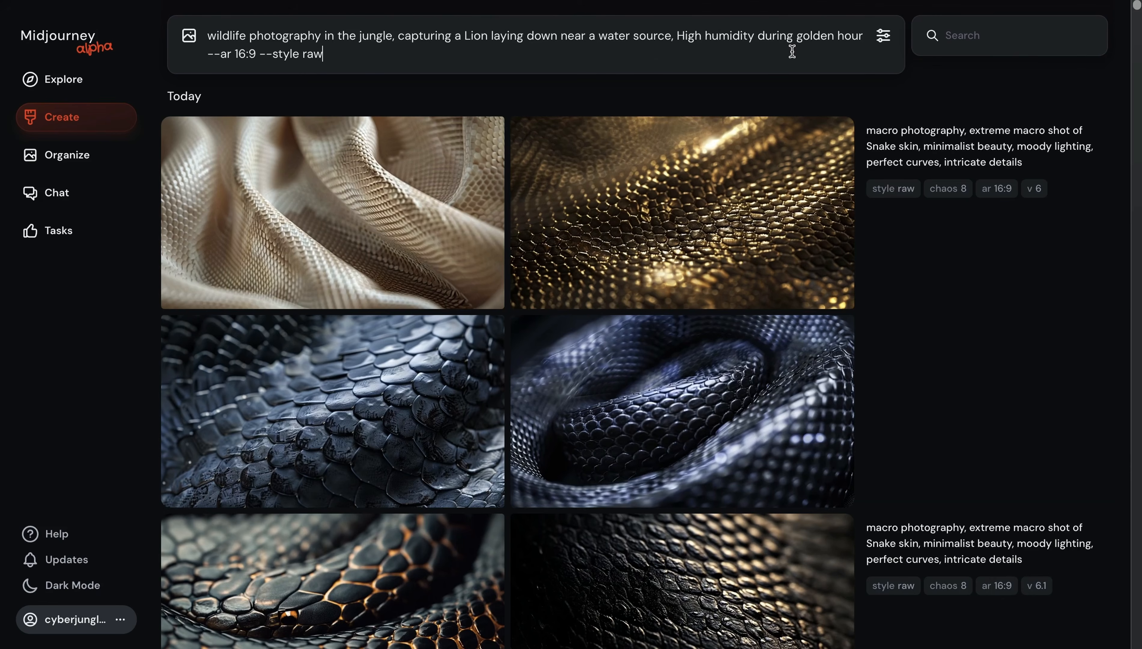
Generate in v6.1 and v6: "wildlife photography in the jungle, capturing a Lion laying down near a water source, High humidity during golden hour --ar 16:9 --style raw".
{"action": "left_click", "coordinate": [414, 60]}
{"action": "key", "text": "Return"}
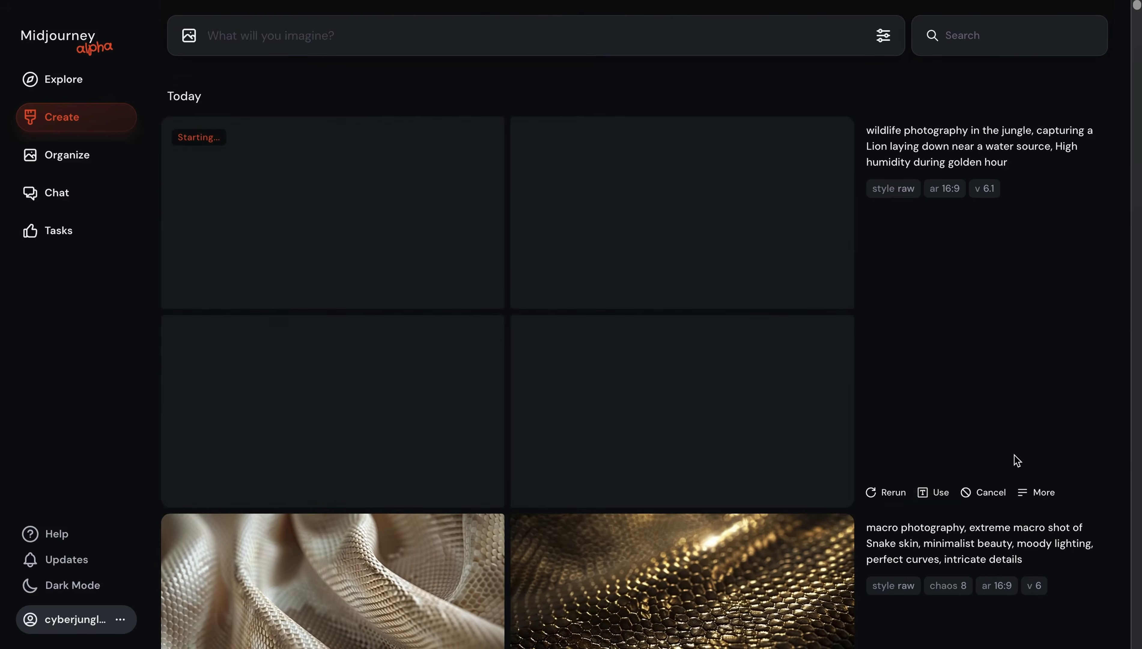
{"action": "left_click", "coordinate": [946, 496]}
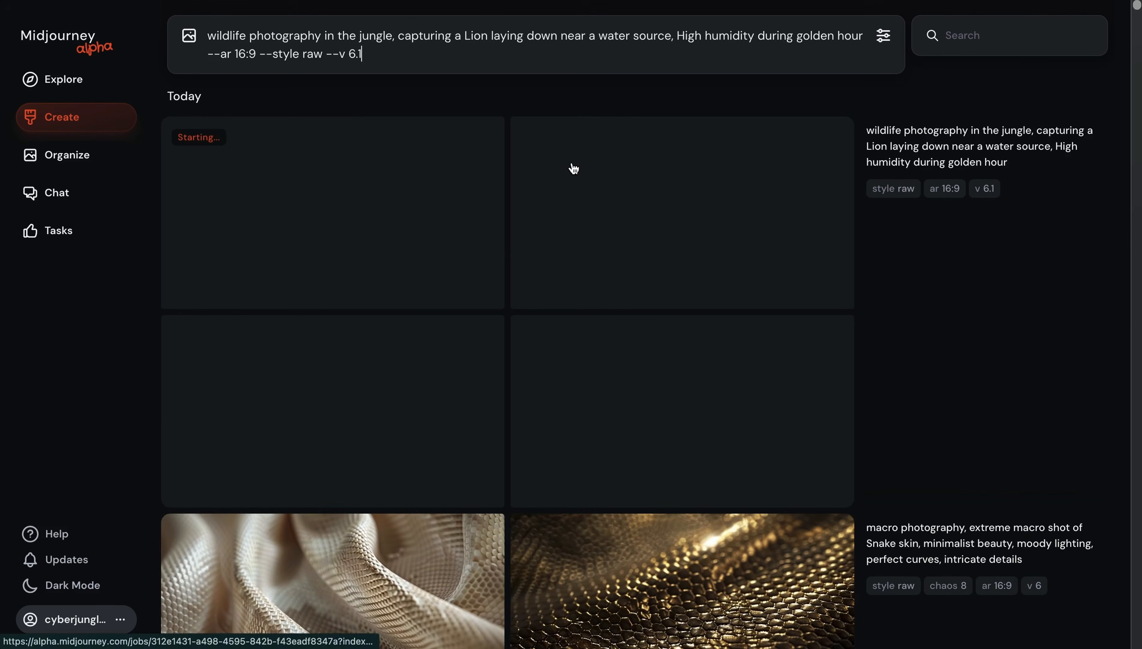
{"action": "key", "text": "Return"}
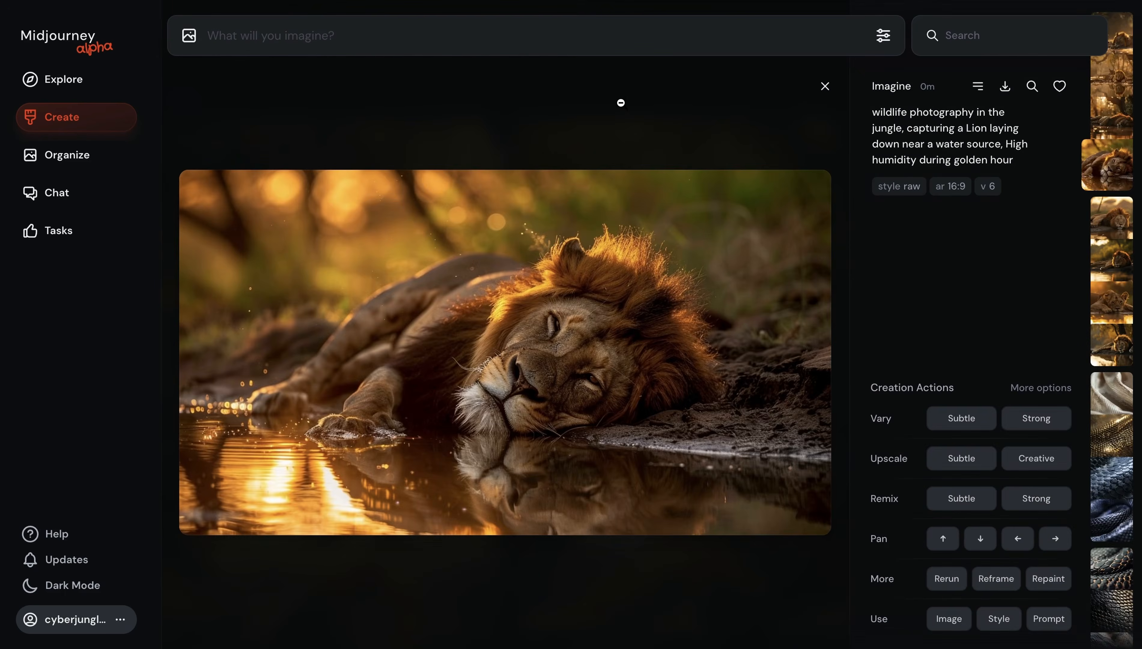
Examine enlarged version 6.1 male lions resting by the water for face, mane and paw detail.
{"action": "left_click", "coordinate": [620, 103]}
{"action": "scroll", "coordinate": [748, 337], "scroll_direction": "down", "scroll_amount": 10}
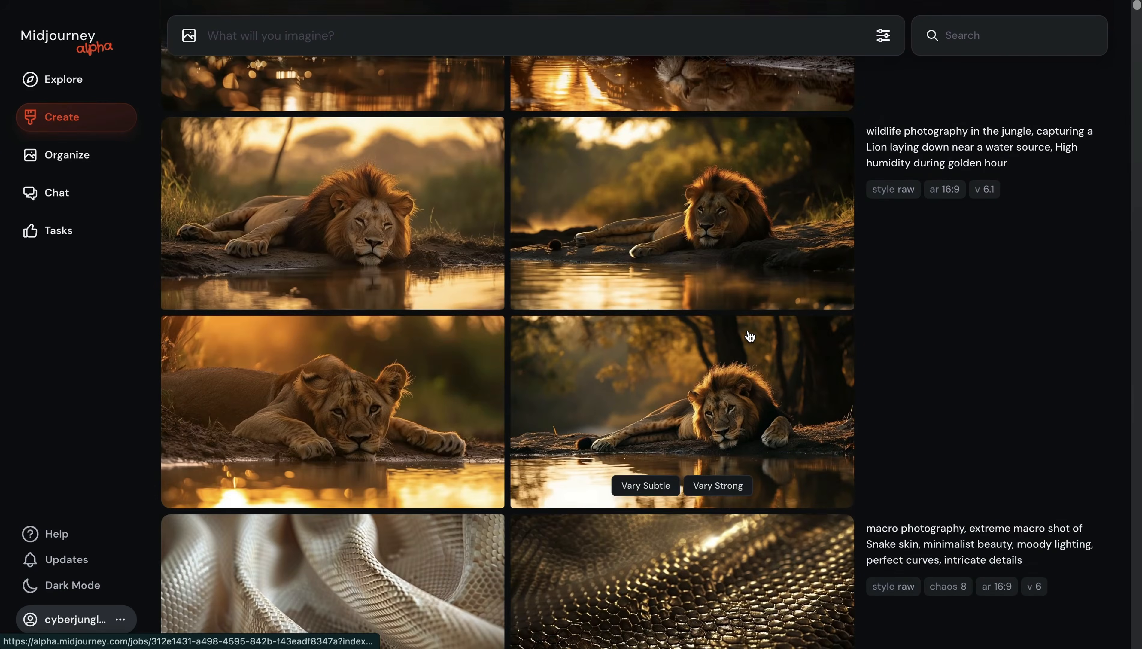
{"action": "left_click", "coordinate": [667, 386]}
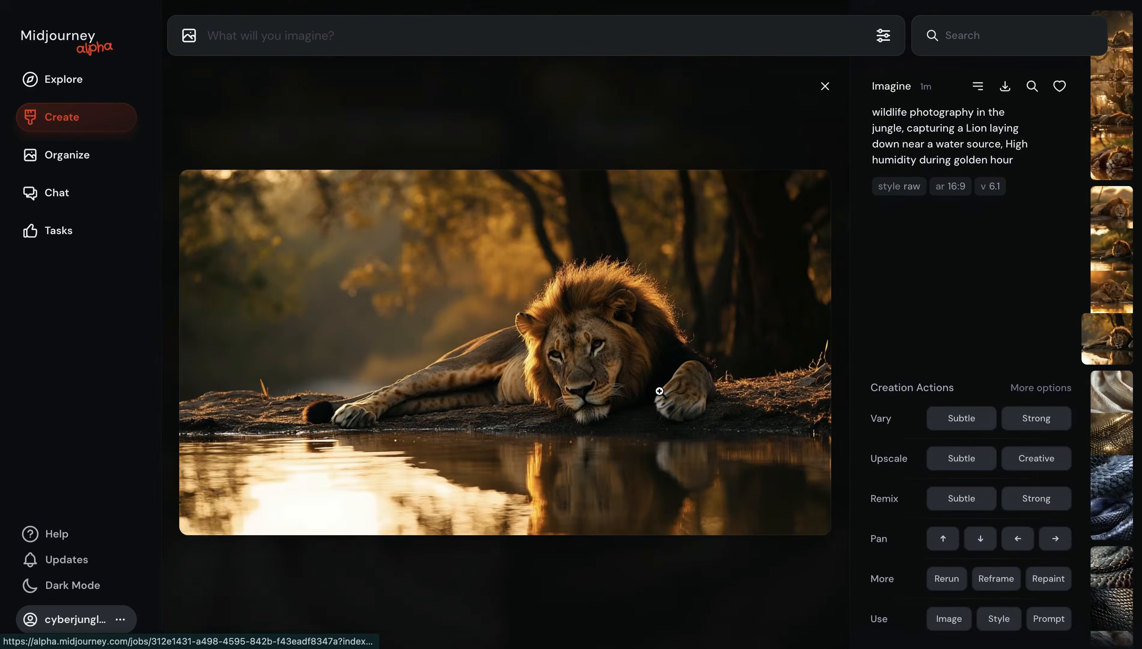
{"action": "left_click", "coordinate": [608, 98]}
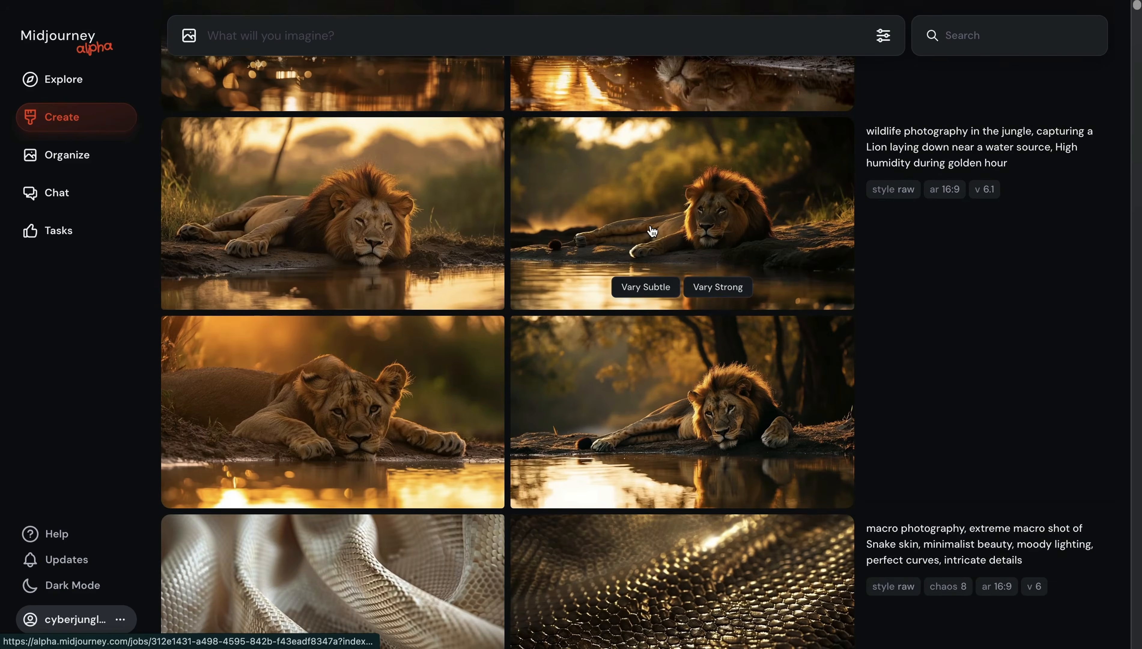
{"action": "left_click", "coordinate": [335, 197]}
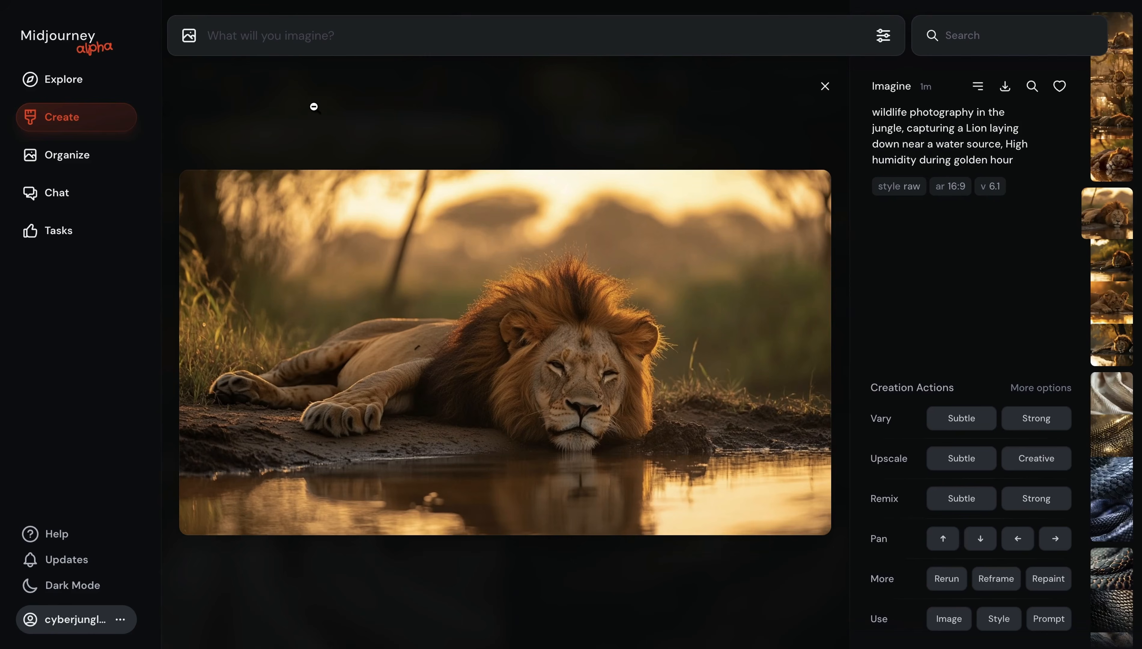
{"action": "left_click", "coordinate": [308, 109]}
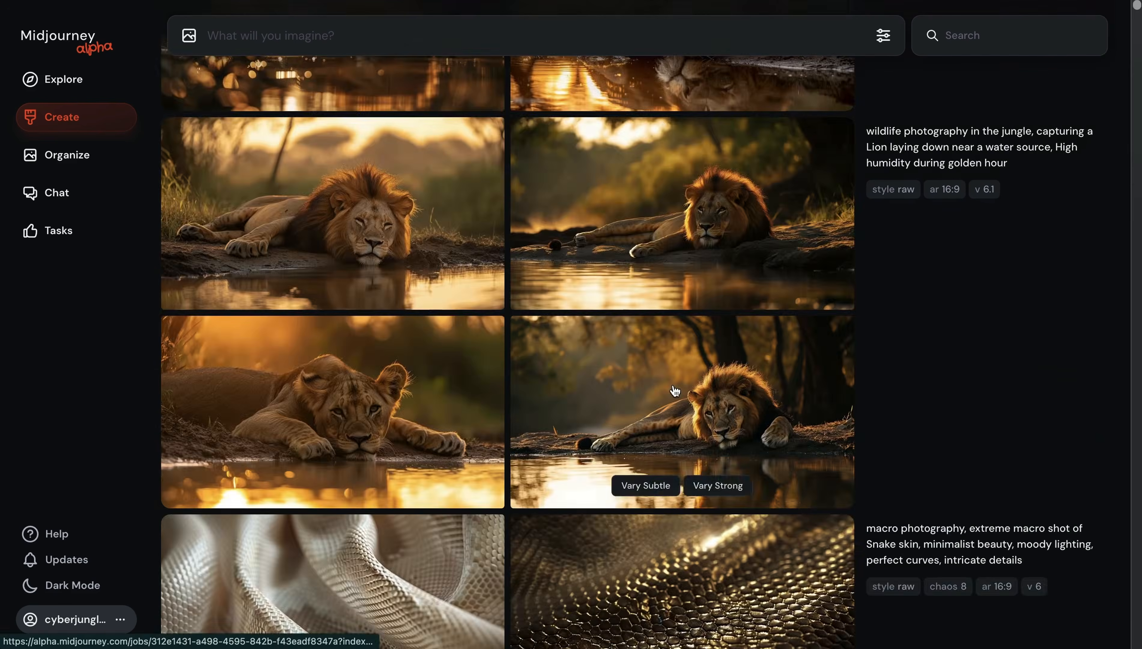
Compare both lion sets, enlarging the version 6.1 lion under the trees and the lioness to check pose and fur.
{"action": "scroll", "coordinate": [674, 390], "scroll_direction": "up", "scroll_amount": 6}
{"action": "scroll", "coordinate": [674, 390], "scroll_direction": "down", "scroll_amount": 4}
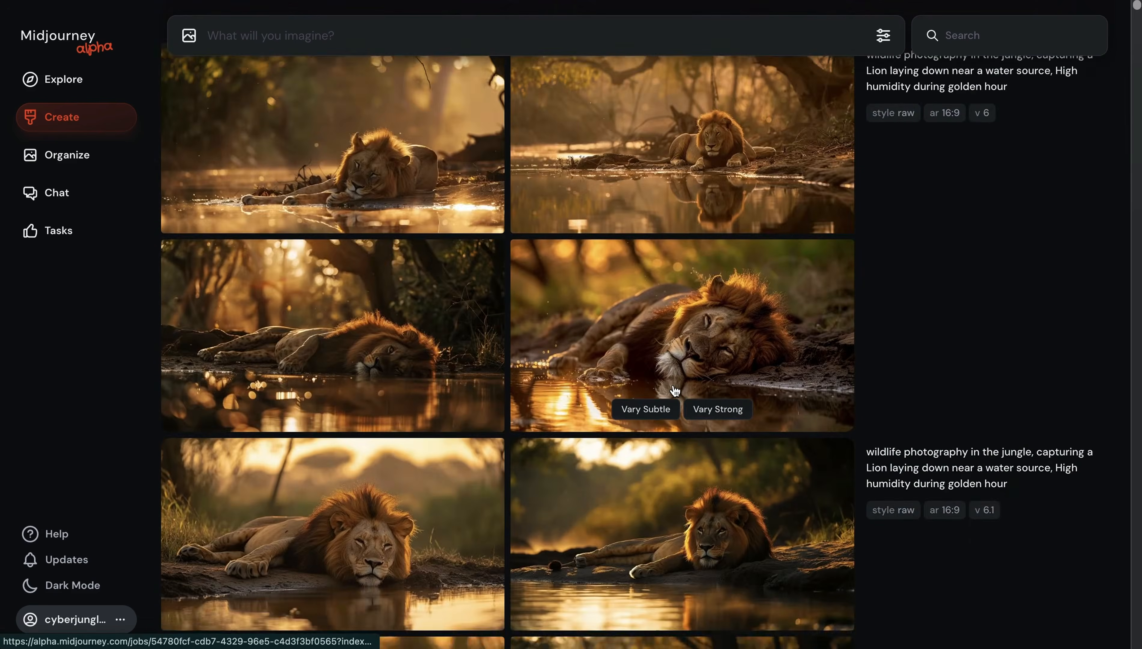
{"action": "scroll", "coordinate": [636, 540], "scroll_direction": "down", "scroll_amount": 2}
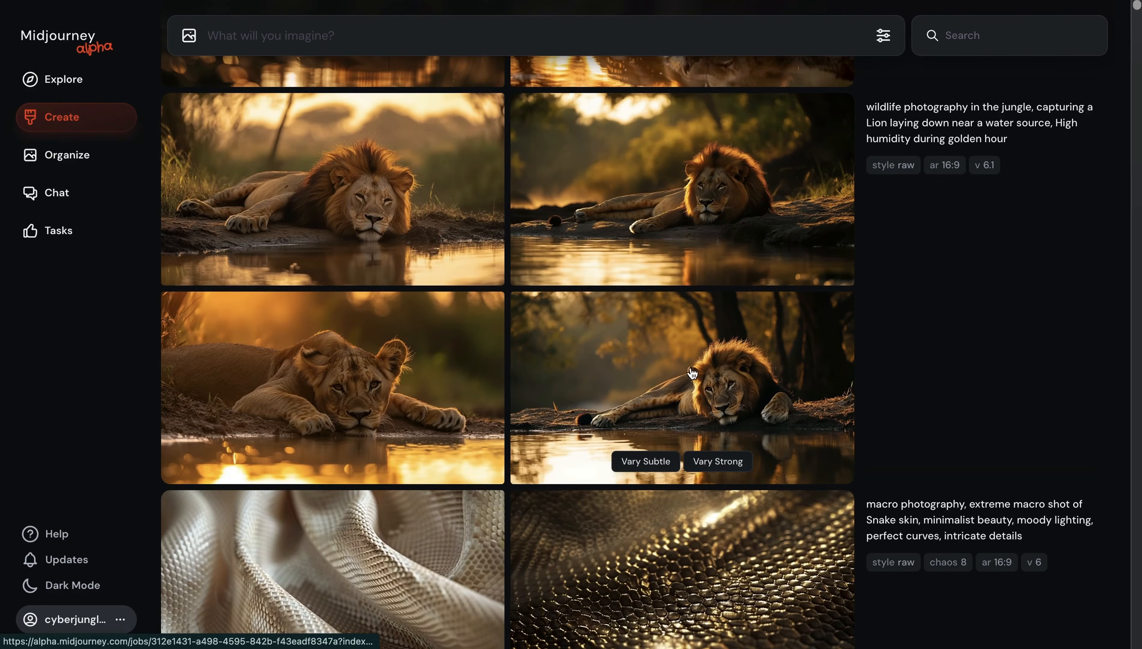
{"action": "left_click", "coordinate": [687, 367]}
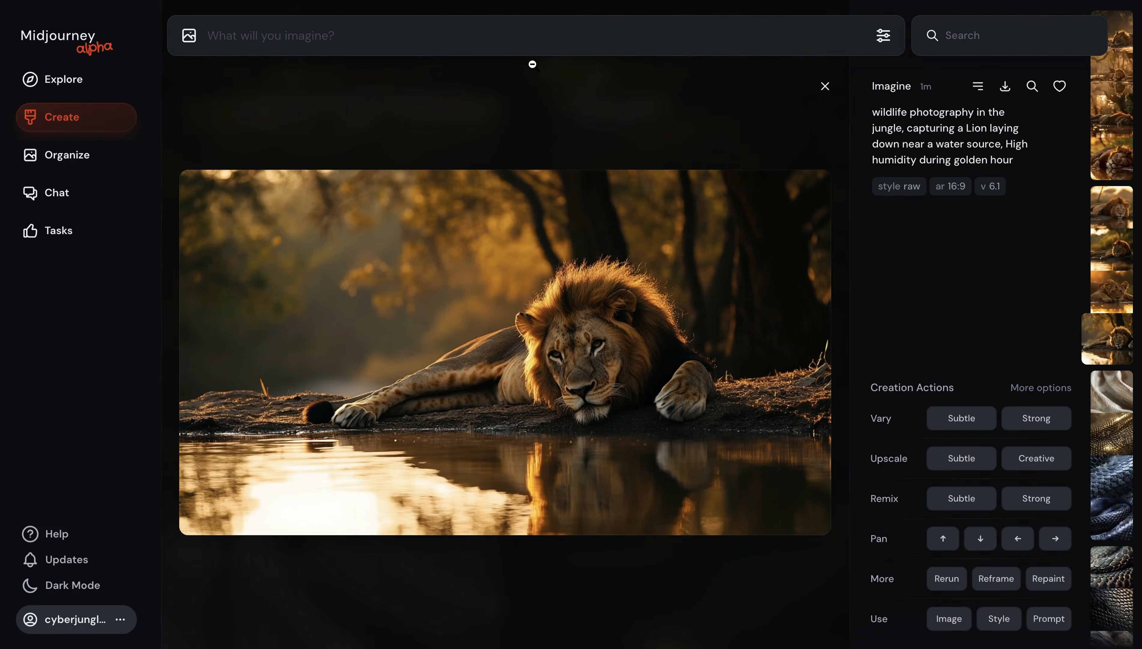
{"action": "left_click", "coordinate": [512, 114]}
{"action": "left_click", "coordinate": [390, 373]}
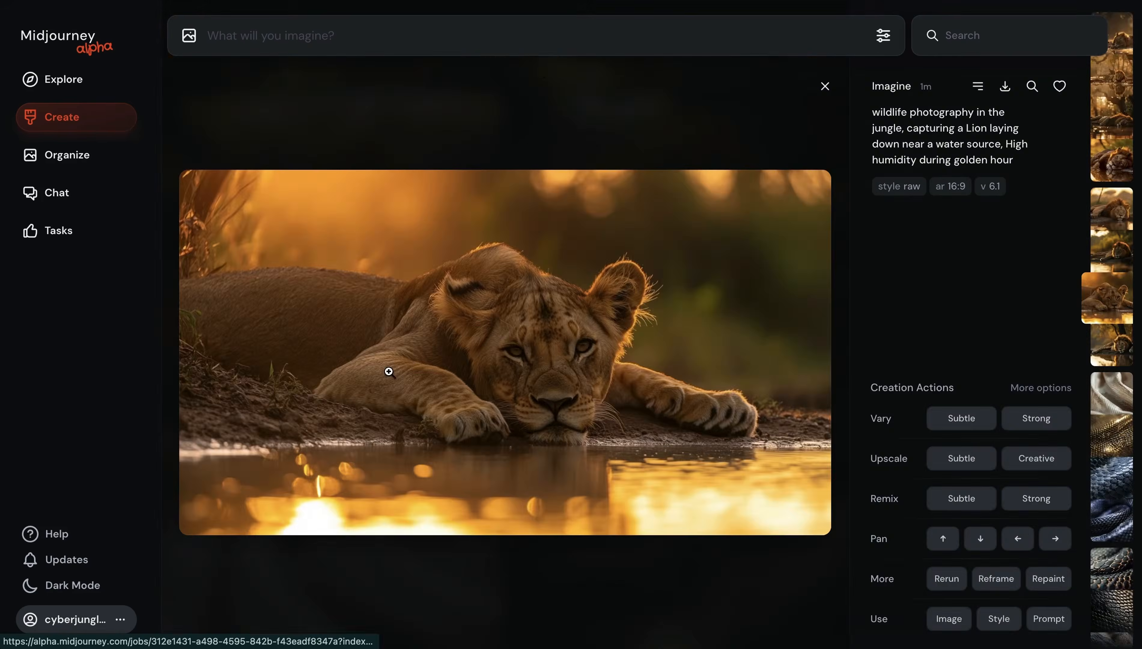
{"action": "left_click", "coordinate": [536, 70]}
Examine the enlarged version 6 close-up and sleeping lions and compare them with the version 6.1 set.
{"action": "scroll", "coordinate": [590, 232], "scroll_direction": "up", "scroll_amount": 5}
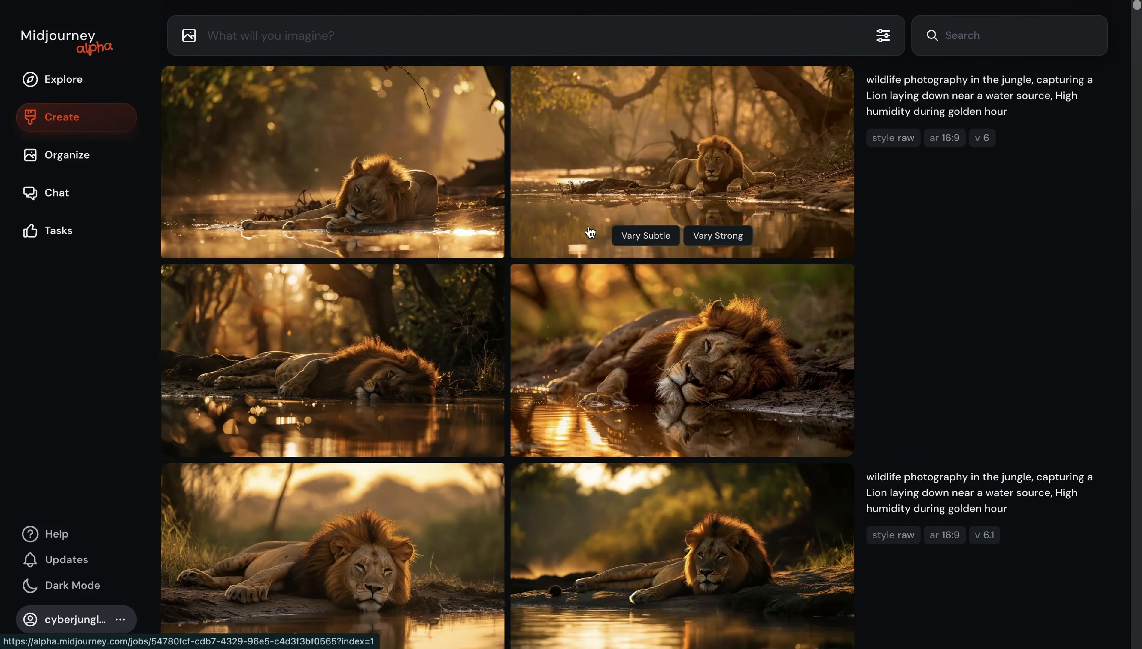
{"action": "left_click", "coordinate": [653, 401]}
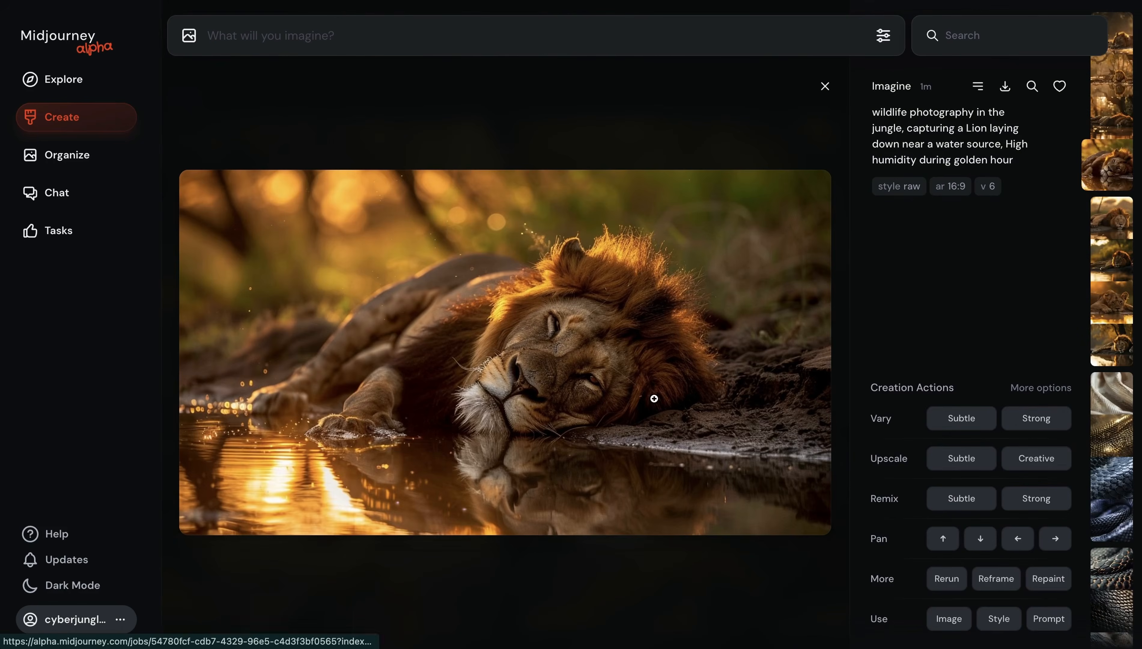
{"action": "left_click", "coordinate": [372, 138]}
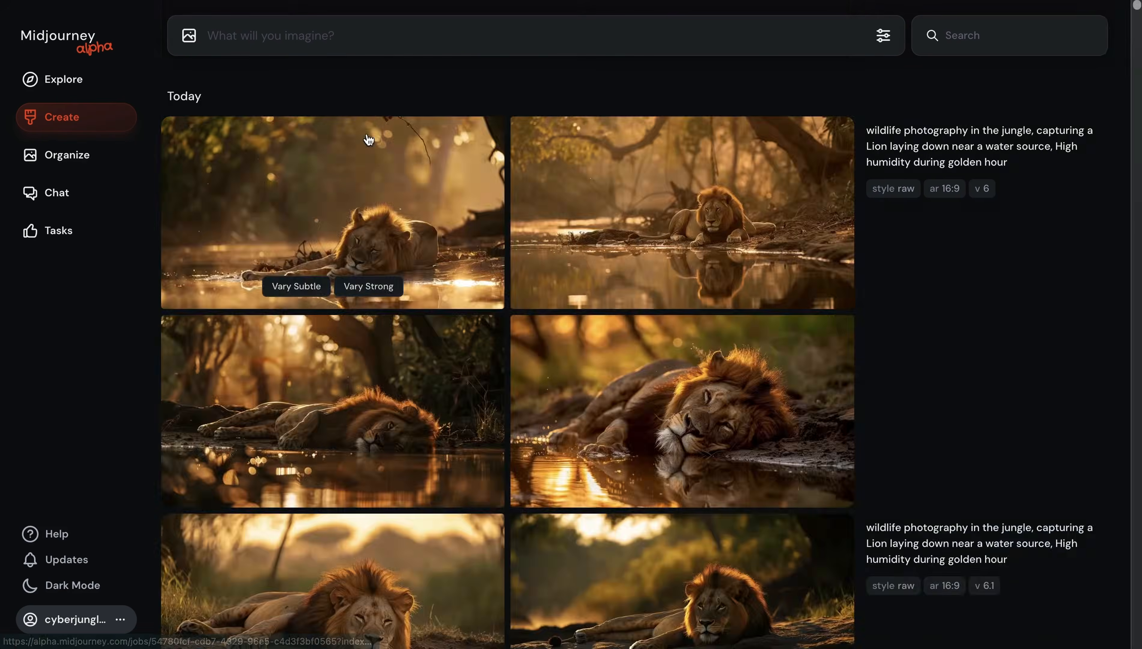
{"action": "left_click", "coordinate": [369, 140]}
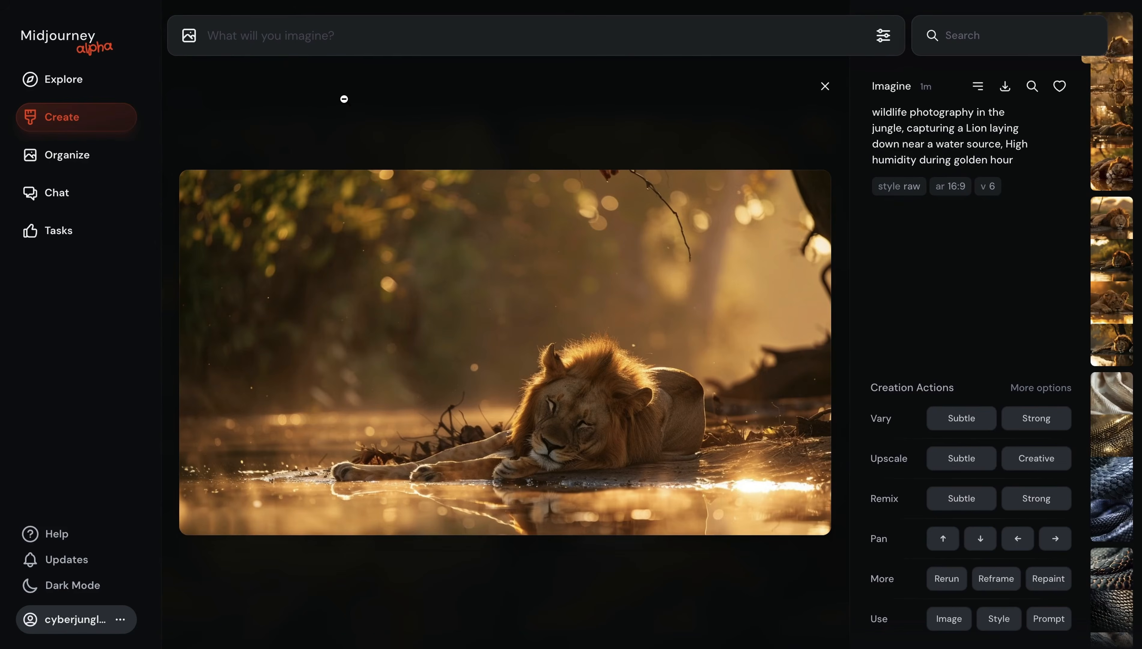
{"action": "left_click", "coordinate": [343, 99]}
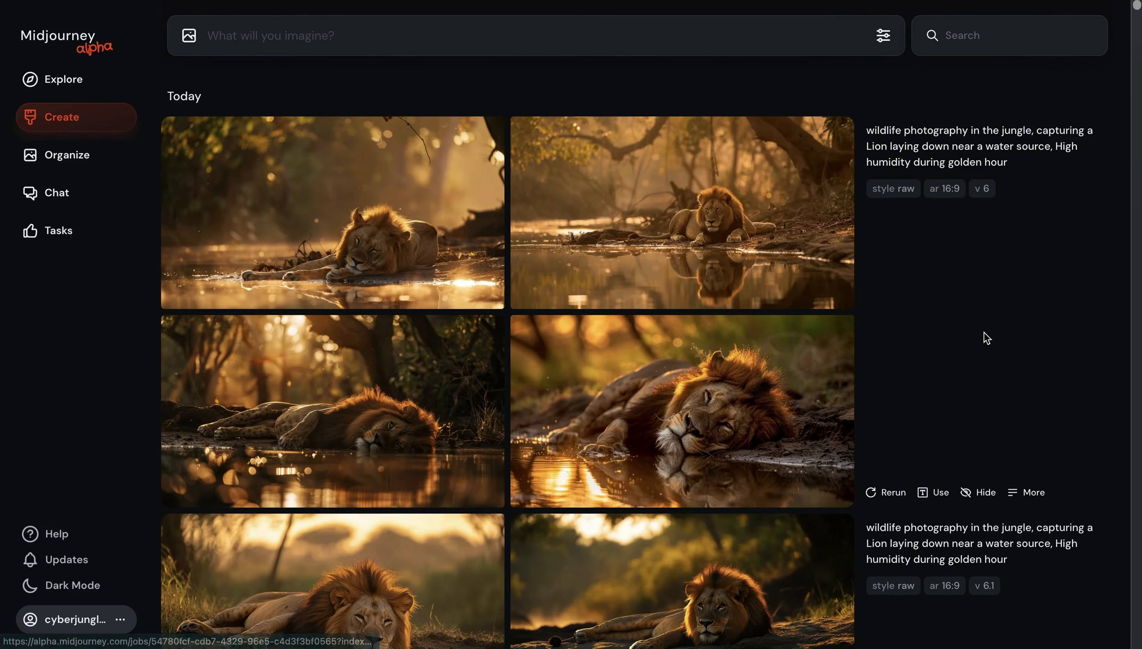
{"action": "scroll", "coordinate": [984, 331], "scroll_direction": "down", "scroll_amount": 8}
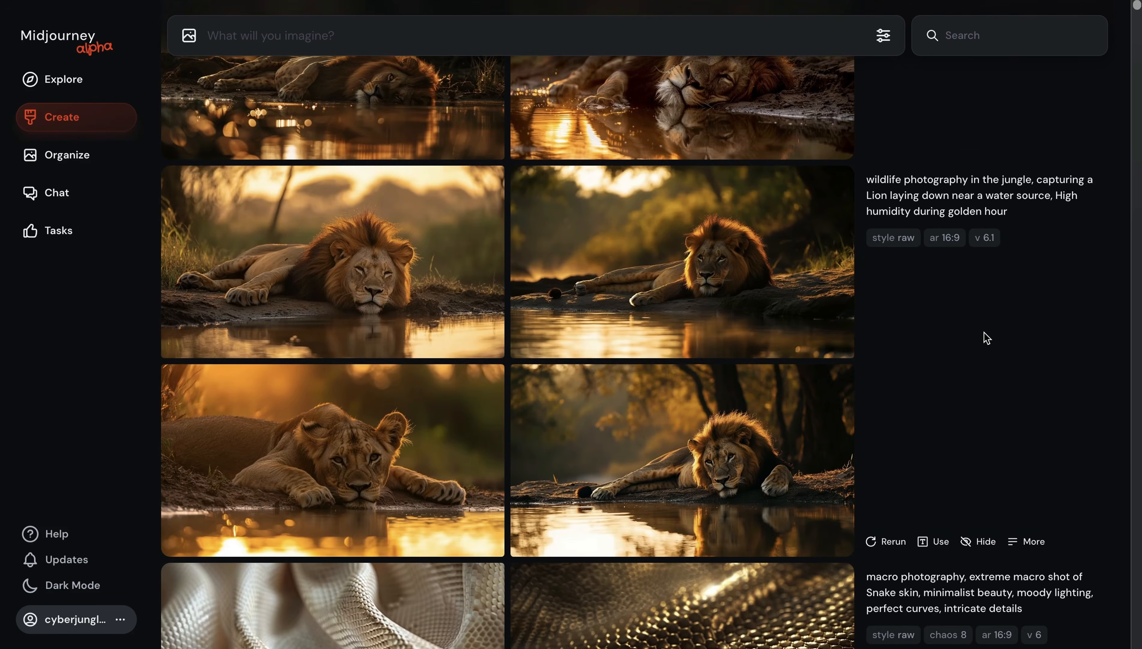
{"action": "mouse_move", "coordinate": [715, 411]}
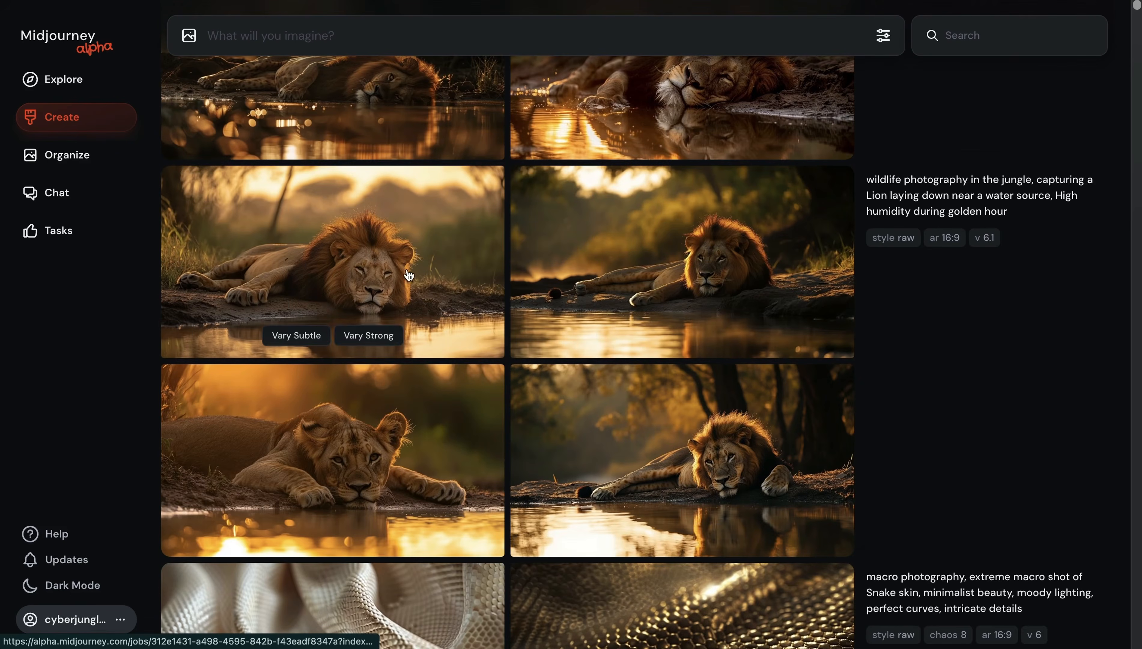
Generate raw-style 16:9 wildlife photography, close-up of an adorable small tiny fluffy baby Koala in the eucalyptus forest of Australia, Canon EOS 5D Mark IV camera, national geographic.
{"action": "left_click", "coordinate": [675, 249]}
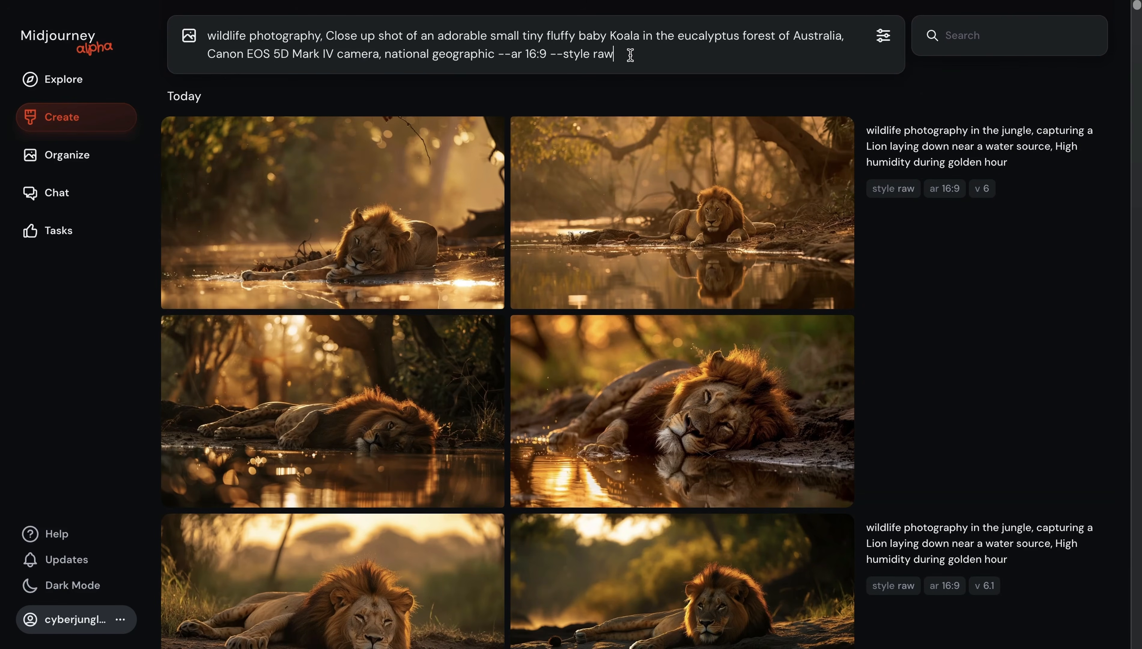
{"action": "key", "text": "Return"}
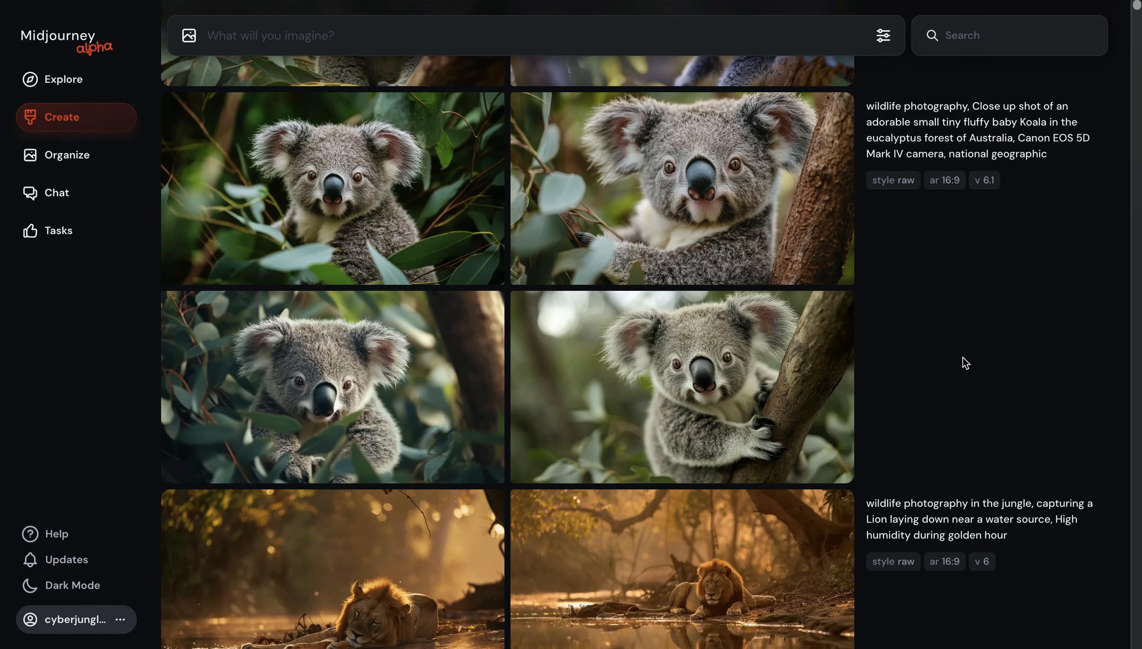
Compare both koala sets, enlarging the version 6.1 koalas among the leaves and beside the trunk to check fur, eyes and nose.
{"action": "scroll", "coordinate": [963, 356], "scroll_direction": "up", "scroll_amount": 9}
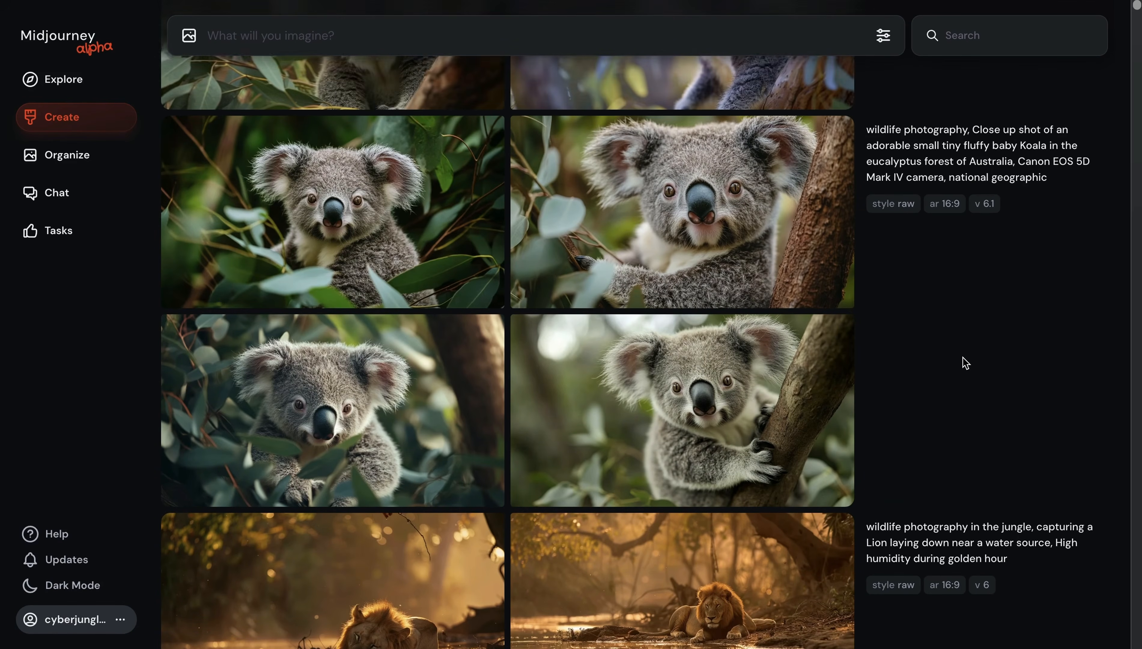
{"action": "scroll", "coordinate": [963, 358], "scroll_direction": "down", "scroll_amount": 7}
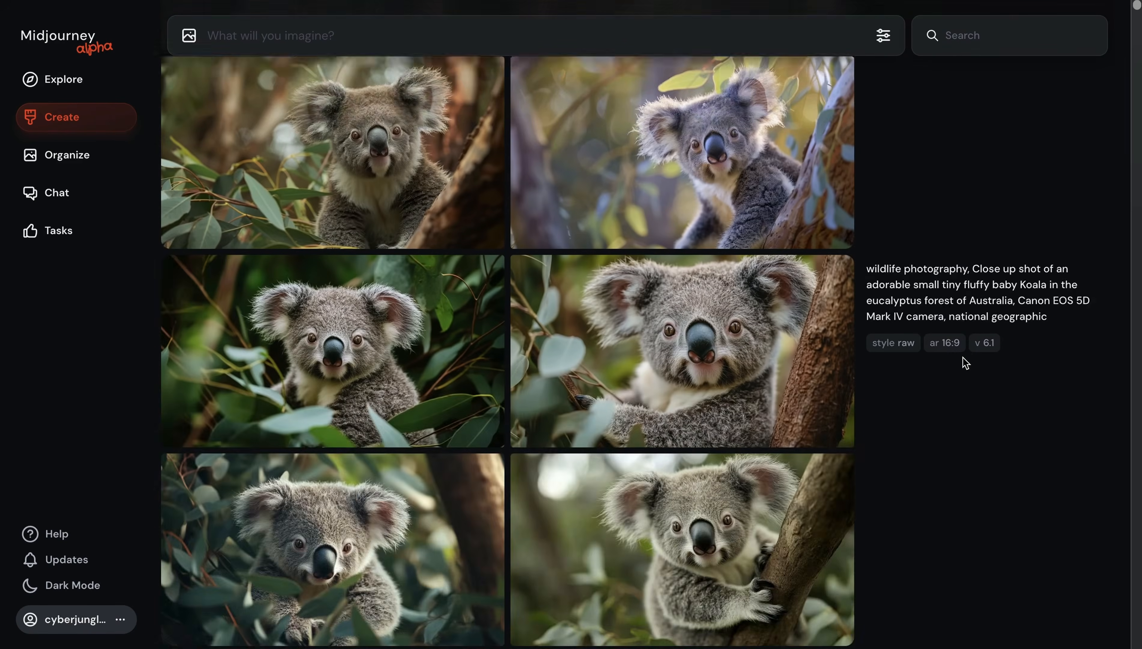
{"action": "left_click", "coordinate": [735, 256]}
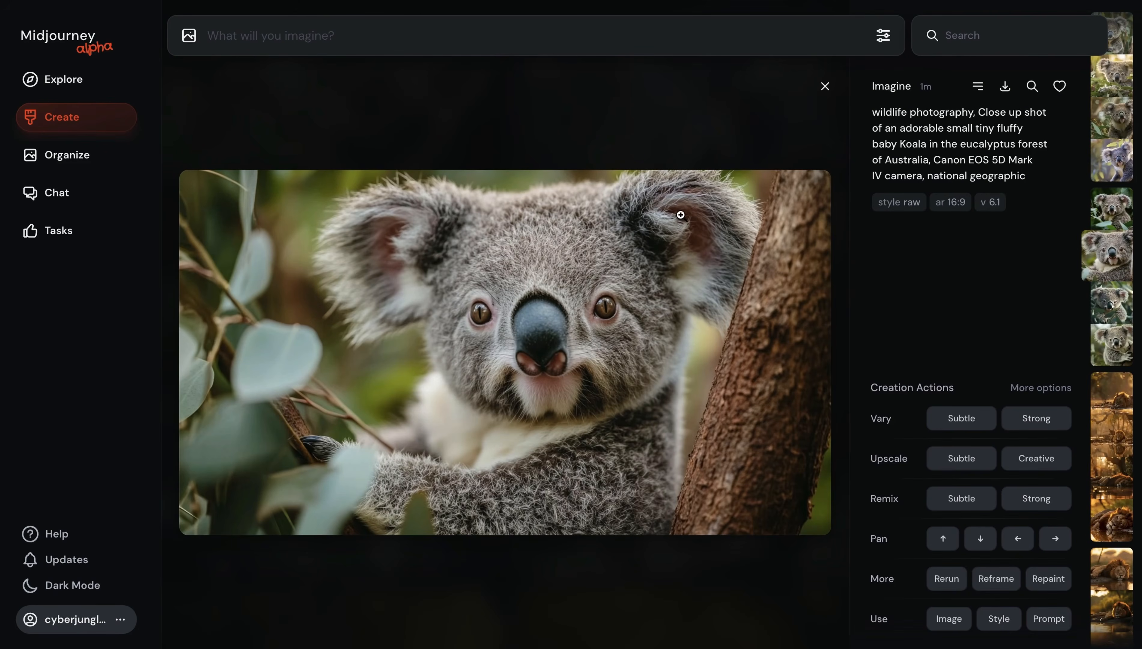
{"action": "left_click", "coordinate": [573, 91]}
{"action": "left_click", "coordinate": [386, 251]}
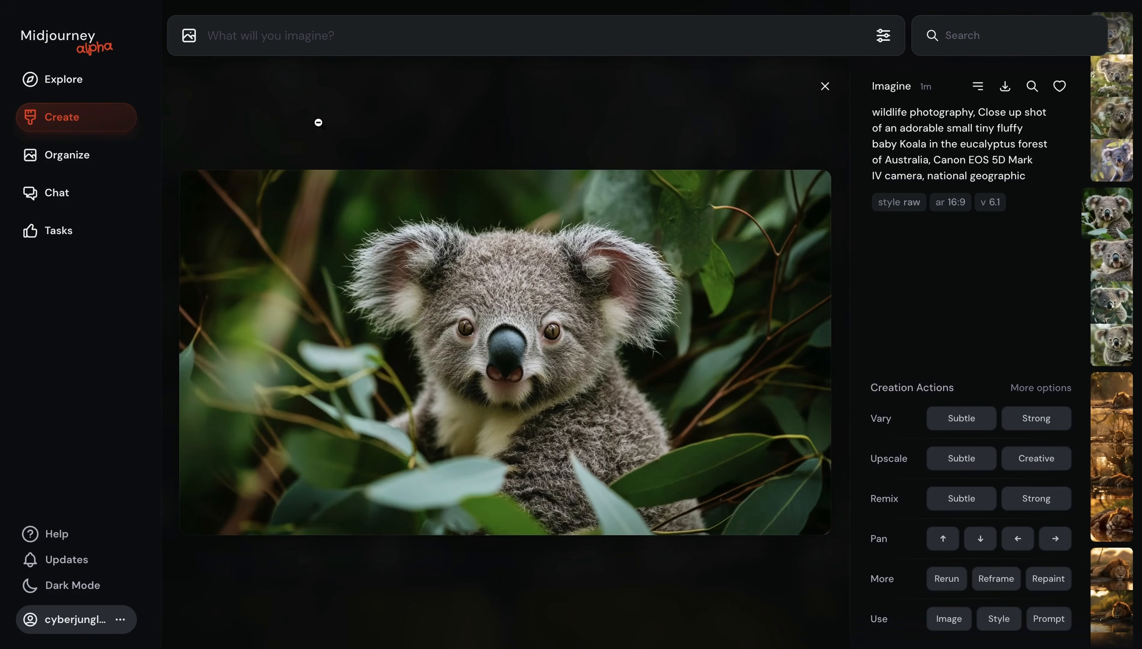
{"action": "left_click", "coordinate": [344, 98]}
{"action": "scroll", "coordinate": [363, 294], "scroll_direction": "up", "scroll_amount": 5}
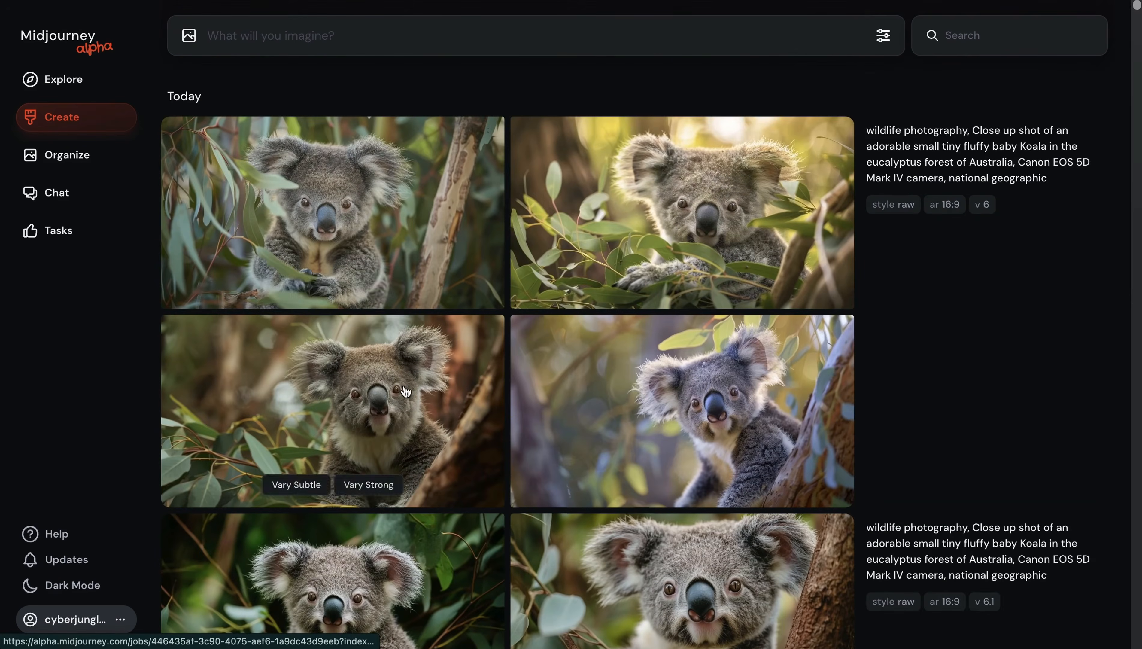
{"action": "left_click", "coordinate": [379, 188]}
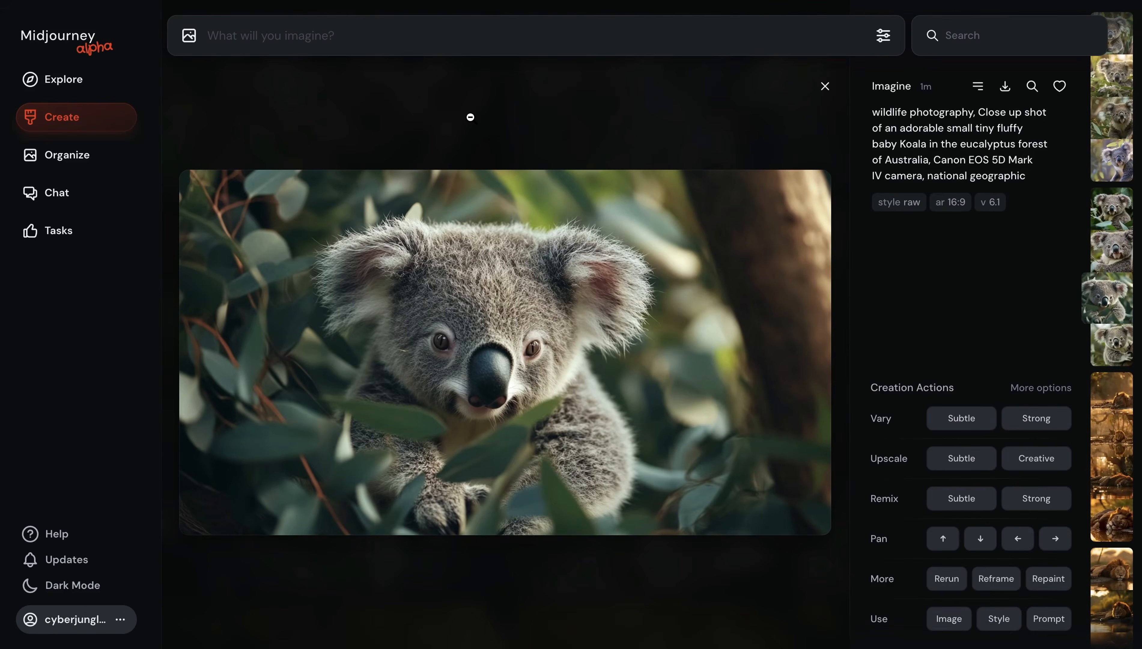
{"action": "left_click", "coordinate": [470, 117]}
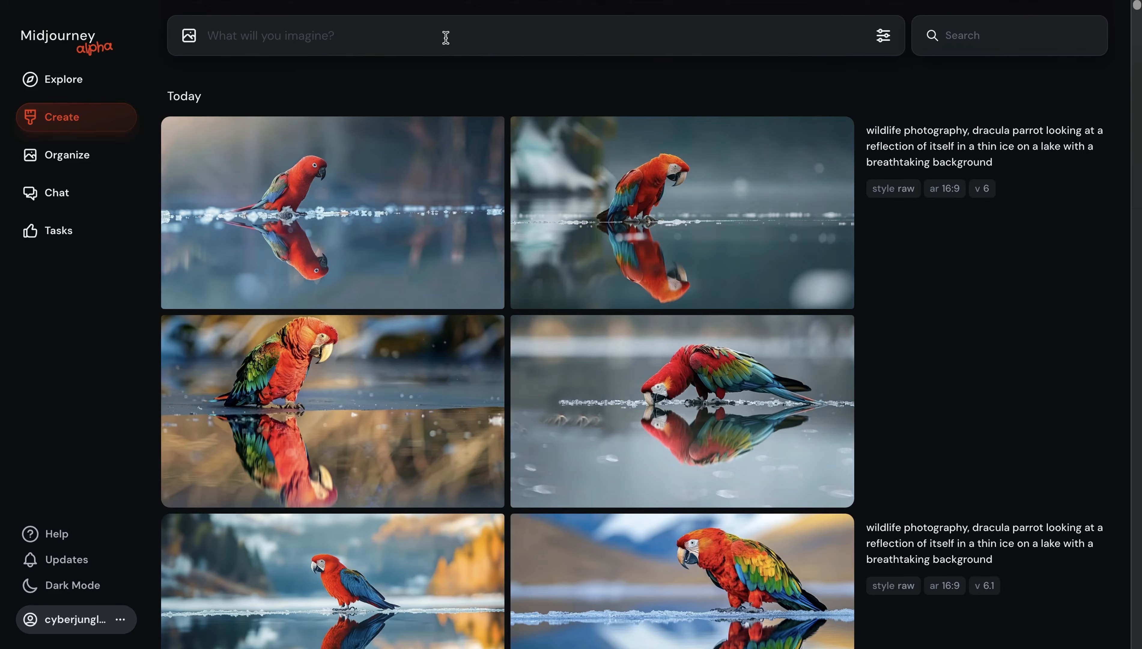
Generate underwater photography, turtle swimming in the deep sea, shot with Canon EOS 5D Mark IV, national geographic, most beautiful tones of ocean blue --ar 16:9 --stylize 150.
{"action": "type", "text": "underwater photography, turtle swimming in the deep sea, shot with Canon EOS 5D Mark IV, national geographic, most beautiful tones of ocean blue --ar 16:9 --stylize 150"}
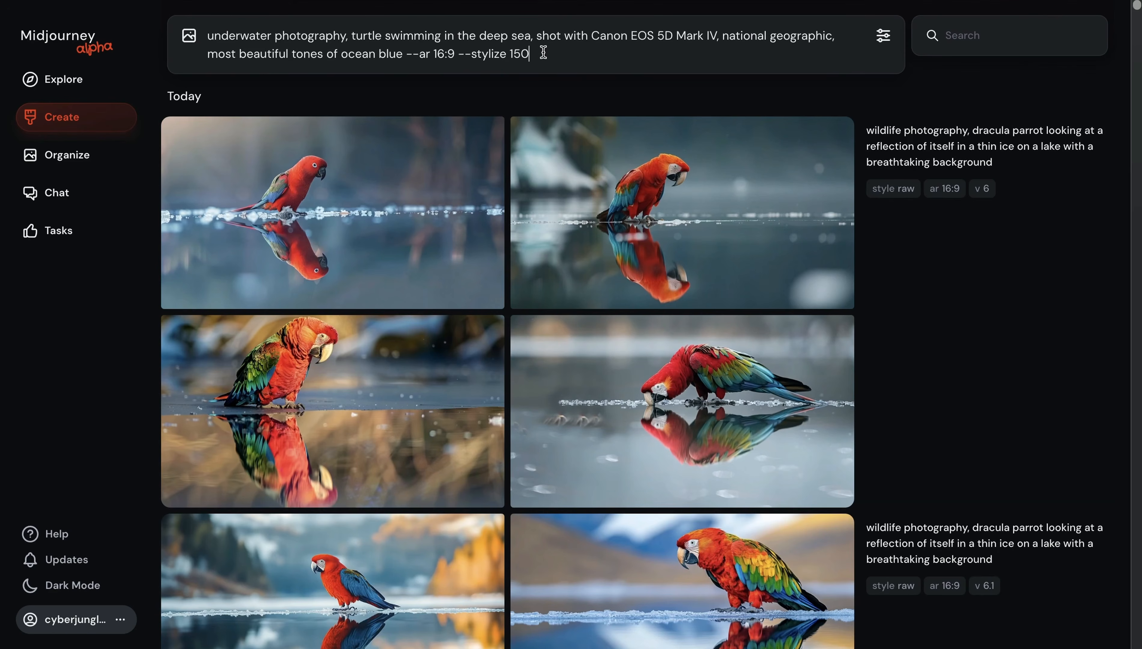
{"action": "left_click_drag", "start_coordinate": [459, 53], "coordinate": [546, 54]}
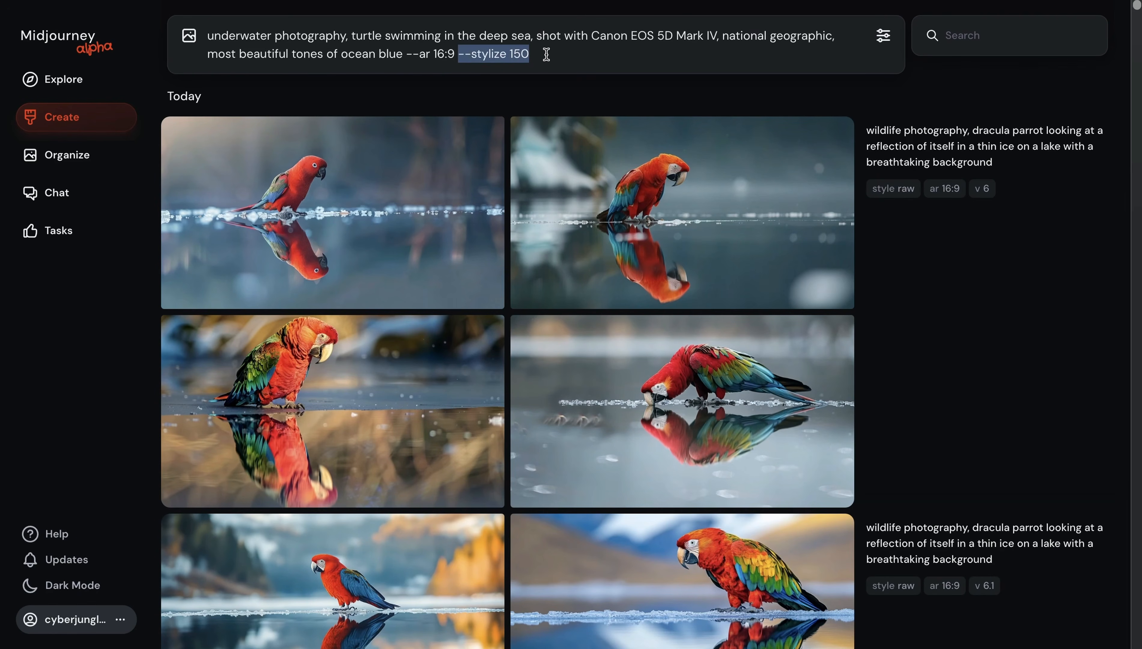
{"action": "left_click", "coordinate": [545, 55]}
{"action": "key", "text": "Return"}
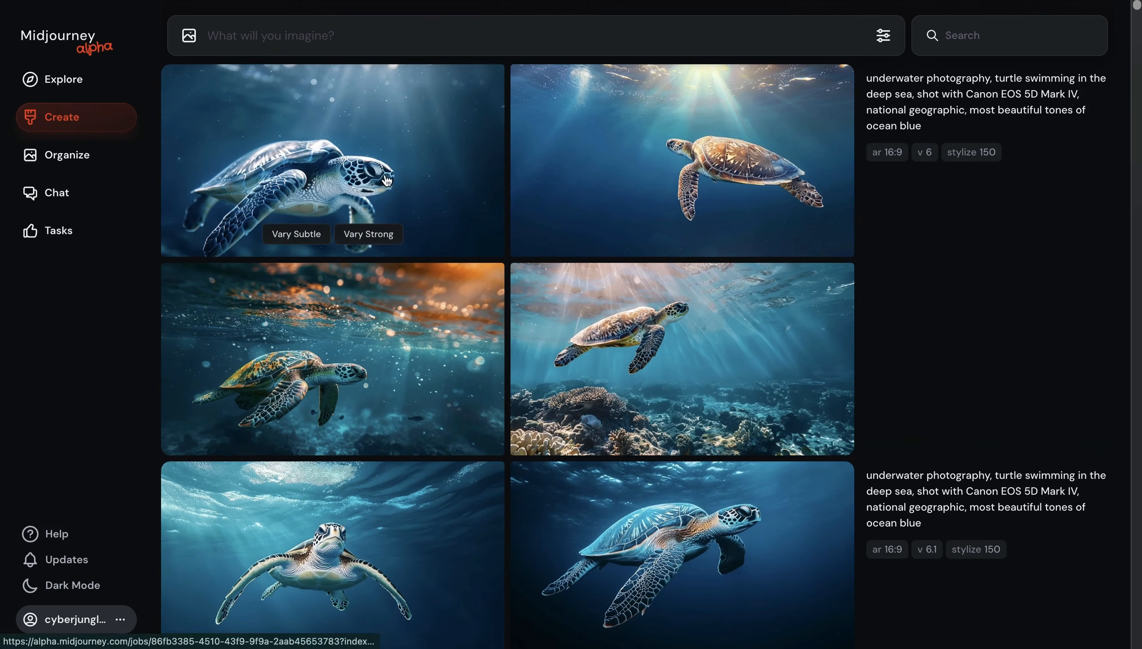
Compare an enlarged deep-blue turtle from version 6 with one from version 6.1 for shell, flipper and eye detail.
{"action": "left_click", "coordinate": [383, 178]}
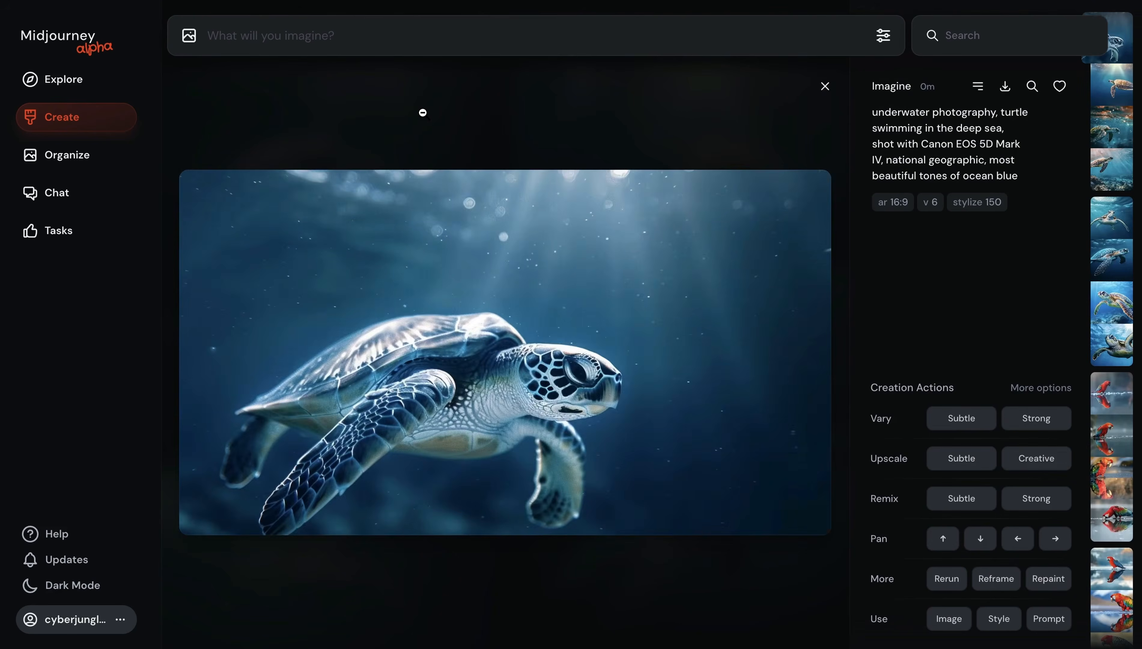
{"action": "left_click", "coordinate": [627, 298]}
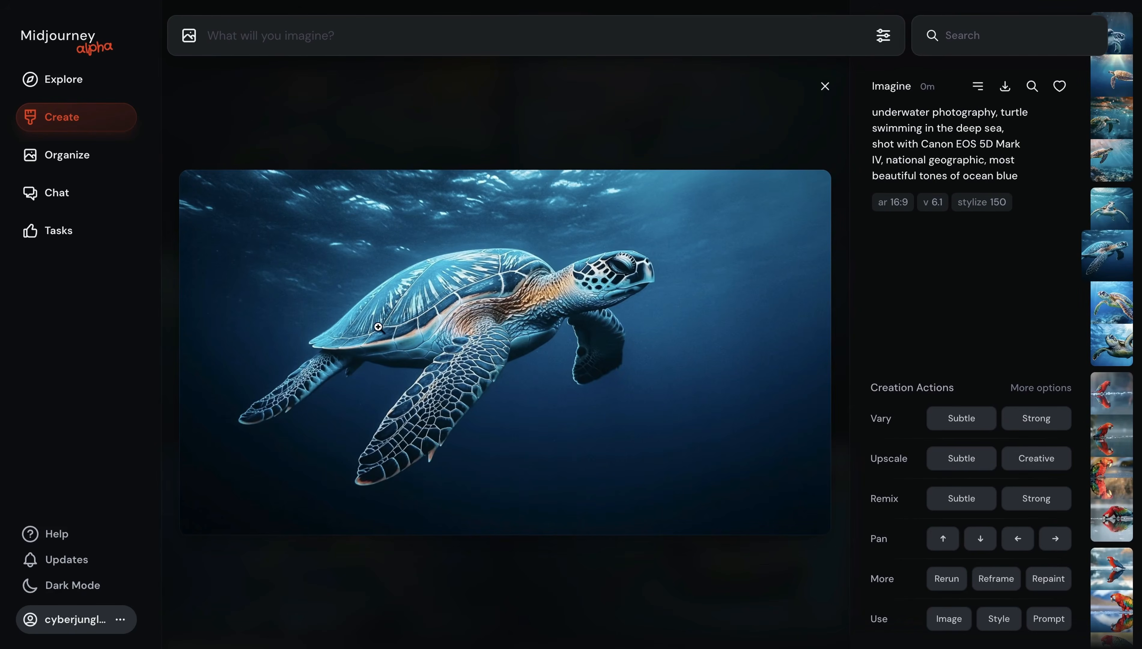
{"action": "left_click", "coordinate": [455, 123]}
{"action": "scroll", "coordinate": [529, 300], "scroll_direction": "up", "scroll_amount": 1}
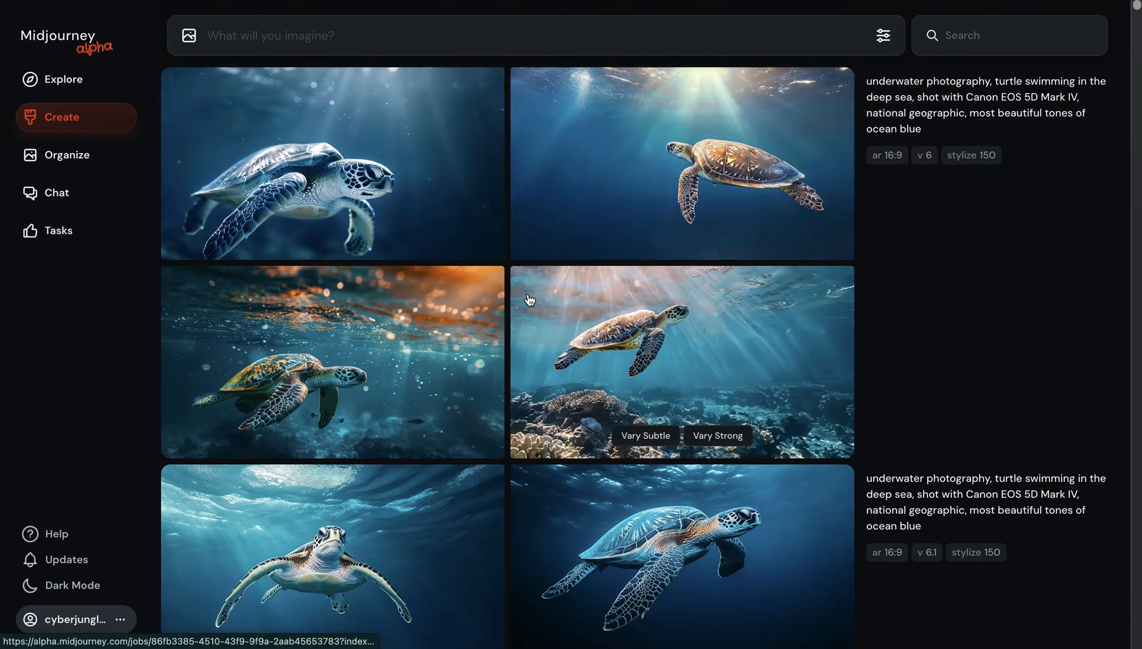
Examine the version 6 turtles over the reef and under orange light, and the version 6.1 turtle beneath the sun.
{"action": "left_click", "coordinate": [528, 301]}
{"action": "left_click", "coordinate": [499, 102]}
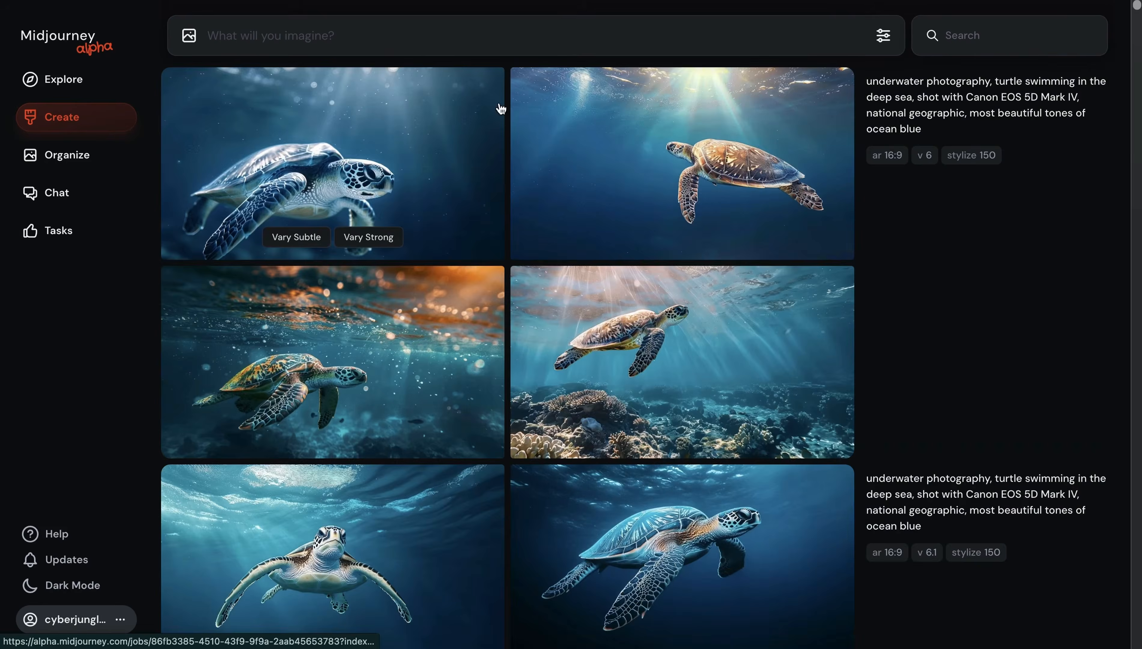
{"action": "left_click", "coordinate": [309, 326]}
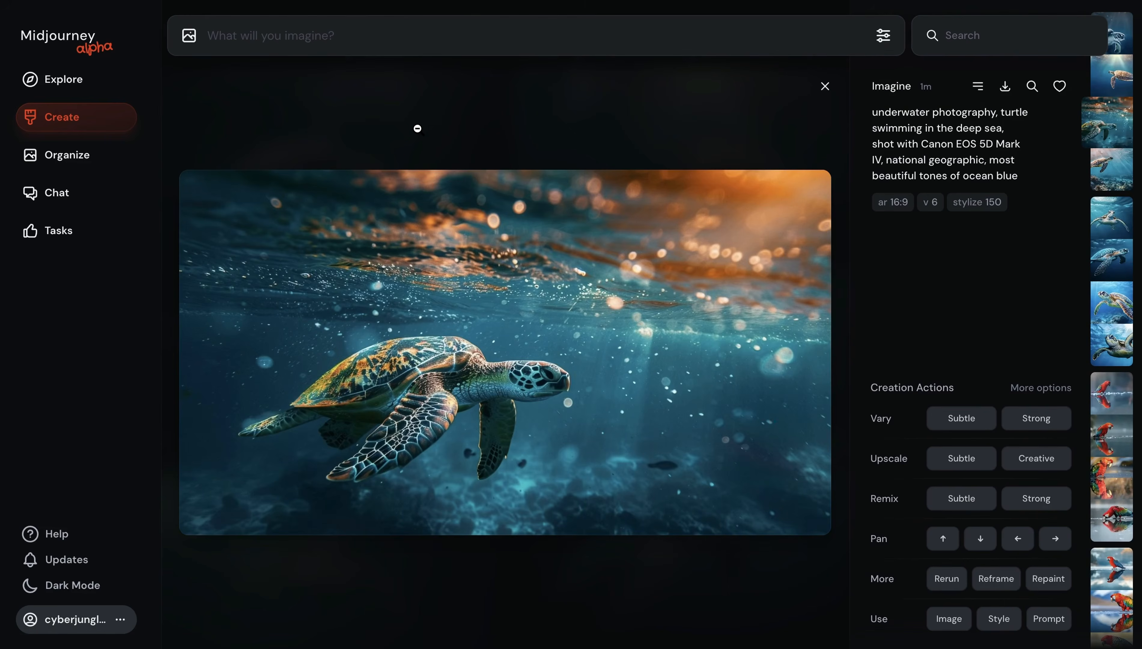
{"action": "left_click", "coordinate": [402, 116]}
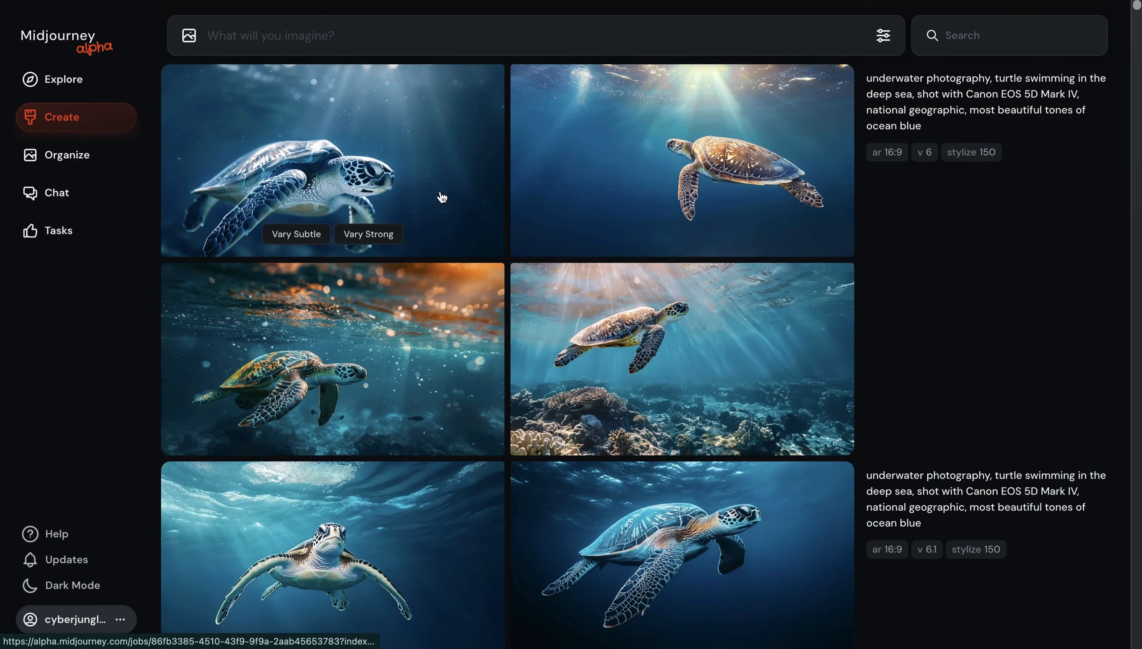
{"action": "scroll", "coordinate": [441, 196], "scroll_direction": "down", "scroll_amount": 5}
{"action": "left_click", "coordinate": [707, 363]}
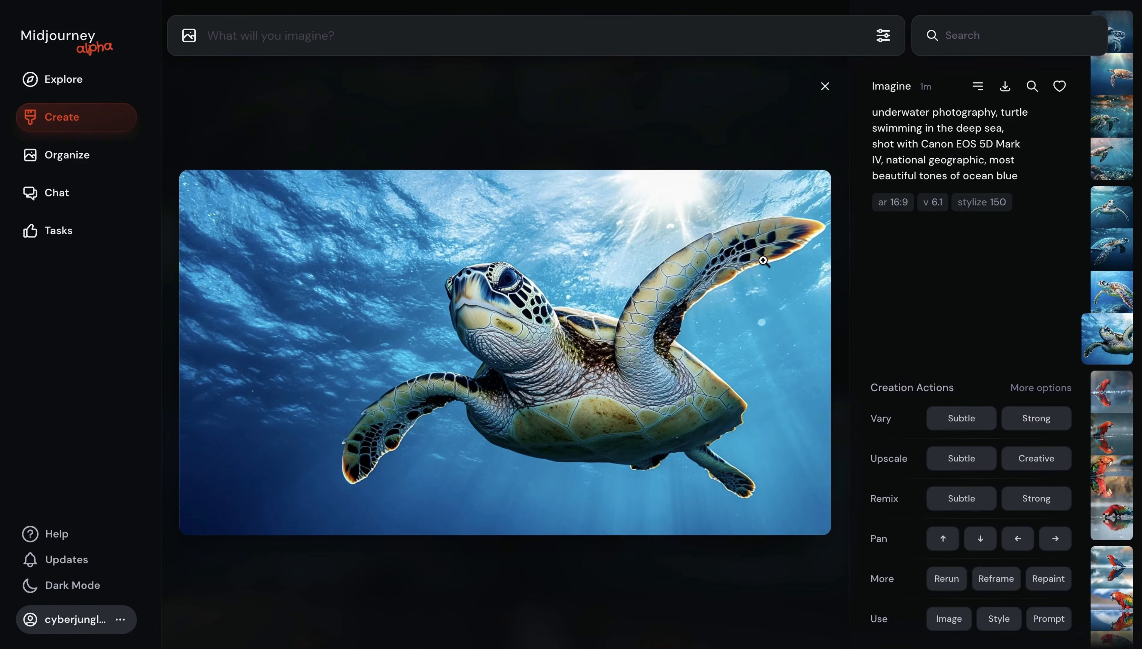
{"action": "left_click", "coordinate": [461, 112]}
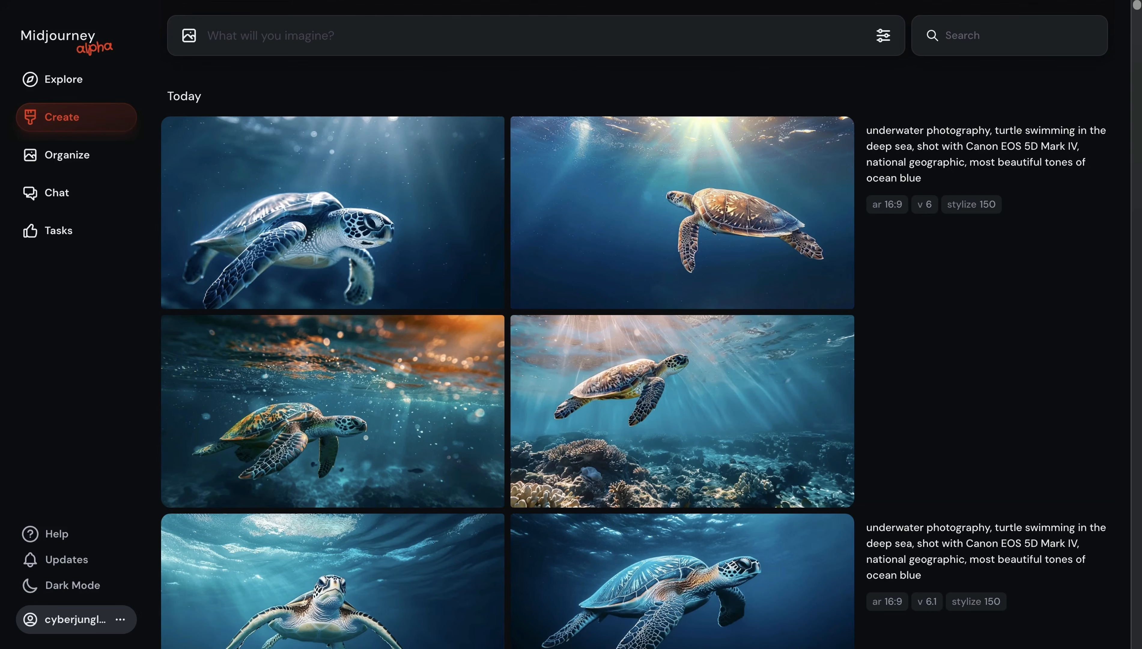
Generate raw 16:9 Portrait Photography of a tribal female warrior with intricate paint and feathers gazing into the distance, lush otherworldly jungle, vibrant colors, striking contrast, Hasselblad X1D.
{"action": "left_click", "coordinate": [395, 39]}
{"action": "type", "text": "Portrait Photography, captures the moment when a tribal female warrior, adorned with intricate paint and feathers, gazes intently into the distance, surrounded by a lush, otherworldly jungle. The vibrant colors and striking contrast are masterfully captured by Nikon D850 and a Nikon AF-S NIKKOR 70-200mm f/2.8E FL ED VR lens. --style raw"}
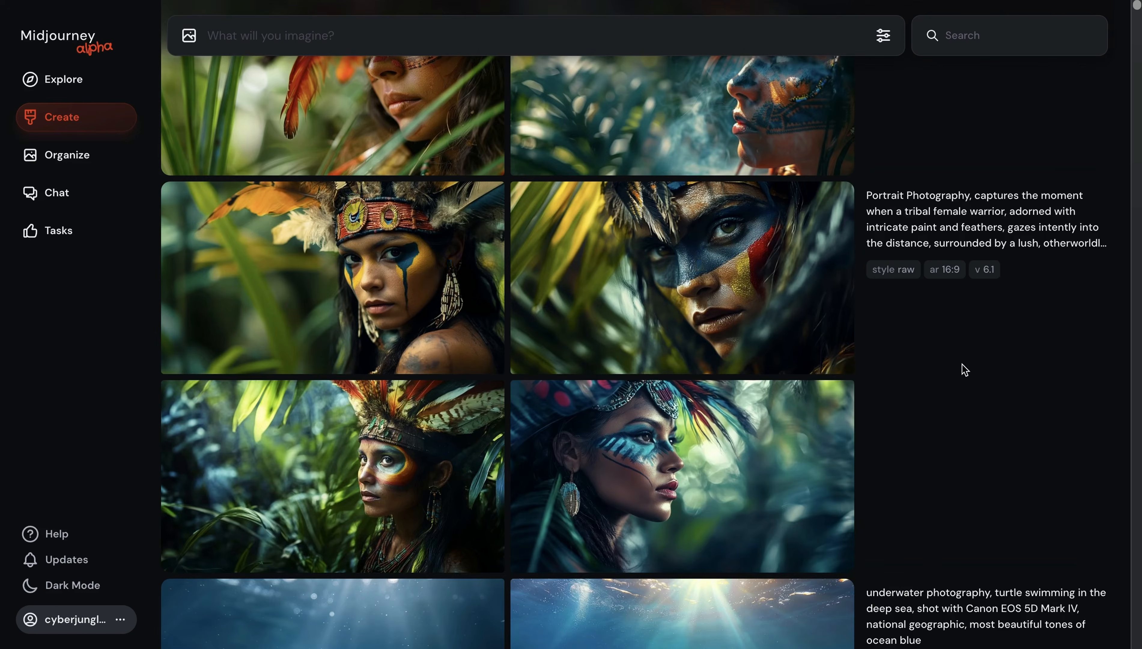
{"action": "key", "text": "Return"}
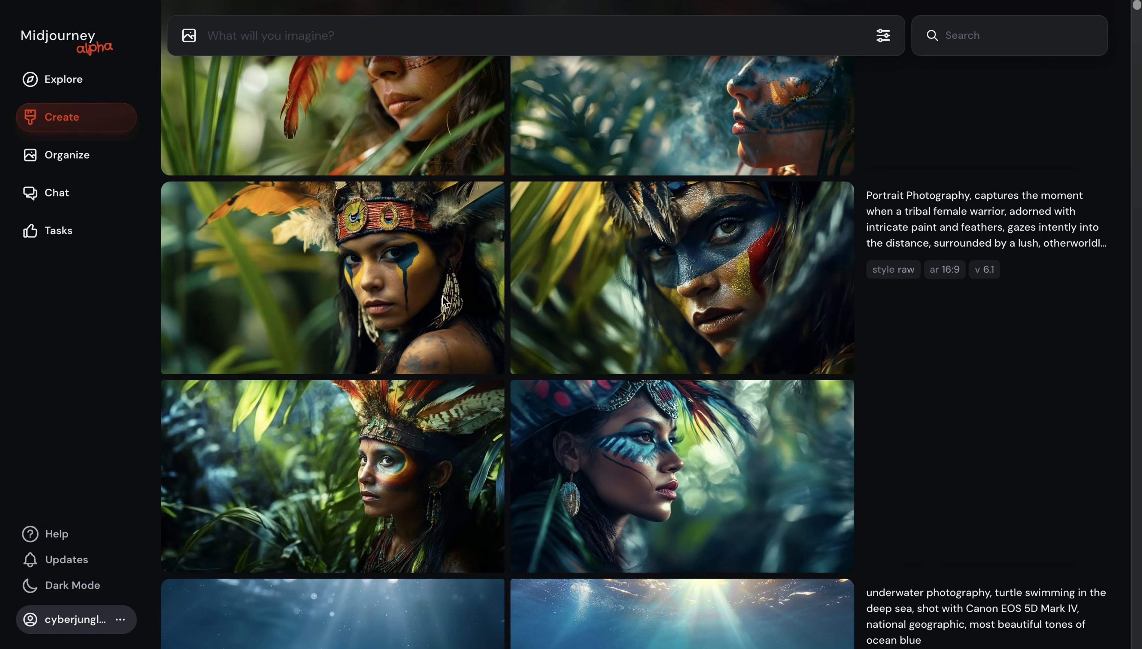
Examine the enlarged version 6.1 warriors, viewing the blue-painted close-up at full size for skin and paint texture.
{"action": "left_click", "coordinate": [370, 273]}
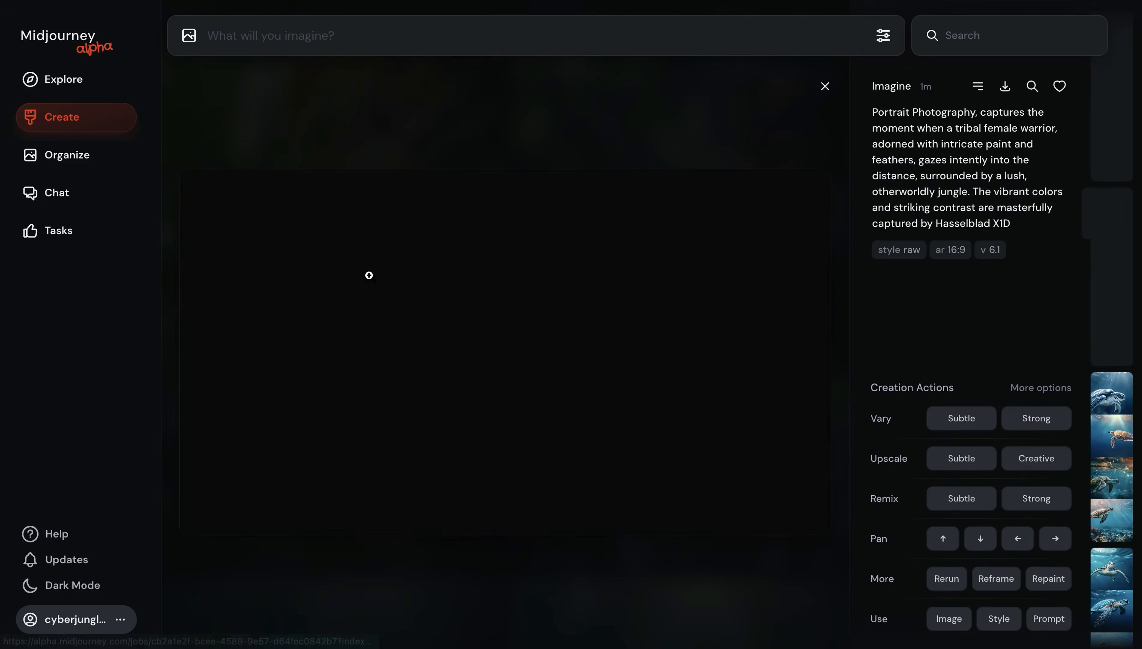
{"action": "key", "text": "Right"}
{"action": "key", "text": "Right"}
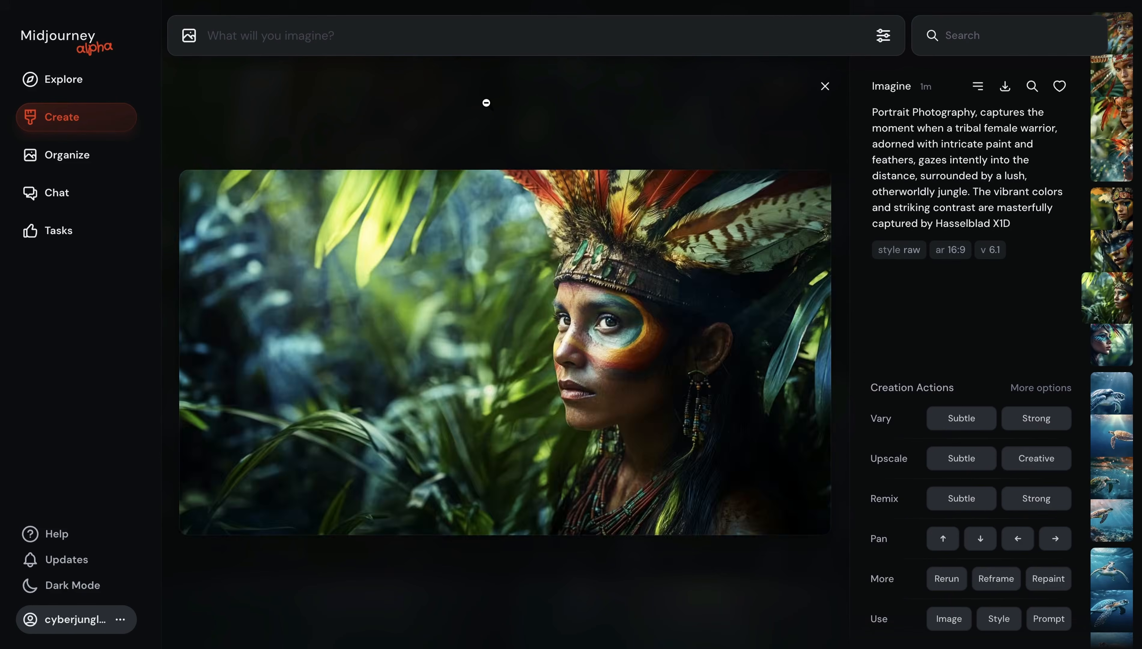
{"action": "left_click", "coordinate": [486, 102]}
{"action": "left_click", "coordinate": [705, 256]}
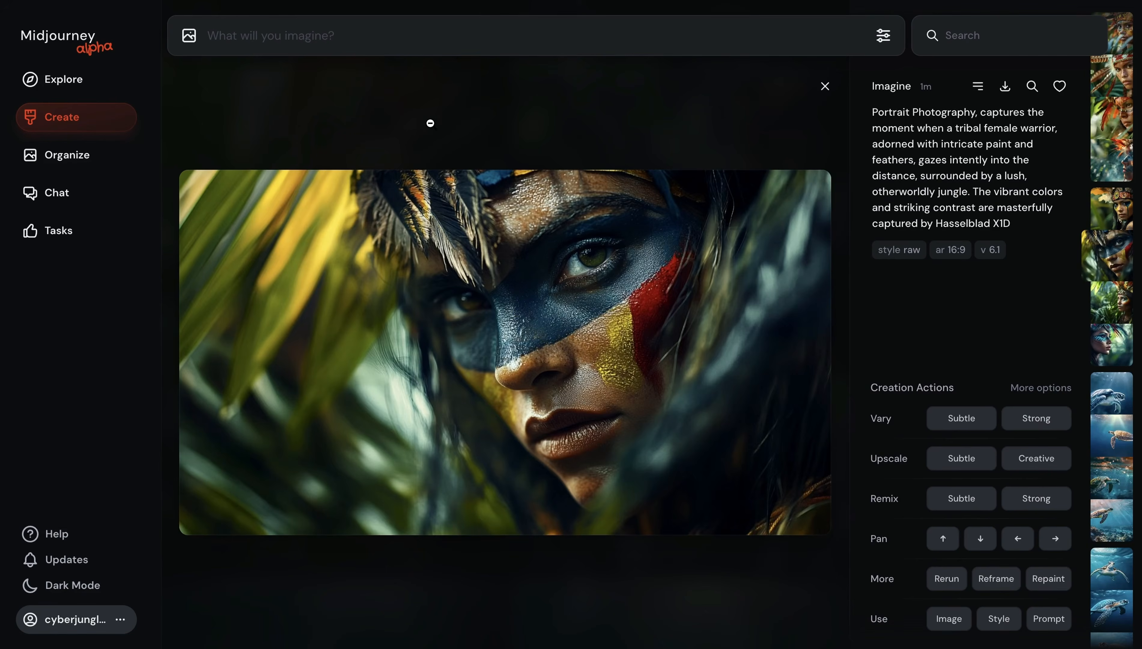
{"action": "left_click", "coordinate": [583, 330]}
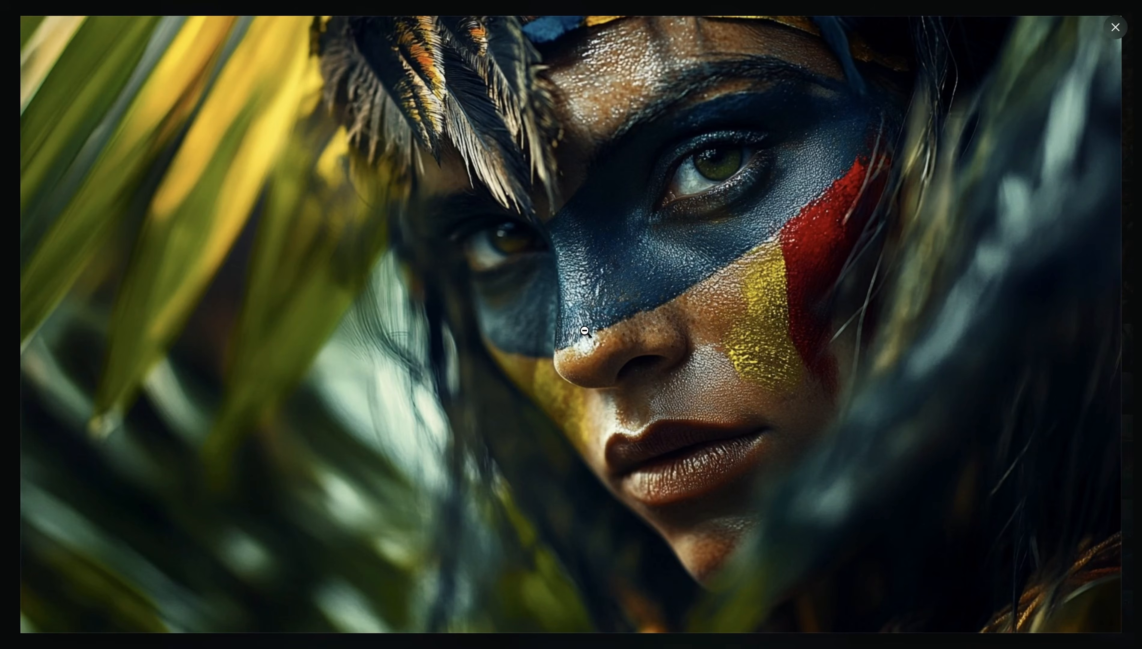
{"action": "key", "text": "Escape"}
Examine the enlarged version 6 warriors in beaded headbands for eye, skin and face paint detail.
{"action": "left_click", "coordinate": [356, 164]}
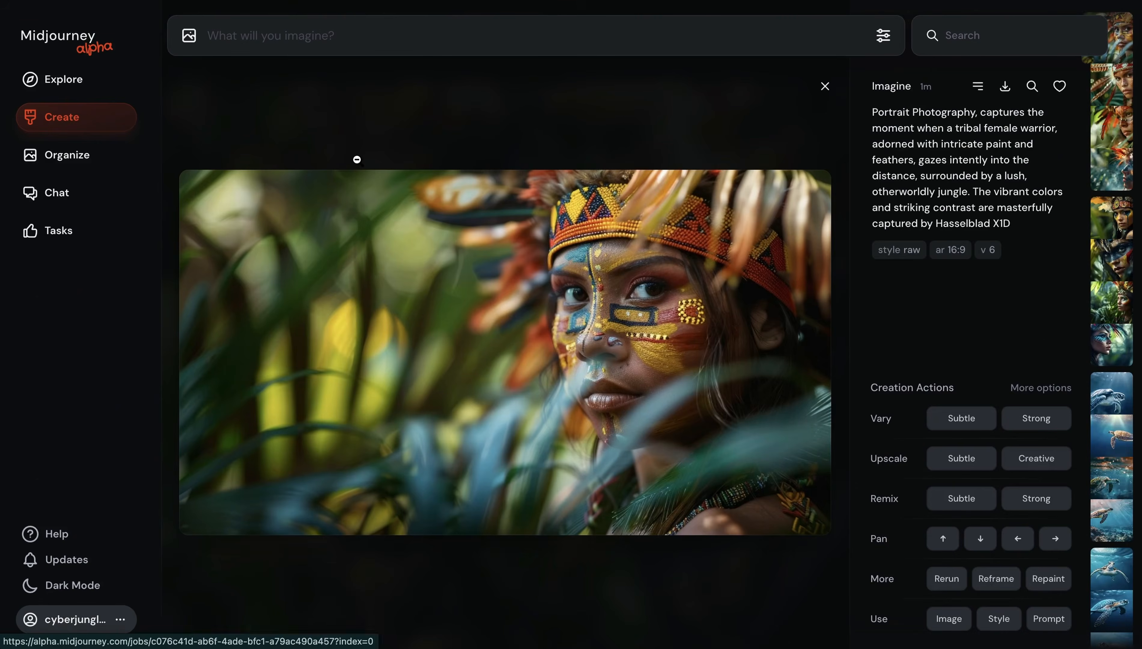
{"action": "left_click", "coordinate": [691, 306]}
{"action": "left_click", "coordinate": [690, 307]}
{"action": "key", "text": "Escape"}
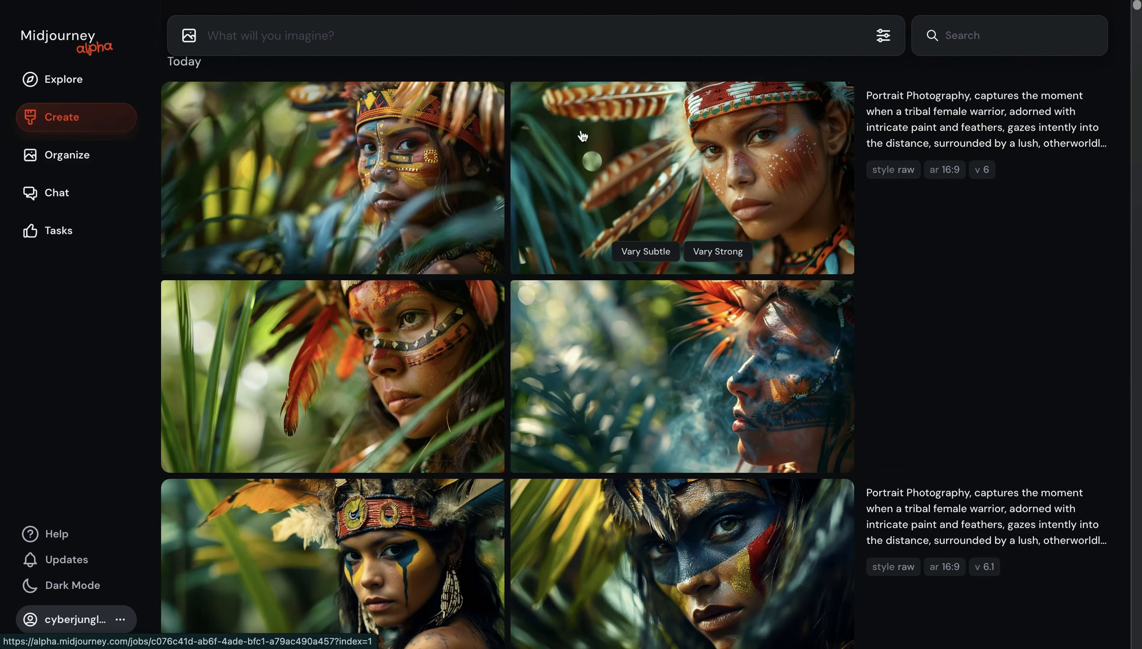
{"action": "left_click", "coordinate": [734, 177]}
{"action": "key", "text": "Escape"}
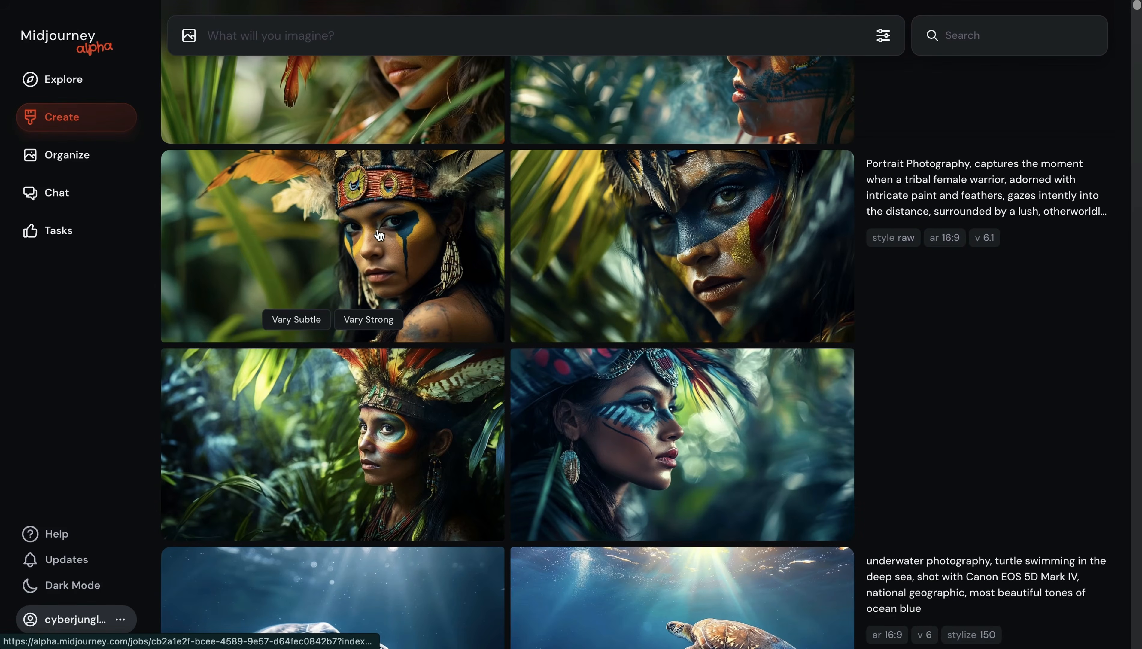
Inspect the version 6.1 warrior with the red headband and orange feather at full size for eyes, skin and earrings.
{"action": "left_click", "coordinate": [382, 234]}
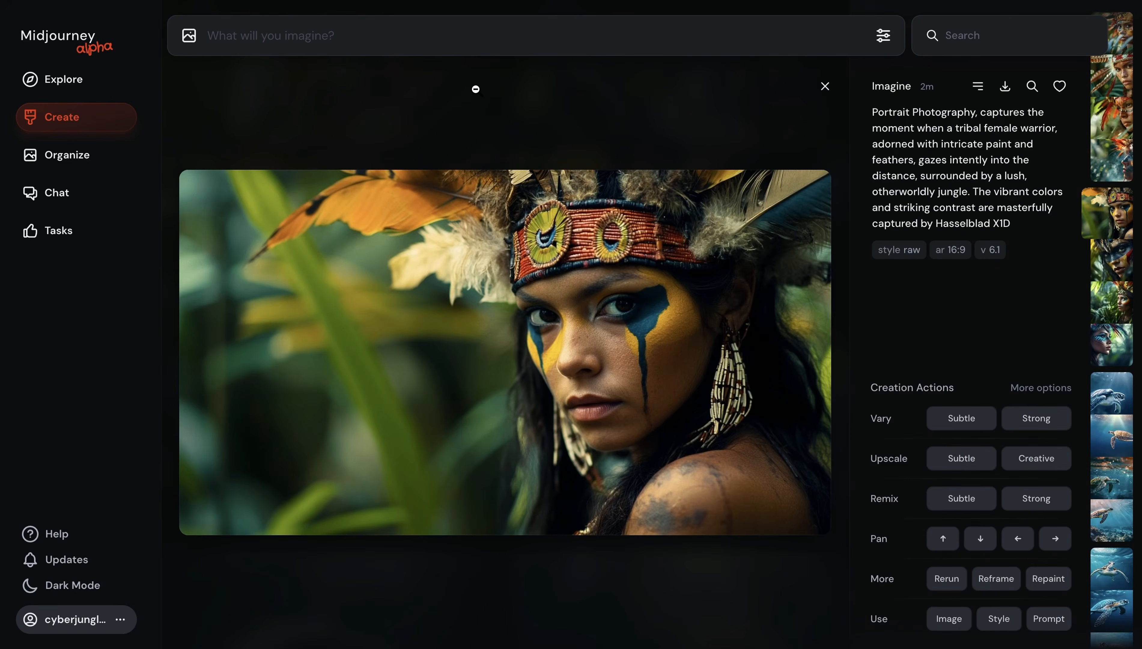
{"action": "left_click", "coordinate": [475, 90]}
{"action": "left_click", "coordinate": [327, 301]}
{"action": "left_click", "coordinate": [703, 320]}
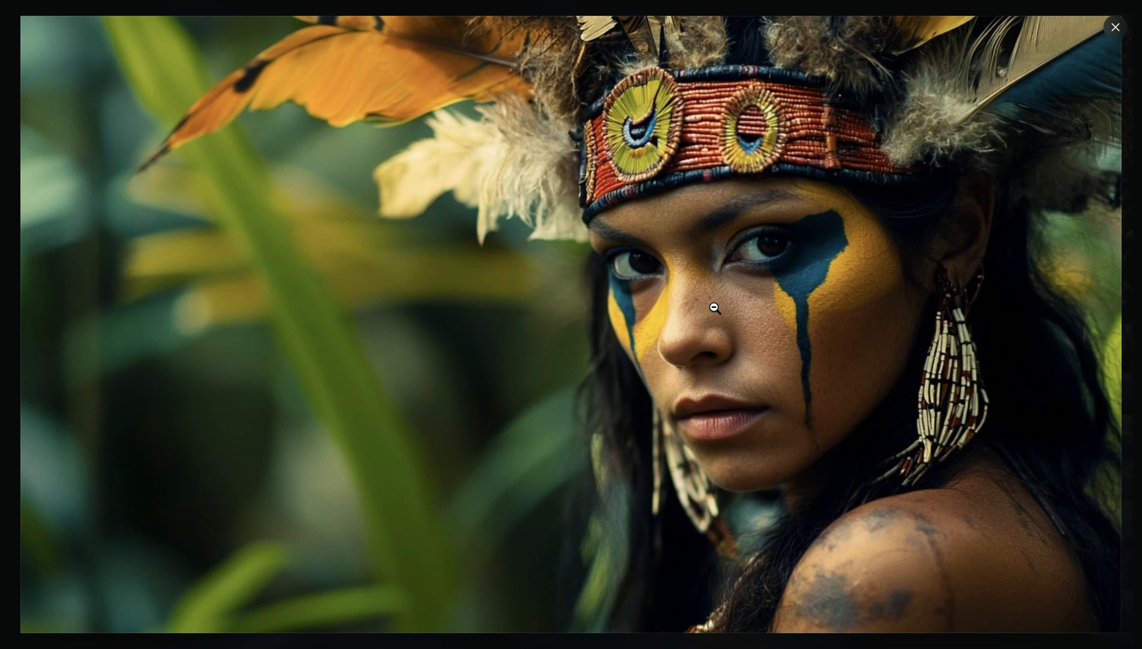
{"action": "left_click", "coordinate": [736, 272]}
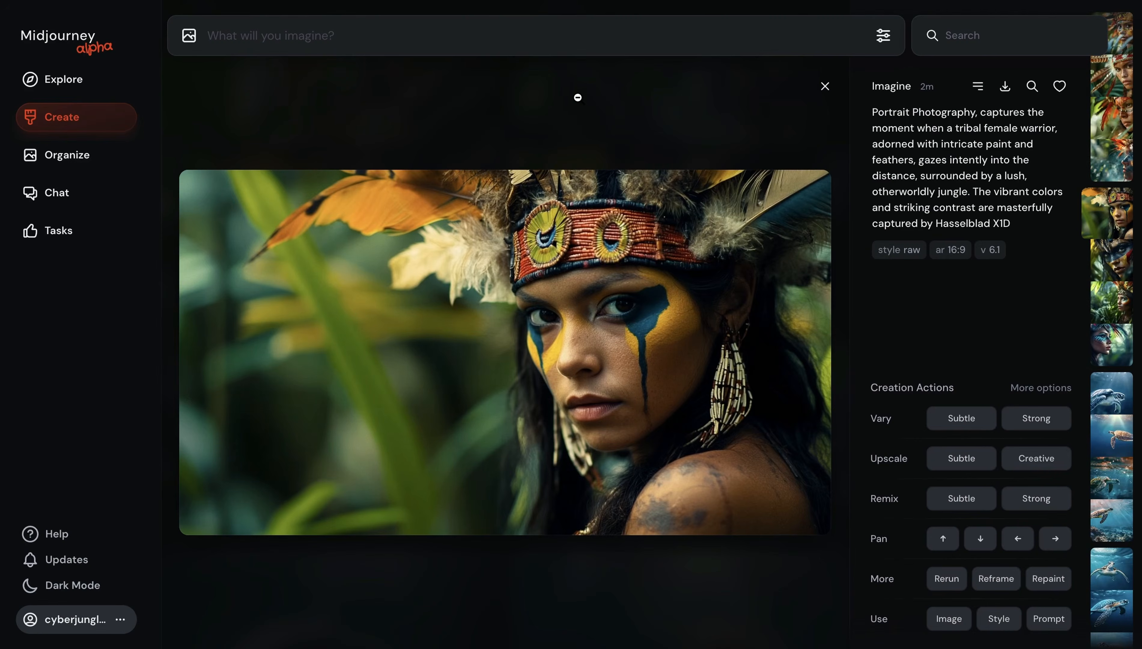
{"action": "left_click", "coordinate": [569, 109]}
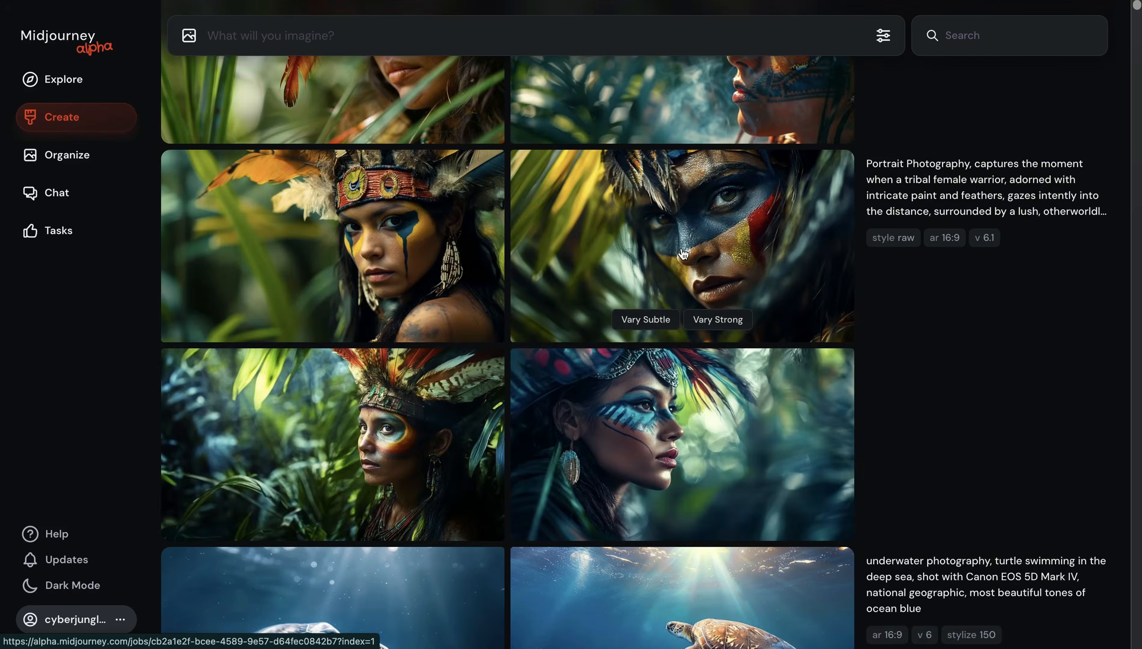
{"action": "left_click", "coordinate": [643, 123]}
{"action": "left_click", "coordinate": [643, 122]}
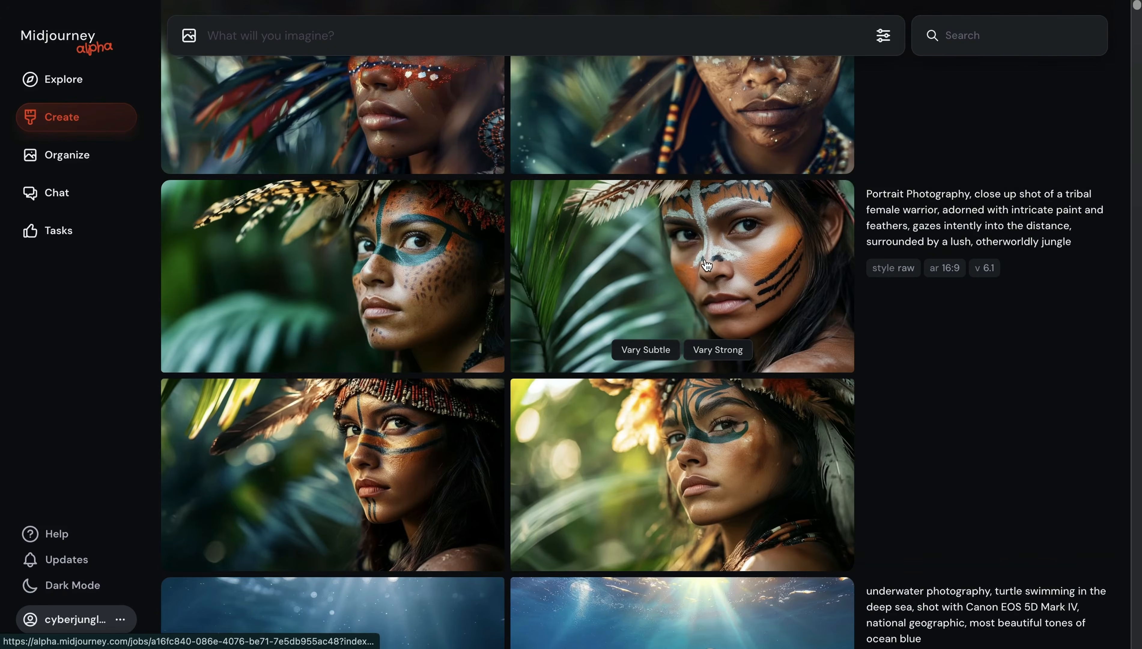
Review the version 6 close-up warrior set, enlarging the portrait with white paint dots to check skin and eyes.
{"action": "scroll", "coordinate": [706, 265], "scroll_direction": "up", "scroll_amount": 7}
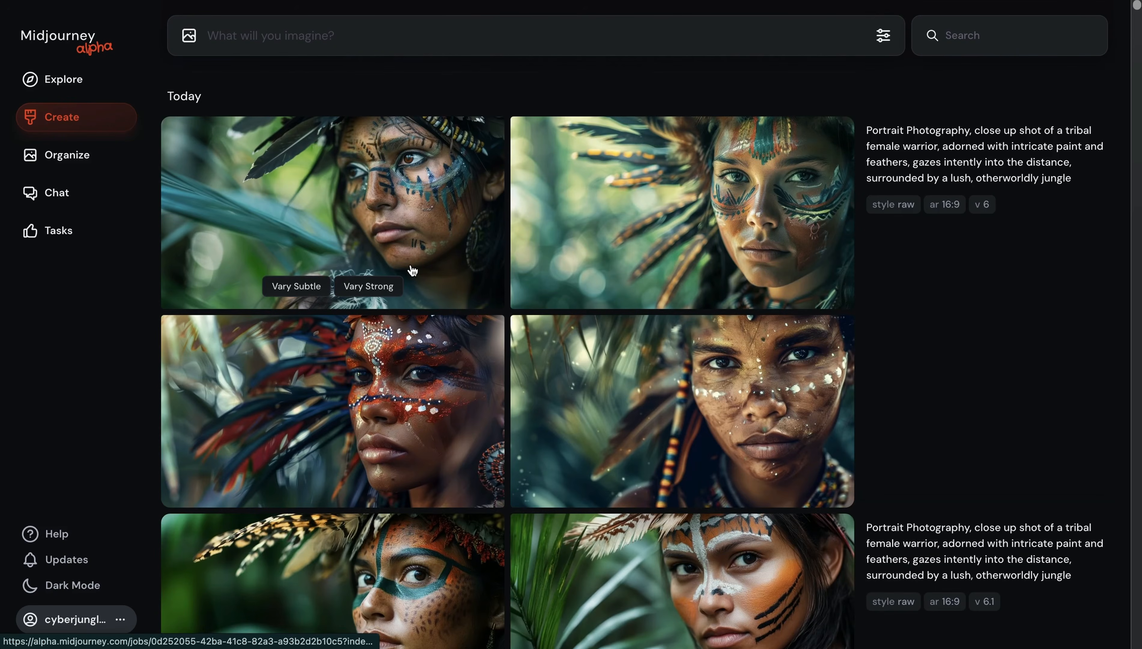
{"action": "left_click", "coordinate": [782, 393]}
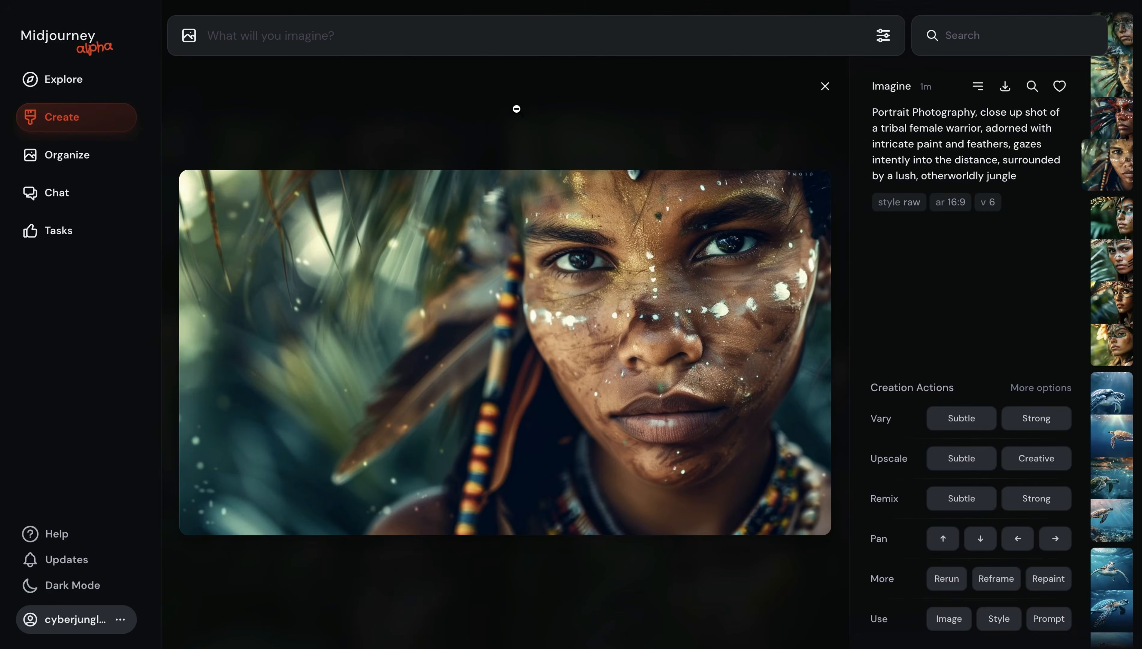
{"action": "left_click", "coordinate": [516, 109]}
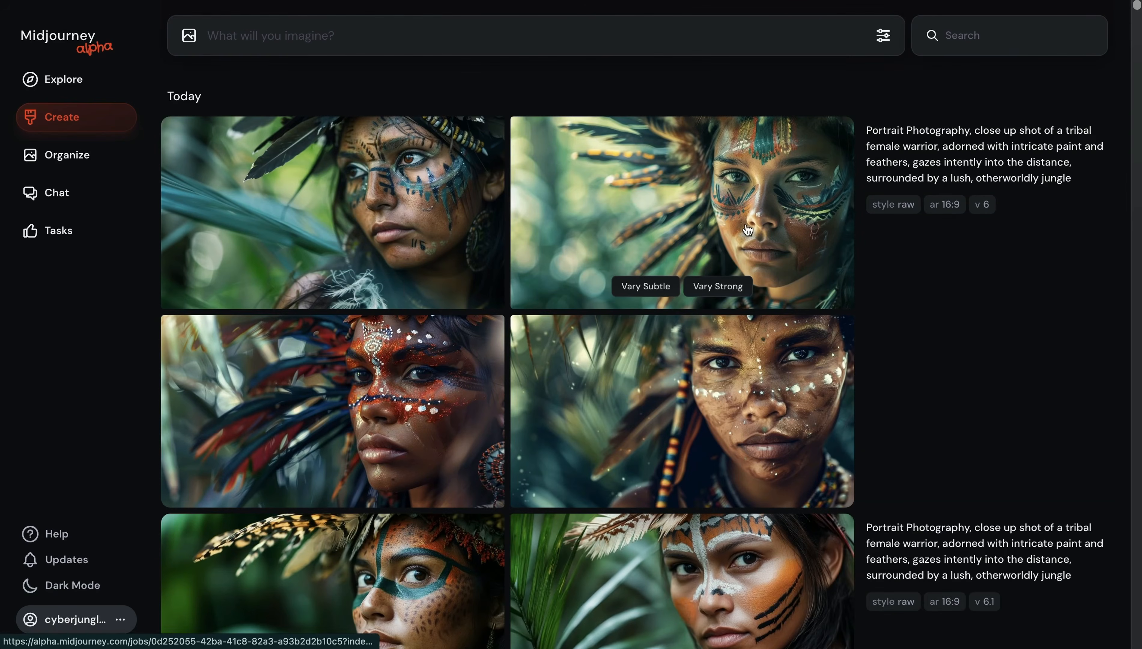
Compare enlarged warrior close-ups: version 6 with yellow-striped feathers, version 6.1 with orange and black face paint, and version 6 with white dots.
{"action": "left_click", "coordinate": [687, 208]}
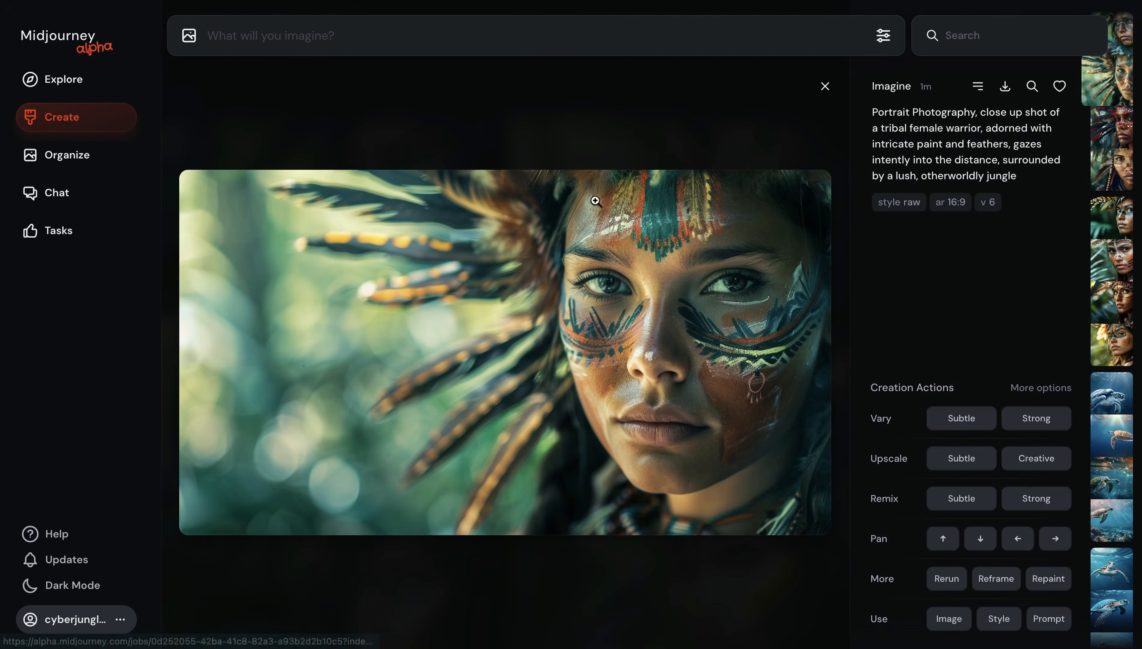
{"action": "left_click", "coordinate": [394, 116]}
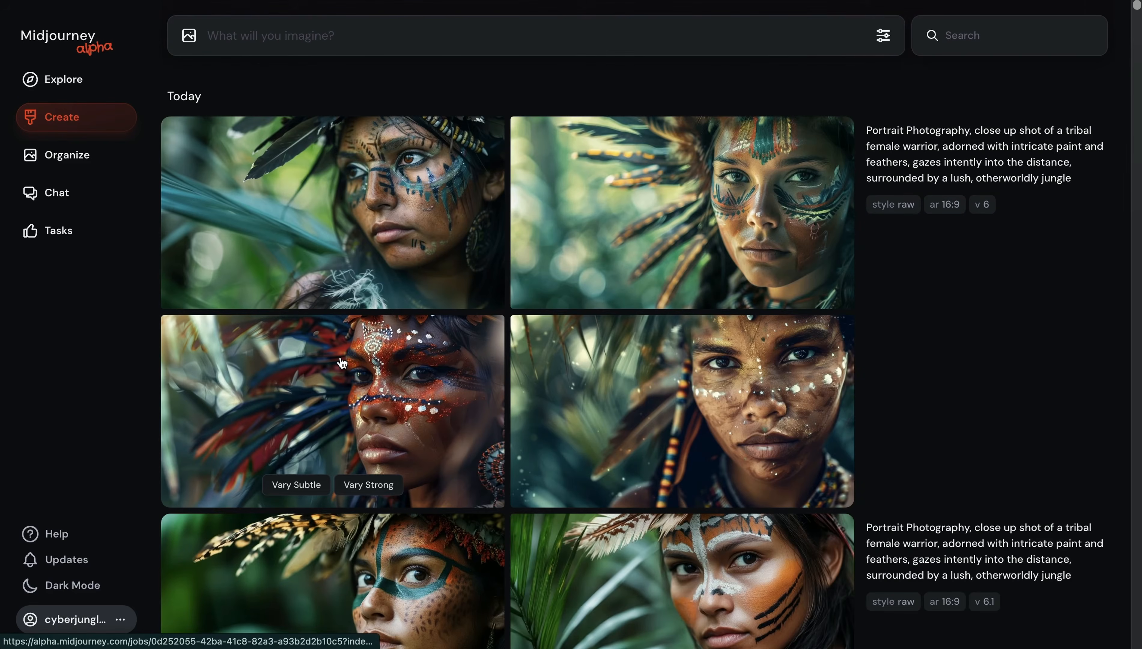
{"action": "scroll", "coordinate": [342, 363], "scroll_direction": "down", "scroll_amount": 8}
{"action": "scroll", "coordinate": [342, 362], "scroll_direction": "up", "scroll_amount": 1}
{"action": "left_click", "coordinate": [734, 265]}
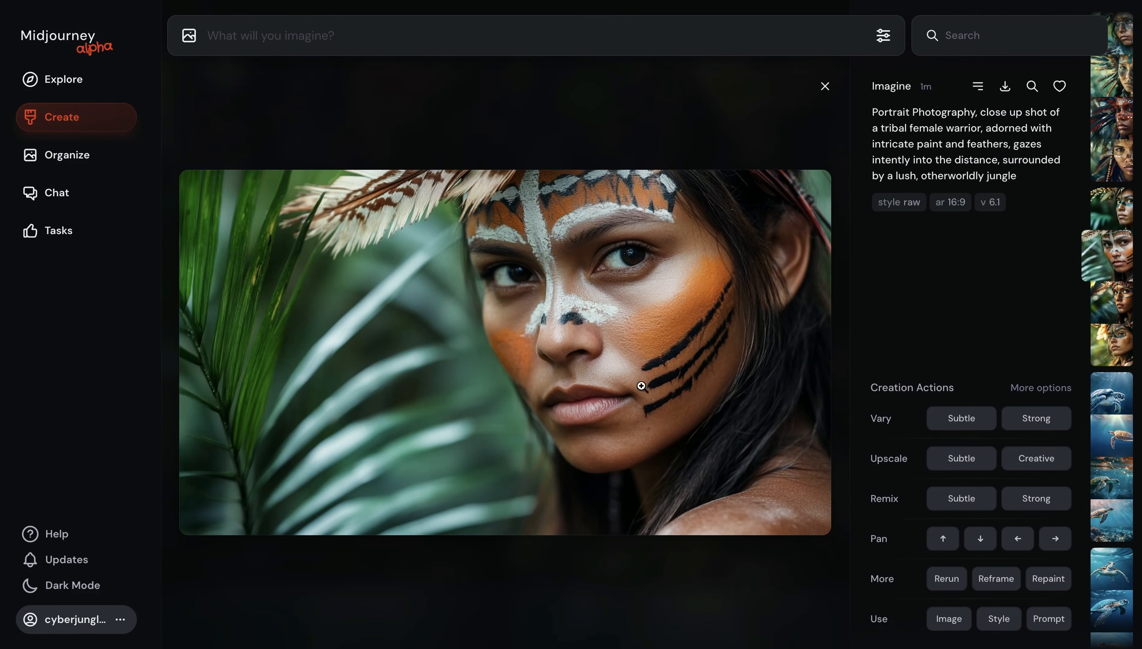
{"action": "key", "text": "Up"}
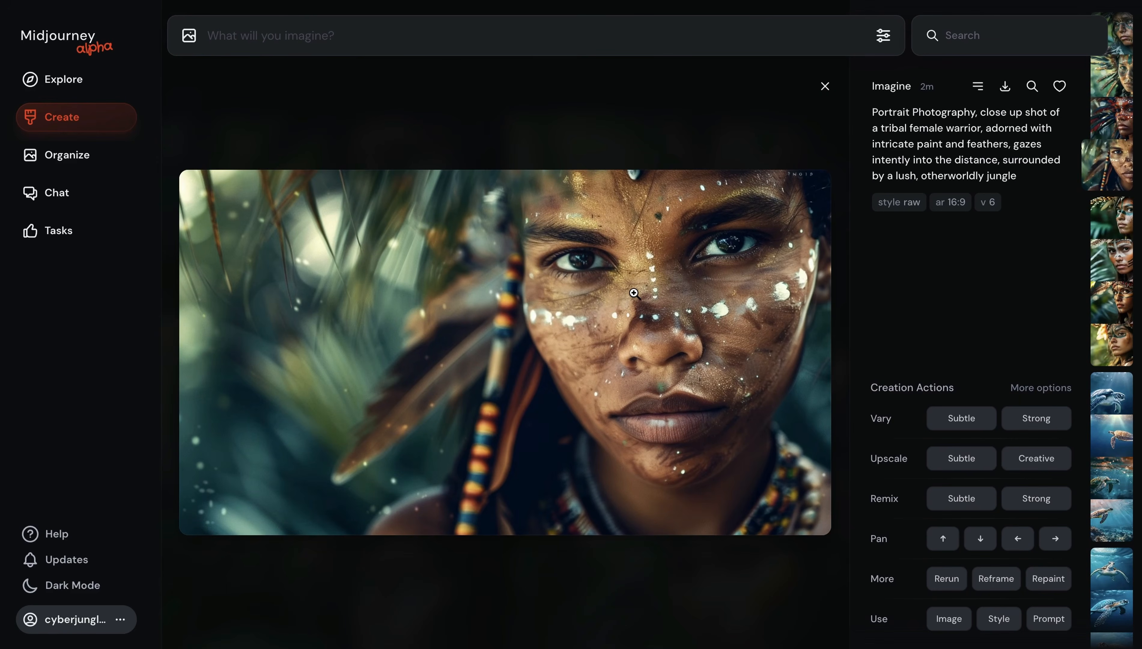
{"action": "left_click", "coordinate": [603, 111]}
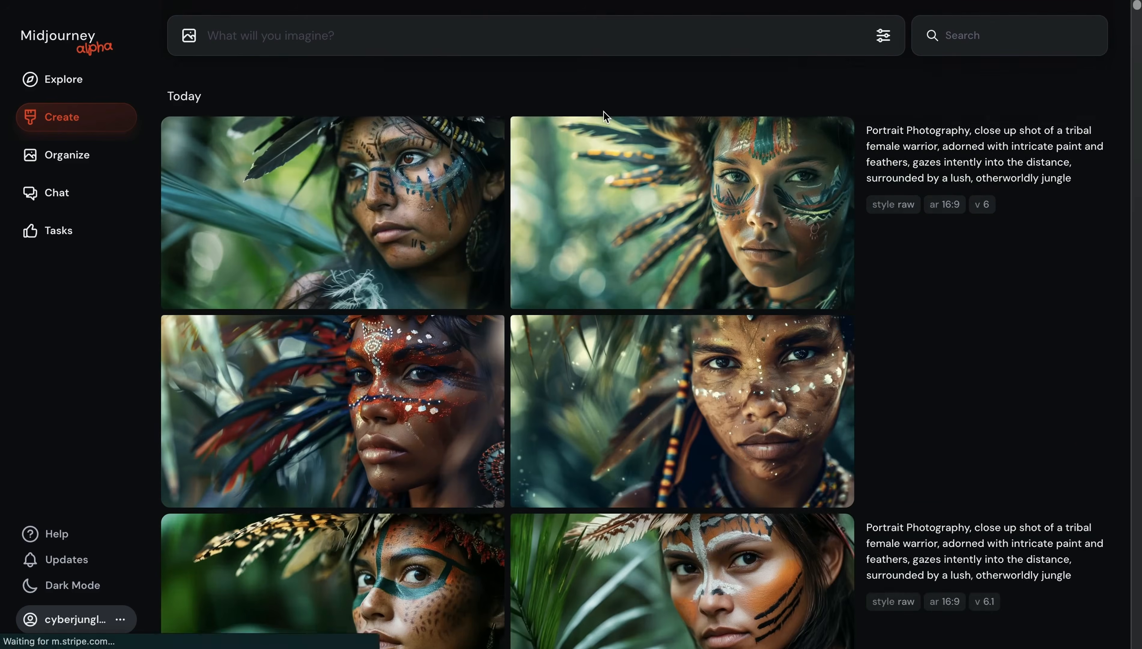
Inspect the version 6.1 warrior with the beaded headband and blue-orange face stripes at full size for eye and skin detail.
{"action": "scroll", "coordinate": [679, 272], "scroll_direction": "down", "scroll_amount": 8}
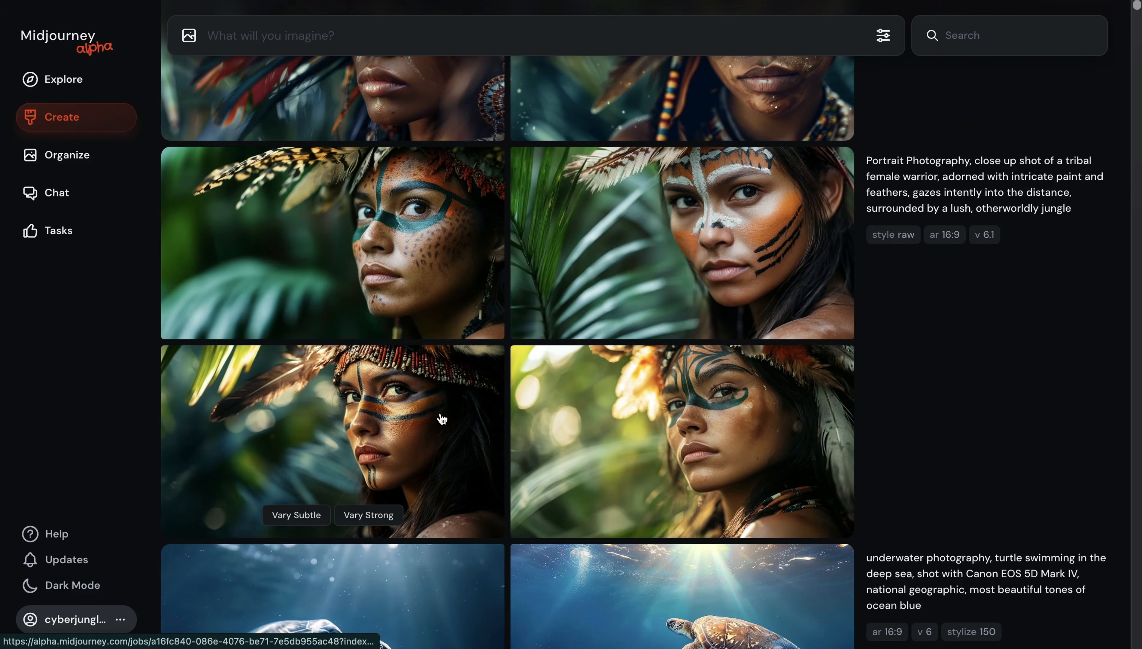
{"action": "left_click", "coordinate": [411, 421]}
{"action": "left_click", "coordinate": [608, 274]}
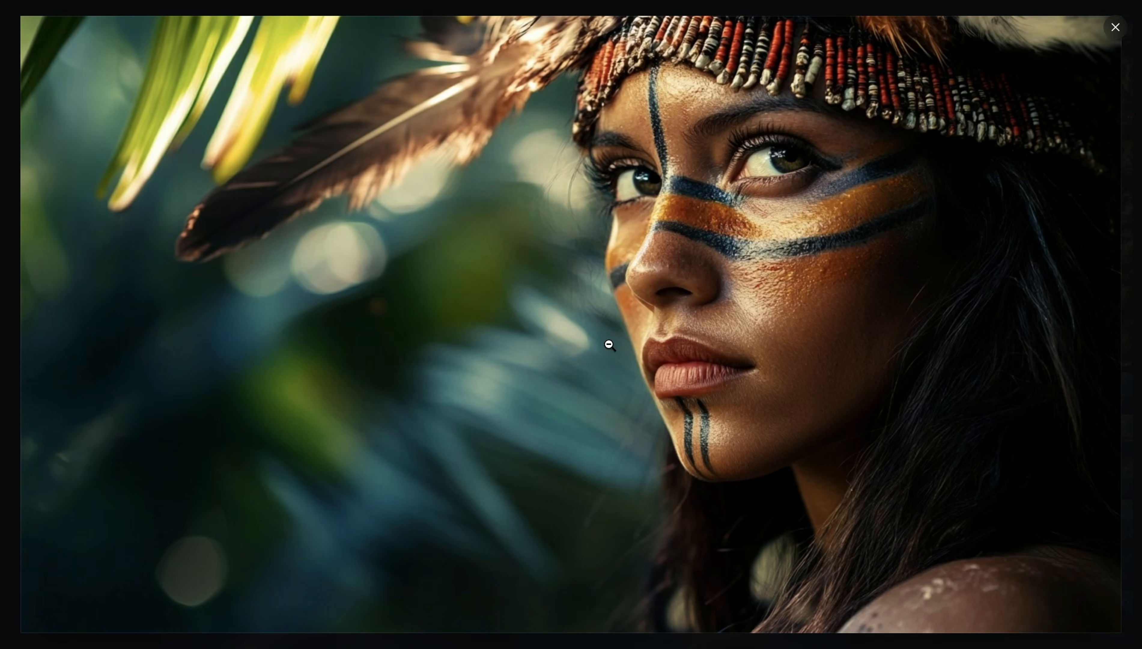
{"action": "left_click", "coordinate": [641, 277]}
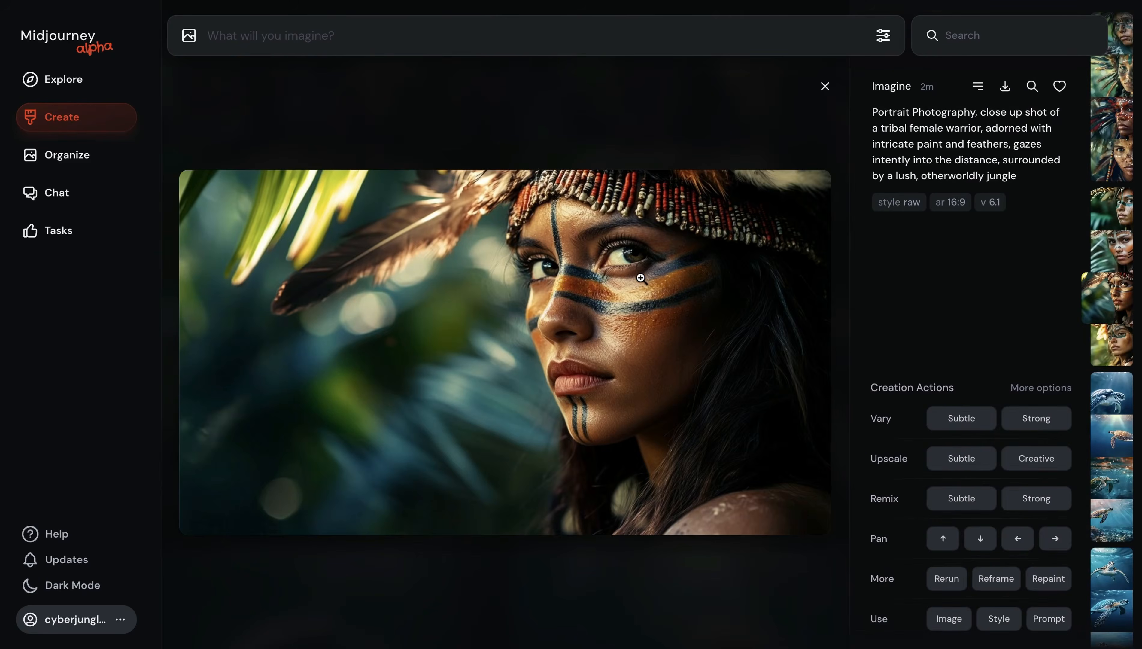
{"action": "left_click", "coordinate": [519, 118]}
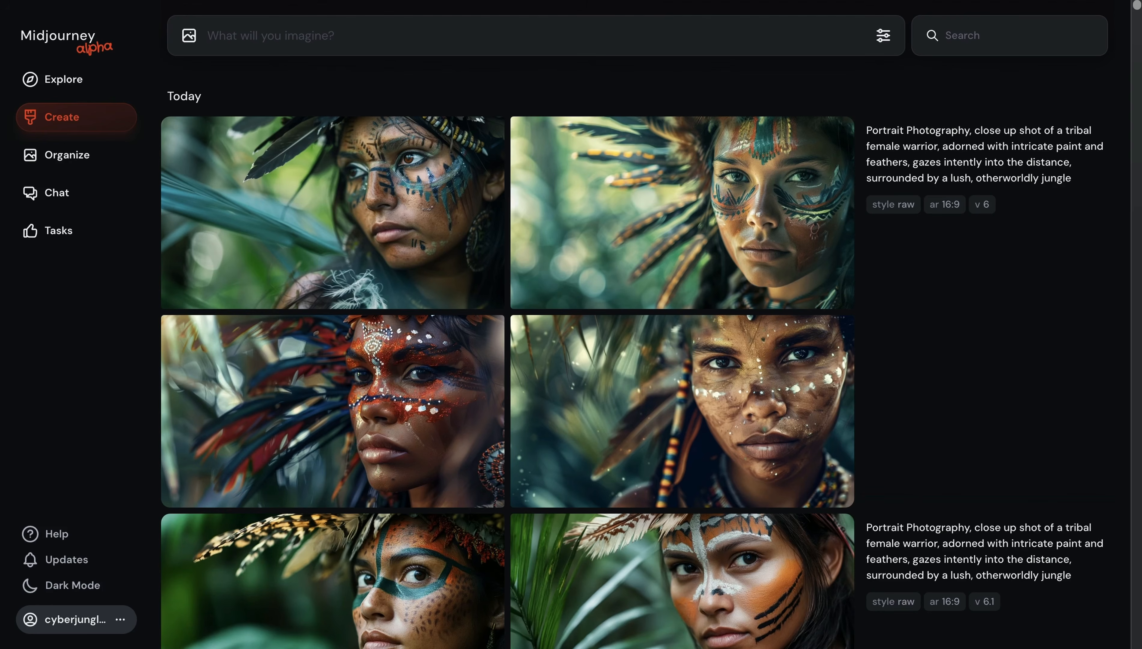
Generate 16:9 raw-style images: iPhone photography, close up shot of a scandinavian girl, by the sea, beautiful, sunlight, smooth light, fujifilm superia, shot by Hasselblad X1D.
{"action": "type", "text": "iPhone photography, close up shot of a scandinavian girl, by the sea, beautiful, sunlight, smooth light, fujifilm superia, shot by Hasselblad X1D --ar 16:9 --style raw"}
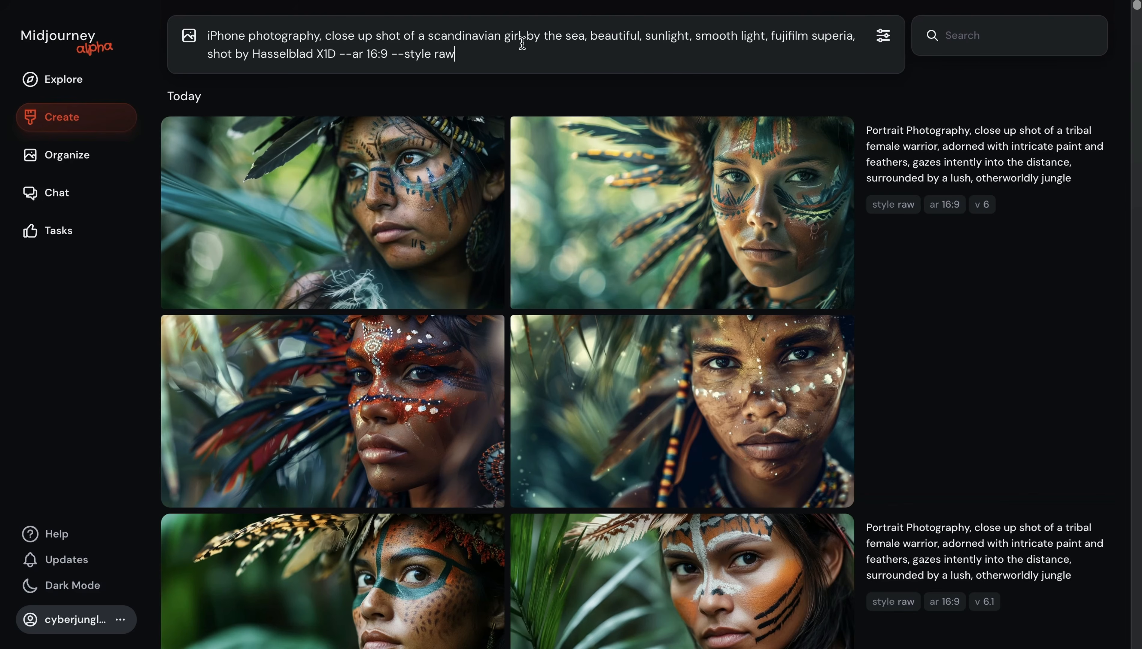
{"action": "left_click", "coordinate": [605, 36]}
{"action": "key", "text": "Return"}
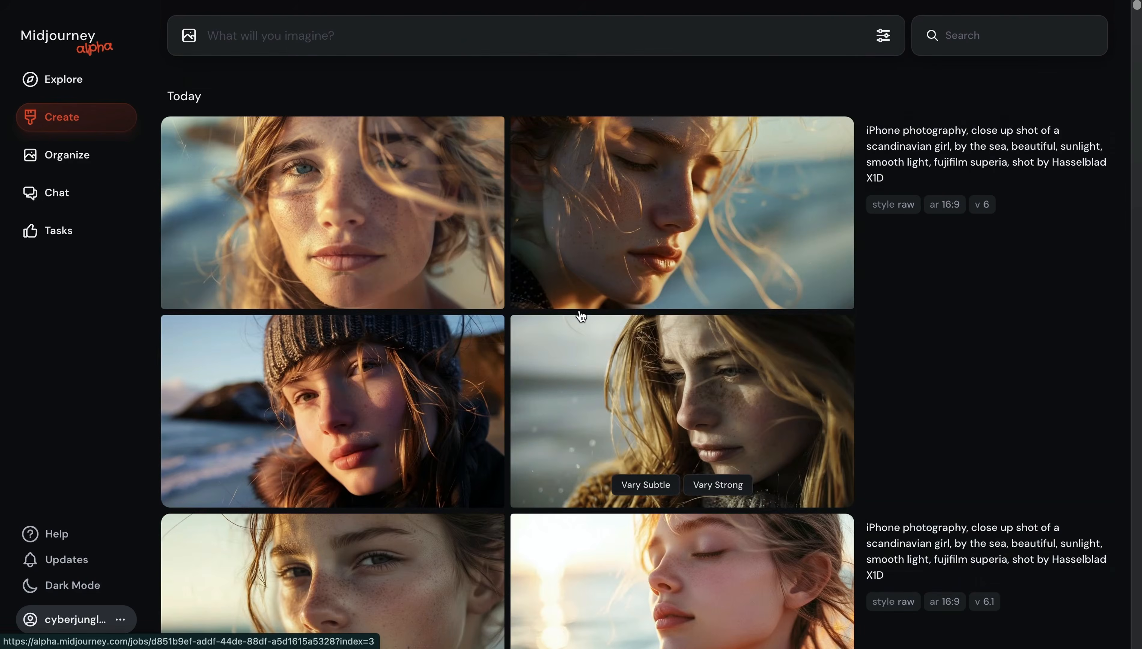
Examine the enlarged version 6 seaside portraits of the freckled blue-eyed girl and the girl in the knitted sweater.
{"action": "left_click", "coordinate": [381, 204]}
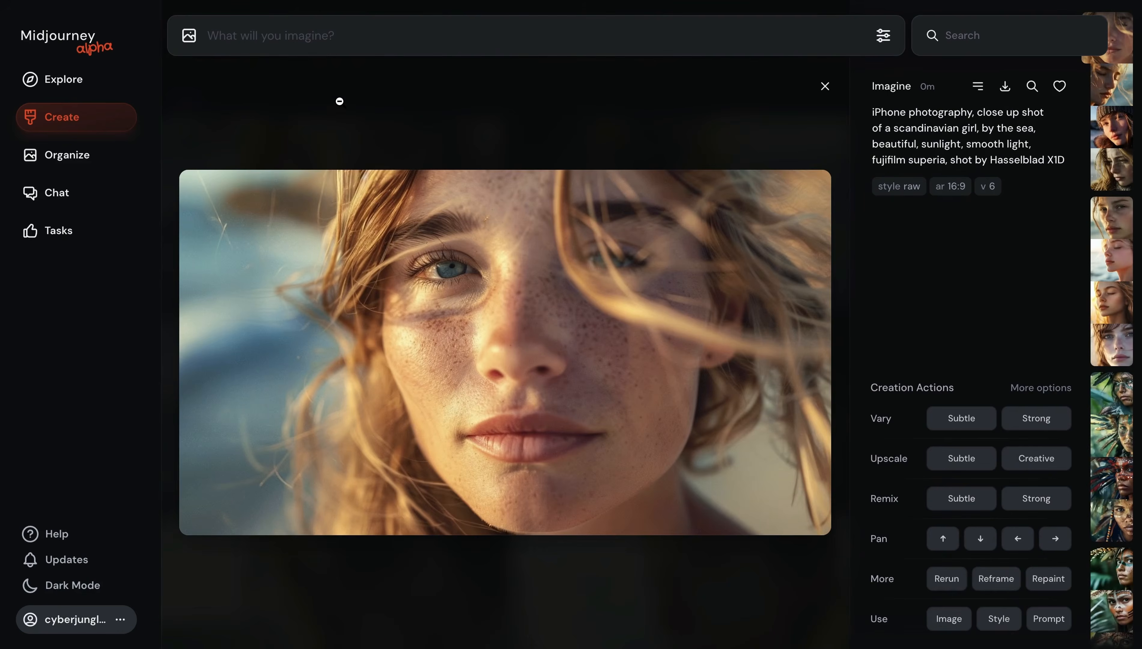
{"action": "left_click", "coordinate": [326, 116]}
{"action": "left_click", "coordinate": [670, 365]}
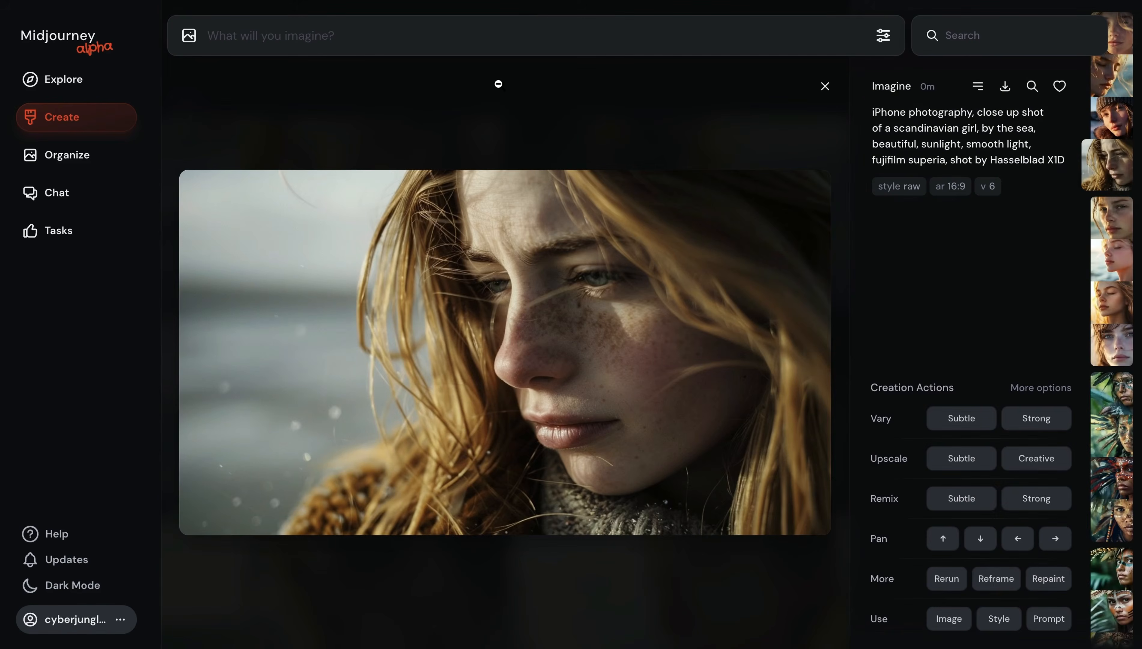
{"action": "left_click", "coordinate": [488, 96]}
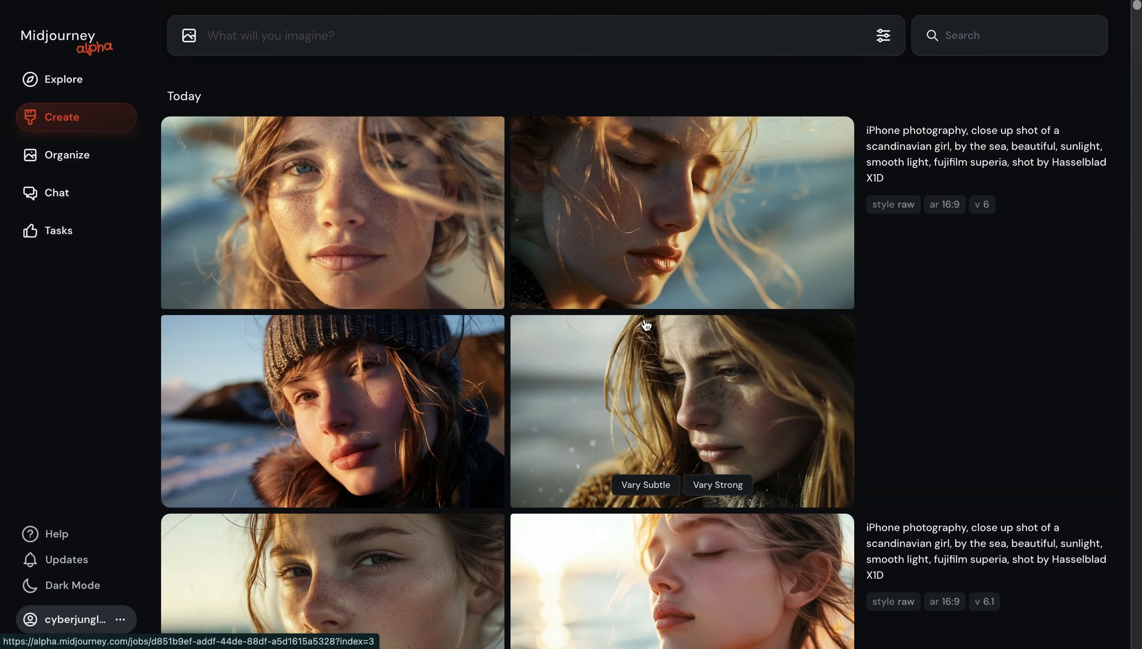
Review the version 6.1 seaside portrait set, enlarging the closed-eyes profile against the bright sea to check skin texture.
{"action": "scroll", "coordinate": [645, 324], "scroll_direction": "down", "scroll_amount": 5}
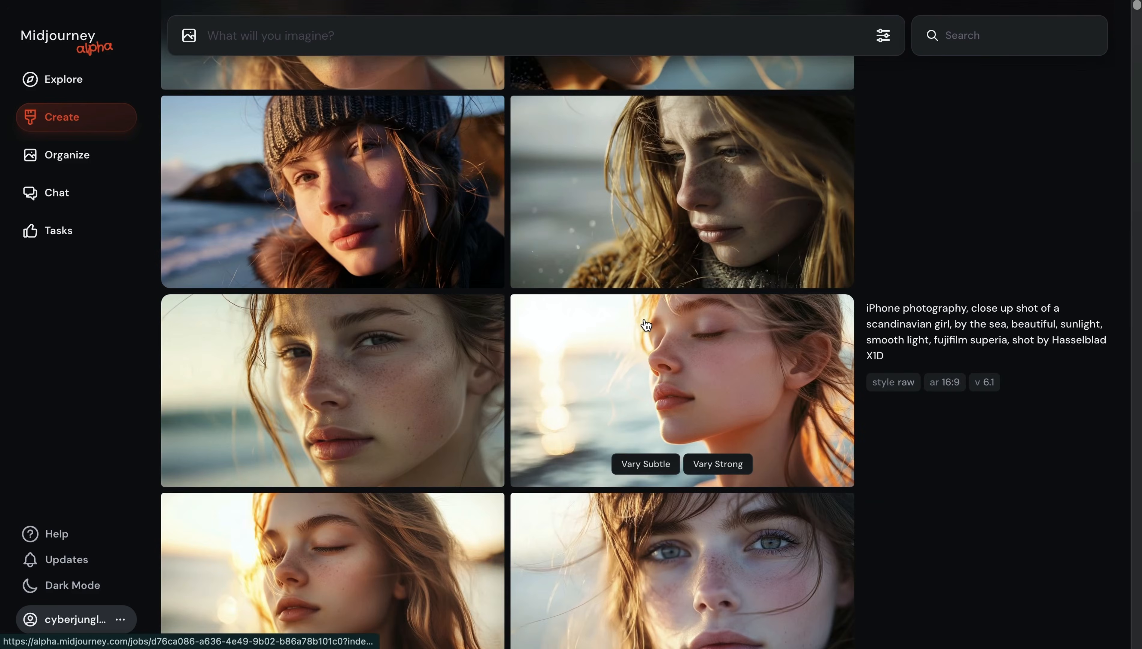
{"action": "scroll", "coordinate": [646, 324], "scroll_direction": "down", "scroll_amount": 5}
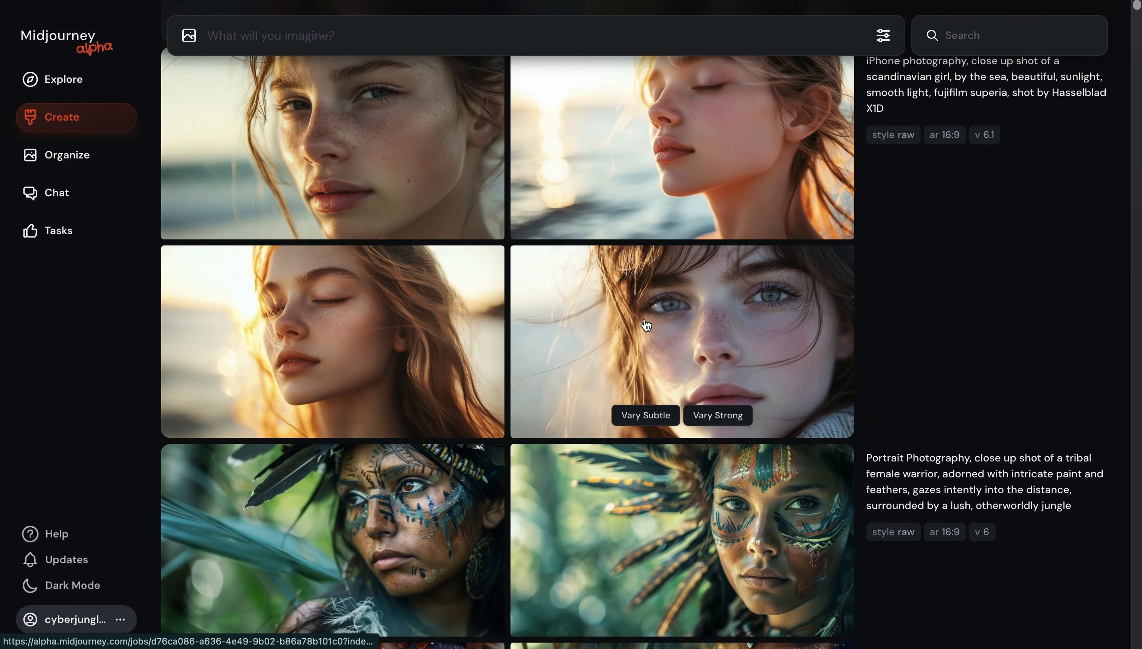
{"action": "scroll", "coordinate": [646, 324], "scroll_direction": "up", "scroll_amount": 3}
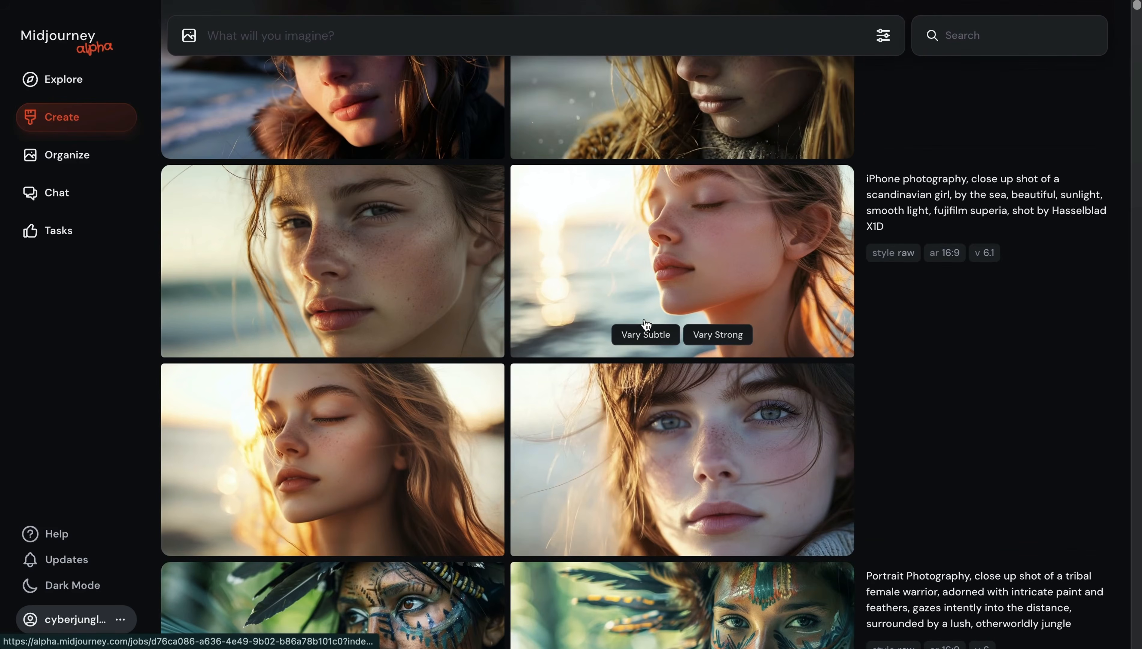
{"action": "left_click", "coordinate": [692, 249]}
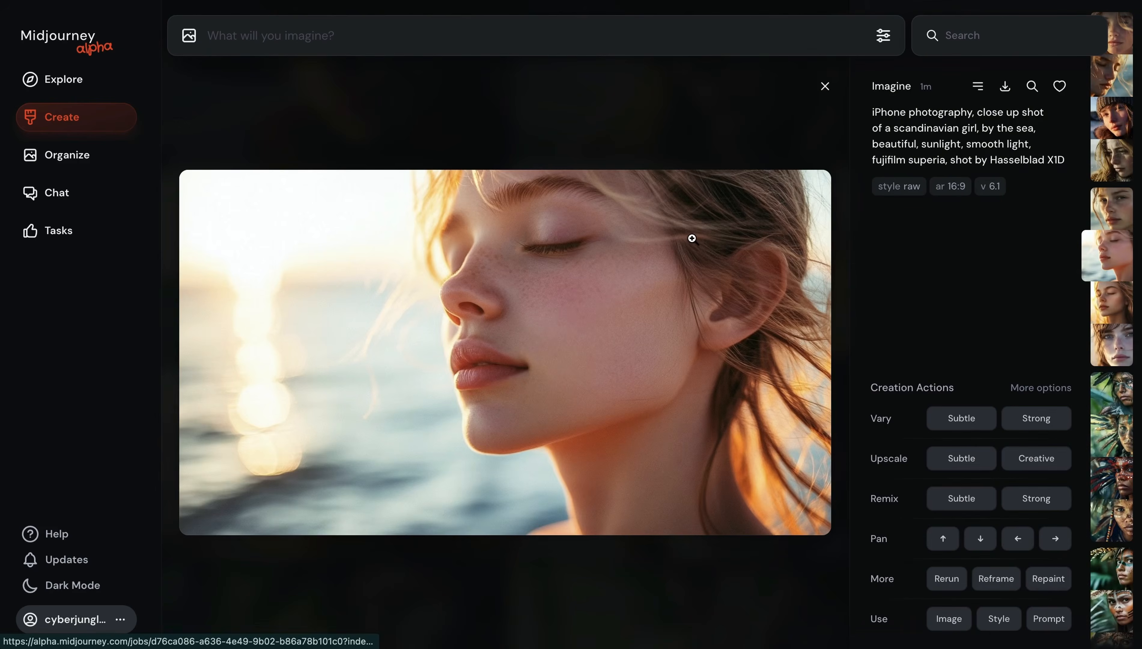
{"action": "left_click", "coordinate": [508, 104]}
Generate an elderly man with wrinkles and warm smile enjoying morning coffee at a diner, cinematic editorial photo, morning sunlight through blinds, nostalgic mood, 16:9, raw style.
{"action": "scroll", "coordinate": [508, 104], "scroll_direction": "up", "scroll_amount": 7}
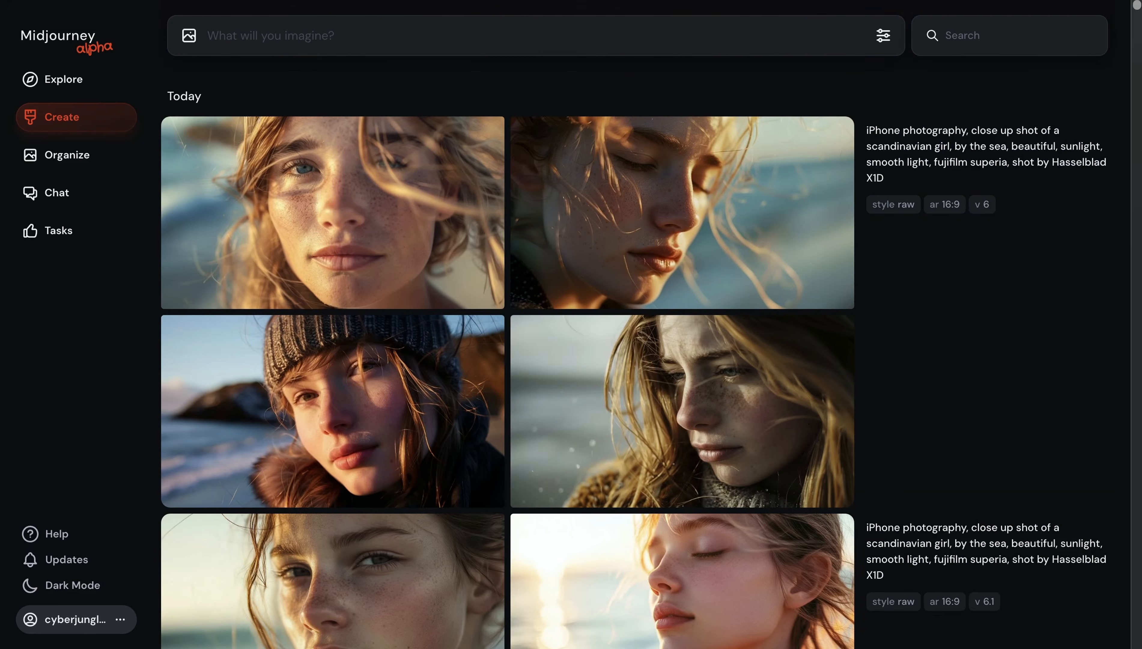
{"action": "type", "text": "Cinematic, Editorial Photo, elderly man with wrinkles and warm smile enjoying his morning coffee at a diner, beautiful, morning sunlight through blinds, smooth light, film grain, nostalgic mood --ar 16:9 --style raw"}
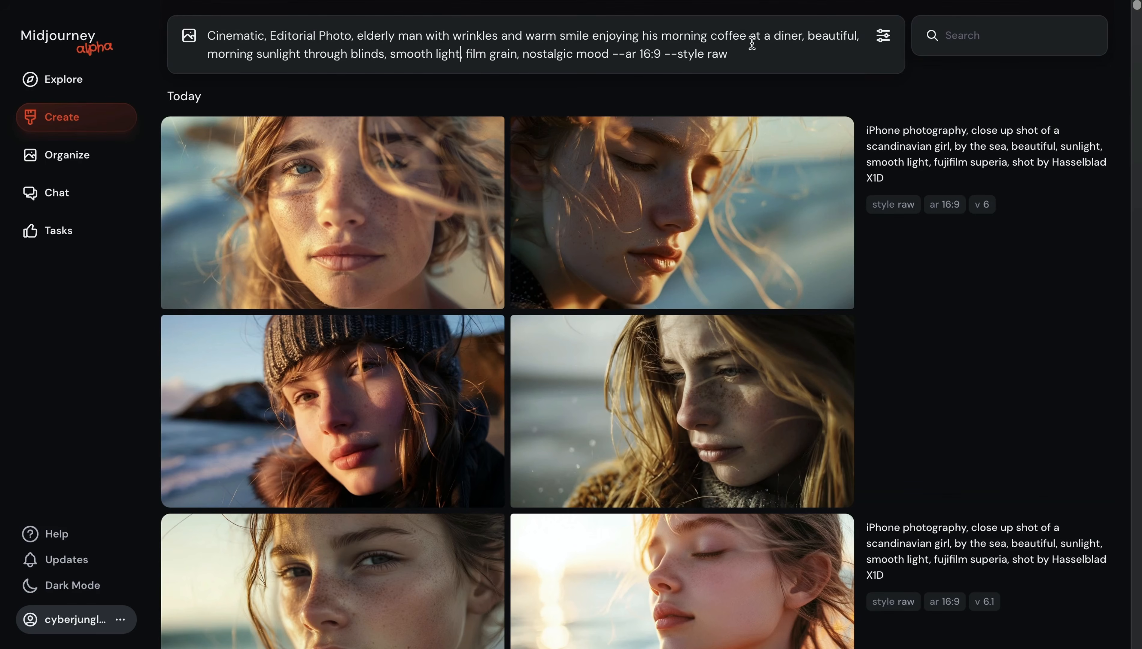
Examine the two enlarged version 6.1 diner portraits of elderly men in brown sweaters, checking wrinkles, hands and coffee cups.
{"action": "left_click", "coordinate": [316, 196]}
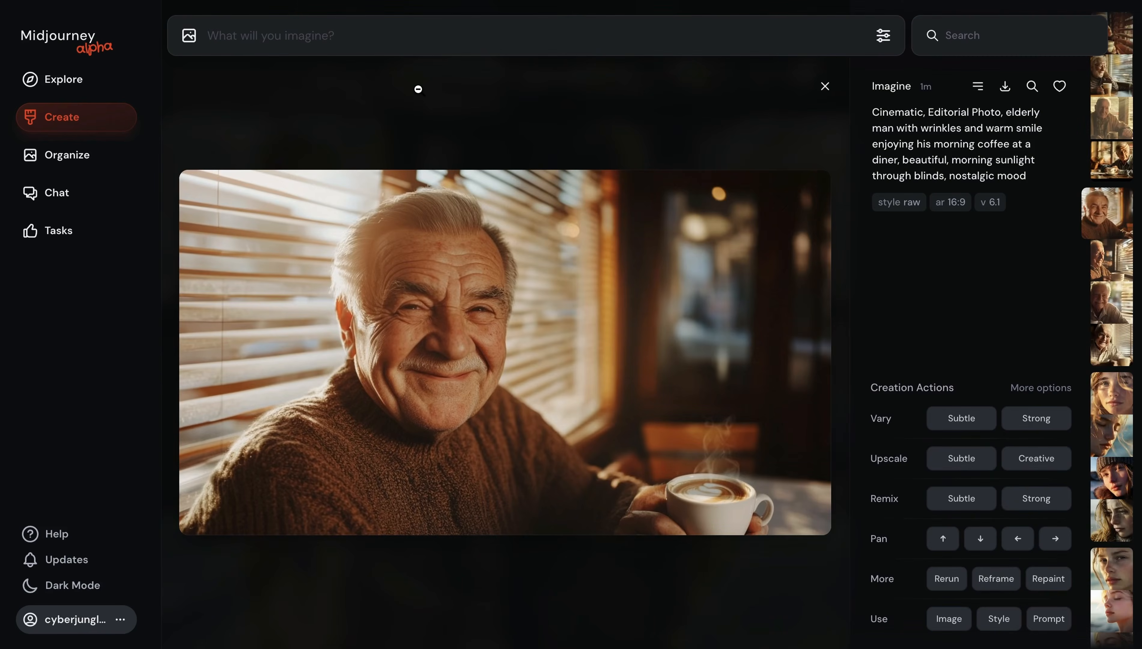
{"action": "left_click", "coordinate": [430, 288]}
{"action": "left_click", "coordinate": [430, 288]}
{"action": "left_click", "coordinate": [459, 107]}
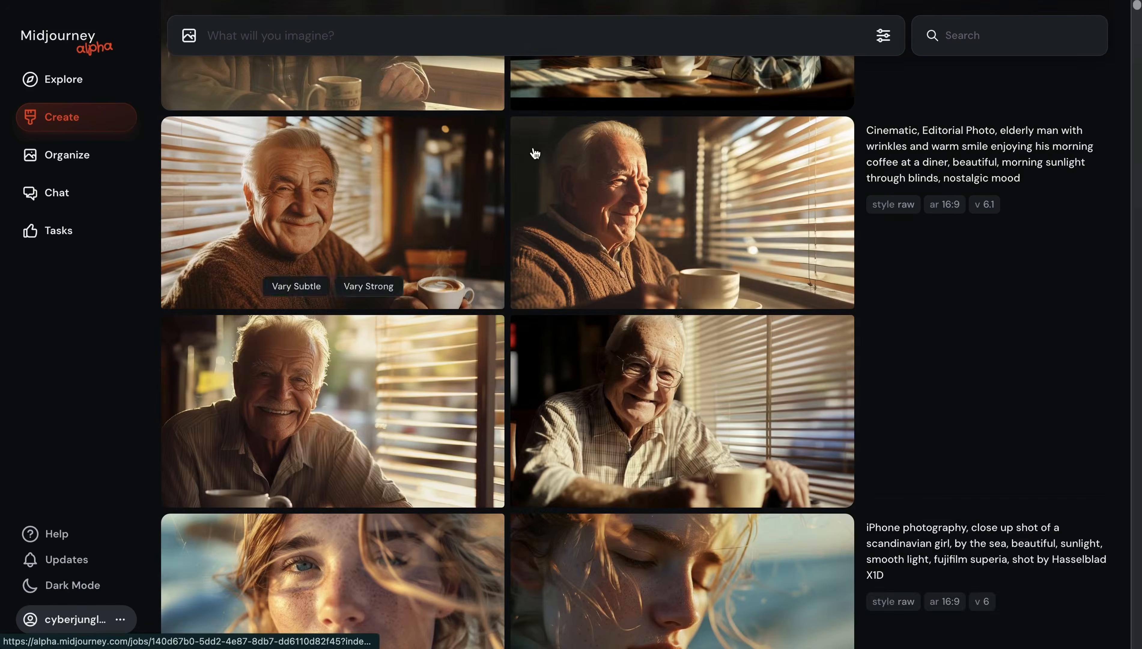
{"action": "left_click", "coordinate": [664, 195]}
{"action": "key", "text": "Escape"}
Inspect the version 6 diner image of the bearded man with glasses and a striped sweater at full size.
{"action": "scroll", "coordinate": [577, 297], "scroll_direction": "up", "scroll_amount": 9}
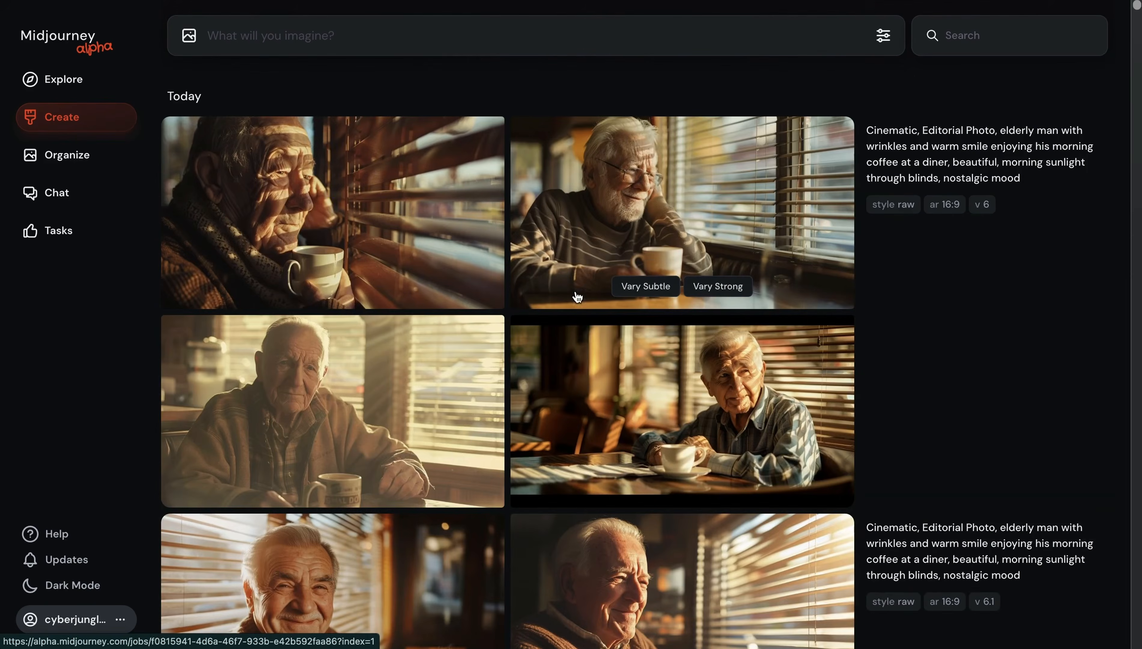
{"action": "left_click", "coordinate": [655, 142]}
{"action": "left_click", "coordinate": [406, 289]}
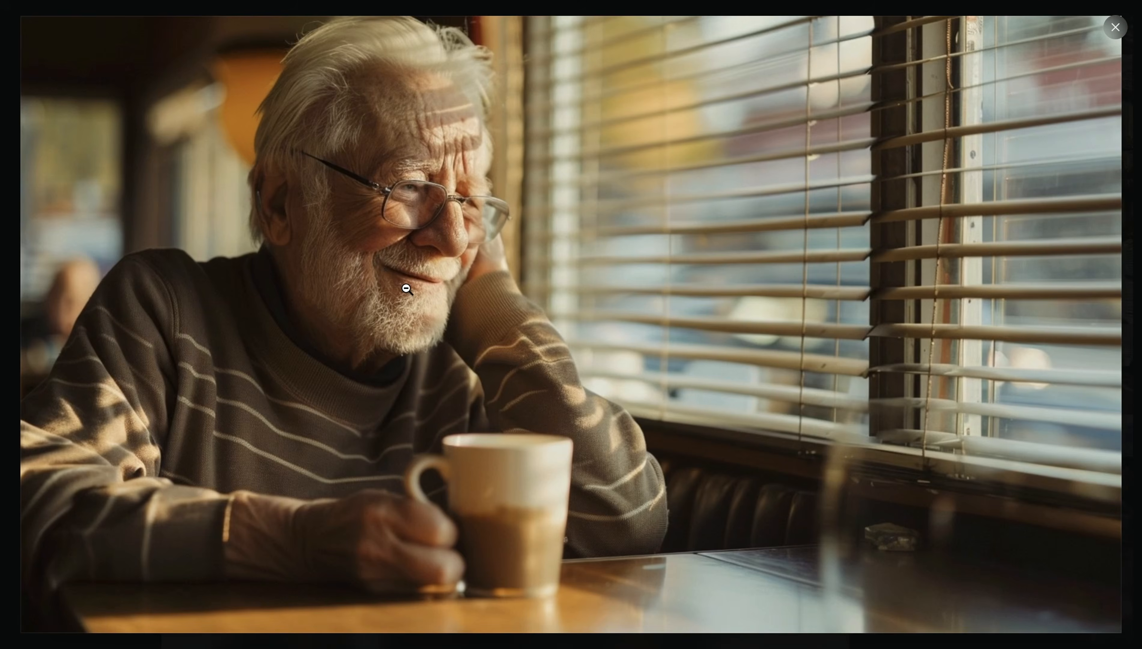
{"action": "key", "text": "Escape"}
Inspect the version 6.1 diner image of the smiling man with a mustache and striped shirt at full size.
{"action": "left_click", "coordinate": [465, 305]}
{"action": "left_click", "coordinate": [453, 300]}
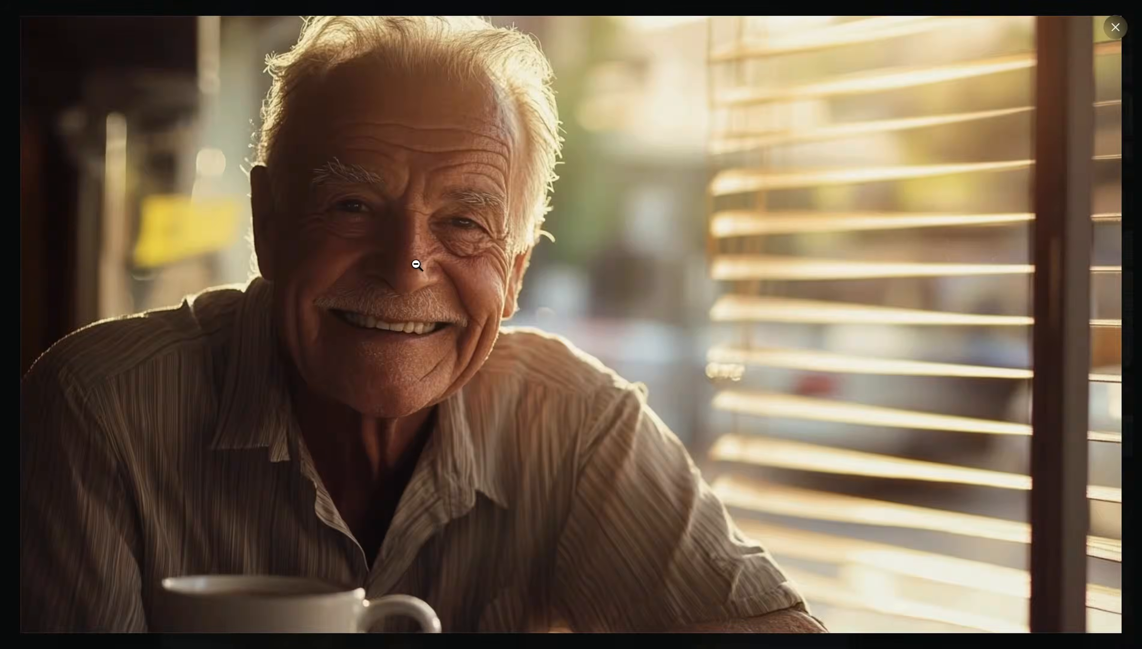
{"action": "left_click", "coordinate": [417, 265]}
{"action": "key", "text": "Escape"}
Examine the version 6 letterboxed diner image of the man in a plaid shirt at full size for face and hands.
{"action": "scroll", "coordinate": [471, 204], "scroll_direction": "up", "scroll_amount": 5}
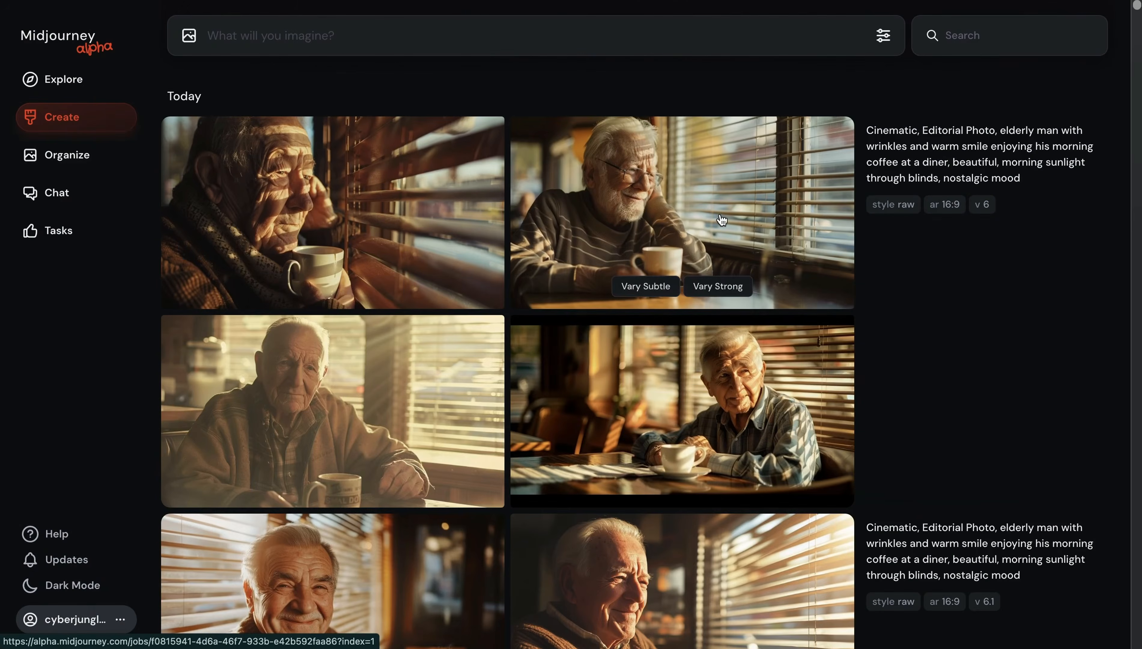
{"action": "left_click", "coordinate": [643, 371]}
{"action": "left_click", "coordinate": [631, 298]}
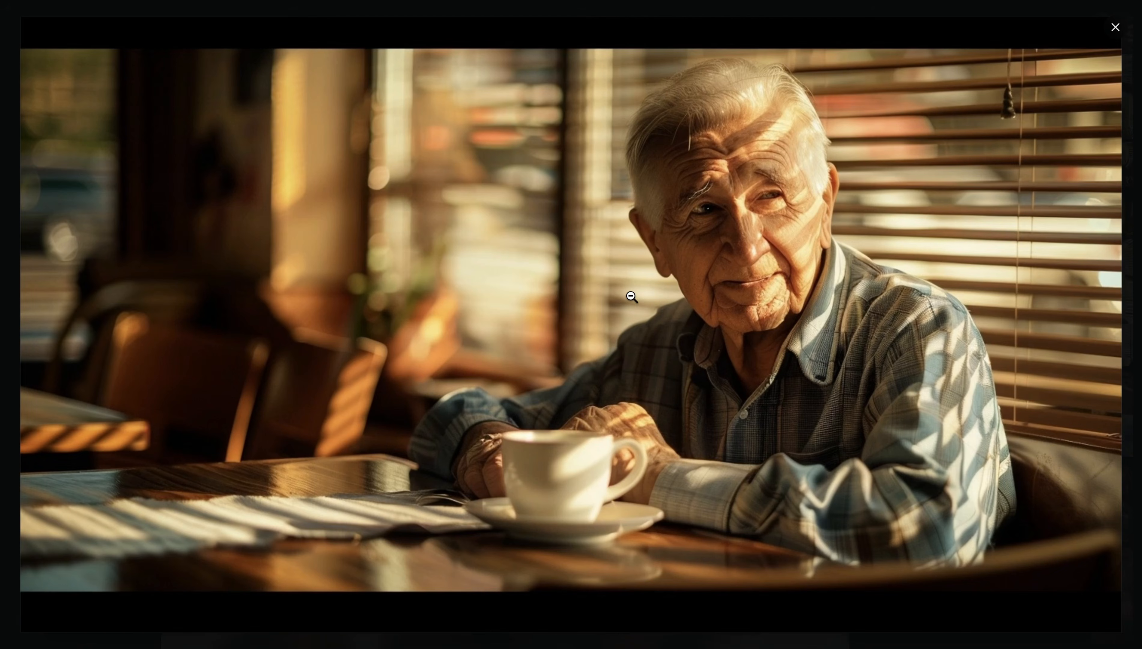
{"action": "left_click", "coordinate": [700, 270]}
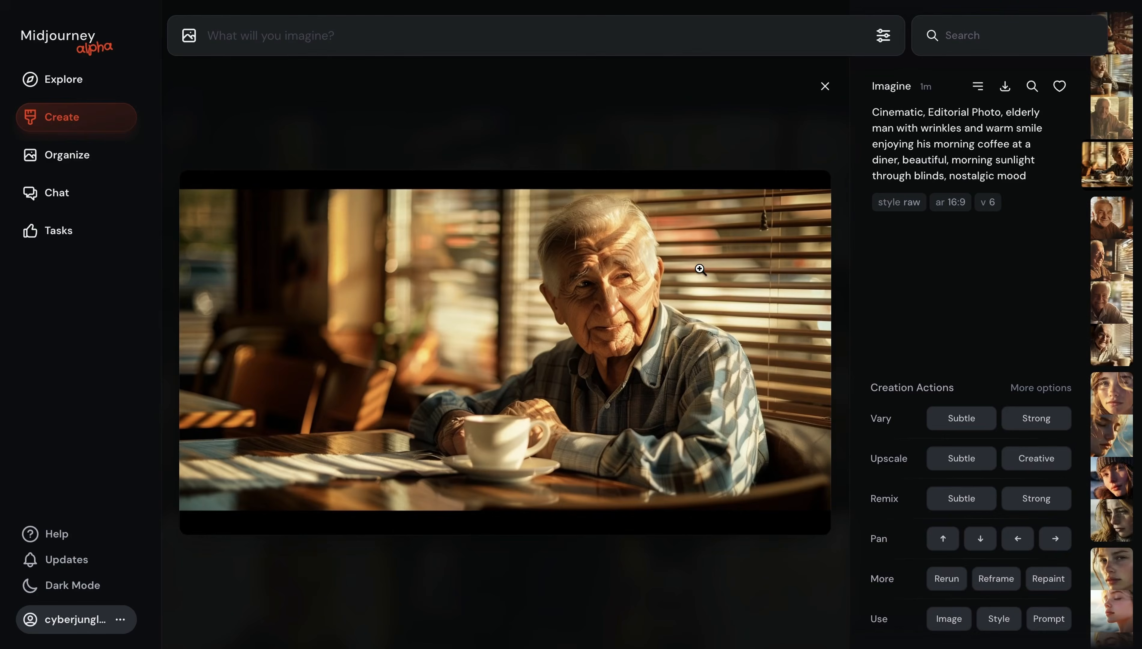
{"action": "left_click", "coordinate": [511, 123]}
View the version 6.1 smiling man with glasses and a checked shirt at full size to check skin, glasses and hands.
{"action": "scroll", "coordinate": [607, 305], "scroll_direction": "down", "scroll_amount": 8}
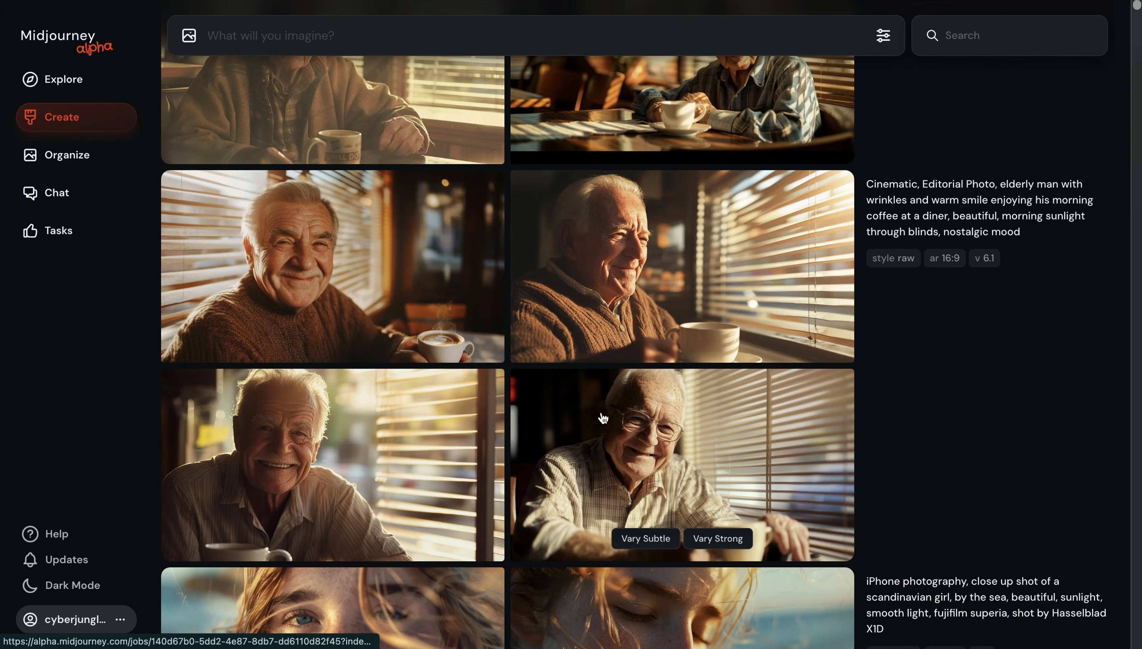
{"action": "left_click", "coordinate": [657, 443]}
{"action": "left_click", "coordinate": [471, 300]}
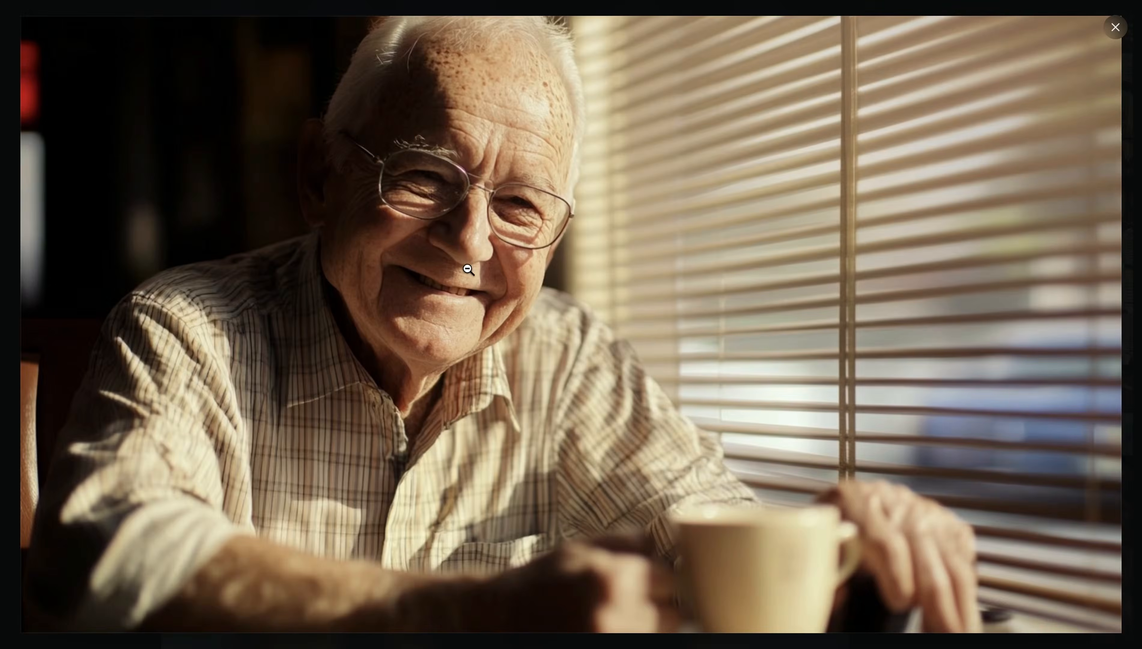
{"action": "key", "text": "Escape"}
Generate images from "cinematic, extreme macro photo of smoke, minimalist beauty, perfect curves, intricate details --style raw --ar 16:9 --c 8".
{"action": "scroll", "coordinate": [537, 238], "scroll_direction": "up", "scroll_amount": 8}
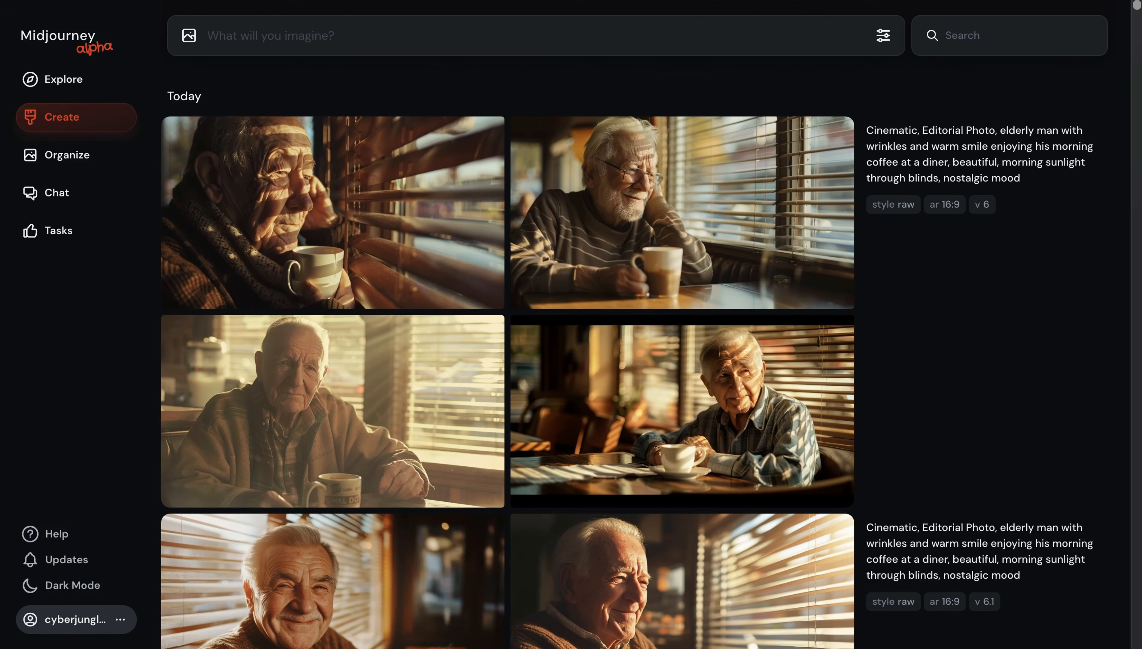
{"action": "type", "text": "cinematic, extreme macro photo of smoke, minimalist beauty, perfect curves, intricate details --style raw --ar 16:9 --c 8"}
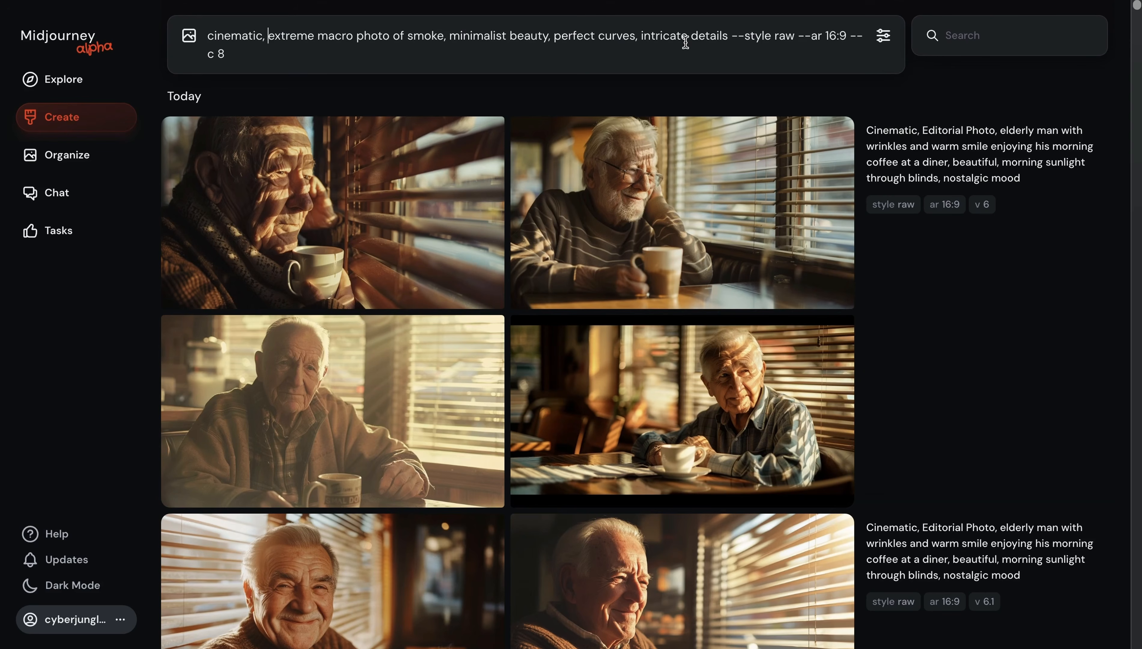
{"action": "key", "text": "Return"}
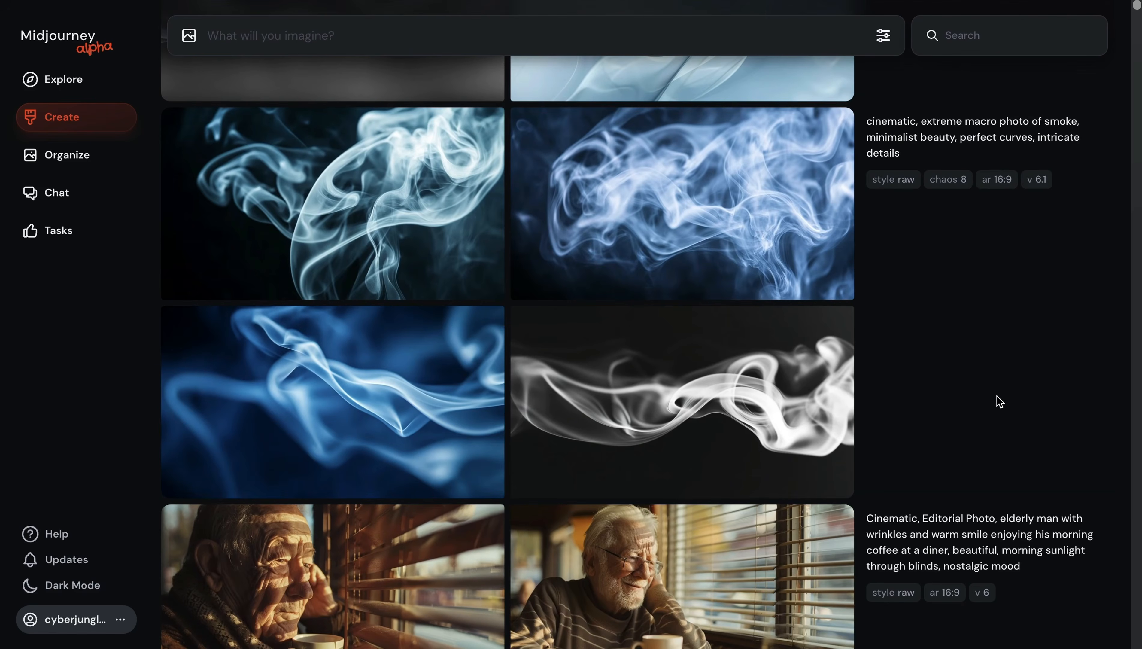
Review the version 6.1 smoke set and enlarge the image of dense pale-blue smoke swirls to check its fine detail.
{"action": "scroll", "coordinate": [997, 402], "scroll_direction": "up", "scroll_amount": 2}
{"action": "scroll", "coordinate": [997, 401], "scroll_direction": "down", "scroll_amount": 1}
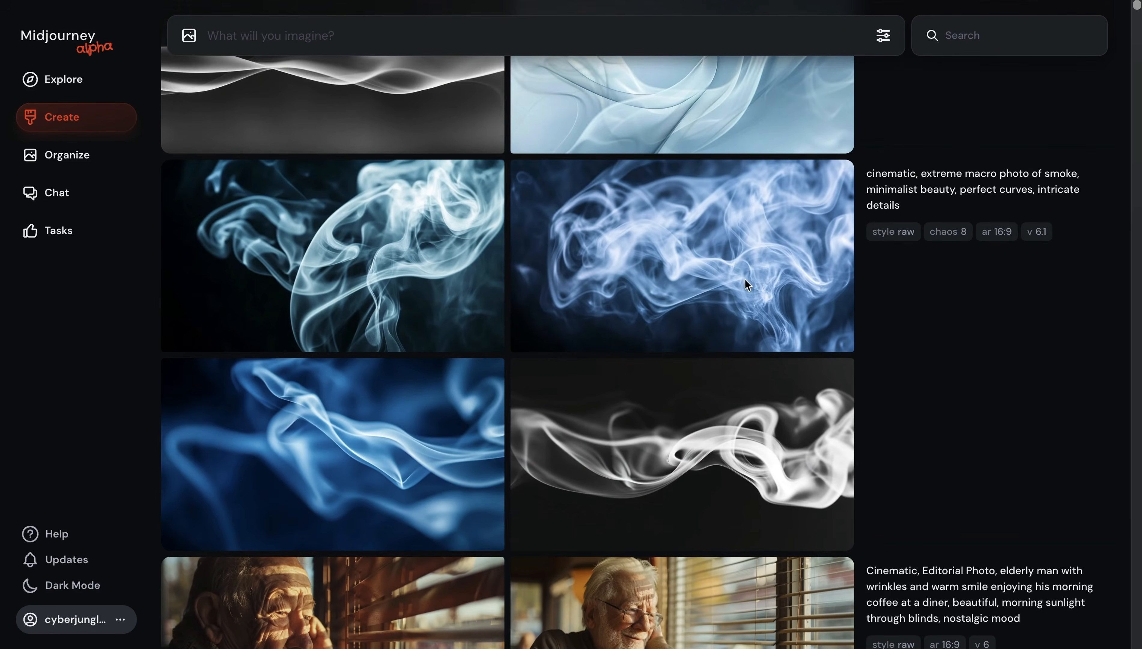
{"action": "left_click", "coordinate": [634, 244]}
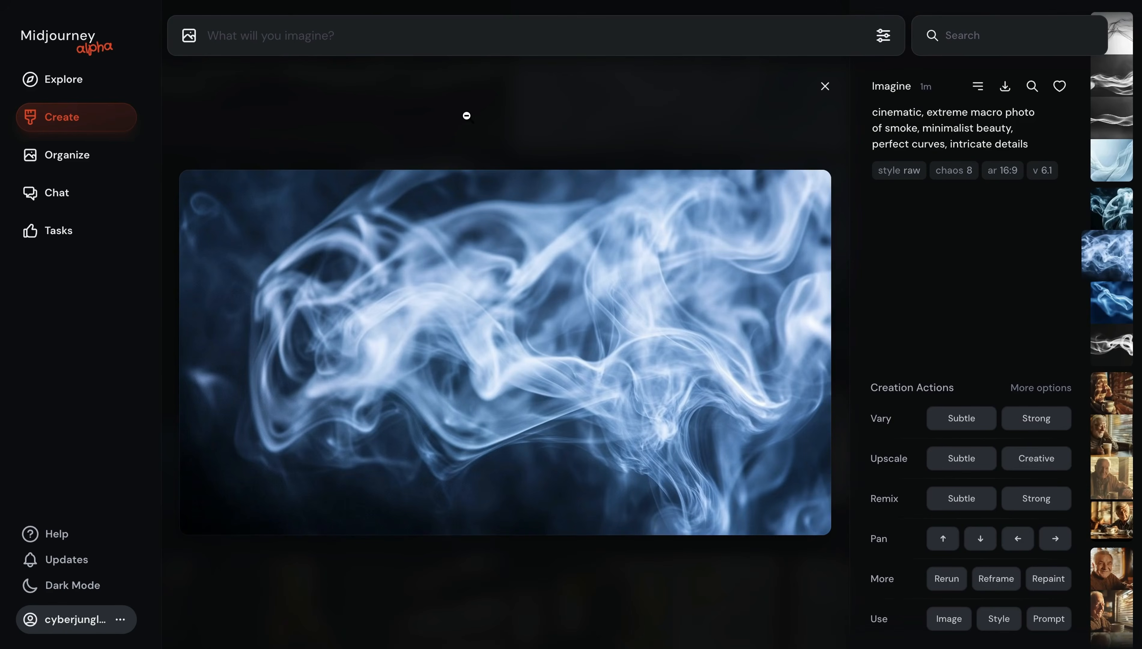
Leave the dense pale-blue smoke image and view the version 6.1 teal smoke image at full size.
{"action": "left_click", "coordinate": [547, 117]}
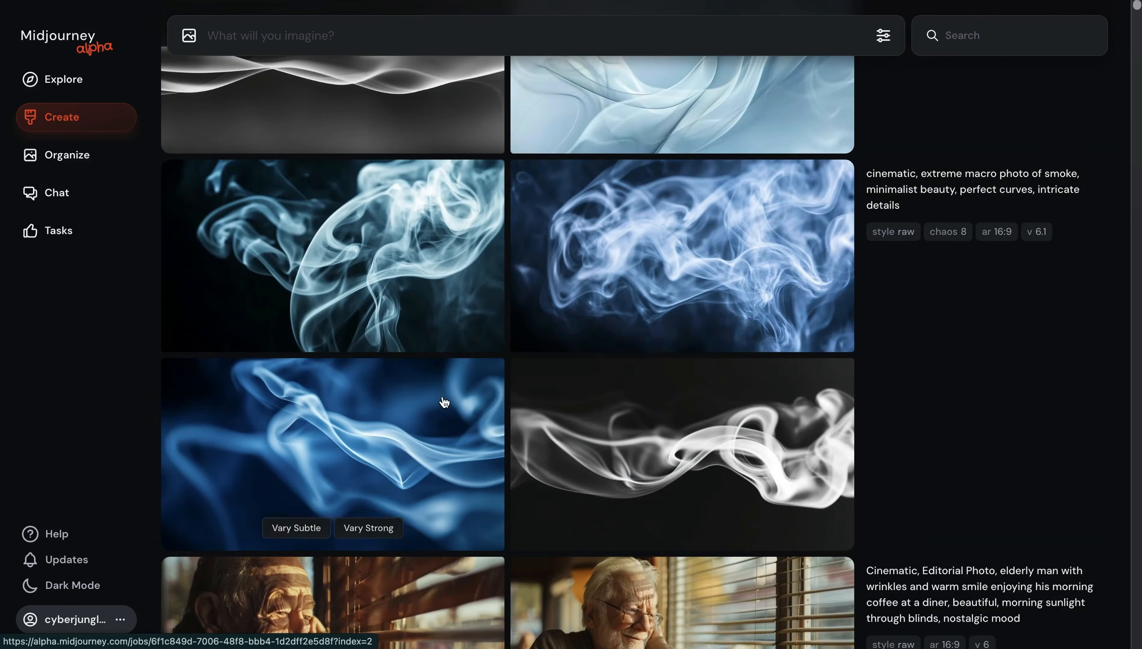
{"action": "left_click", "coordinate": [417, 272]}
{"action": "left_click", "coordinate": [385, 91]}
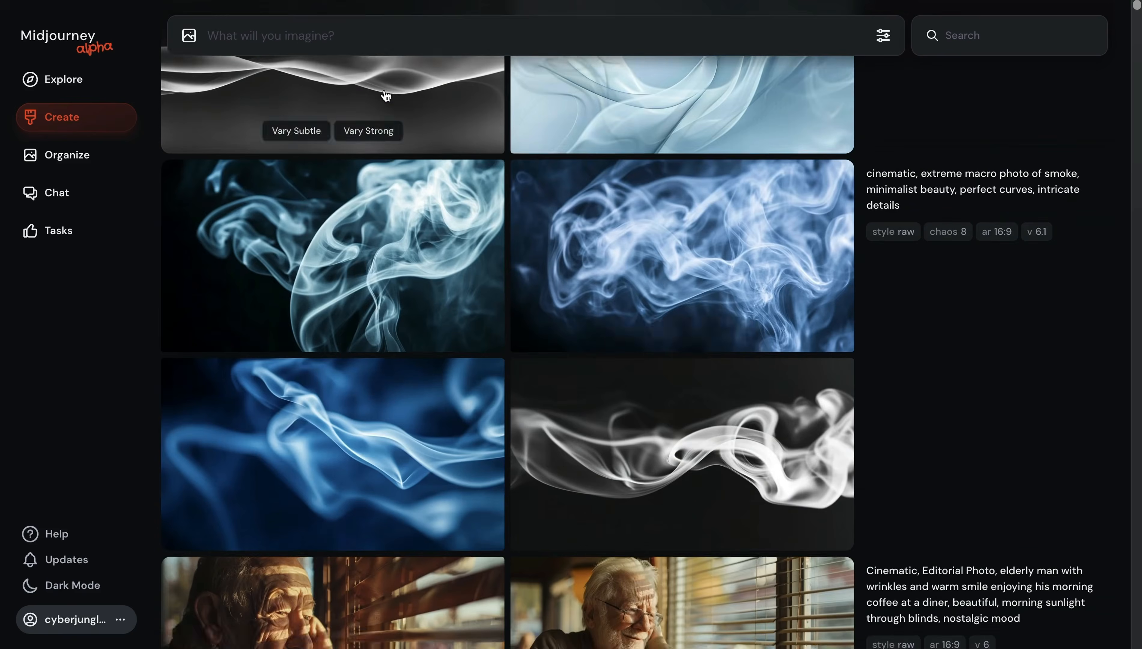
Compare the version 6 and 6.1 smoke sets and enlarge the version 6.1 image of white smoke on black.
{"action": "scroll", "coordinate": [514, 322], "scroll_direction": "up", "scroll_amount": 5}
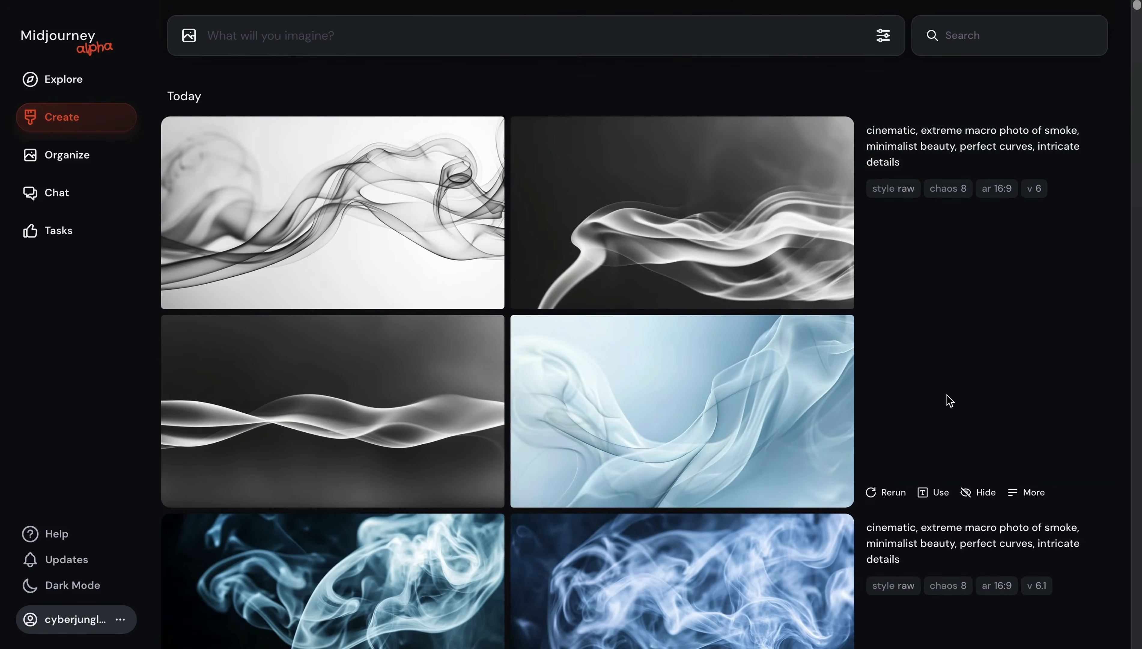
{"action": "scroll", "coordinate": [950, 400], "scroll_direction": "down", "scroll_amount": 7}
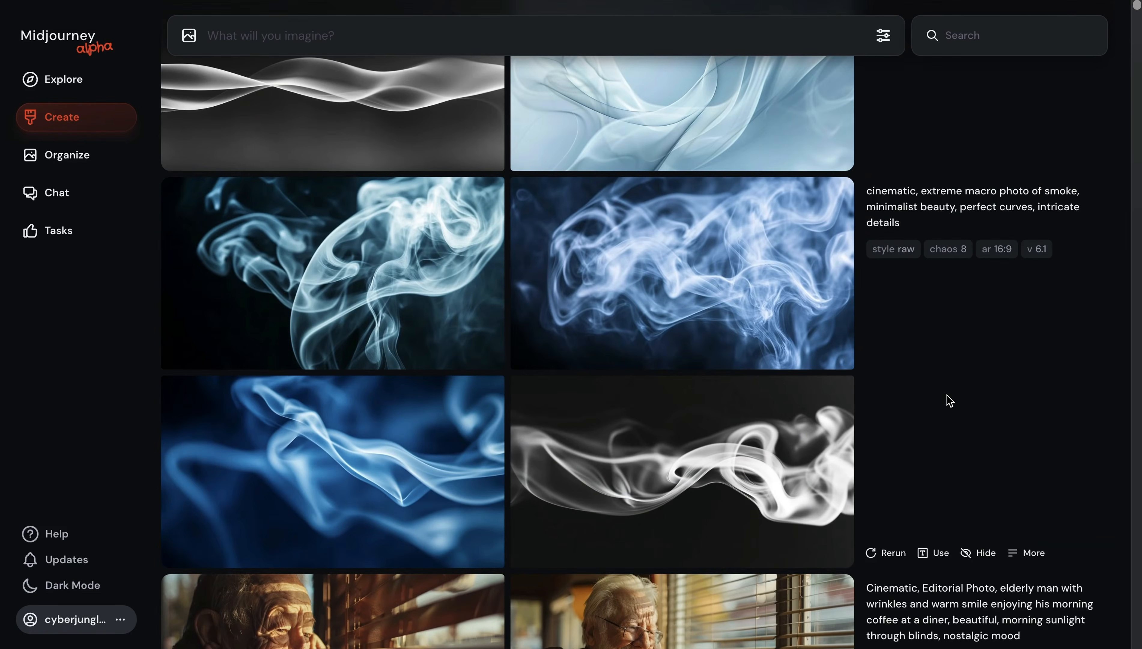
{"action": "scroll", "coordinate": [950, 400], "scroll_direction": "up", "scroll_amount": 7}
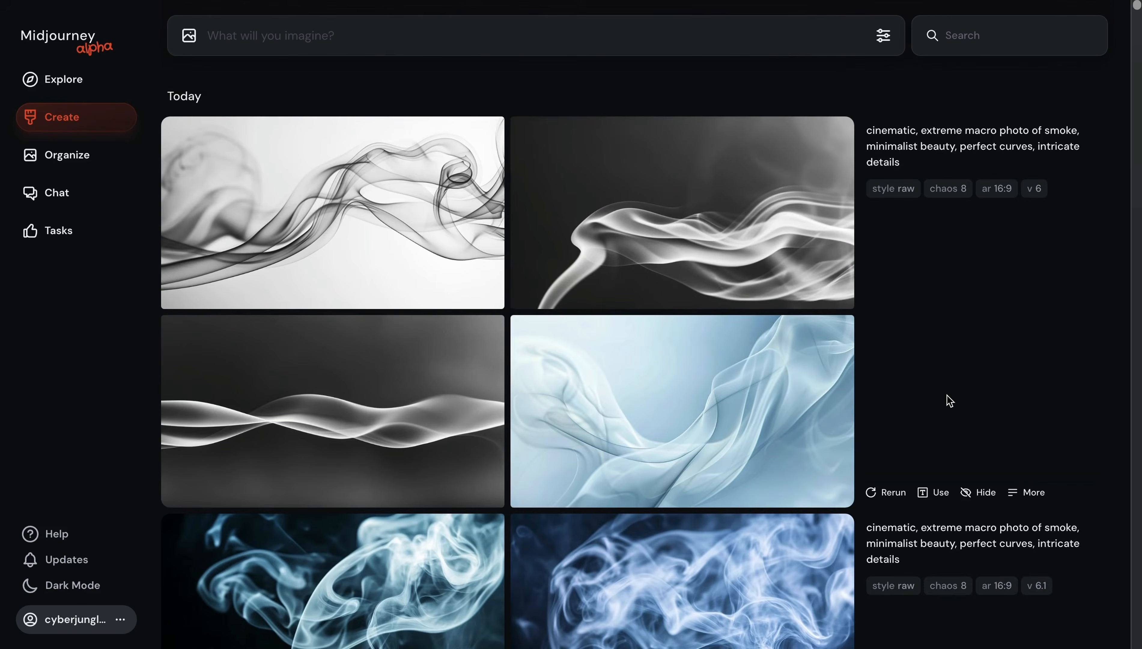
{"action": "scroll", "coordinate": [949, 400], "scroll_direction": "down", "scroll_amount": 7}
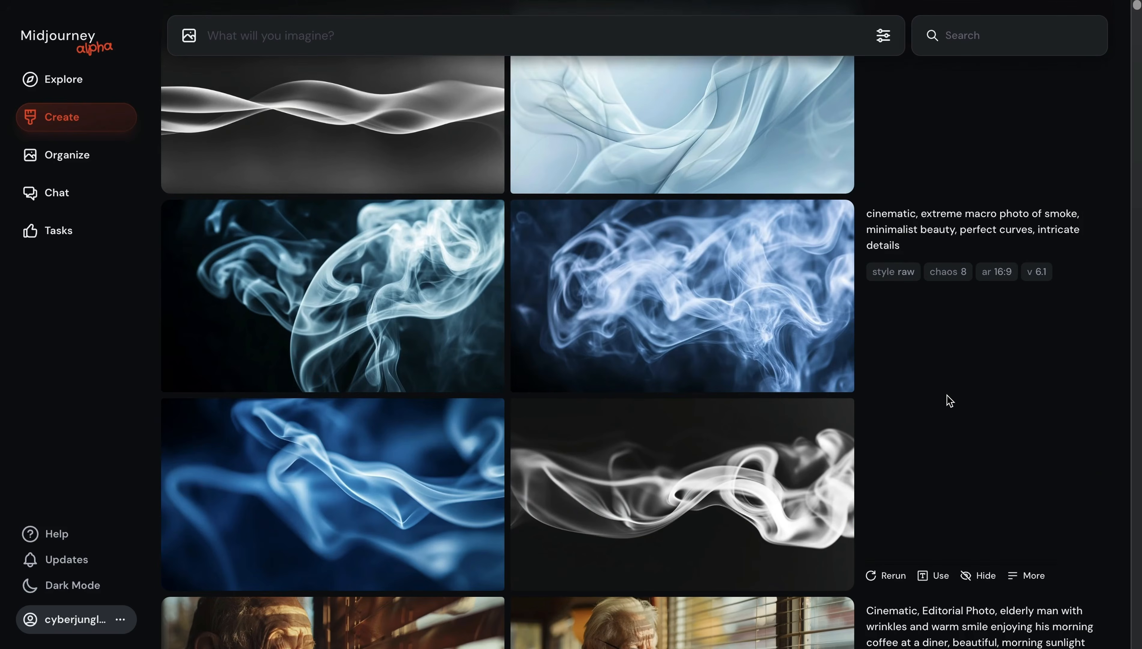
{"action": "left_click", "coordinate": [740, 456]}
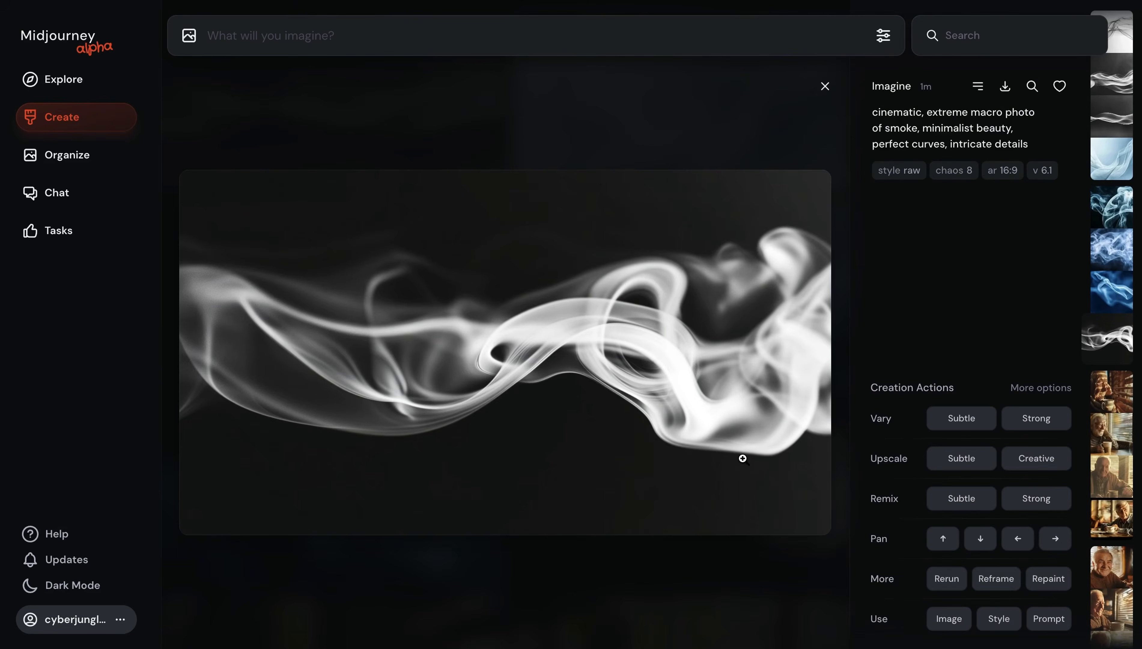
{"action": "left_click", "coordinate": [519, 117]}
Generate images from "cinematic lighting, extreme macro photo of grass, perfect curves, intricate details --style raw --ar 16:9 --c 8".
{"action": "scroll", "coordinate": [665, 357], "scroll_direction": "up", "scroll_amount": 5}
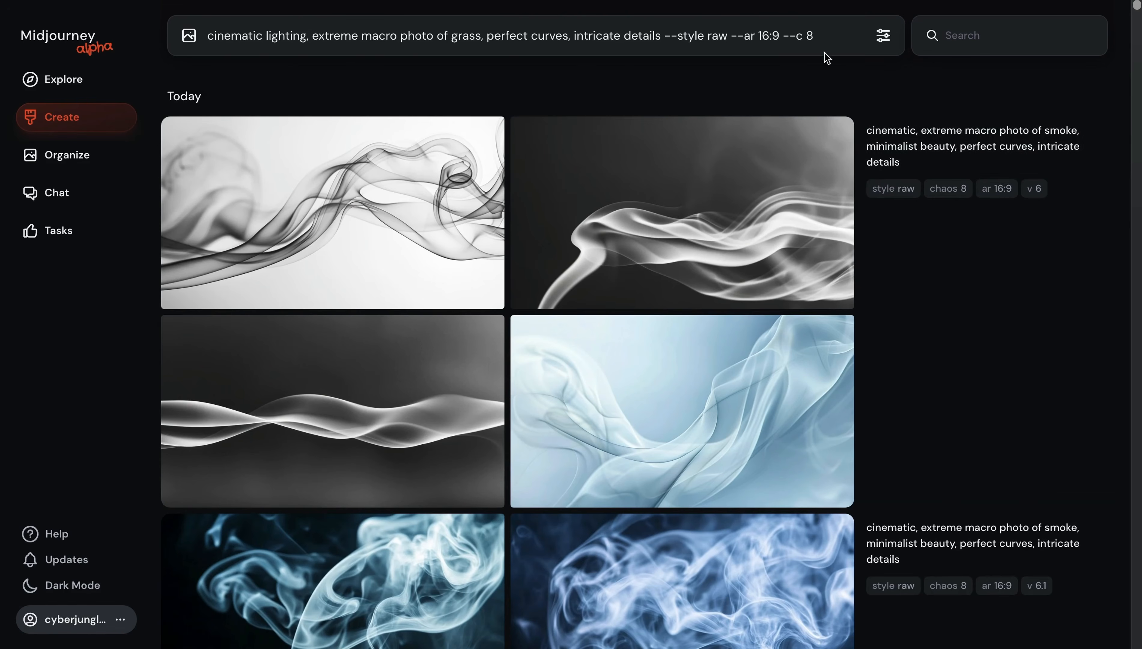
{"action": "key", "text": "Return"}
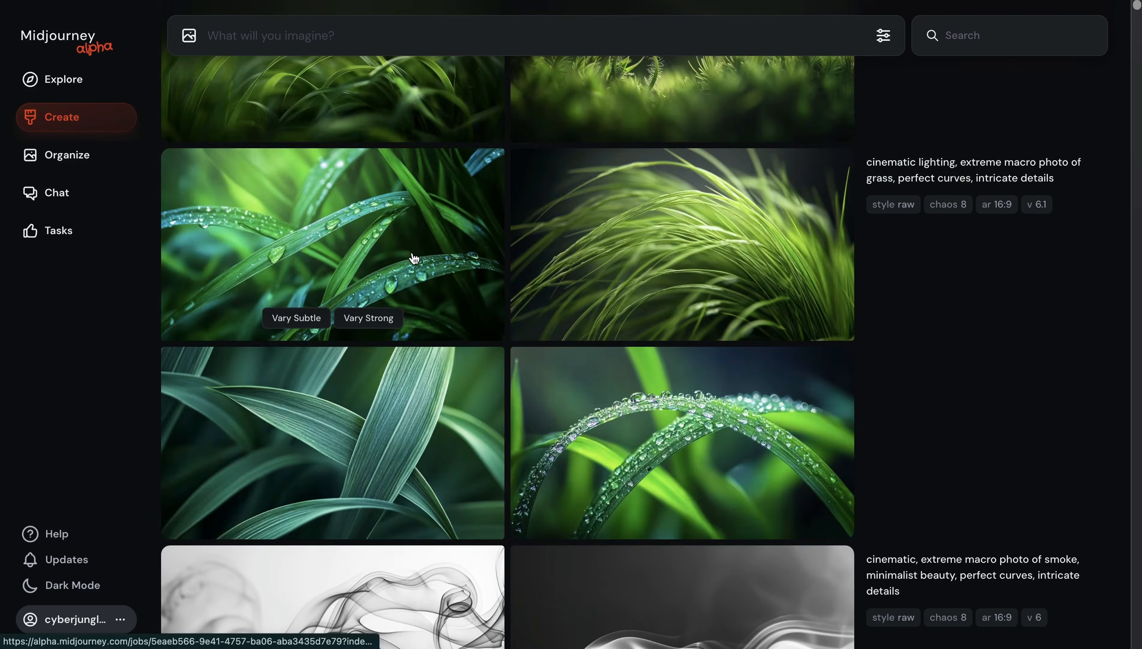
View the version 6.1 grass blades with water droplets and the version 6 curled sprout at full size.
{"action": "left_click", "coordinate": [411, 248]}
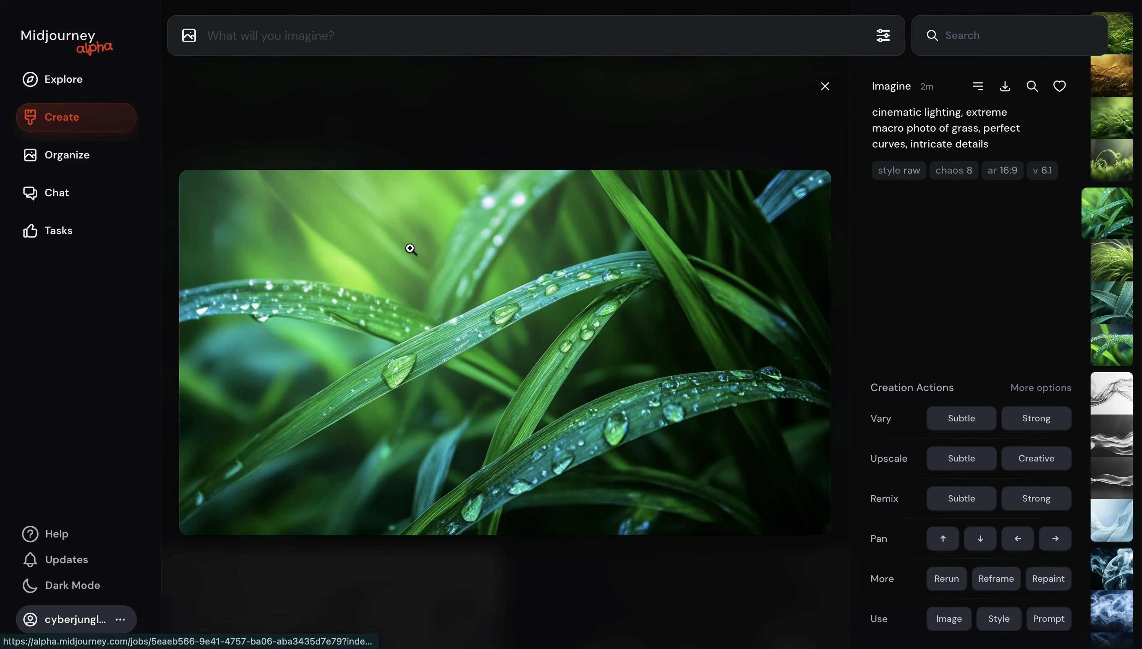
{"action": "left_click", "coordinate": [484, 131]}
{"action": "left_click", "coordinate": [533, 259]}
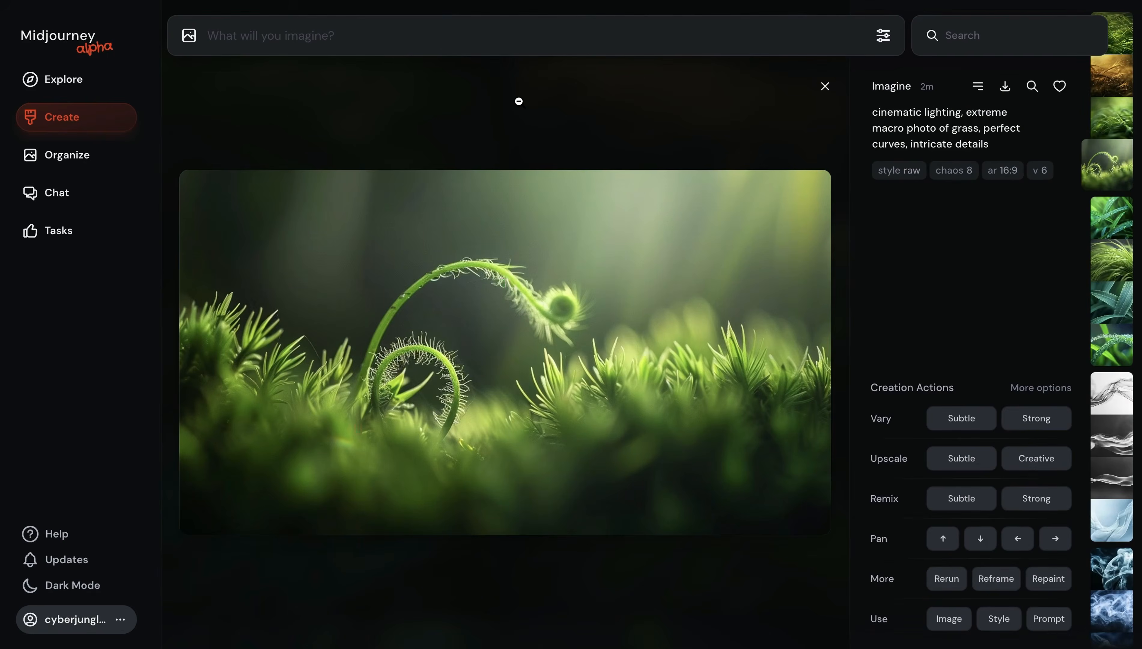
{"action": "left_click", "coordinate": [520, 105]}
Enlarge the version 6 golden backlit grass and the bright green curved grass to check their detail.
{"action": "scroll", "coordinate": [575, 248], "scroll_direction": "up", "scroll_amount": 2}
{"action": "left_click", "coordinate": [517, 201]}
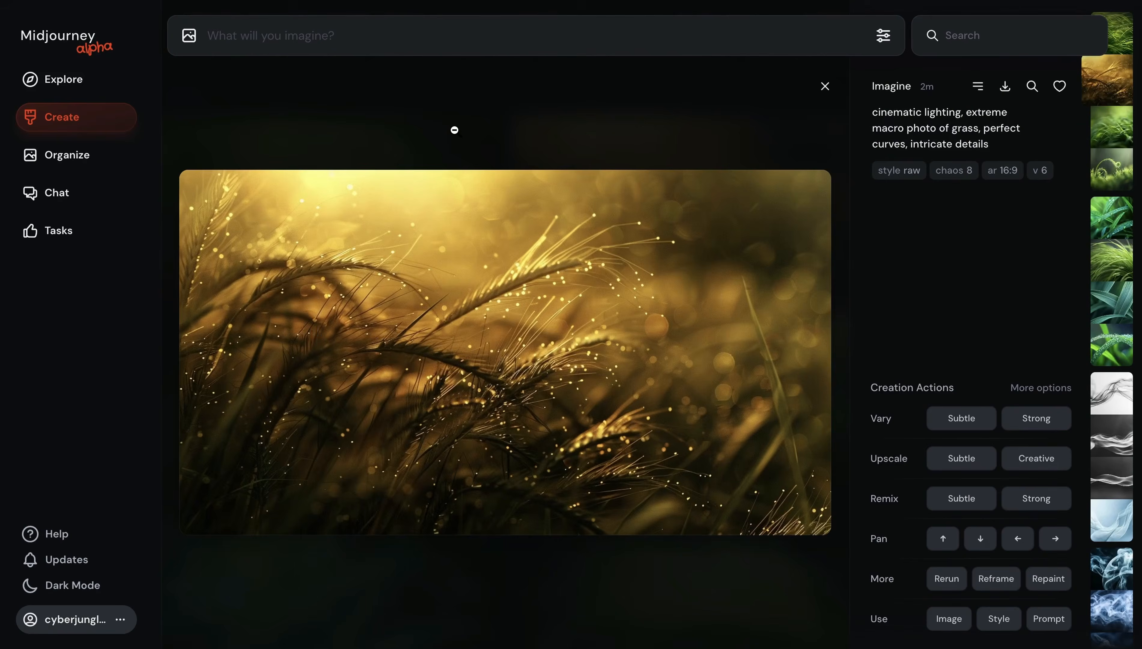
{"action": "left_click", "coordinate": [441, 144]}
{"action": "left_click", "coordinate": [350, 193]}
{"action": "left_click", "coordinate": [378, 108]}
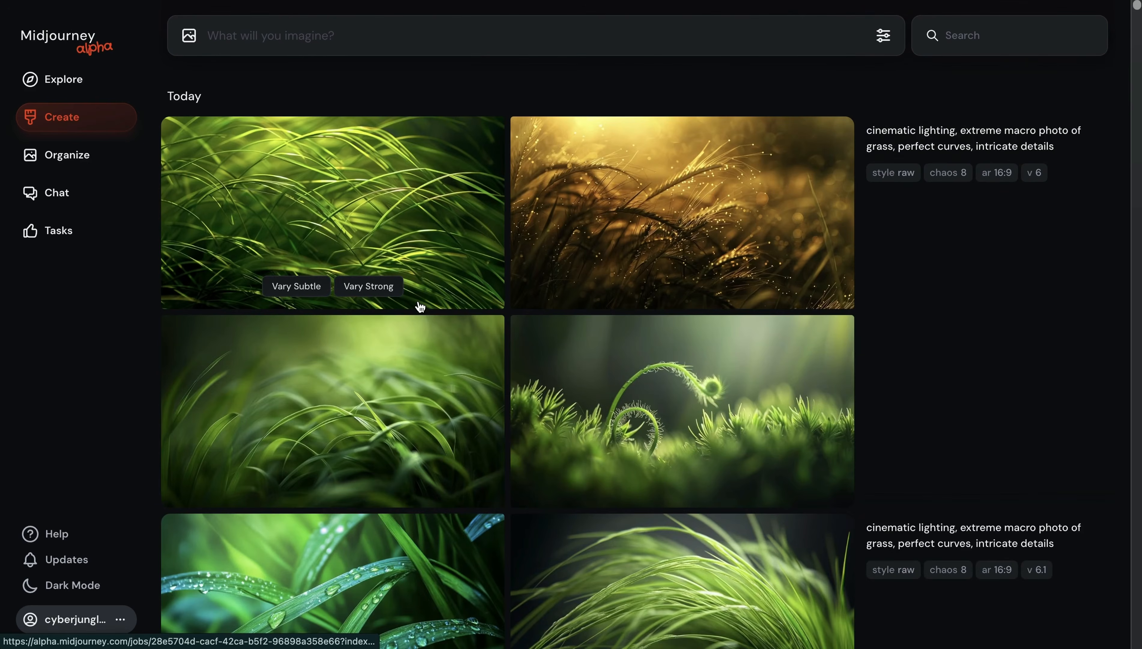
Review the version 6.1 grass set and examine the crossing broad blades at full size for surface texture.
{"action": "scroll", "coordinate": [614, 439], "scroll_direction": "down", "scroll_amount": 5}
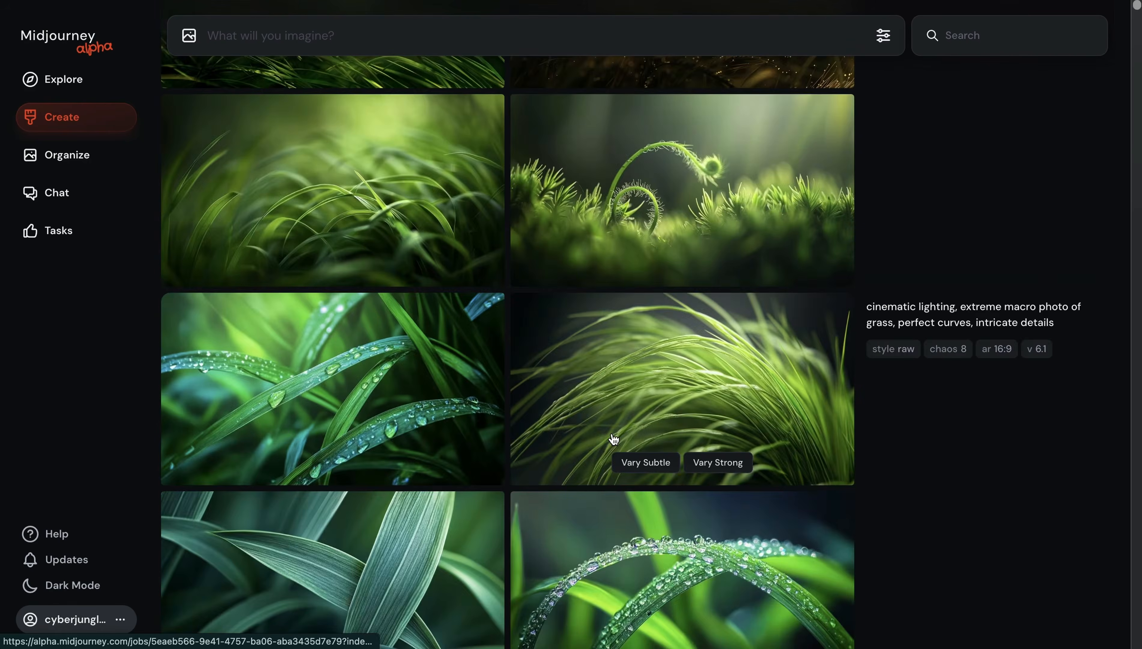
{"action": "scroll", "coordinate": [613, 439], "scroll_direction": "down", "scroll_amount": 3}
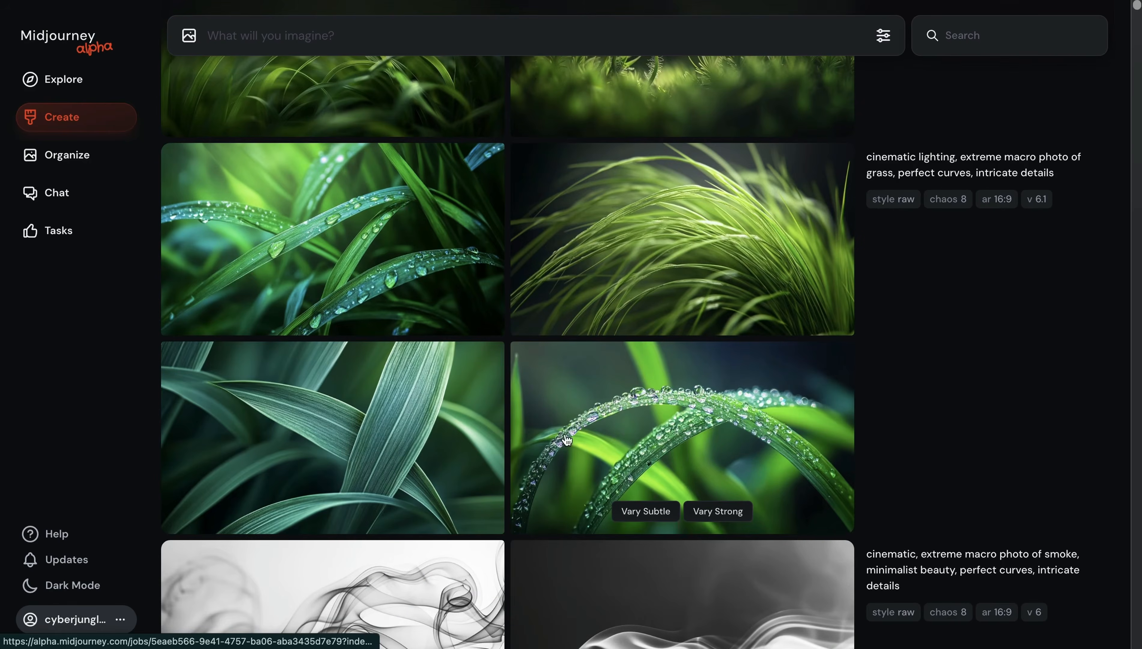
{"action": "left_click", "coordinate": [396, 381]}
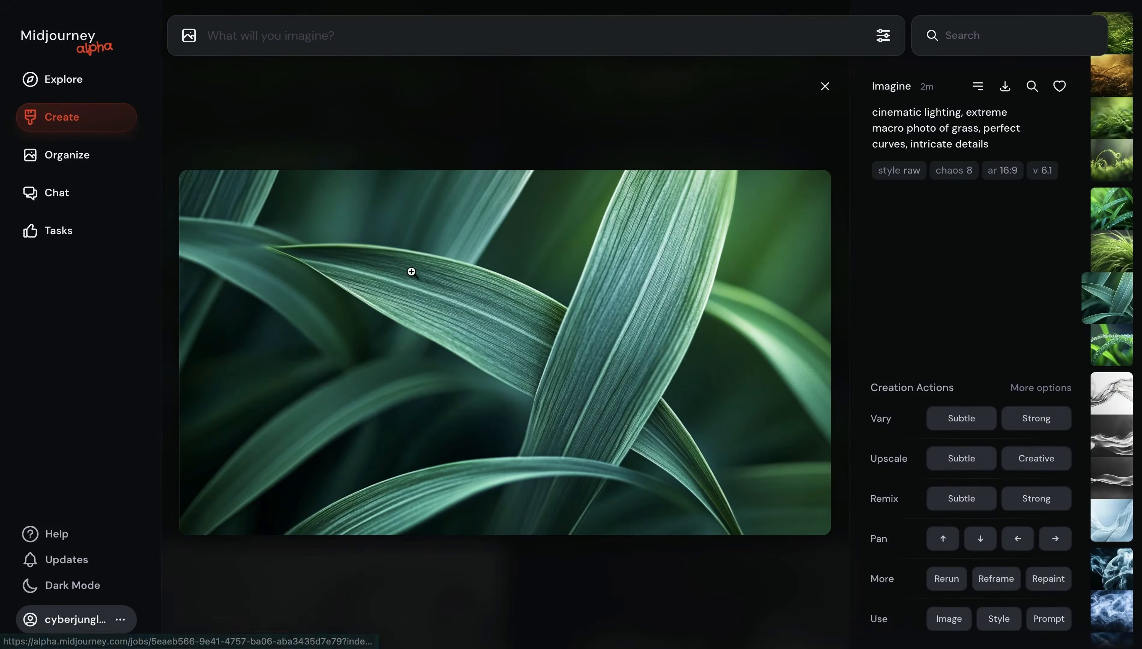
{"action": "left_click", "coordinate": [466, 93]}
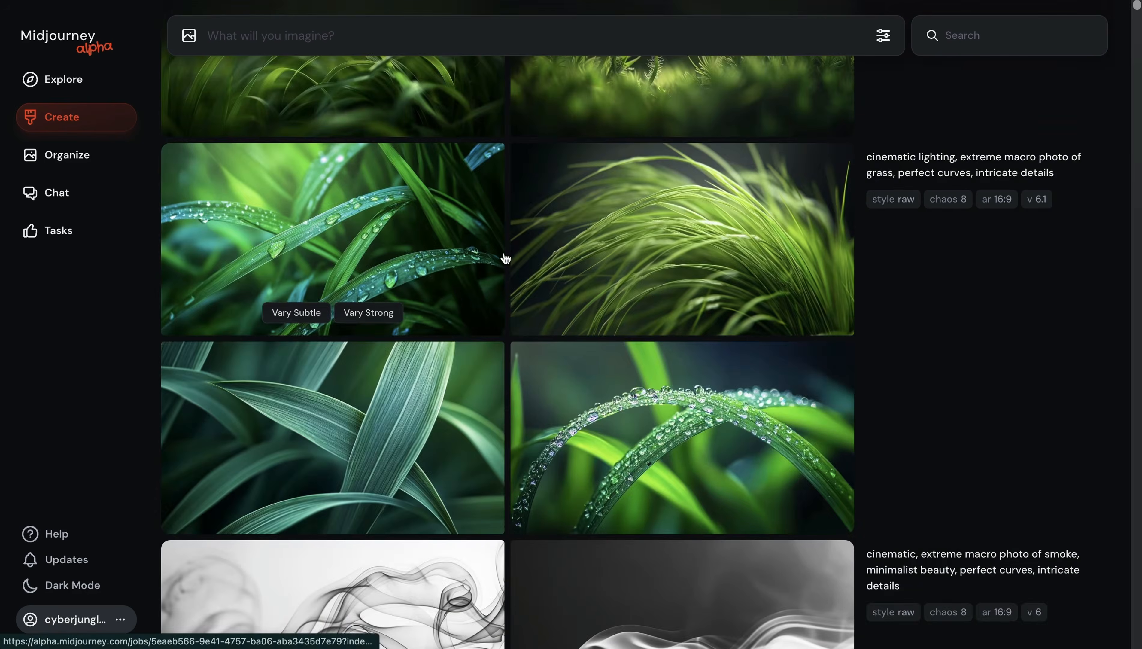
{"action": "left_click", "coordinate": [352, 419]}
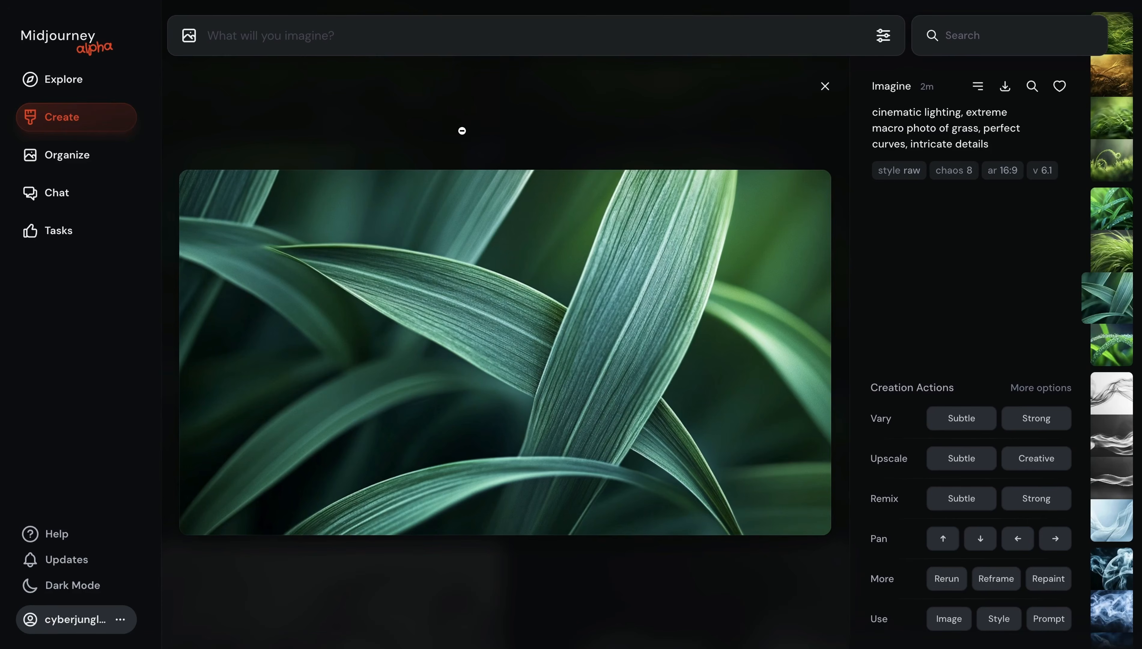
{"action": "left_click", "coordinate": [466, 116]}
{"action": "scroll", "coordinate": [621, 326], "scroll_direction": "up", "scroll_amount": 8}
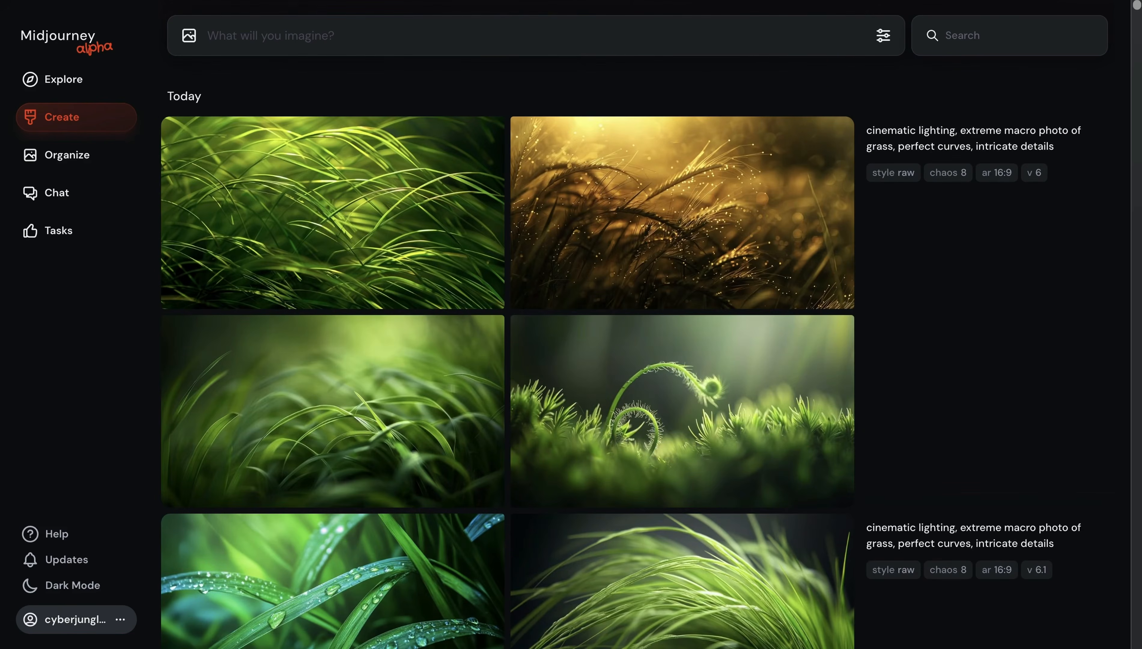
Generate images from "macro photo of sea in a sunny day, warm colors, spring, cinematic lighting, perfect waves, intricate details" with --style raw --ar 16:9.
{"action": "left_click", "coordinate": [413, 34]}
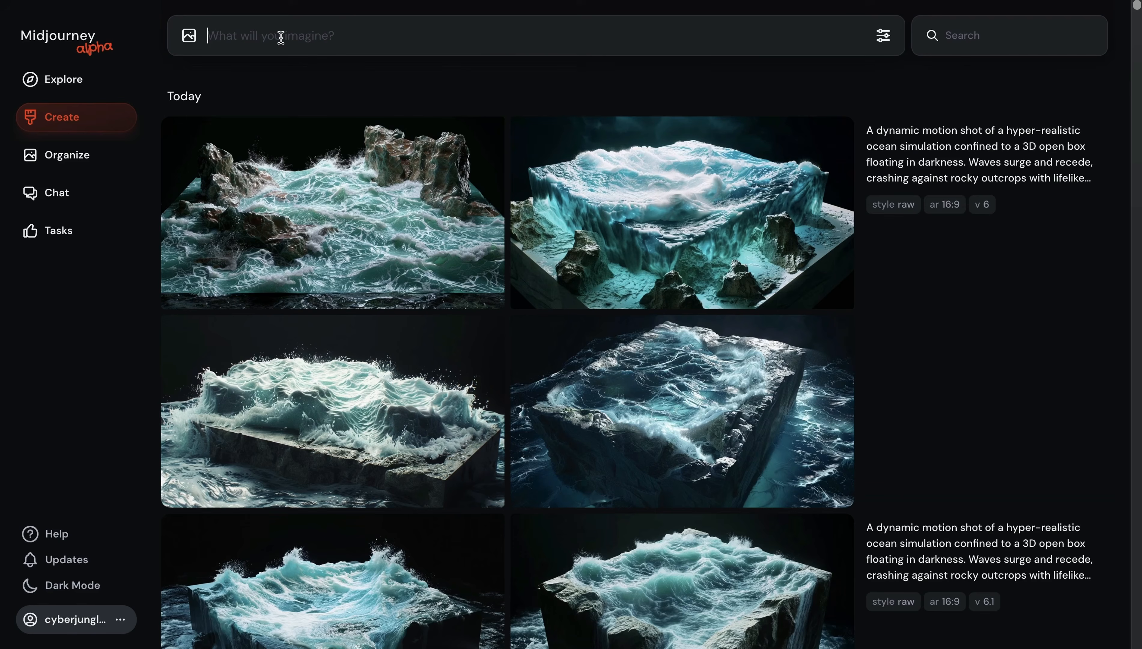
{"action": "type", "text": "macro photo of sea in a sunny day, warm colors, spring, minimalist beauty, cinematic lighting, perfect waves, intricate details --style raw --ar 16:9"}
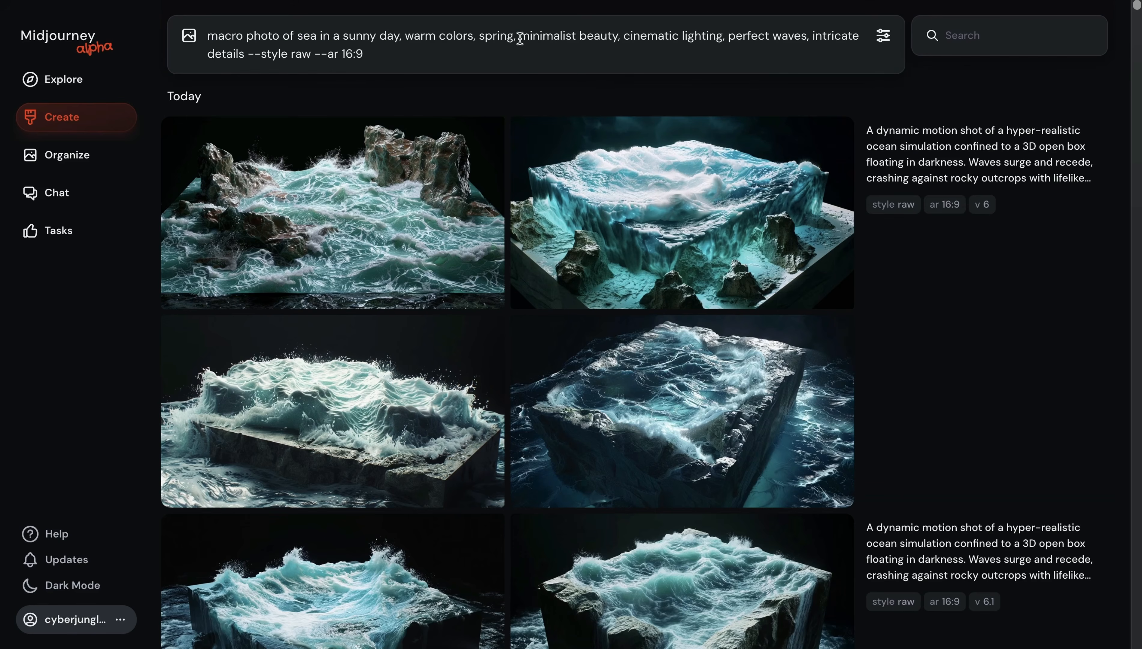
{"action": "left_click_drag", "start_coordinate": [518, 38], "coordinate": [620, 38]}
{"action": "key", "text": "BackSpace"}
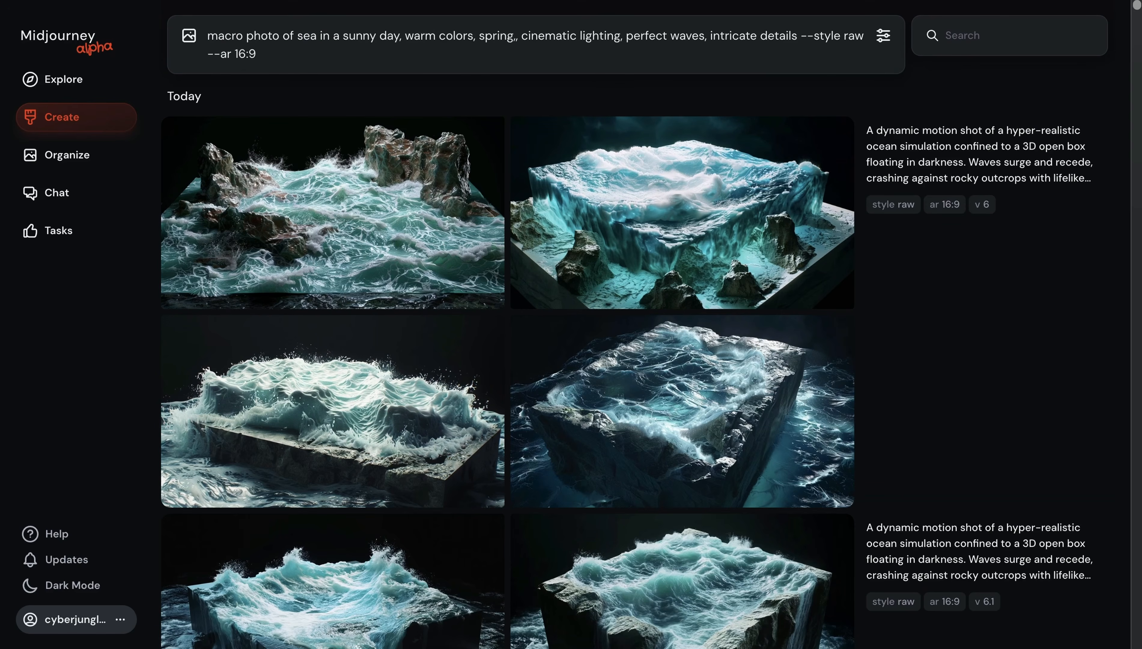
{"action": "key", "text": "BackSpace"}
{"action": "key", "text": "Return"}
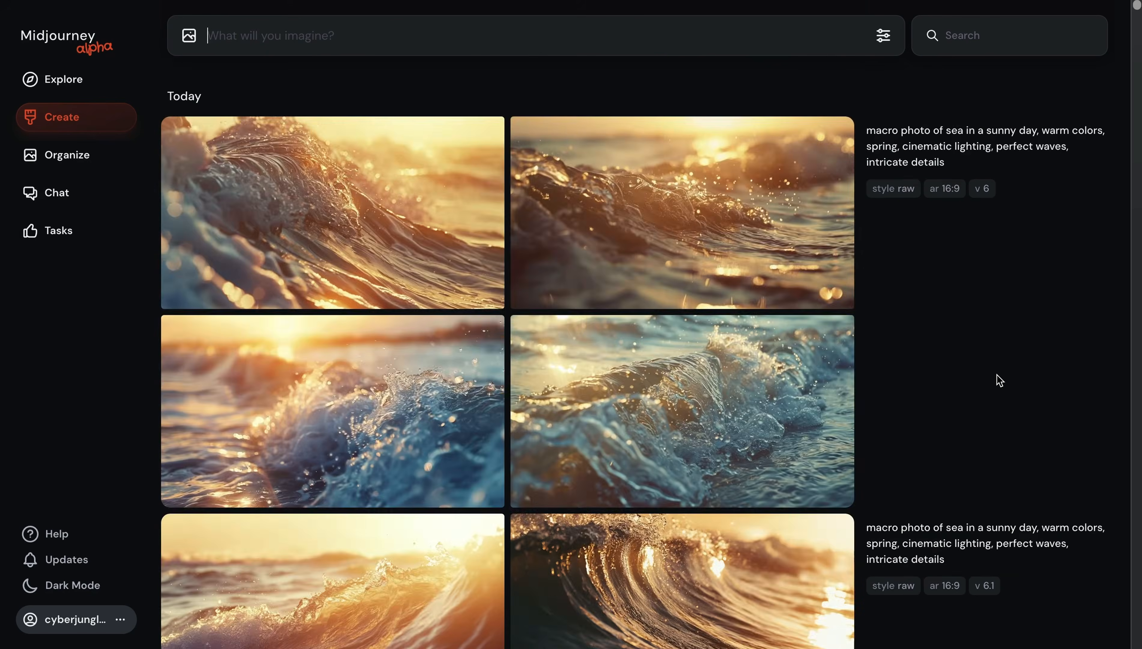
Compare the v 6 and v 6.1 results of the sea wave prompt.
{"action": "scroll", "coordinate": [999, 380], "scroll_direction": "down", "scroll_amount": 8}
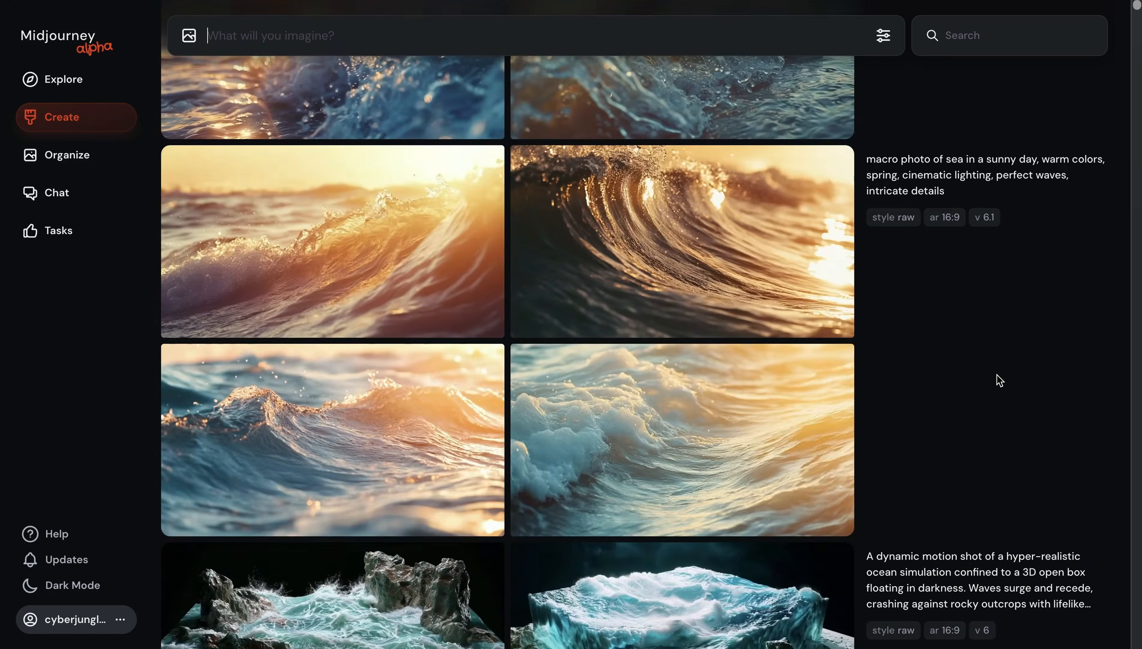
{"action": "scroll", "coordinate": [1000, 380], "scroll_direction": "up", "scroll_amount": 8}
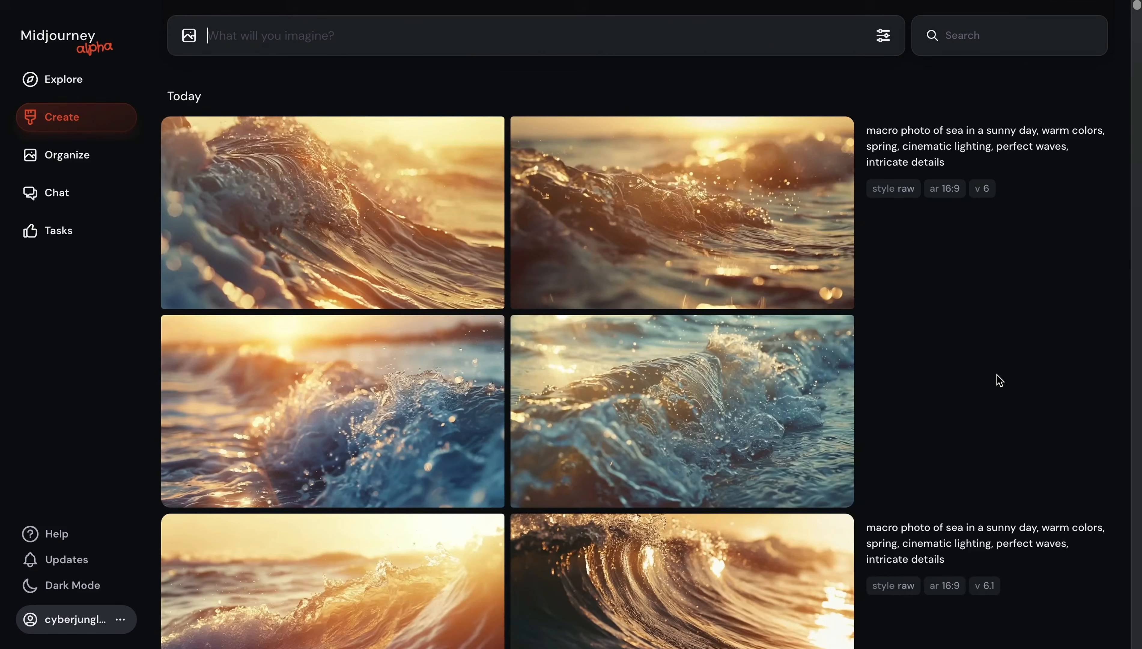
{"action": "scroll", "coordinate": [999, 380], "scroll_direction": "down", "scroll_amount": 5}
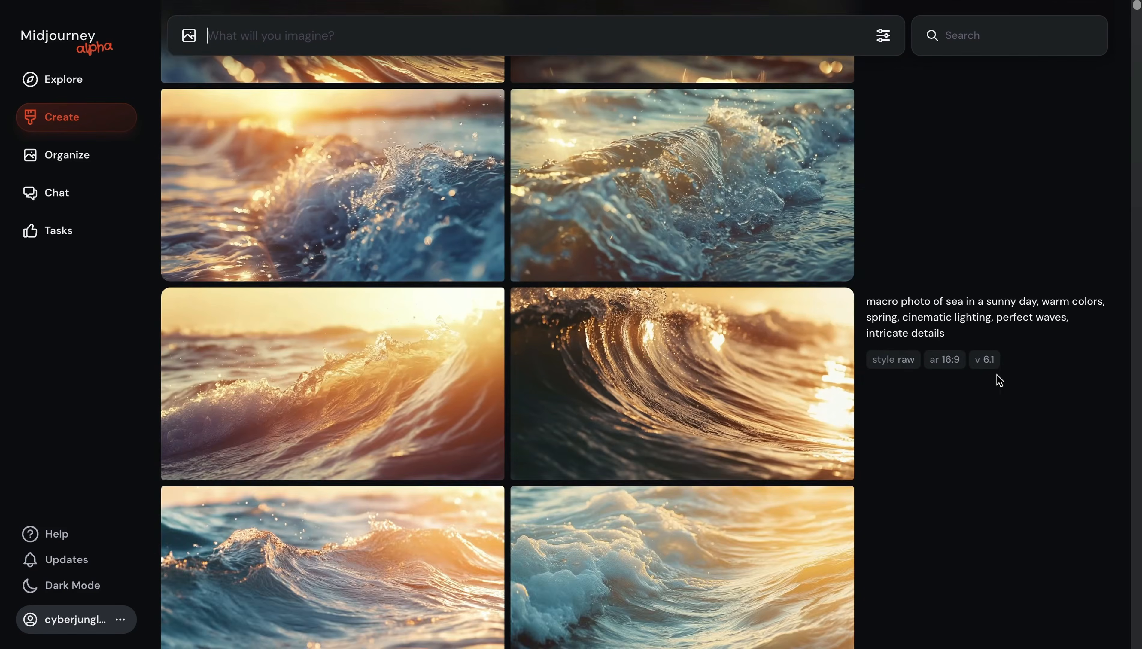
{"action": "scroll", "coordinate": [938, 467], "scroll_direction": "down", "scroll_amount": 3}
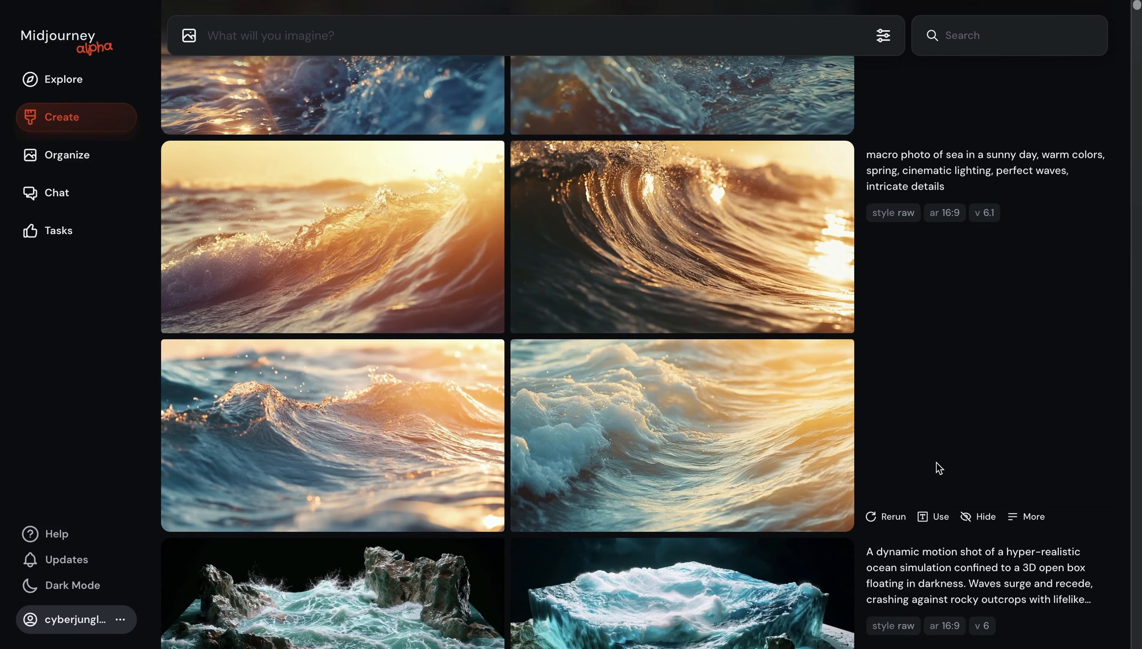
{"action": "scroll", "coordinate": [933, 394], "scroll_direction": "up", "scroll_amount": 8}
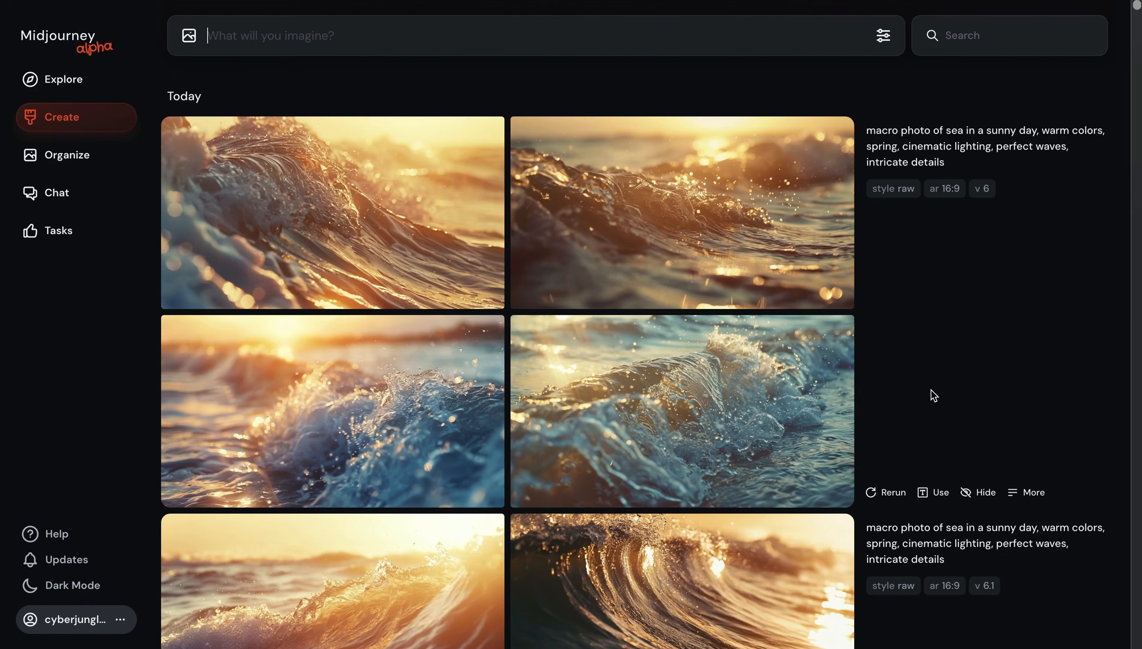
Generate raw-style 16:9 images: "portrait photo of a woman covered with colors paint dripping down, captured by Sony Alpha a7 III camera, fluid and dynamic lines, colorful portraits".
{"action": "left_click", "coordinate": [525, 49]}
{"action": "type", "text": "portrait photo of a woman covered with colors paint dripping down, captured by Sony Alpha a7 III camera, fluid and dynamic lines, colorful portraits --ar 16:9 --style raw"}
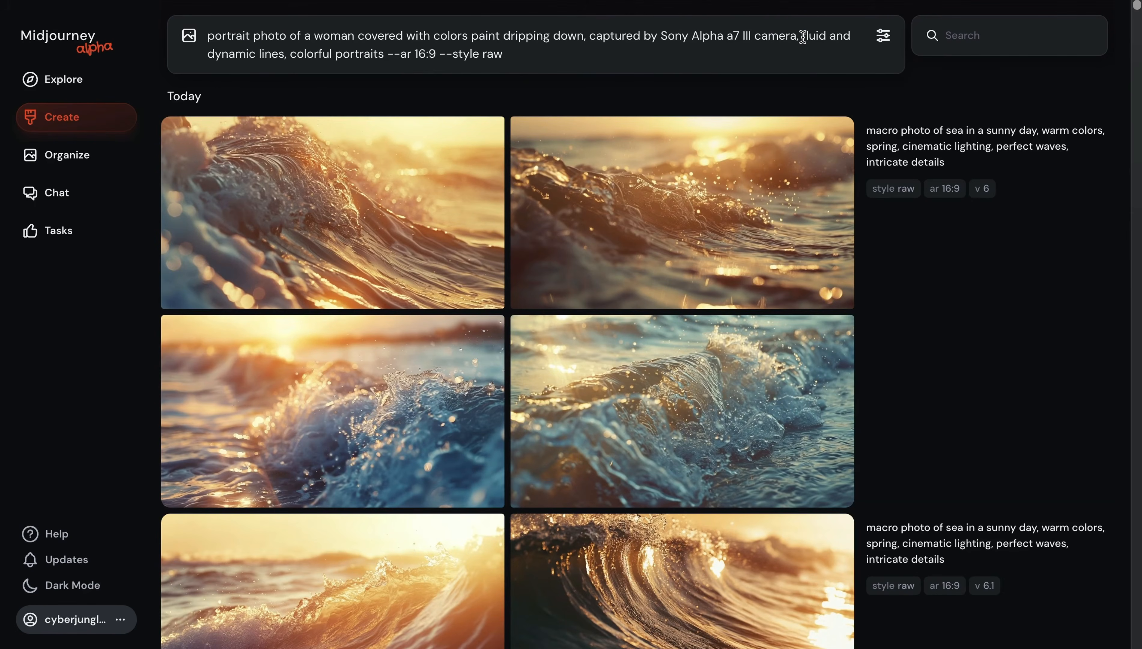
{"action": "left_click_drag", "start_coordinate": [801, 37], "coordinate": [831, 37]}
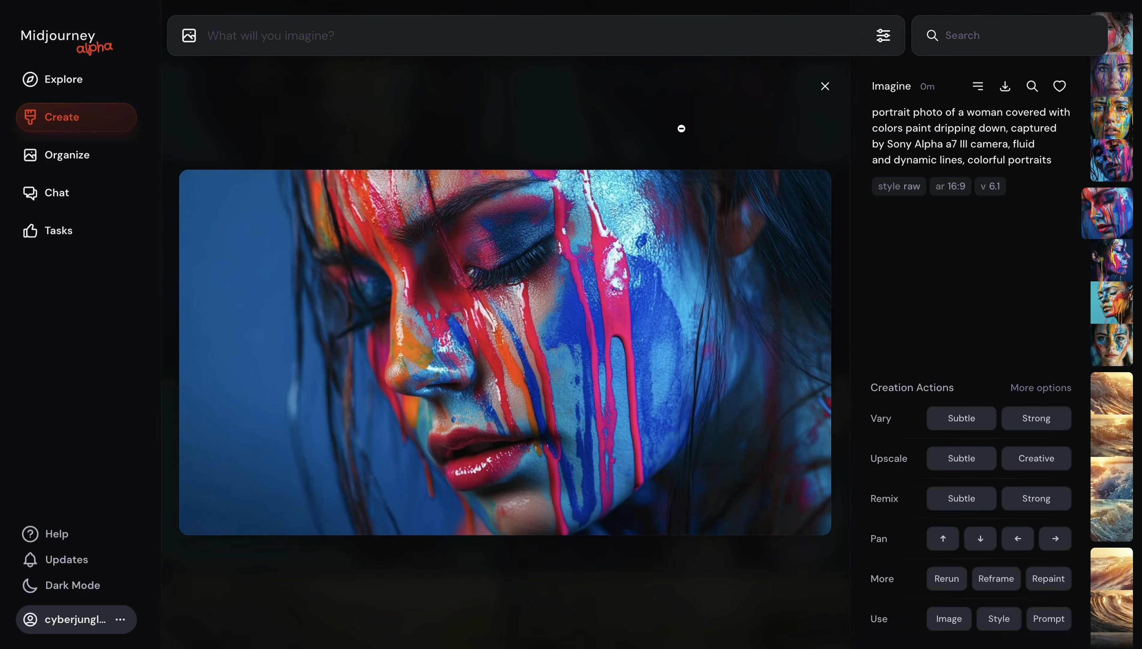
View the paint-covered portraits from the v 6 and v 6.1 sets enlarged, one after another.
{"action": "left_click", "coordinate": [526, 116]}
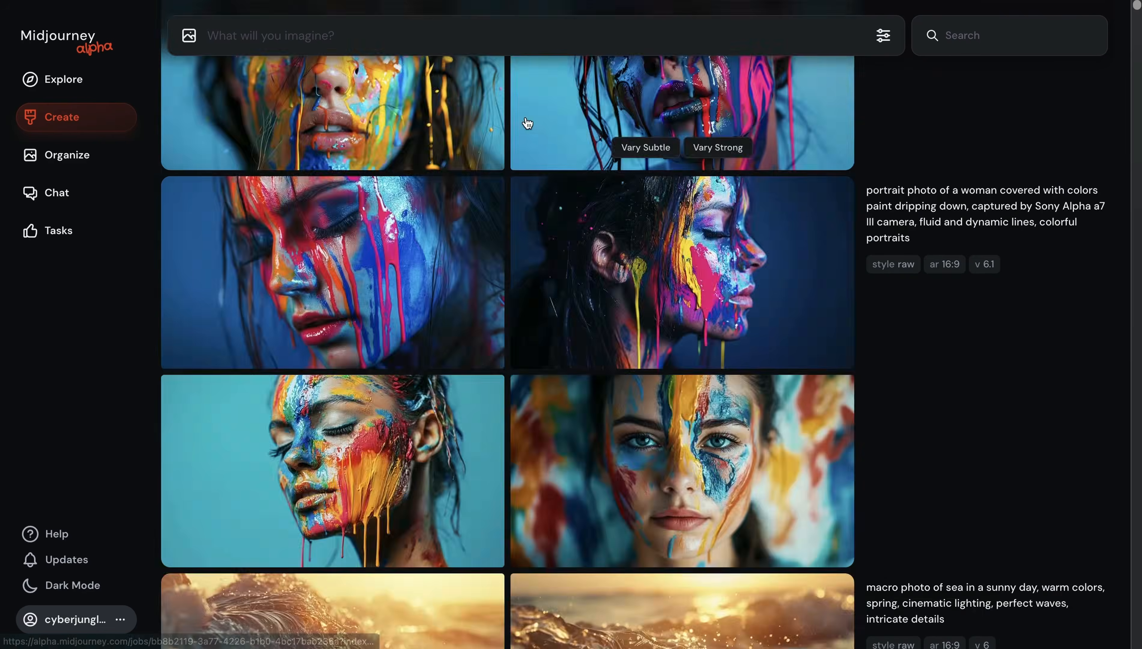
{"action": "left_click", "coordinate": [344, 393]}
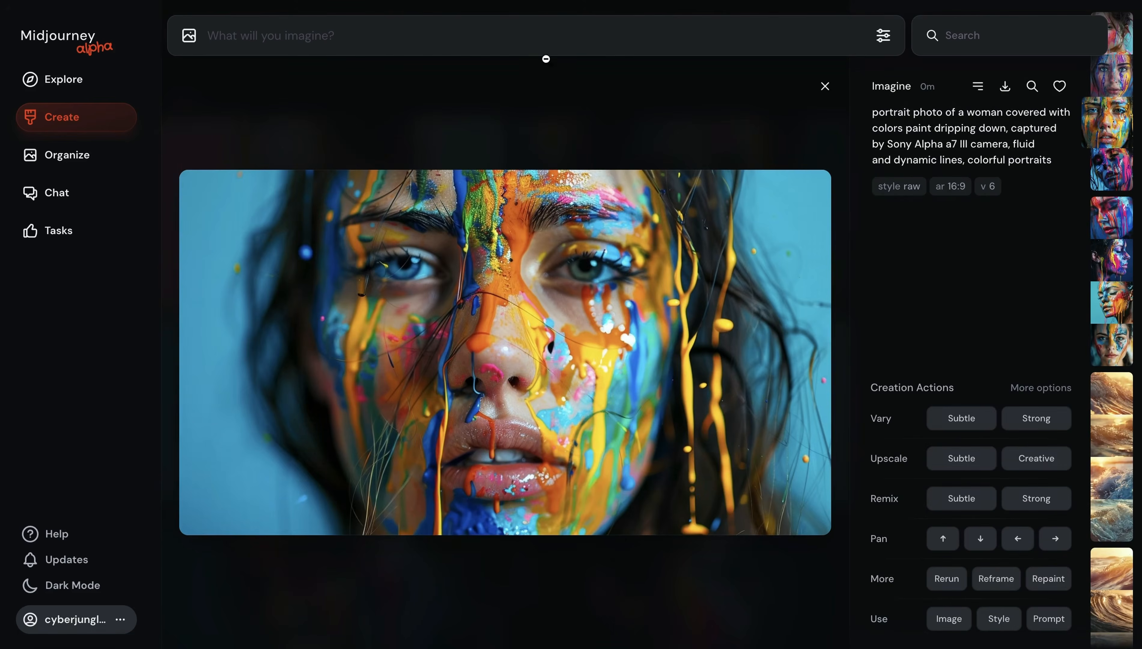
{"action": "left_click", "coordinate": [498, 127]}
{"action": "left_click", "coordinate": [726, 388]}
{"action": "left_click", "coordinate": [582, 91]}
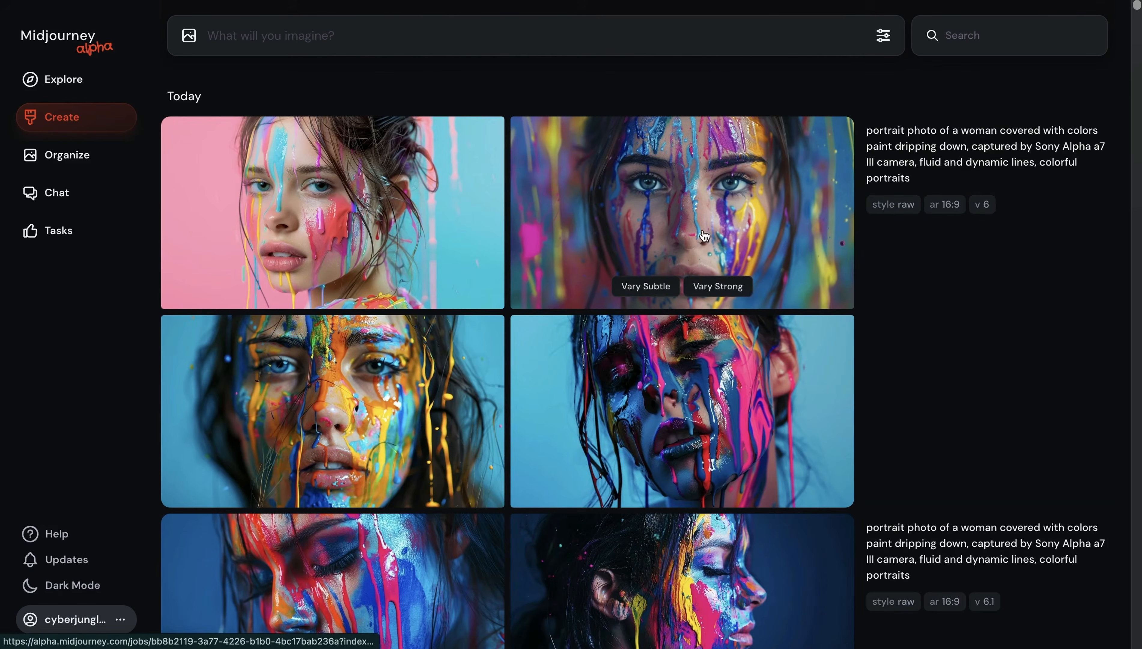
{"action": "left_click", "coordinate": [661, 179]}
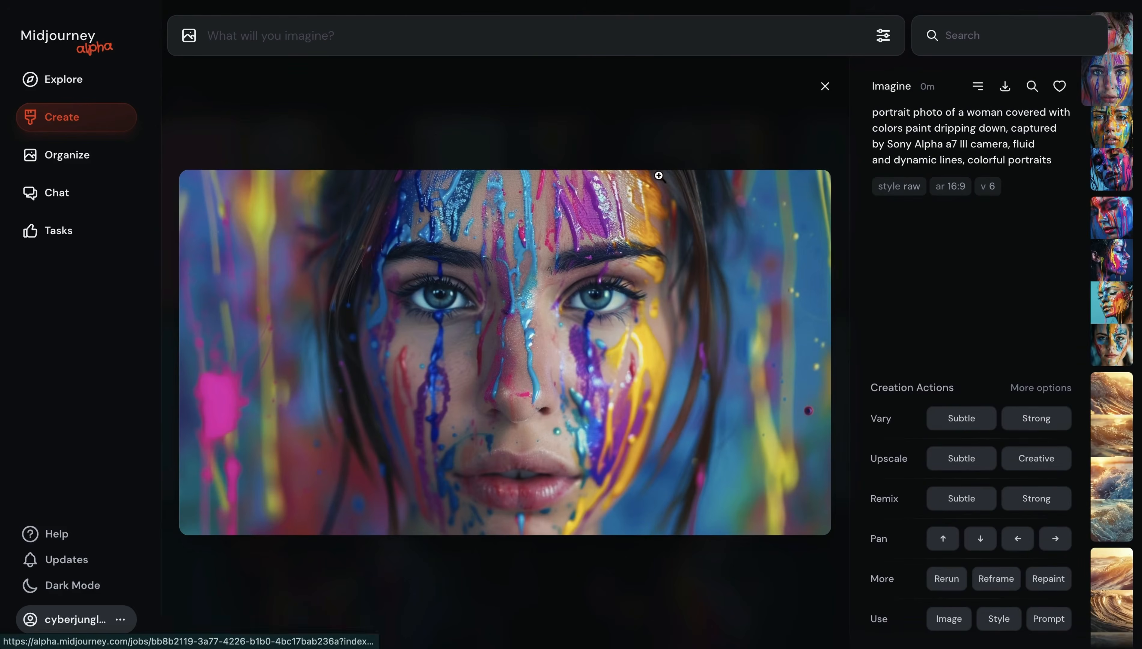
{"action": "left_click", "coordinate": [437, 136]}
{"action": "left_click", "coordinate": [369, 109]}
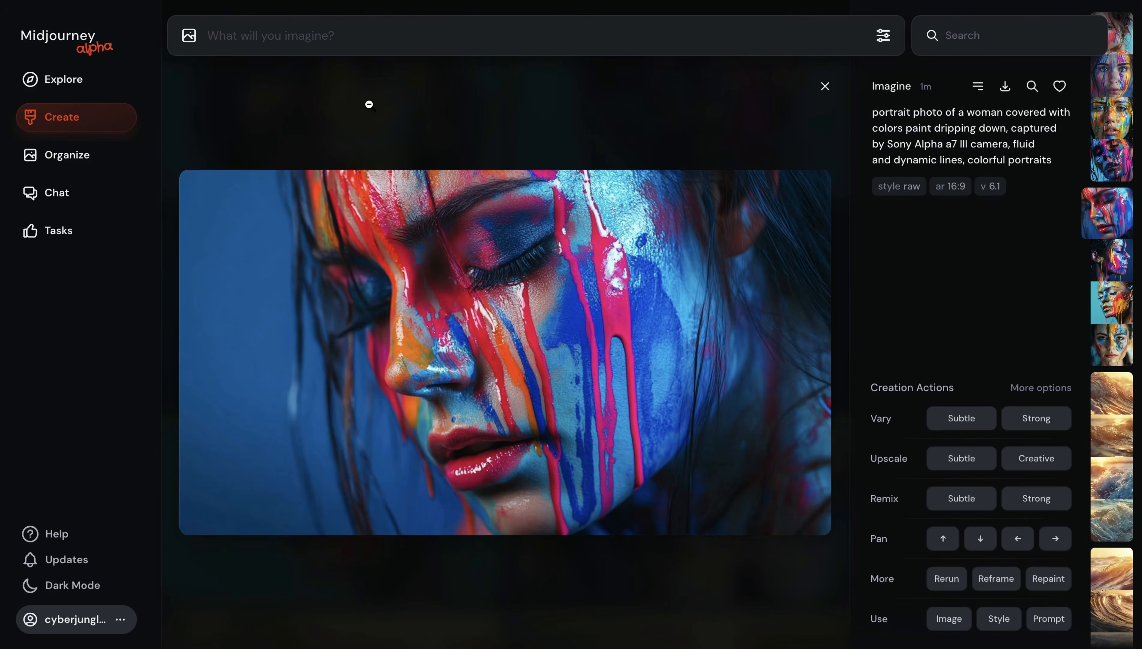
{"action": "left_click", "coordinate": [368, 105]}
{"action": "left_click", "coordinate": [719, 494]}
{"action": "left_click", "coordinate": [591, 102]}
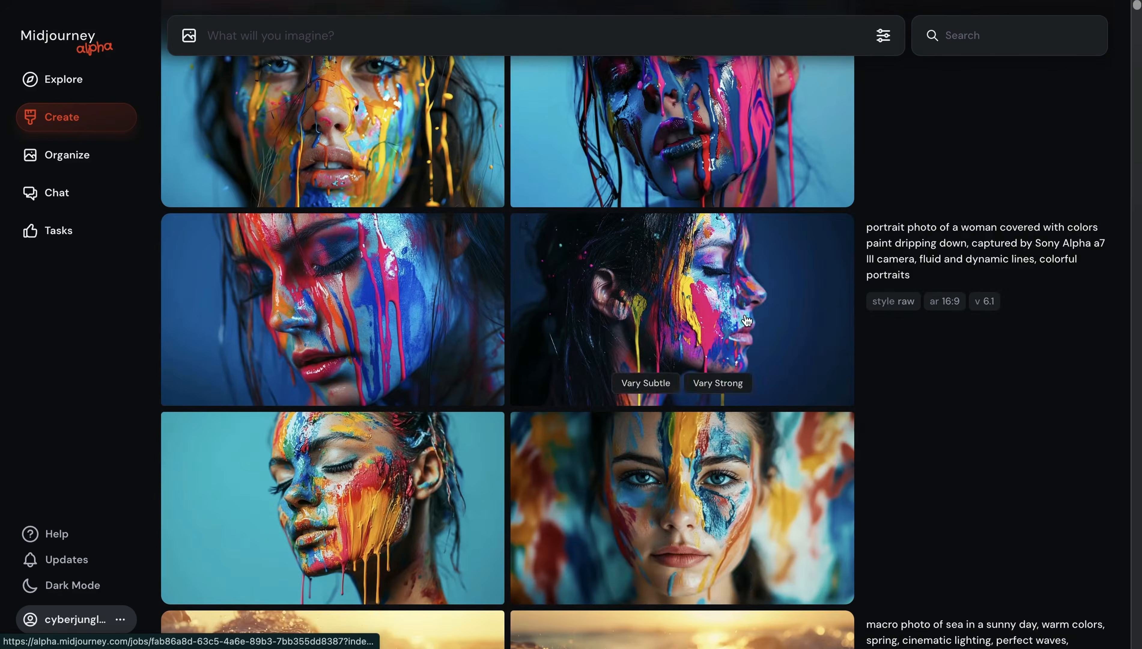
Compare the v 6 portrait grid with the v 6.1 portrait grid for paint drips and facial detail.
{"action": "scroll", "coordinate": [747, 321], "scroll_direction": "up", "scroll_amount": 6}
{"action": "scroll", "coordinate": [746, 321], "scroll_direction": "down", "scroll_amount": 5}
{"action": "scroll", "coordinate": [747, 320], "scroll_direction": "up", "scroll_amount": 5}
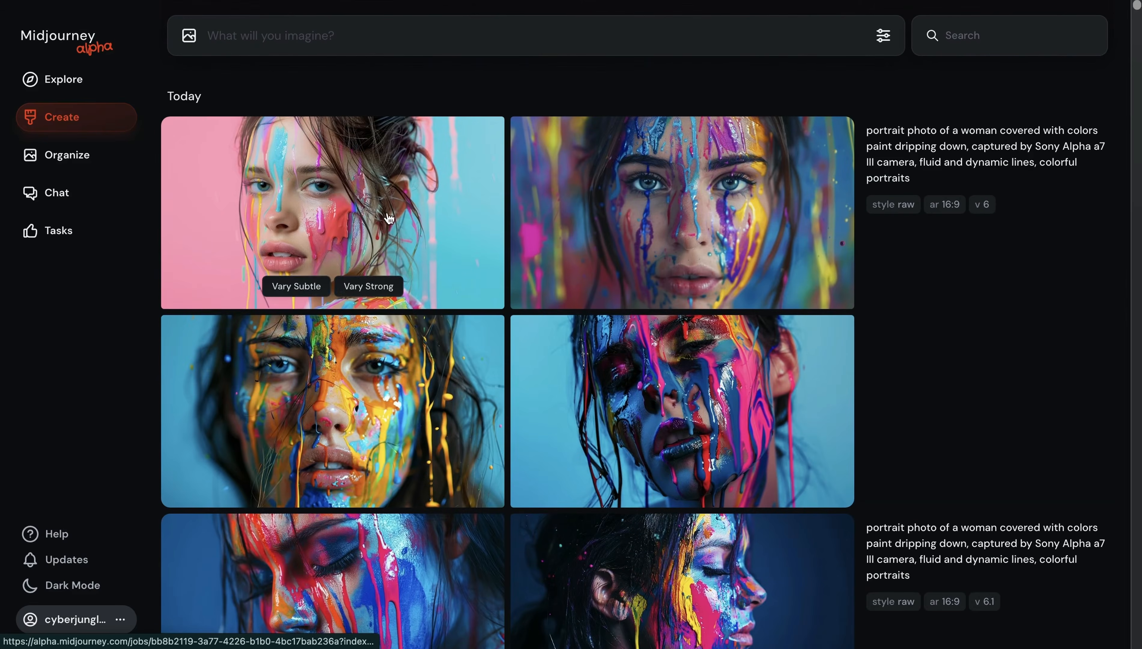
{"action": "scroll", "coordinate": [746, 401], "scroll_direction": "down", "scroll_amount": 5}
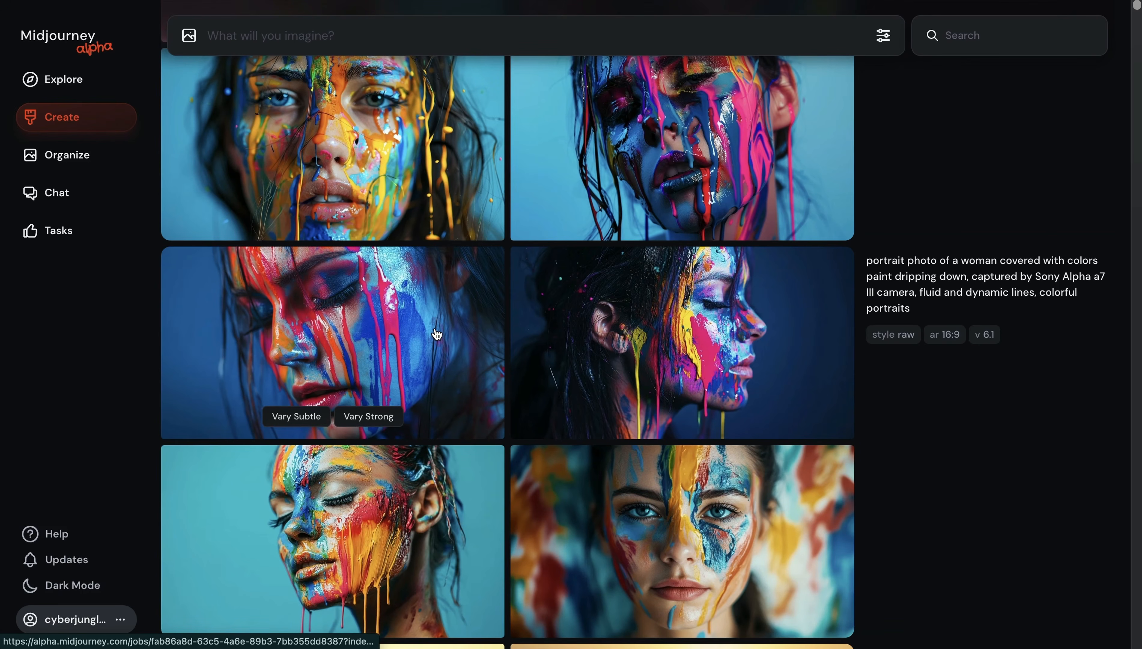
{"action": "scroll", "coordinate": [436, 334], "scroll_direction": "up", "scroll_amount": 5}
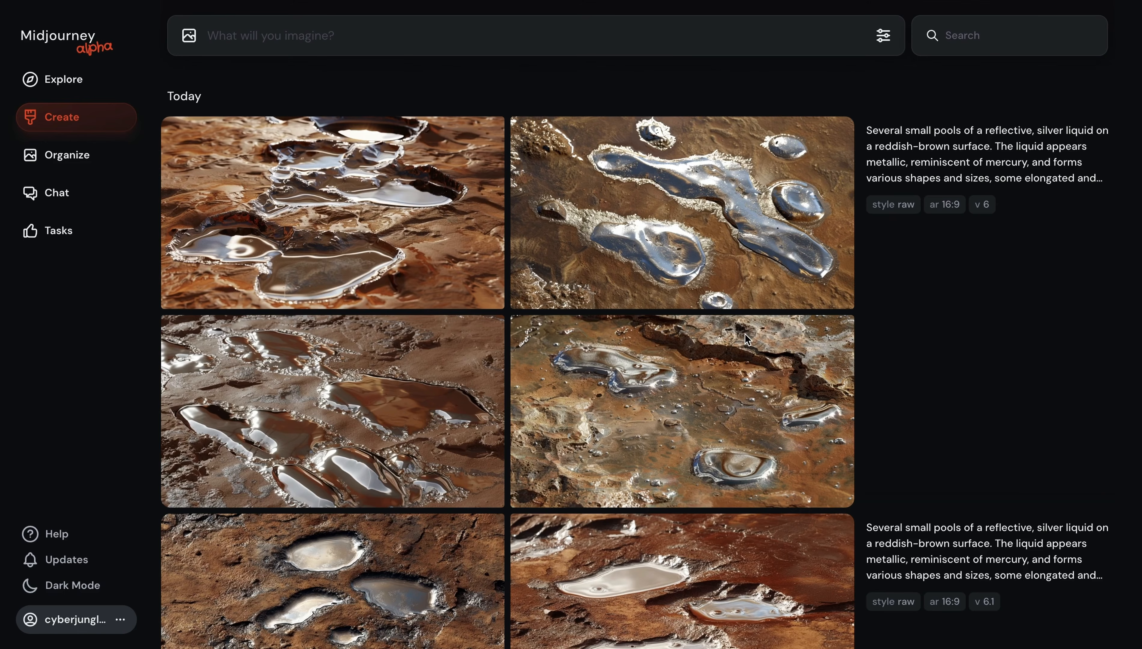
Generate 16:9 raw-style images: "Cinematic POV shot, a tornado is destroying a city", with a close up to debris, heavy storm with lightning and flying objects everywhere.
{"action": "type", "text": "Cinematic POV shot, a tornado is destroyed city, the camera goes to a close up to debris, Heavy storm with lightning and flying objects everywhere --style"}
{"action": "type", "text": "raw"}
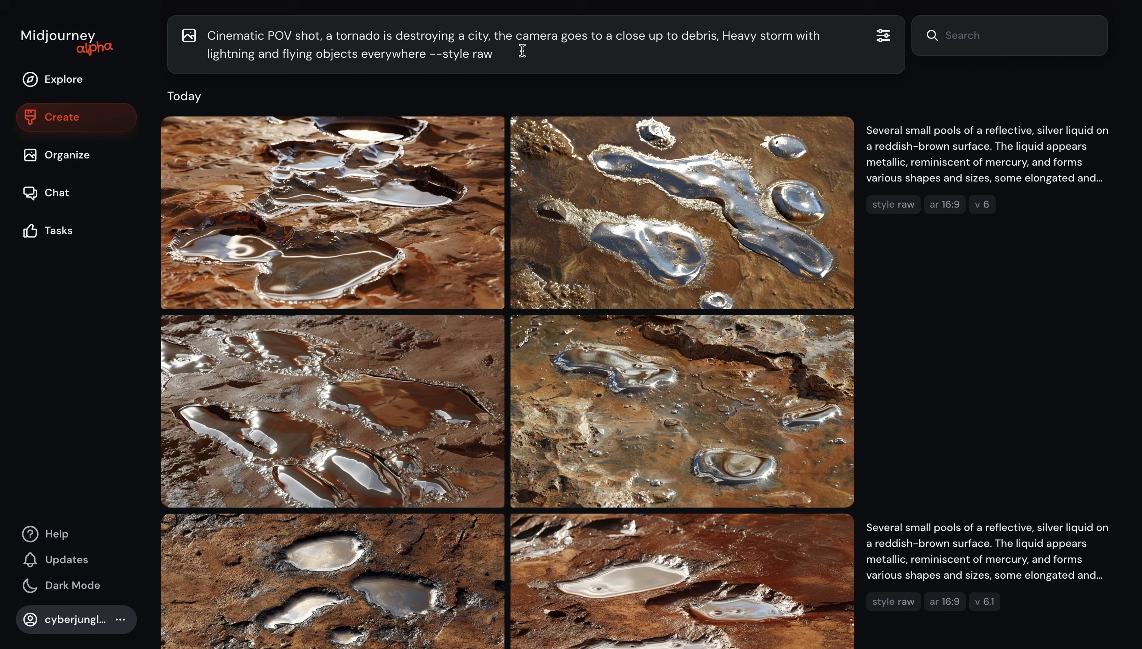
{"action": "left_click", "coordinate": [516, 51]}
{"action": "left_click_drag", "start_coordinate": [538, 41], "coordinate": [382, 53]}
{"action": "left_click", "coordinate": [291, 57]}
{"action": "left_click", "coordinate": [543, 53]}
{"action": "type", "text": "--ar 16:9"}
{"action": "key", "text": "Return"}
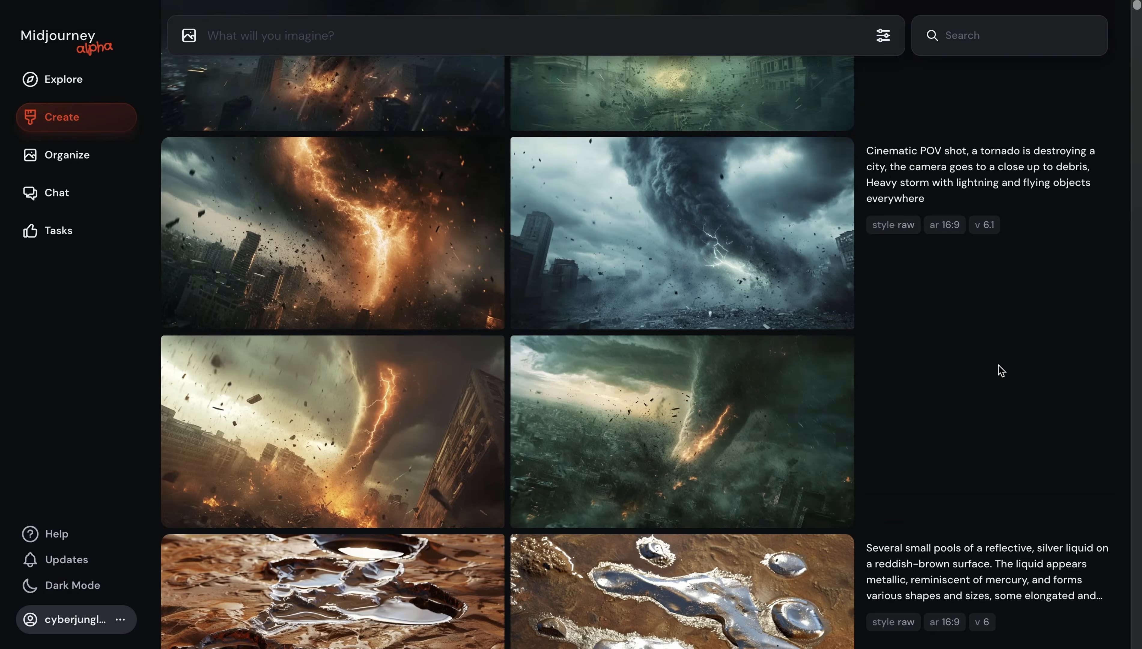
View the v 6.1 tornado images enlarged, including the fiery tornado and the one beside the tilted building.
{"action": "left_click", "coordinate": [395, 232]}
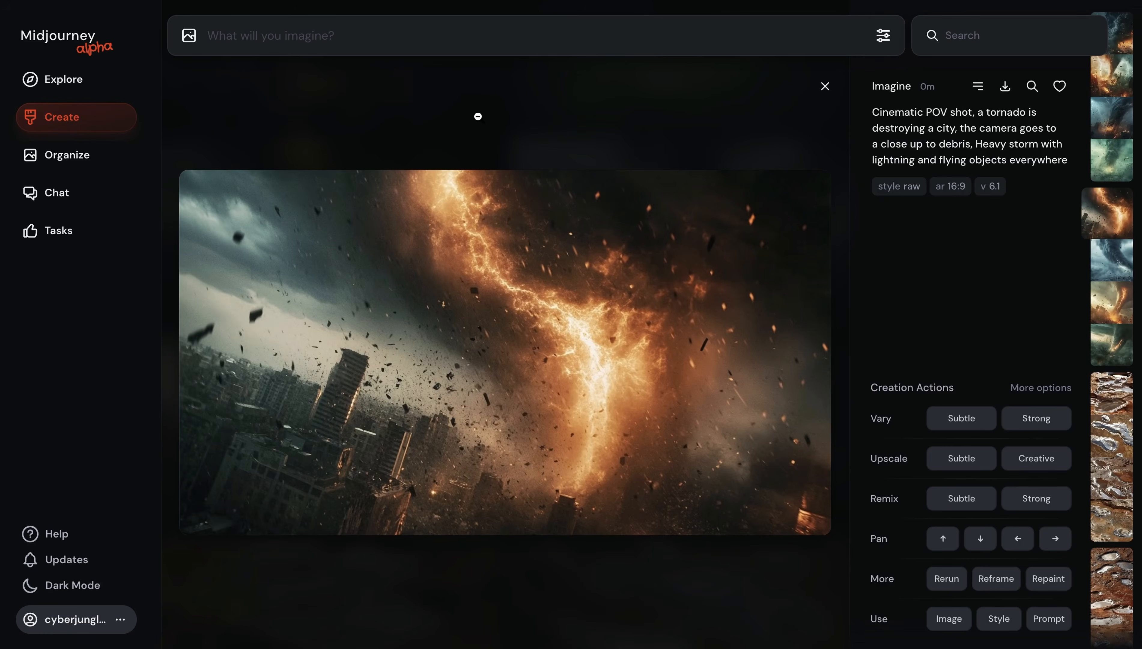
{"action": "key", "text": "Right"}
{"action": "left_click", "coordinate": [388, 121]}
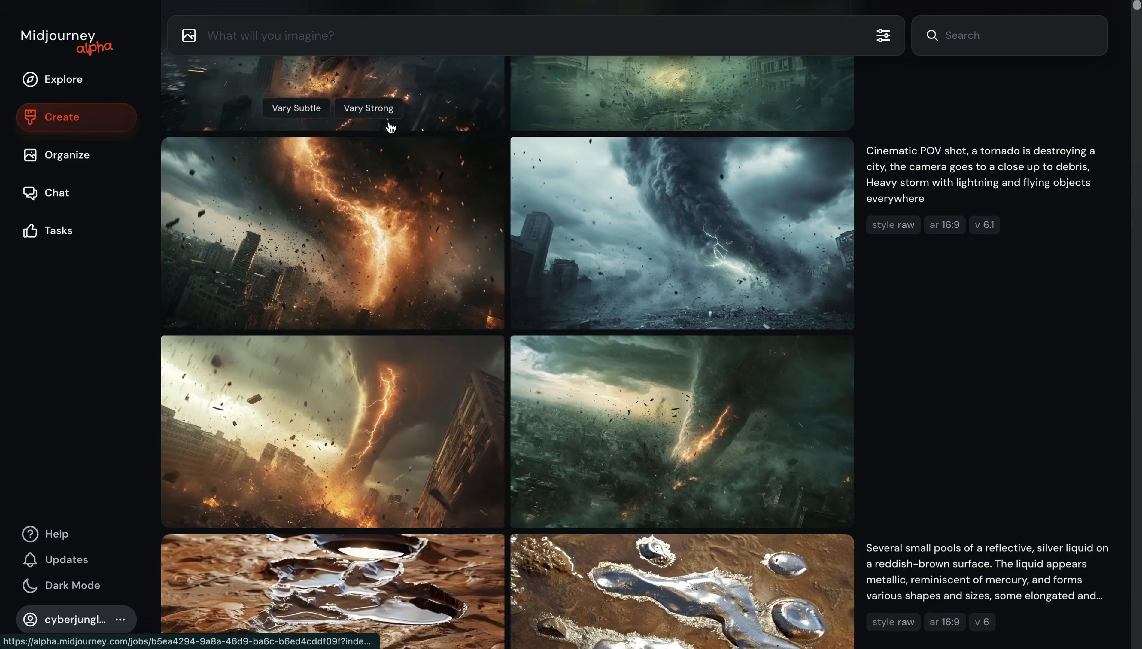
{"action": "left_click", "coordinate": [335, 421]}
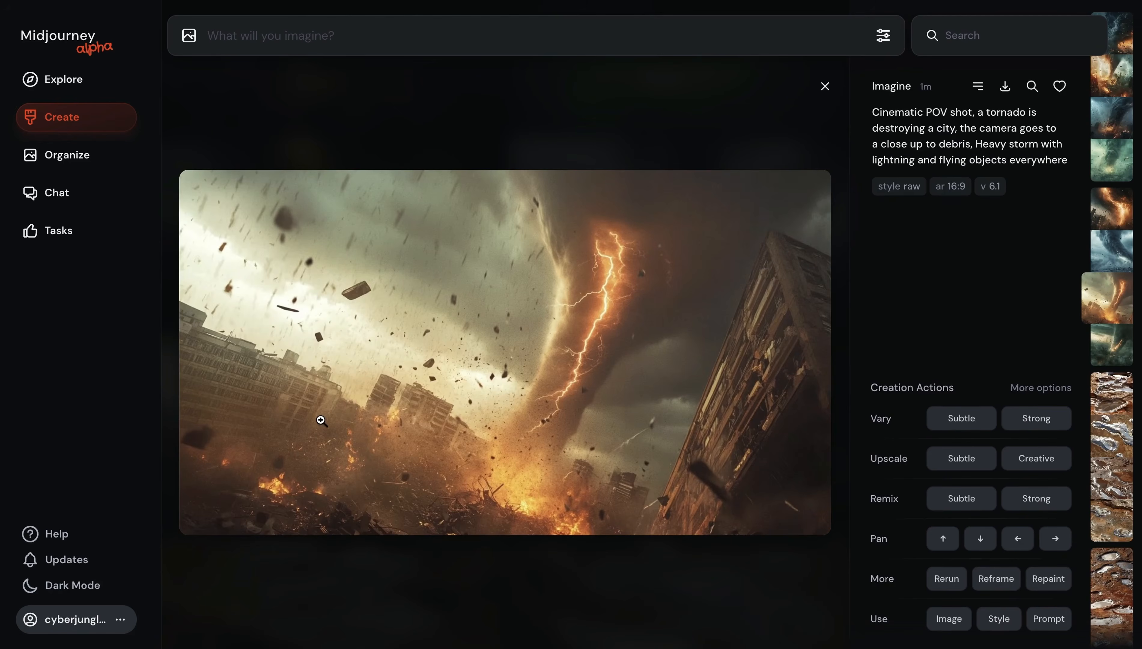
{"action": "left_click", "coordinate": [534, 104]}
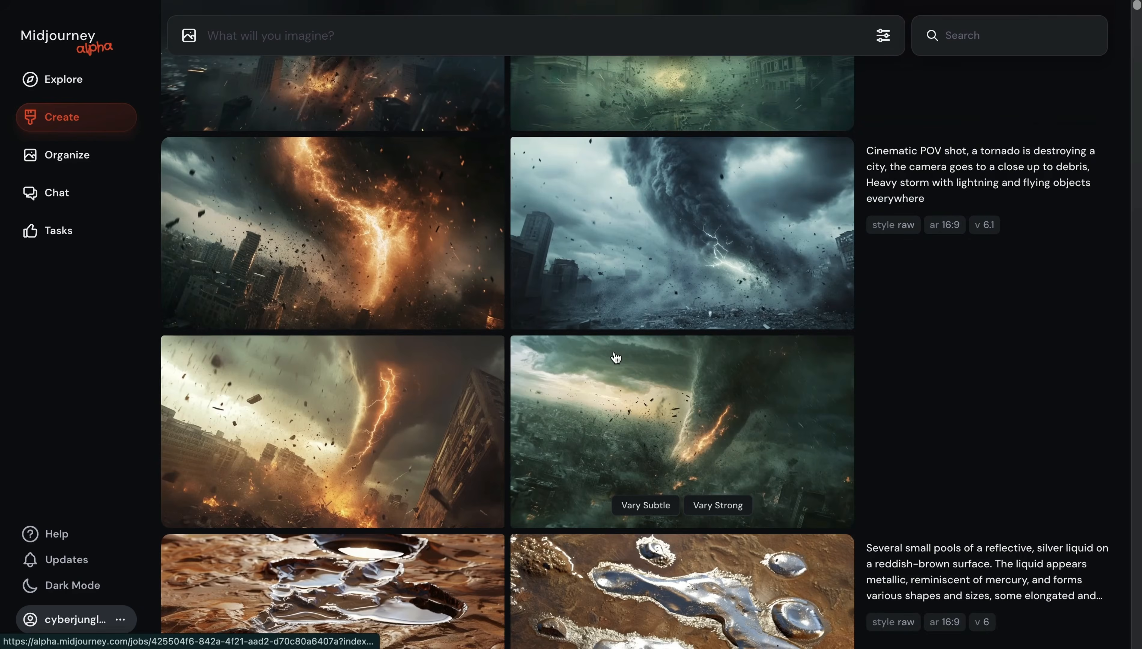
View the v 6 tornado images enlarged and compare their grid with the v 6.1 tornado grid.
{"action": "scroll", "coordinate": [453, 195], "scroll_direction": "up", "scroll_amount": 5}
{"action": "left_click", "coordinate": [338, 134]}
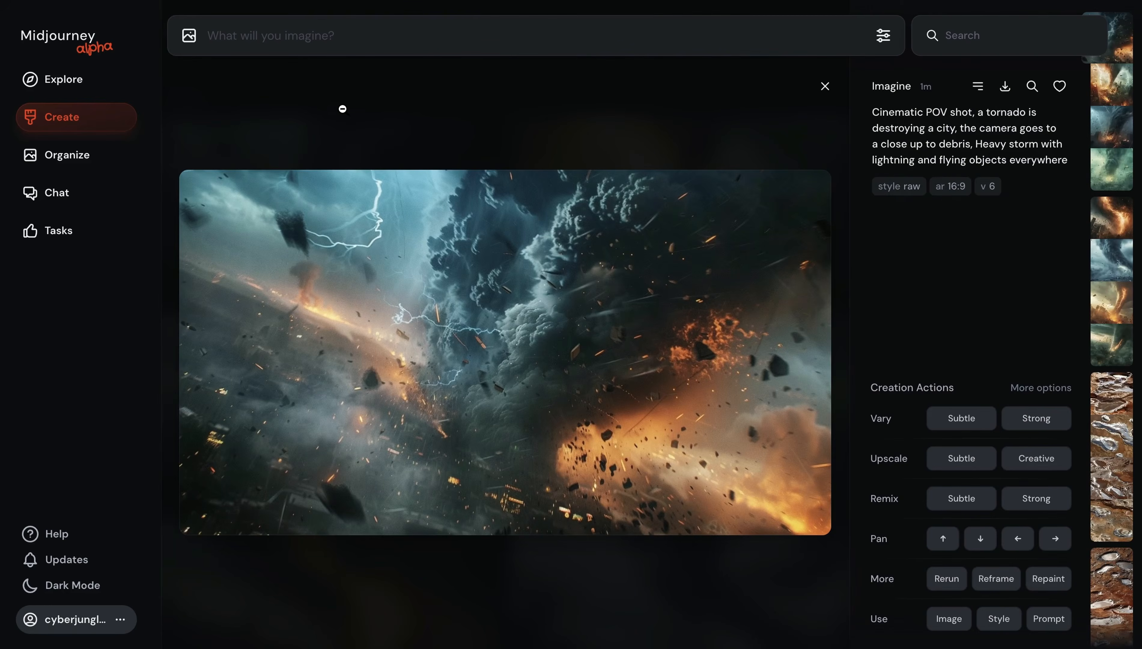
{"action": "scroll", "coordinate": [338, 125], "scroll_direction": "down", "scroll_amount": 3}
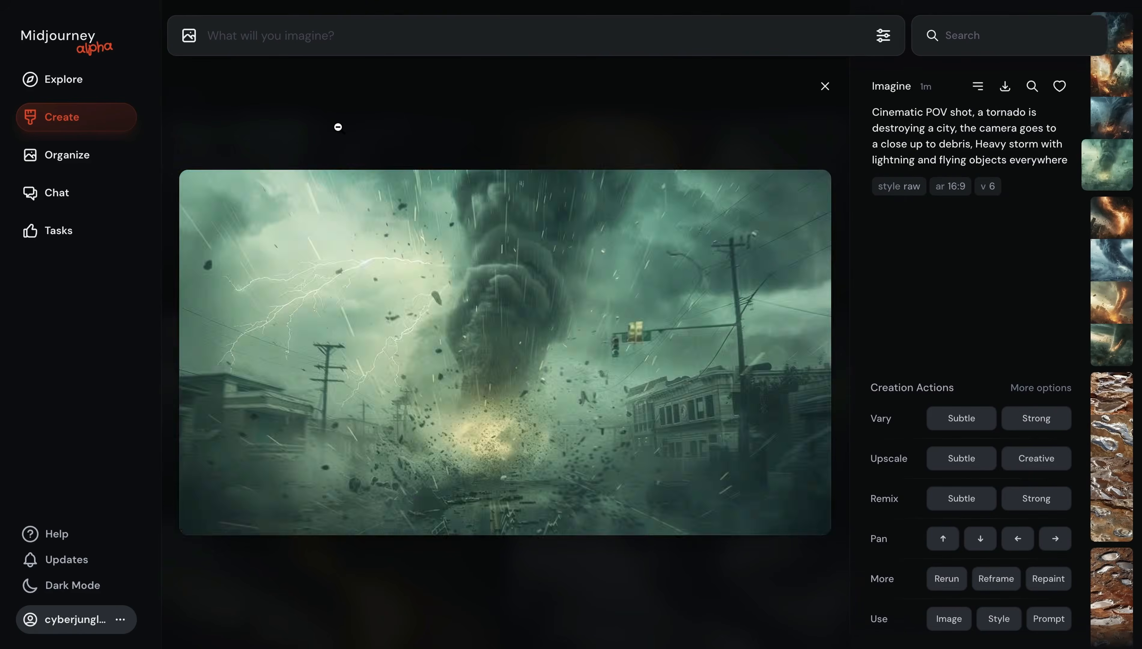
{"action": "left_click", "coordinate": [339, 126]}
{"action": "left_click", "coordinate": [300, 388]}
{"action": "left_click", "coordinate": [313, 151]}
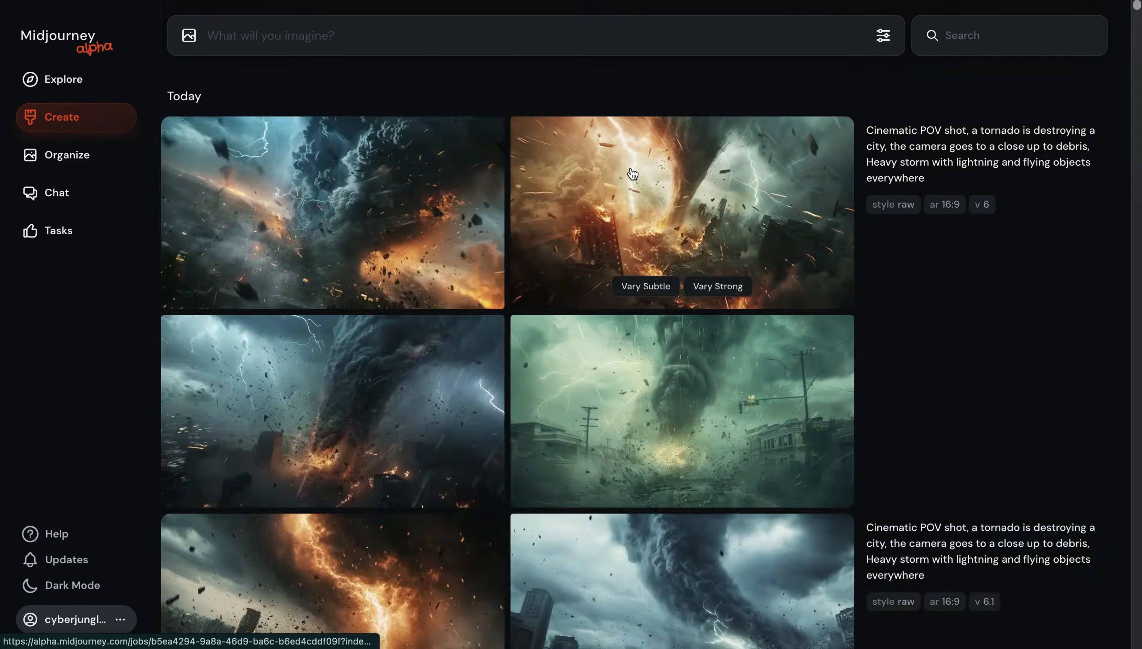
{"action": "left_click", "coordinate": [633, 174]}
{"action": "left_click", "coordinate": [632, 166]}
{"action": "scroll", "coordinate": [500, 354], "scroll_direction": "down", "scroll_amount": 7}
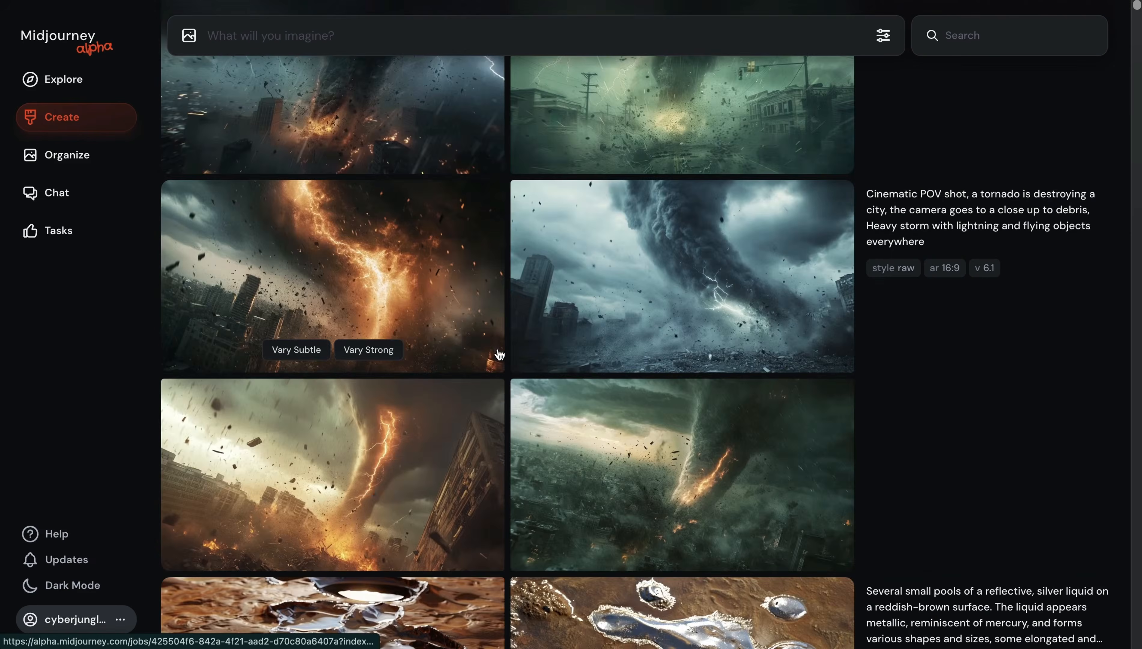
{"action": "scroll", "coordinate": [677, 456], "scroll_direction": "up", "scroll_amount": 7}
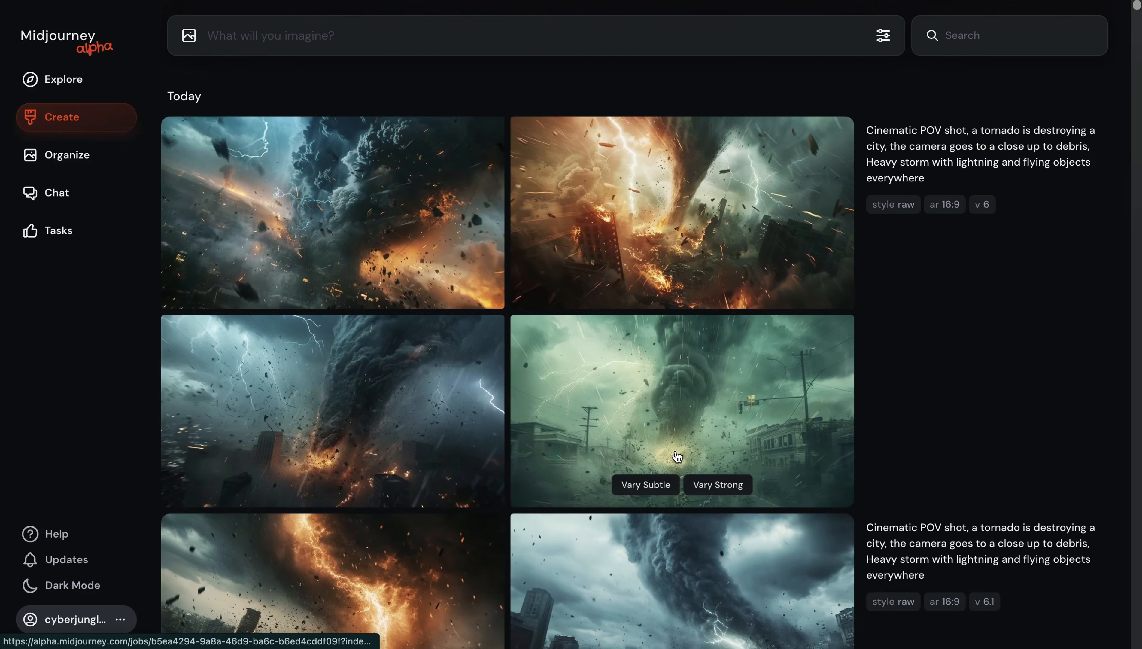
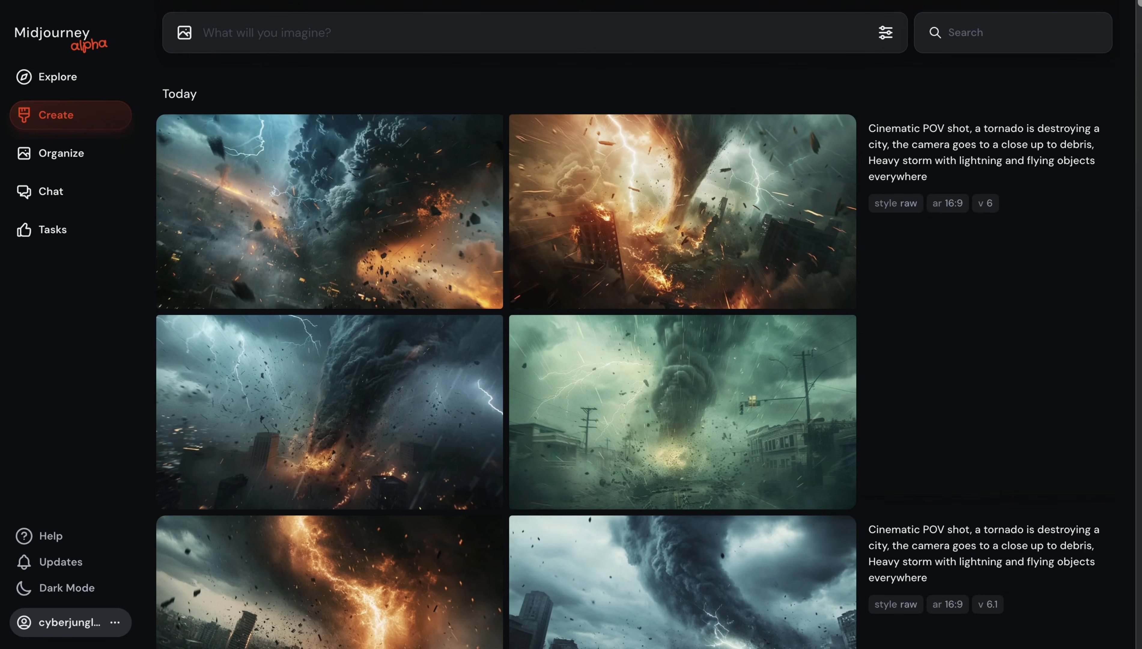
Generate raw-style v 6.1 images from the prompt "photo of hands above playing piano".
{"action": "left_click", "coordinate": [202, 34]}
{"action": "type", "text": "hands above playing piano"}
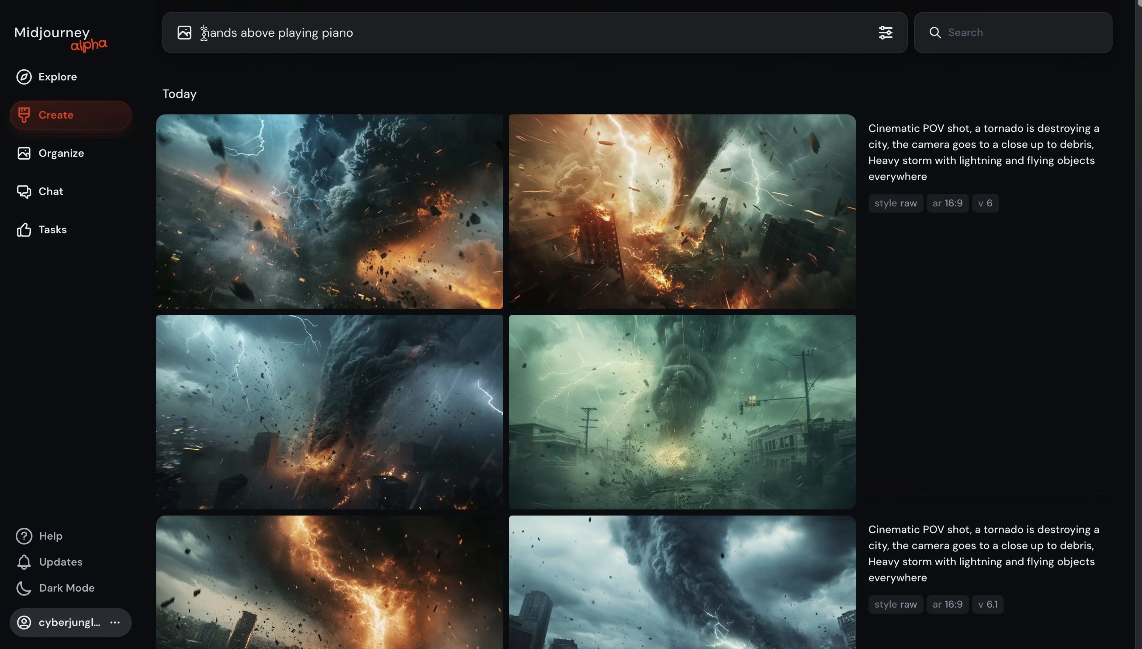
{"action": "type", "text": "photo of"}
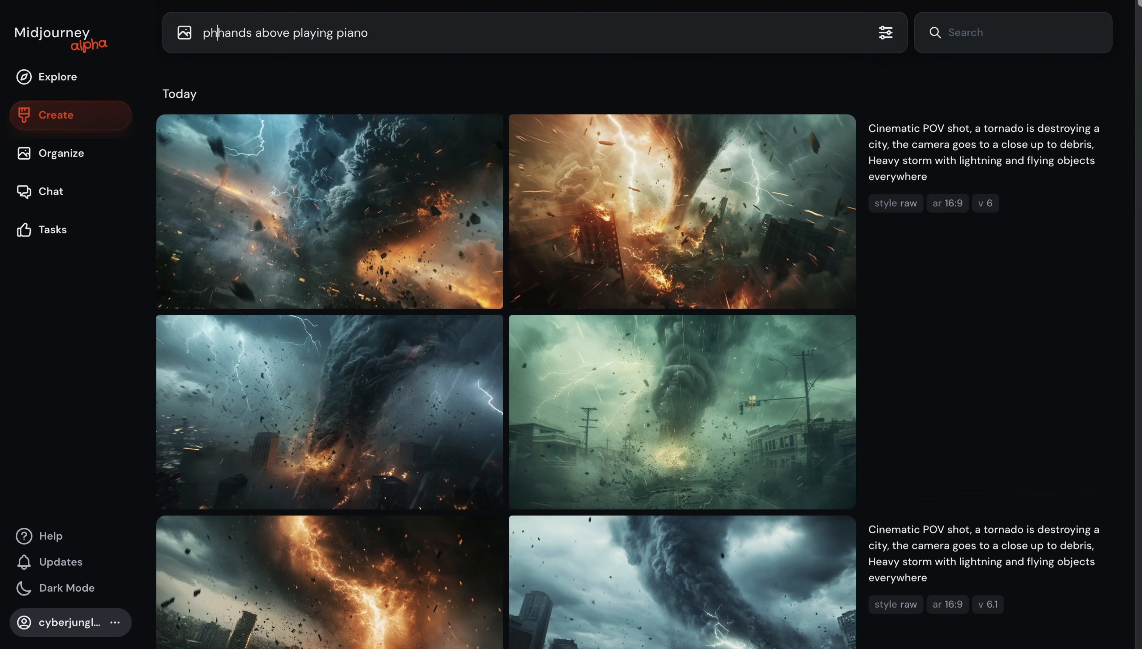
{"action": "left_click", "coordinate": [444, 48]}
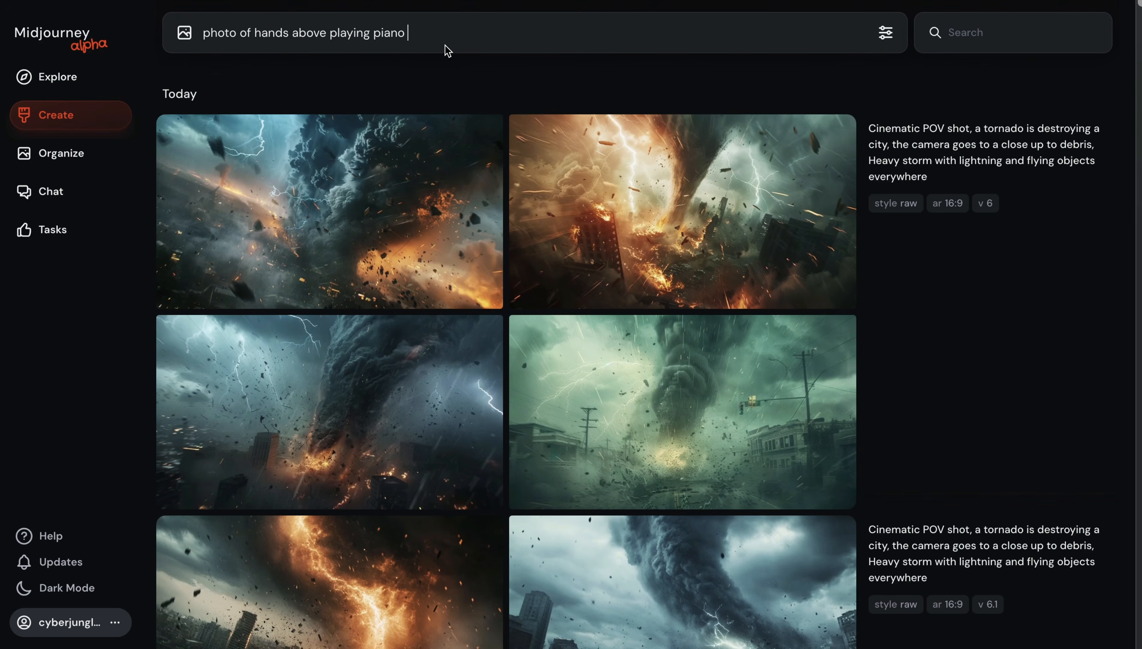
{"action": "key", "text": "Return"}
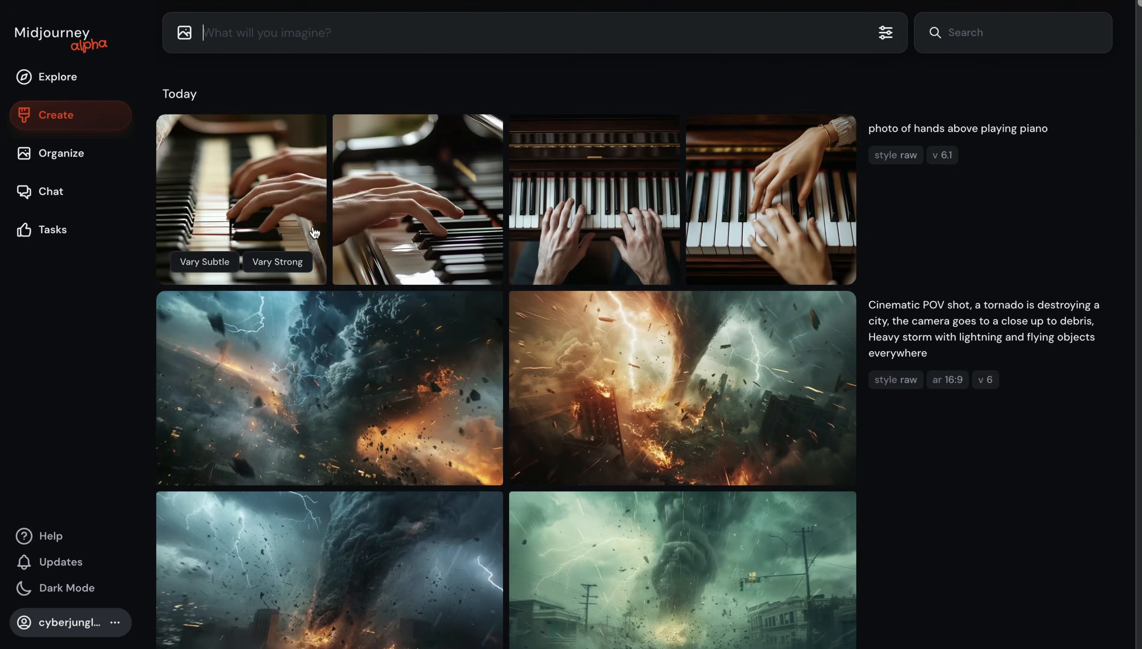
View the four v 6.1 piano images enlarged to check the hands and fingers, and return to the image grid.
{"action": "left_click", "coordinate": [270, 197]}
{"action": "key", "text": "Right"}
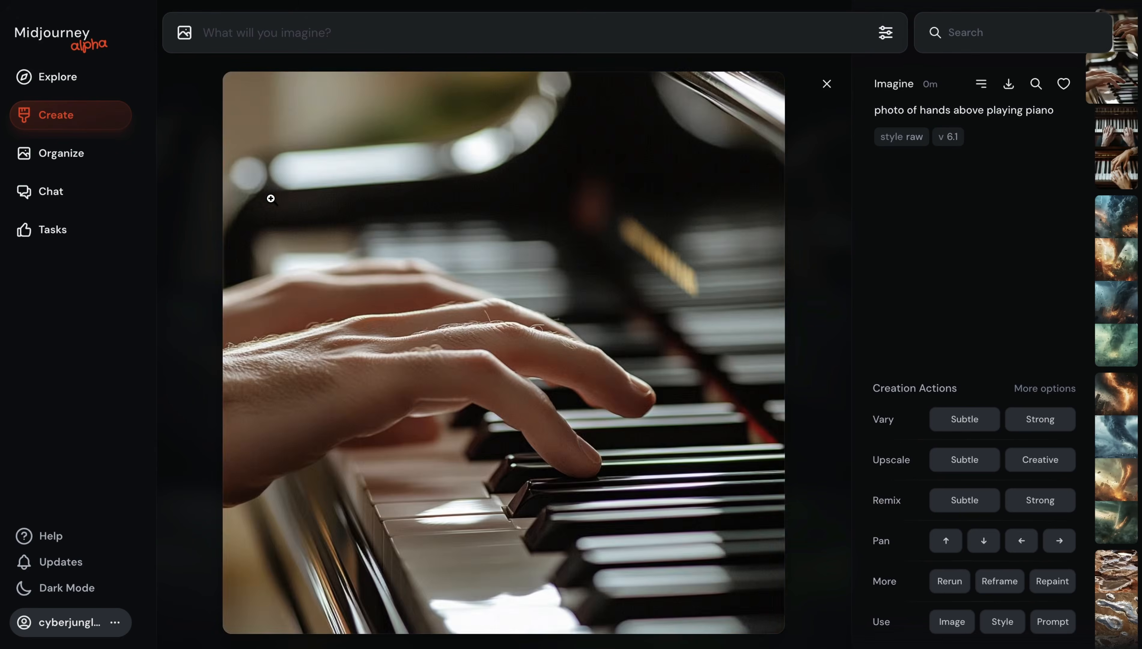
{"action": "key", "text": "Right"}
{"action": "key", "text": "Right"}
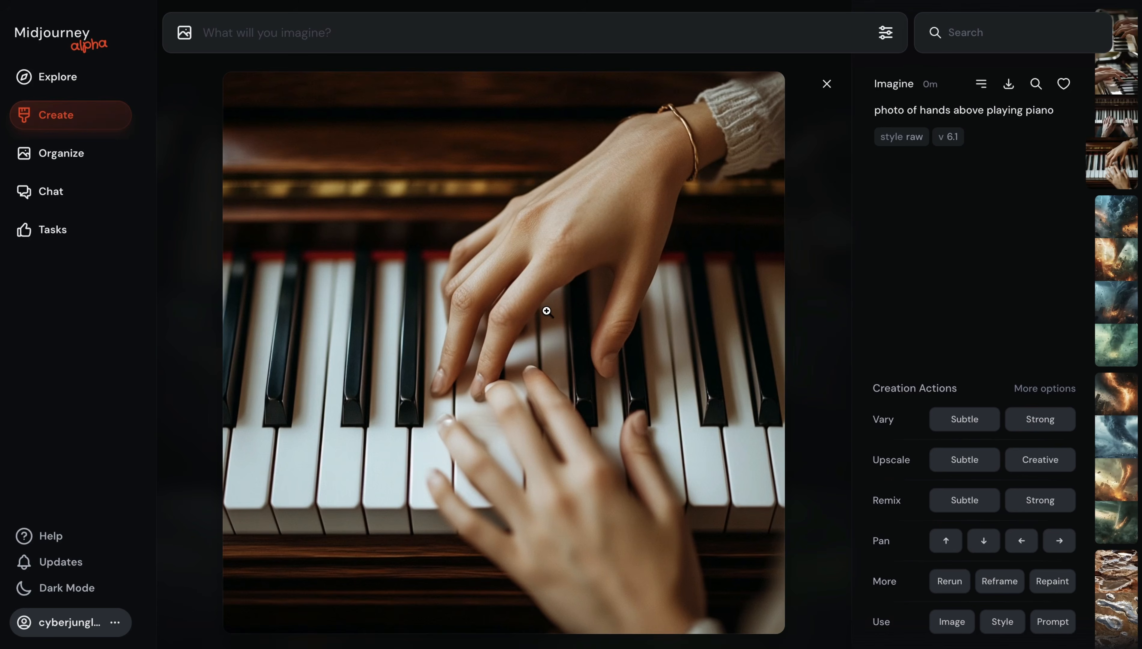
{"action": "key", "text": "Left"}
{"action": "key", "text": "Left"}
{"action": "key", "text": "Left"}
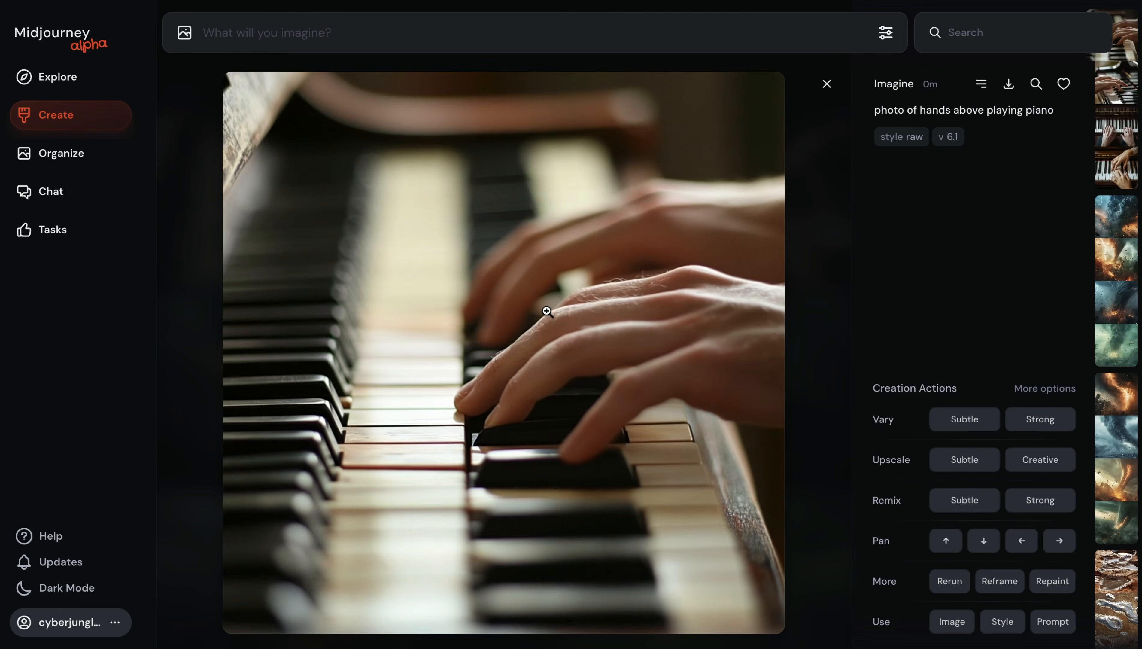
{"action": "left_click", "coordinate": [205, 202]}
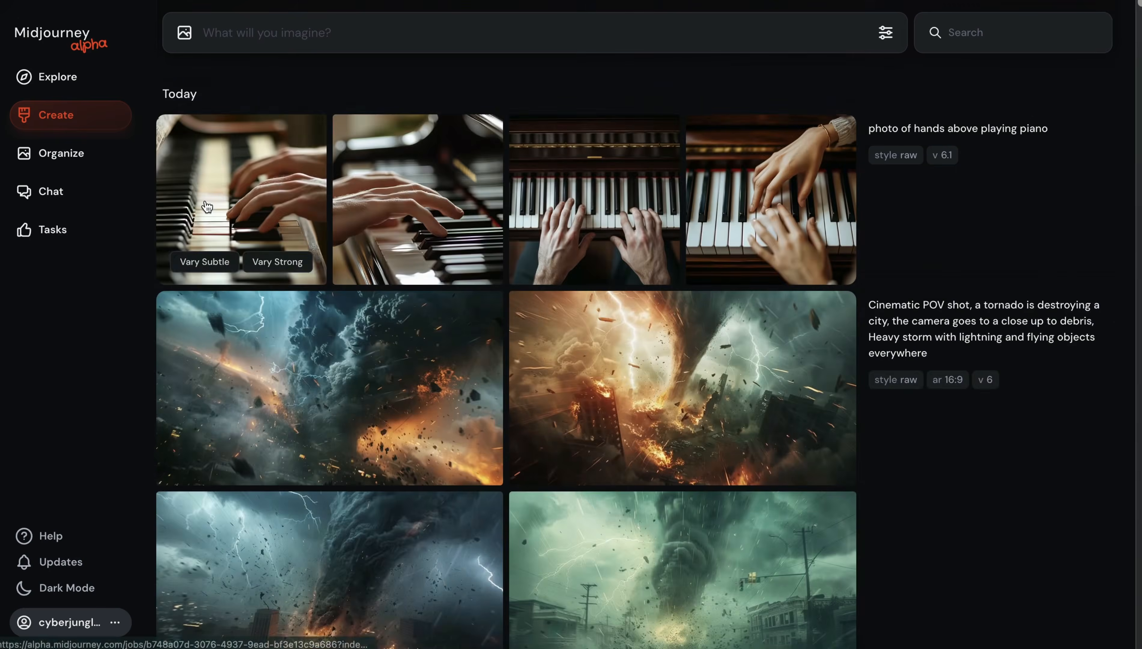
Generate 16:9 raw-style images: "photo, extreme low angle shot, a woman's foot in high heels, a puddle in the street", with night city lights reflected in the puddle.
{"action": "type", "text": "photo, extreme low angle shot, a woman's foot in high heels, a puddle in the street, reflections of city lights at night in the puddle"}
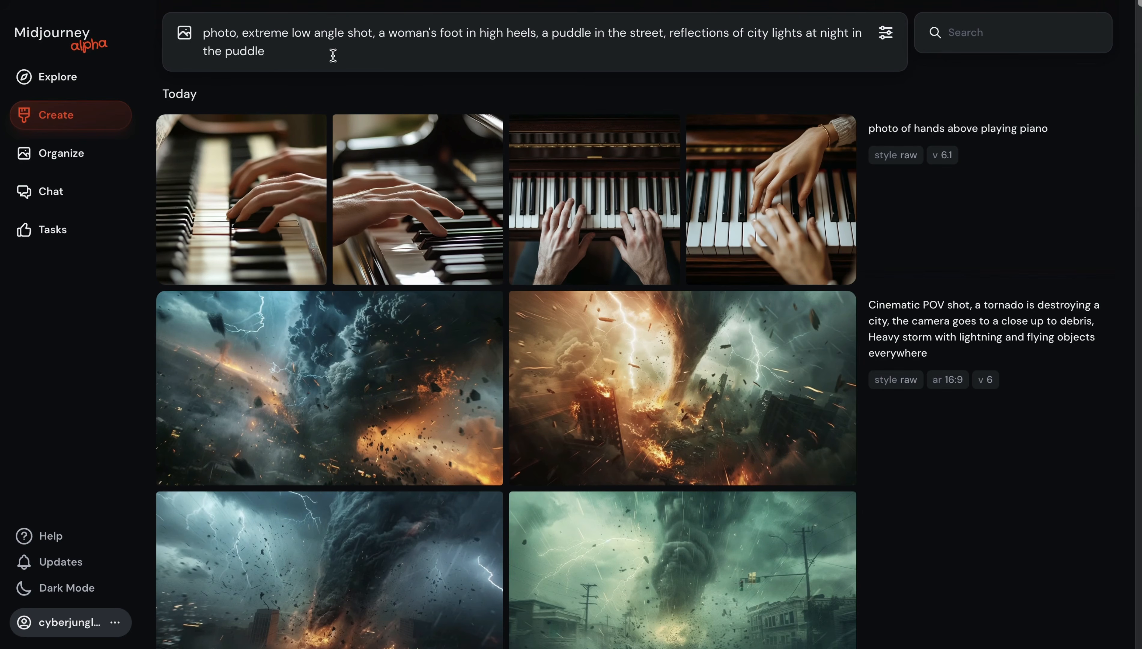
{"action": "type", "text": "--style raw --ar 16:9"}
{"action": "key", "text": "Return"}
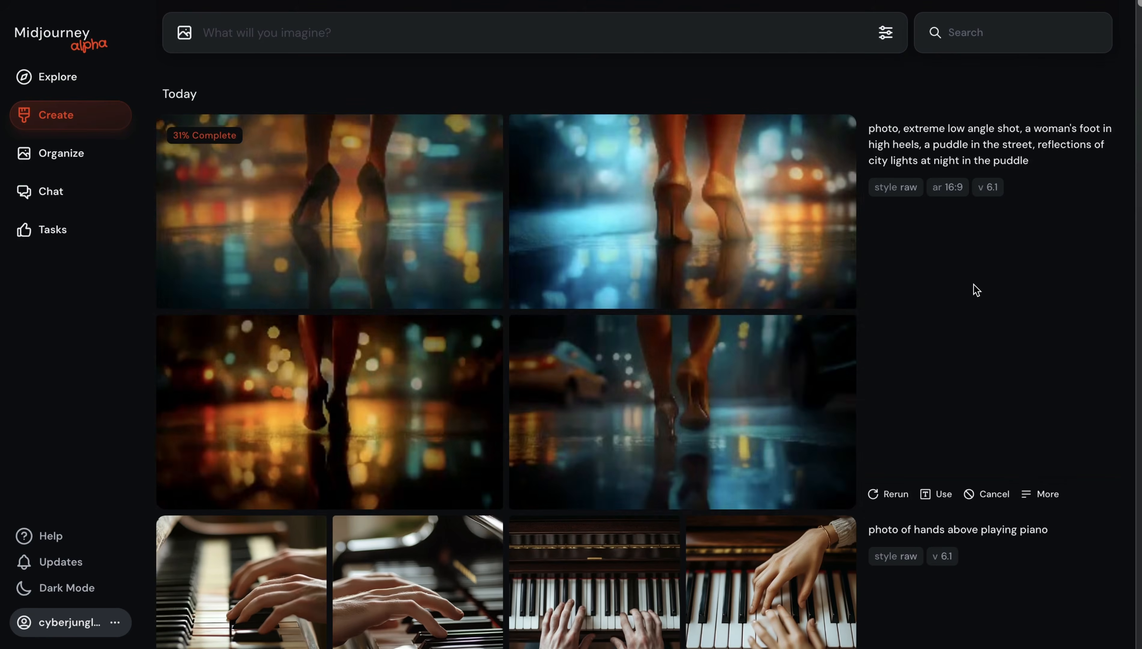
View the high-heels images enlarged, including the walking feet at full size, to check the shoes and puddle reflections.
{"action": "left_click", "coordinate": [491, 260]}
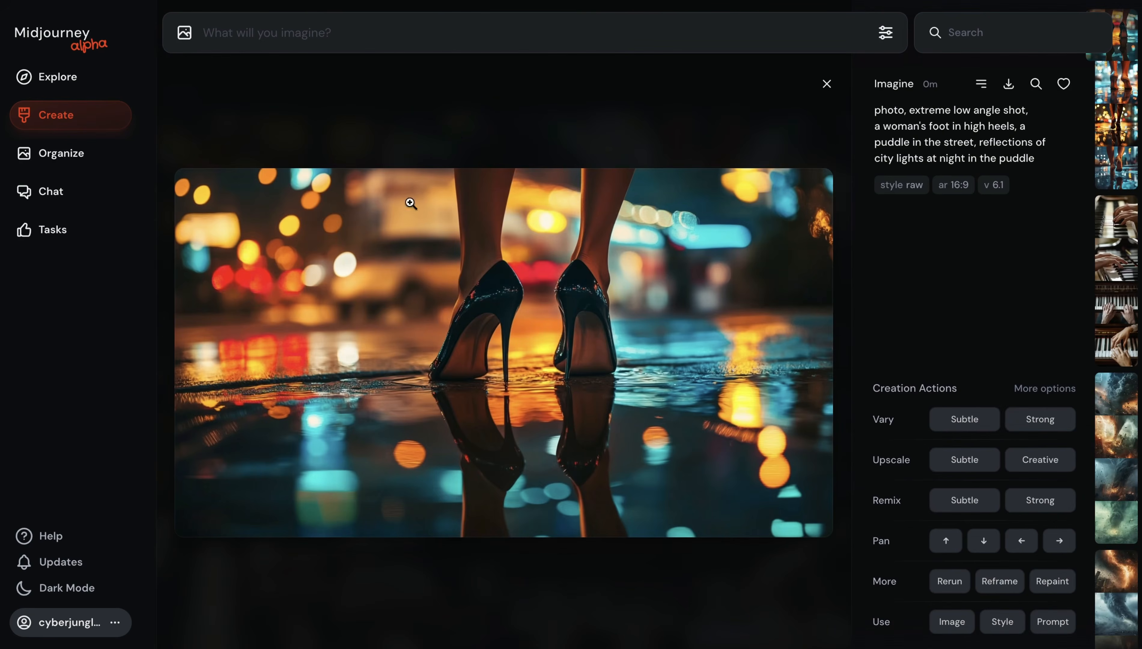
{"action": "key", "text": "Escape"}
{"action": "left_click", "coordinate": [634, 217]}
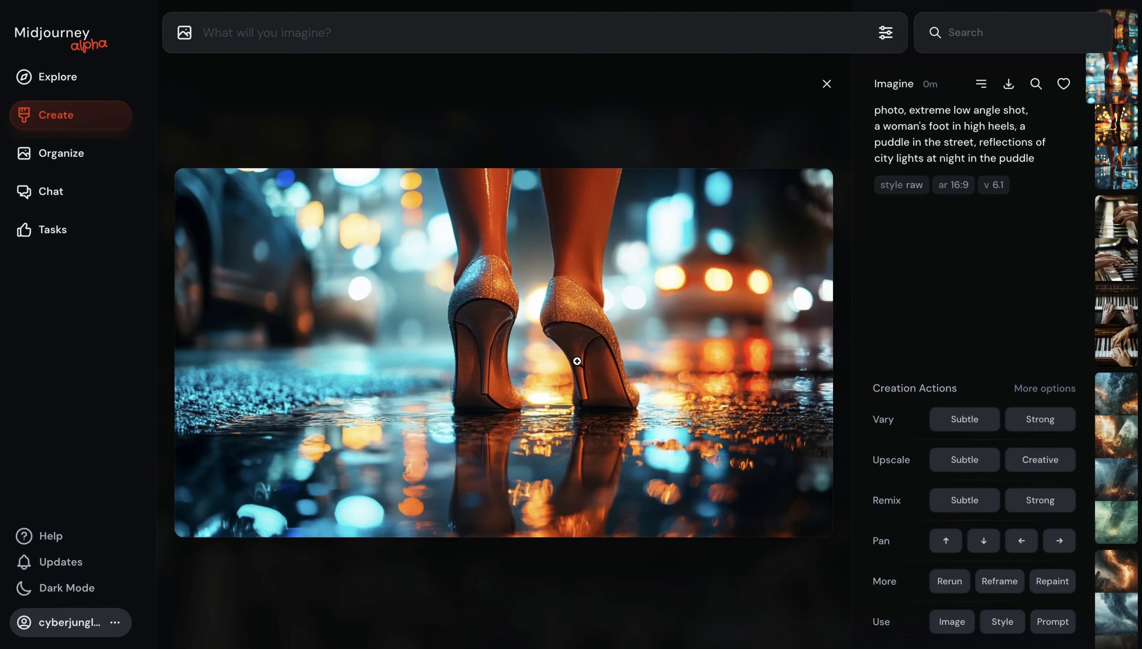
{"action": "key", "text": "Right"}
{"action": "key", "text": "Right"}
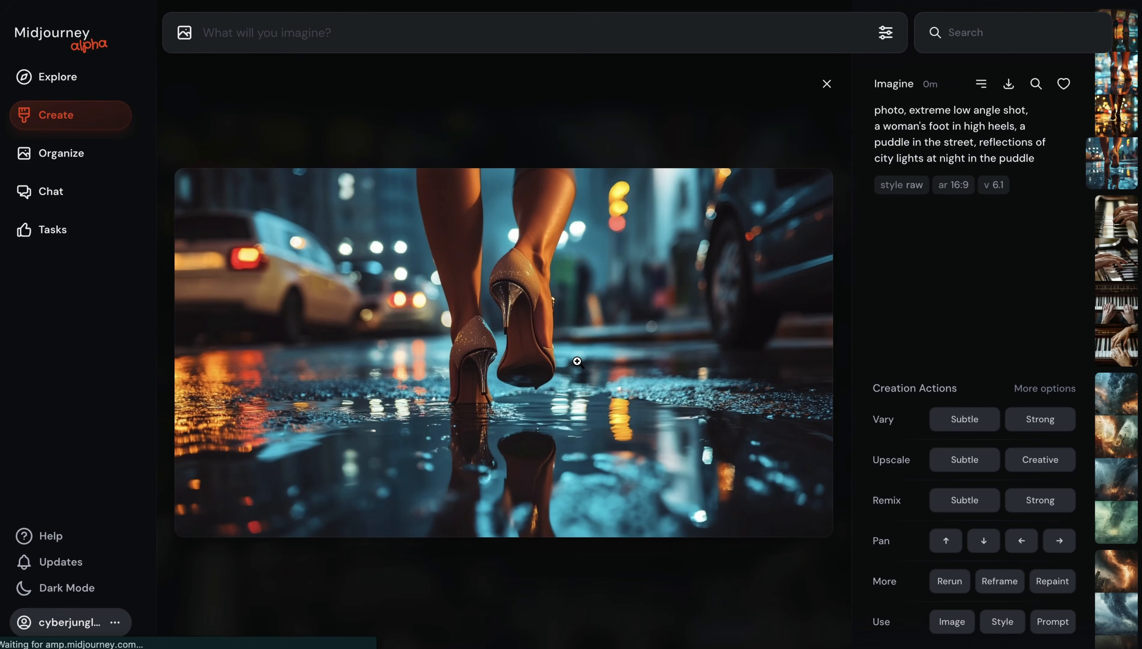
{"action": "left_click", "coordinate": [578, 361]}
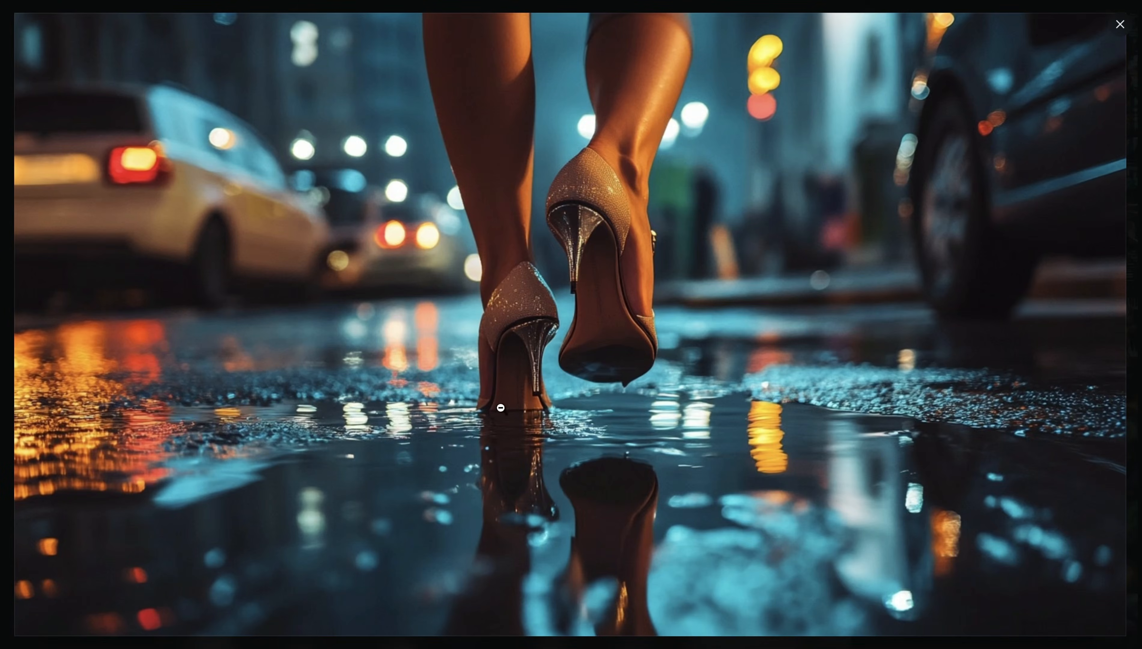
{"action": "left_click", "coordinate": [517, 408]}
{"action": "left_click", "coordinate": [550, 103]}
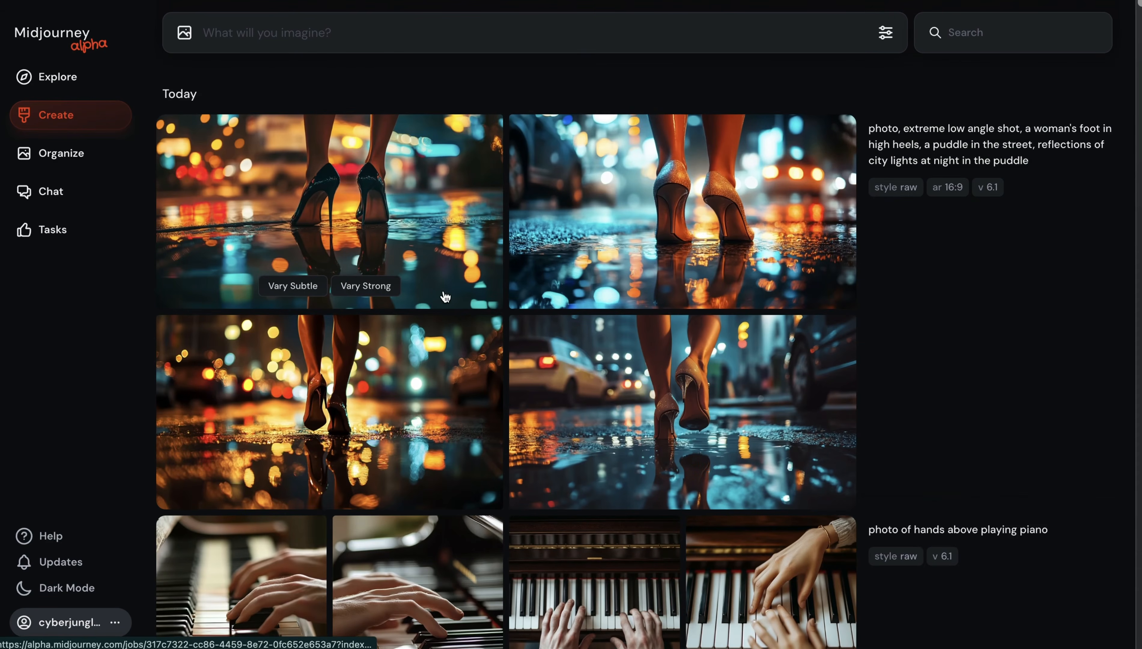
Generate 16:9 raw-style images from the prompt "photo of an Old Man eating a burger in the restaurant".
{"action": "left_click", "coordinate": [277, 35]}
{"action": "type", "text": "Old Man eating a burger in the restaurant"}
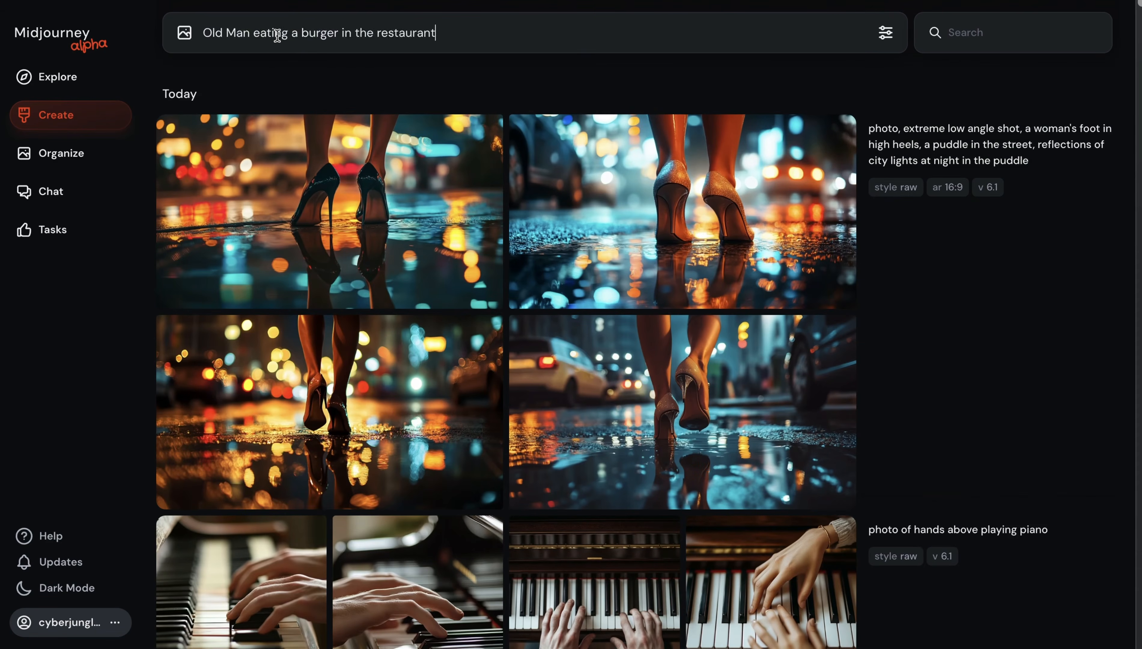
{"action": "left_click", "coordinate": [204, 32]}
{"action": "type", "text": "photo of an"}
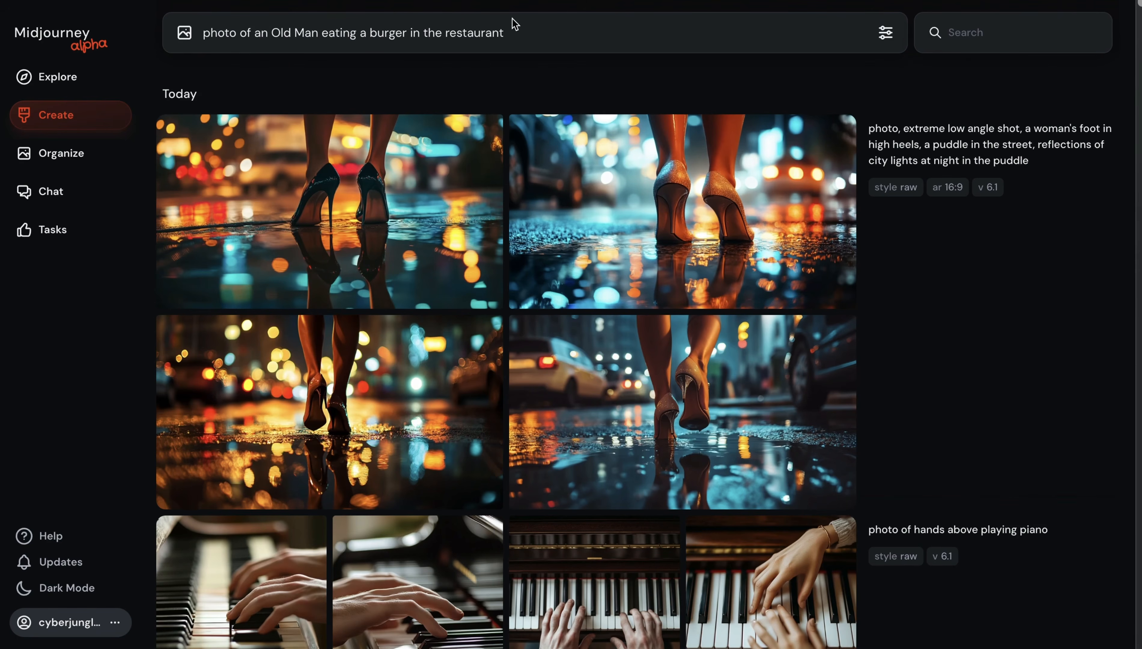
{"action": "left_click", "coordinate": [538, 33]}
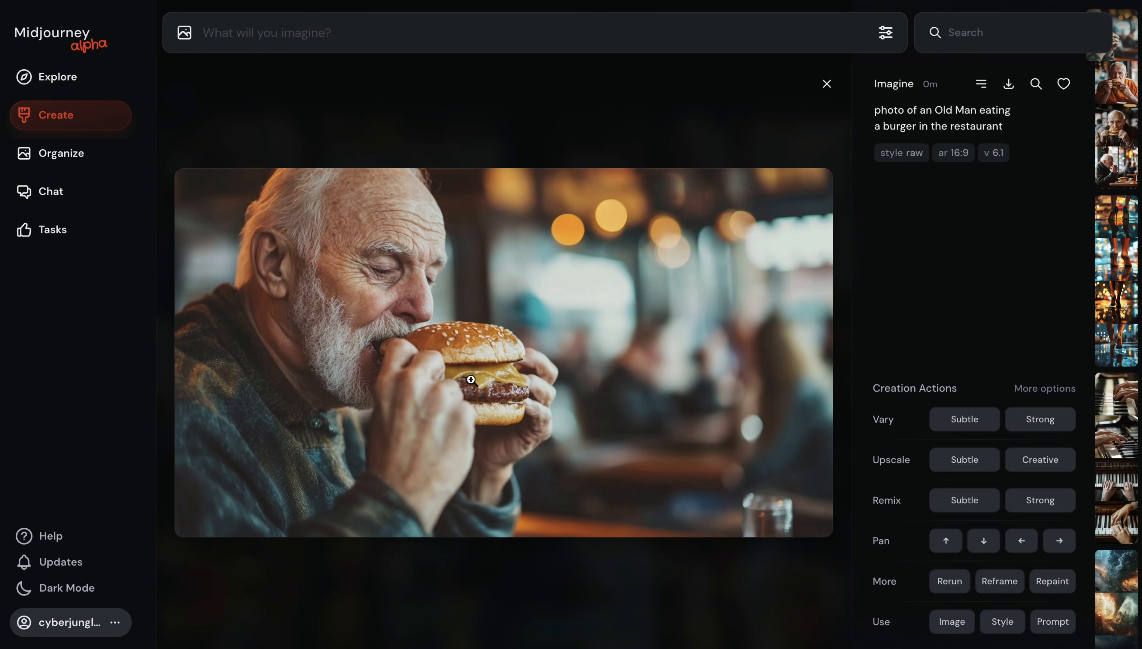
View the old man burger images enlarged one by one, including the man by the window at full size, to check hands and food.
{"action": "left_click", "coordinate": [498, 110]}
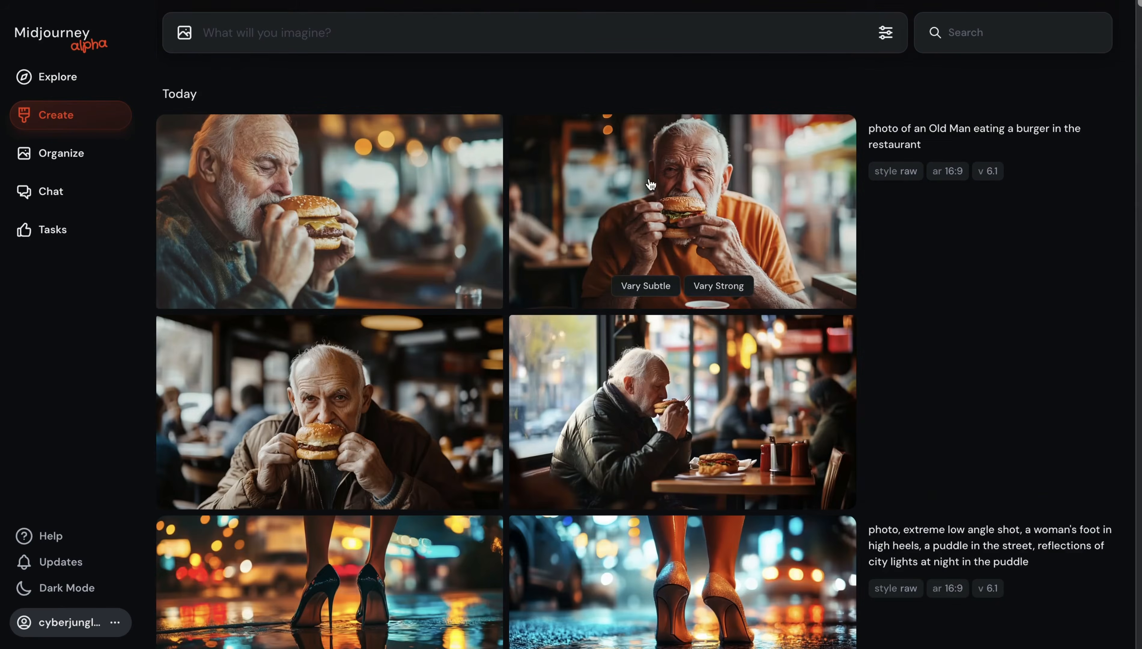
{"action": "left_click", "coordinate": [514, 272]}
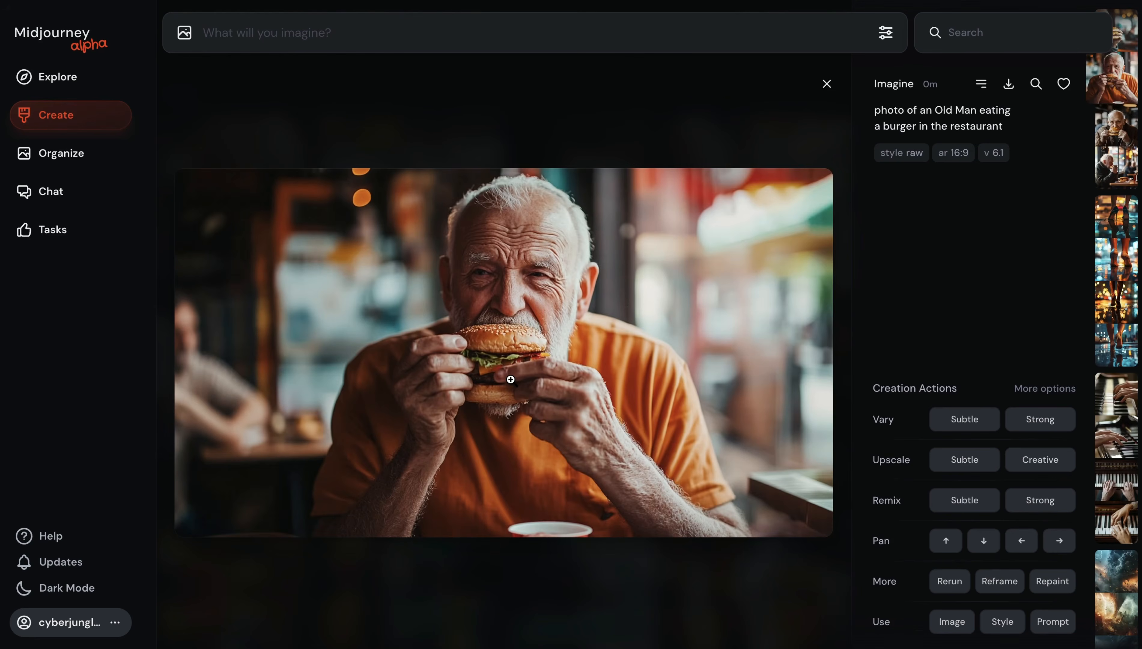
{"action": "left_click", "coordinate": [548, 74]}
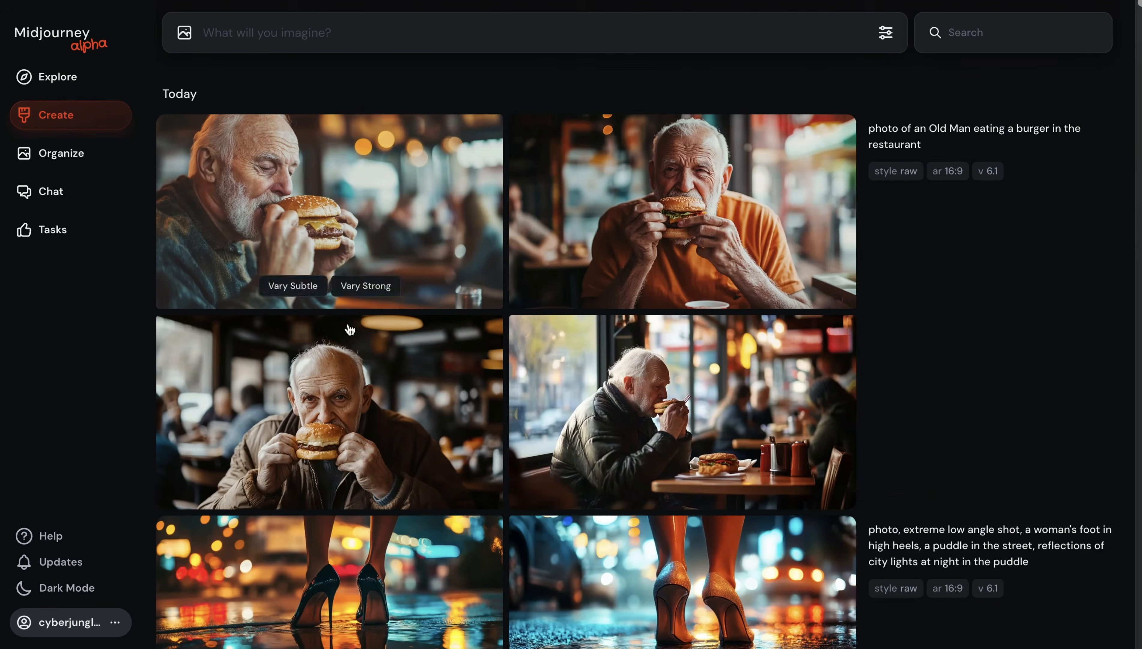
{"action": "left_click", "coordinate": [312, 405]}
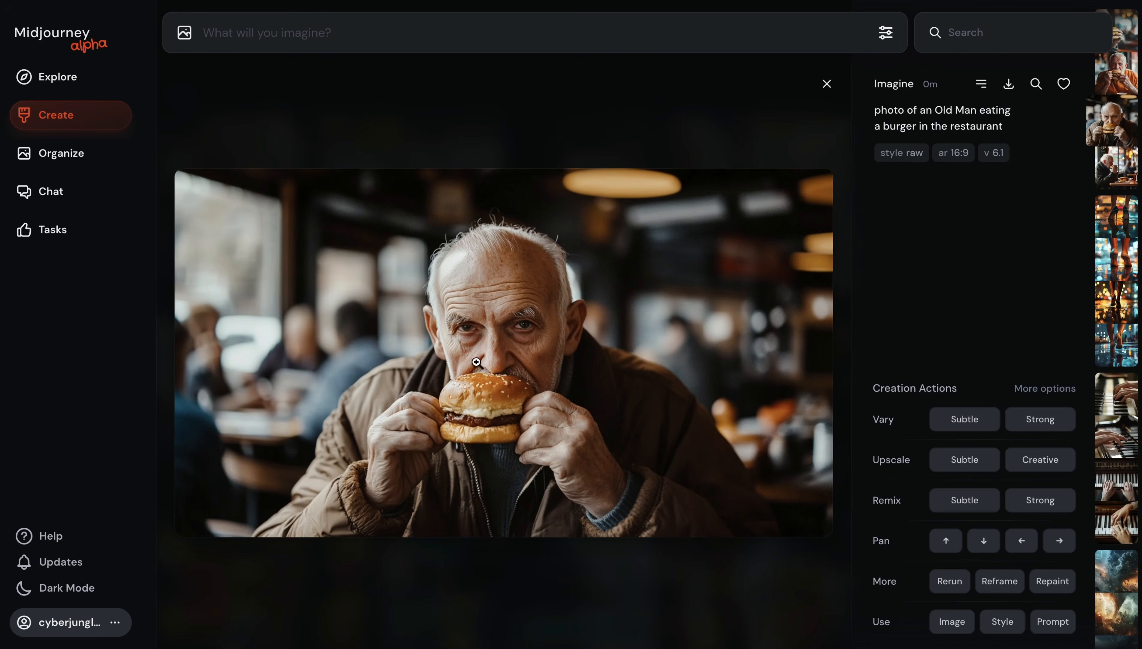
{"action": "left_click", "coordinate": [480, 126]}
{"action": "left_click", "coordinate": [633, 355]}
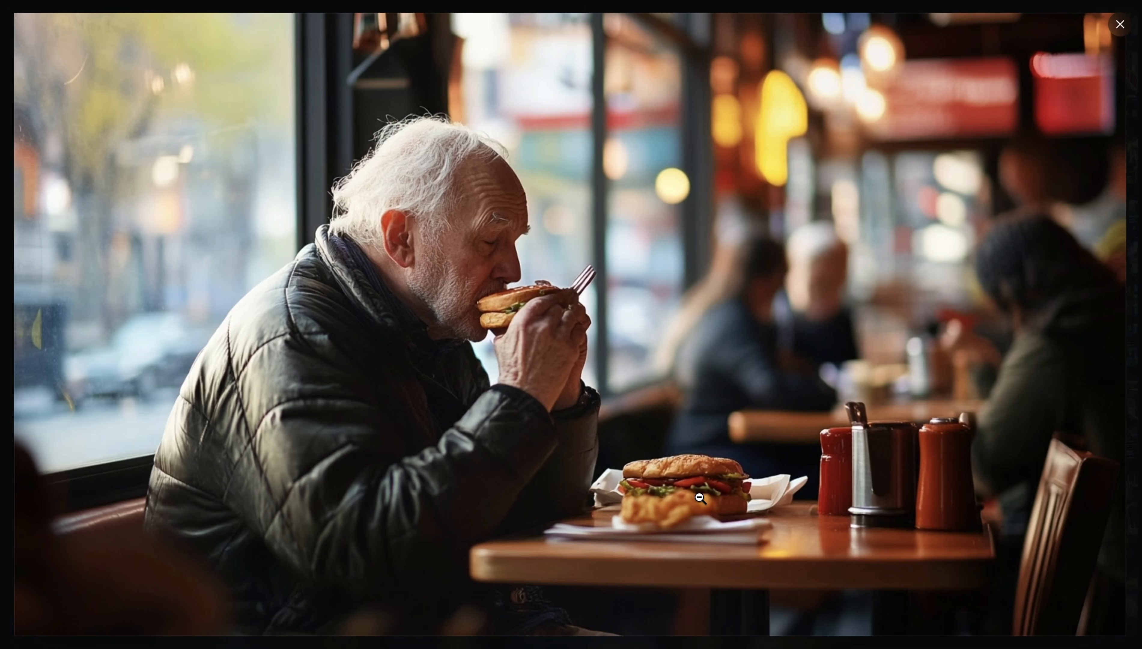
{"action": "left_click", "coordinate": [541, 313]}
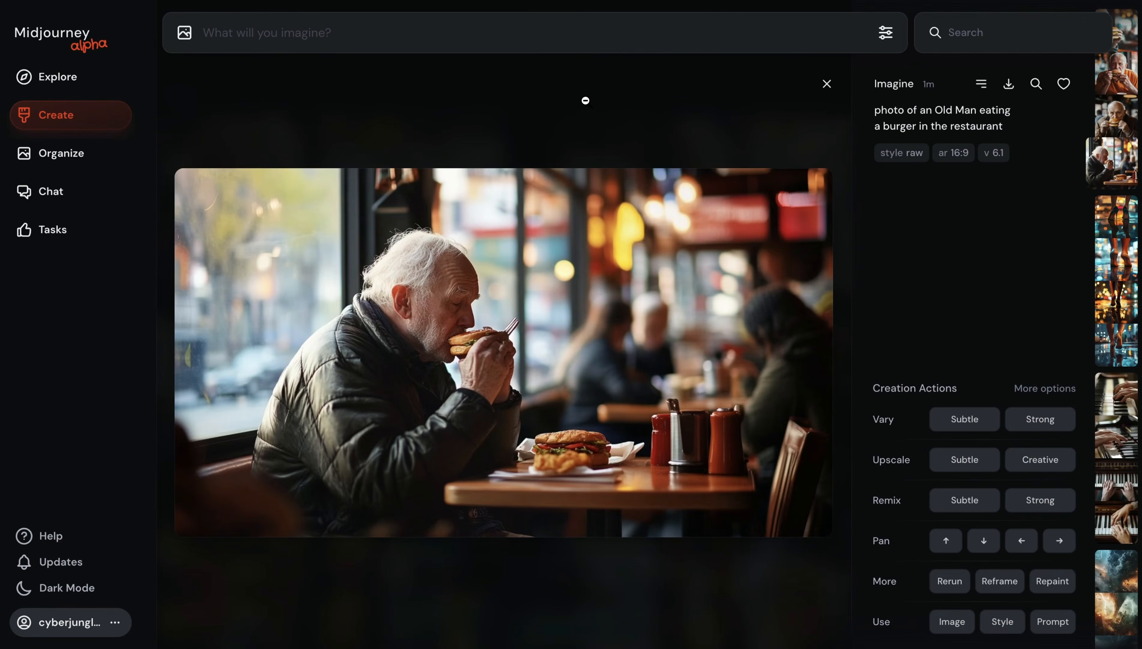
{"action": "left_click", "coordinate": [586, 123]}
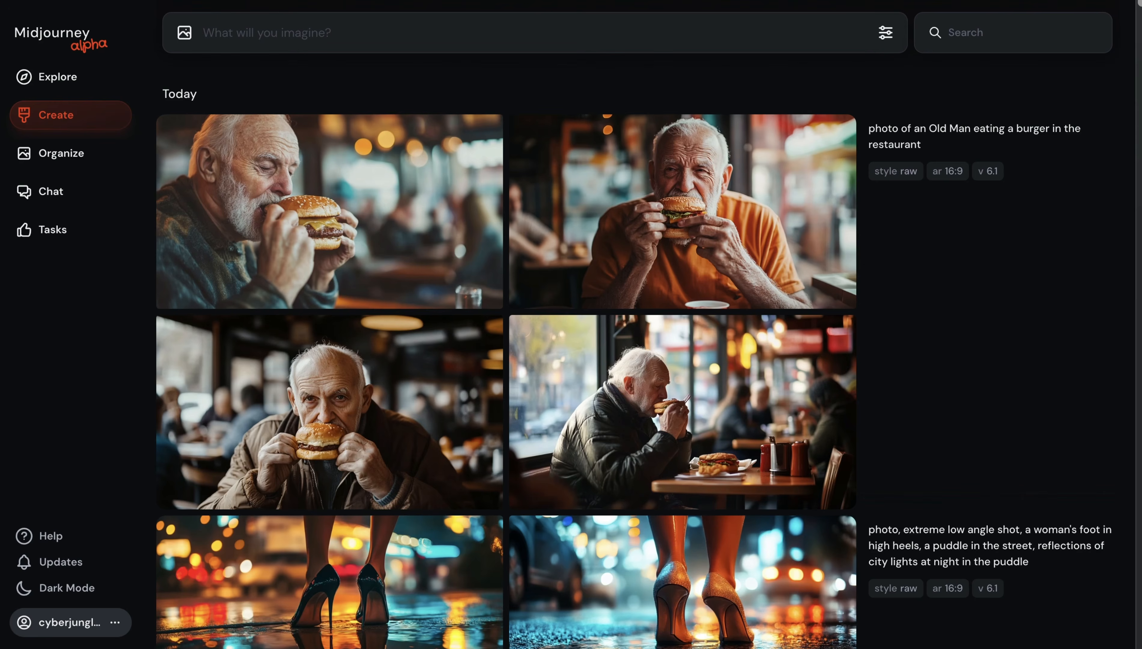
Generate 16:9 raw-style images from the prompt "Photo of a witch on a broom".
{"action": "left_click", "coordinate": [388, 35]}
{"action": "type", "text": "Photo of a witch on a broom --ar 16:9 --style raw"}
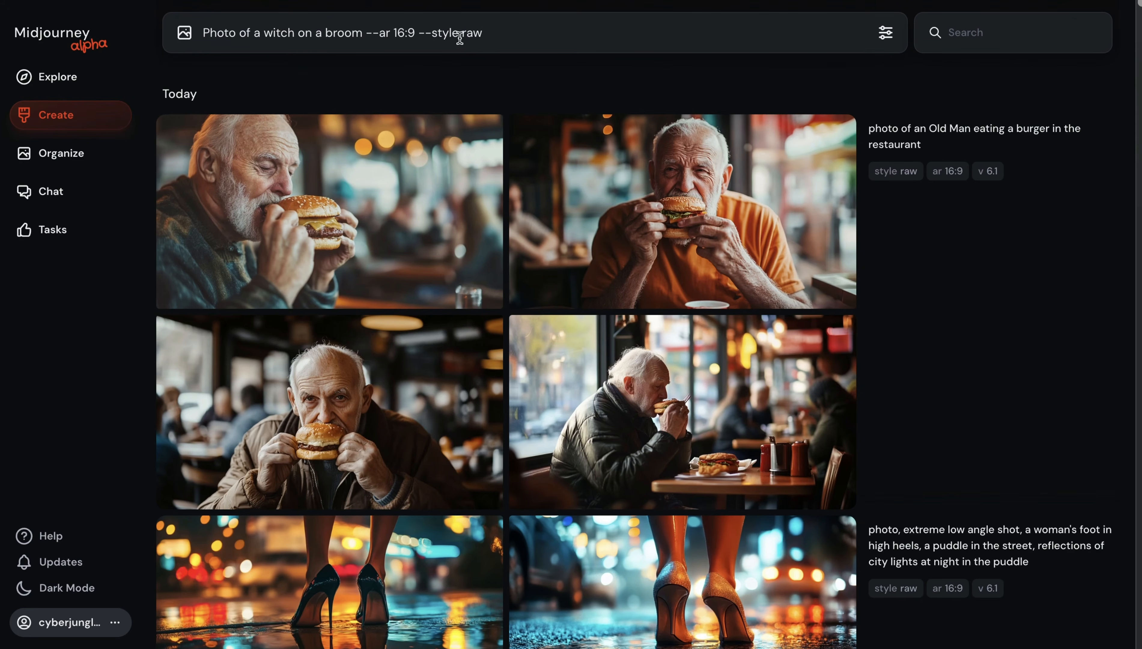
{"action": "key", "text": "Return"}
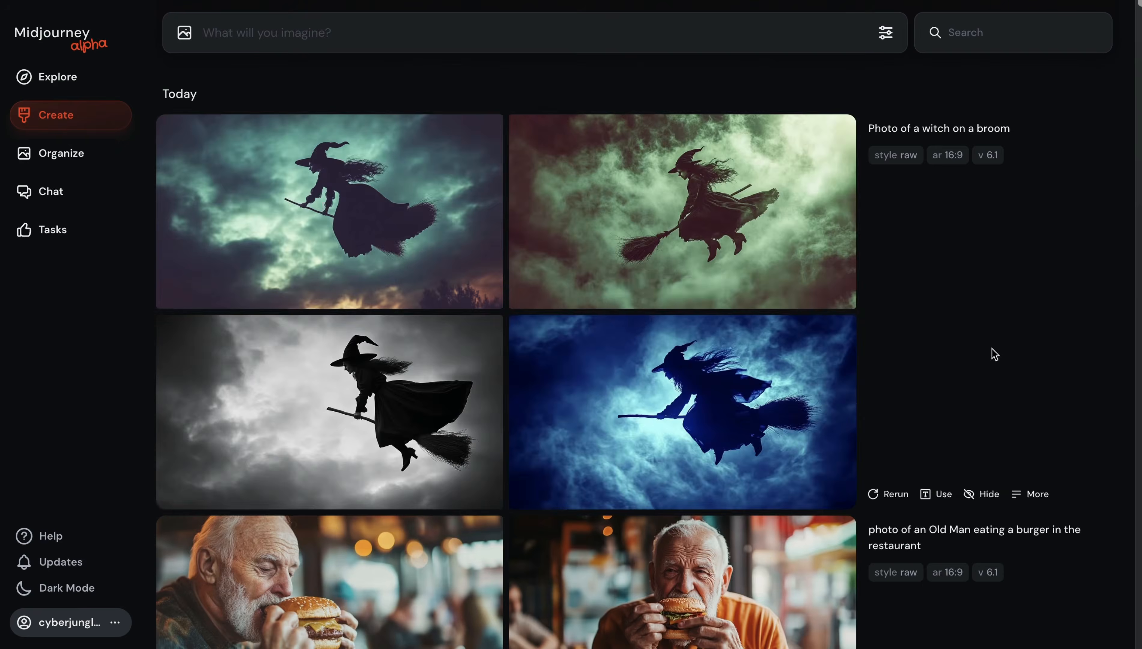
View the green-sky, purple-sky and black-and-white witch images enlarged to check how each witch sits on her broom.
{"action": "left_click", "coordinate": [695, 229]}
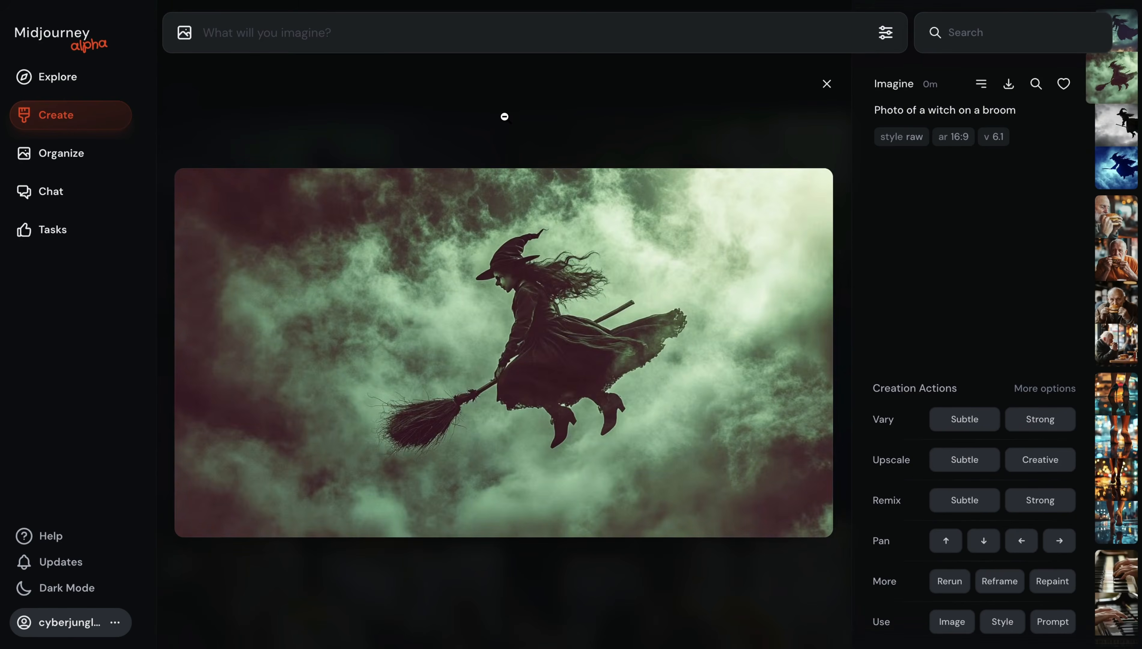
{"action": "left_click", "coordinate": [504, 116]}
{"action": "left_click", "coordinate": [326, 201]}
{"action": "left_click", "coordinate": [375, 100]}
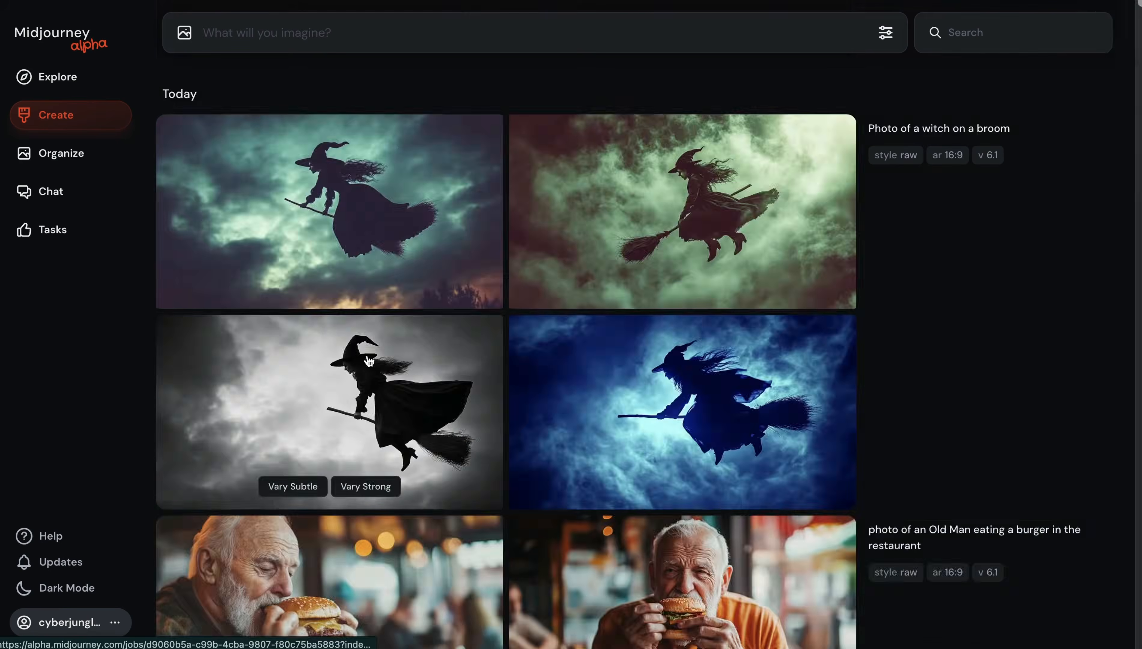
{"action": "left_click", "coordinate": [353, 382]}
{"action": "left_click", "coordinate": [474, 109]}
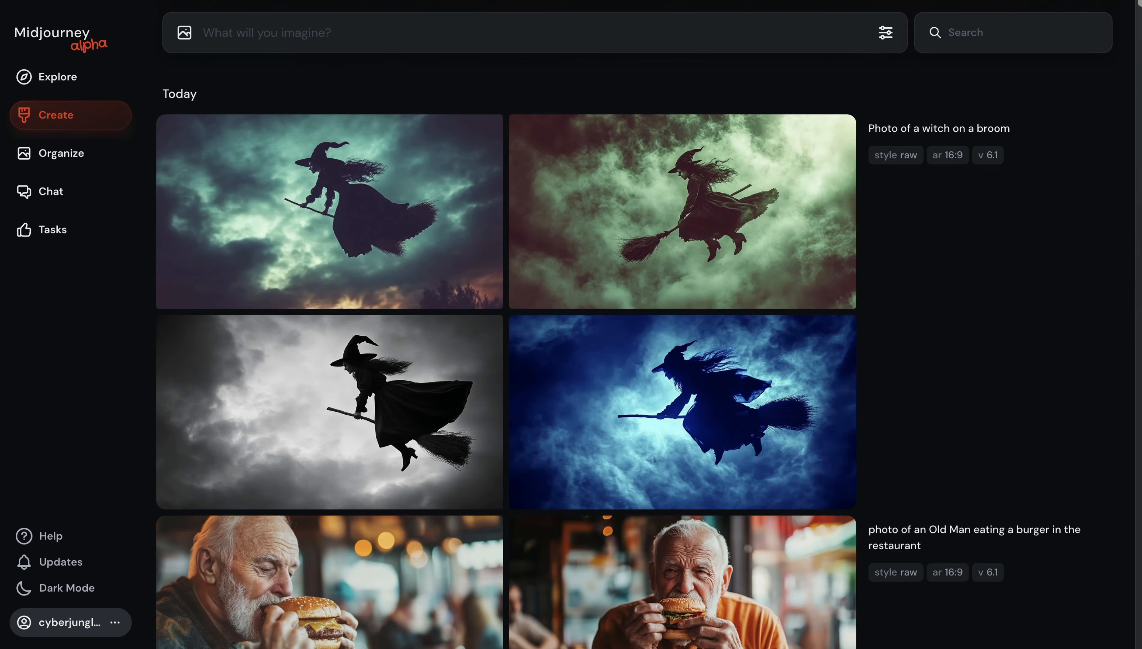
Generate 16:9 raw-style images: cinematic photo close-up, an Indian woman holding bow and arrow ready to shoot, epic action scene, ARRIFLEX 35 BL Camera, Canon K35 Prime Lenses.
{"action": "type", "text": "cinematic, photo, close-up, an Indian woman holding bow and arrow ready to shoot, action scene, epic bravery, shot by ARRIFLEX 35 BL Camera, Canon K35 Prime Lenses --ar 16:9 --style raw"}
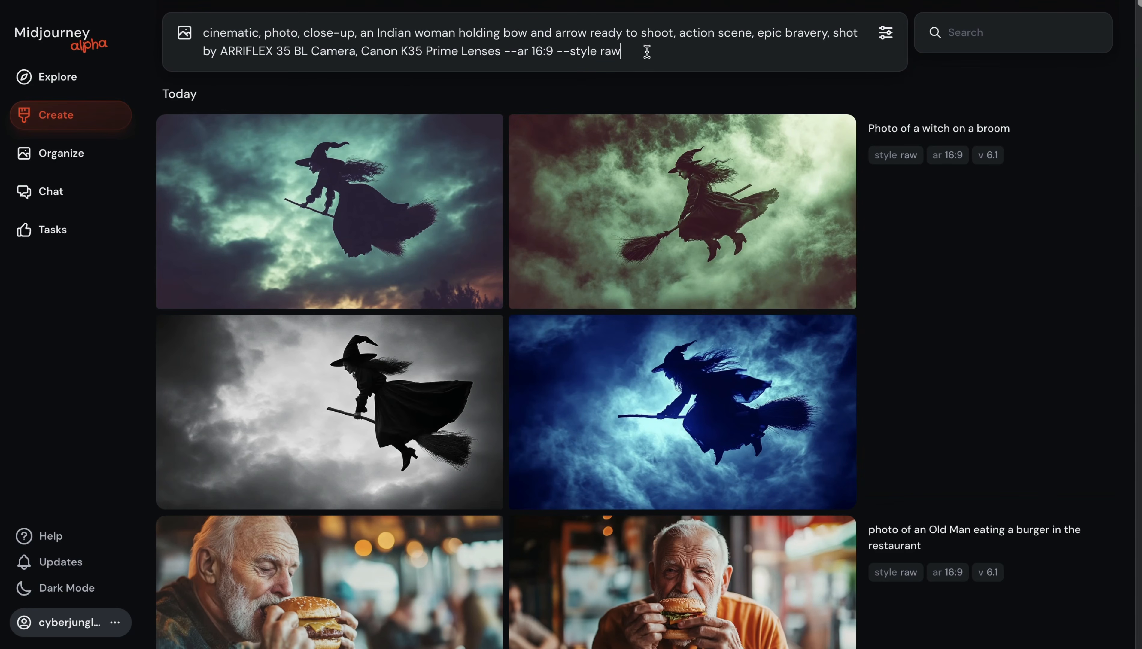
{"action": "key", "text": "Return"}
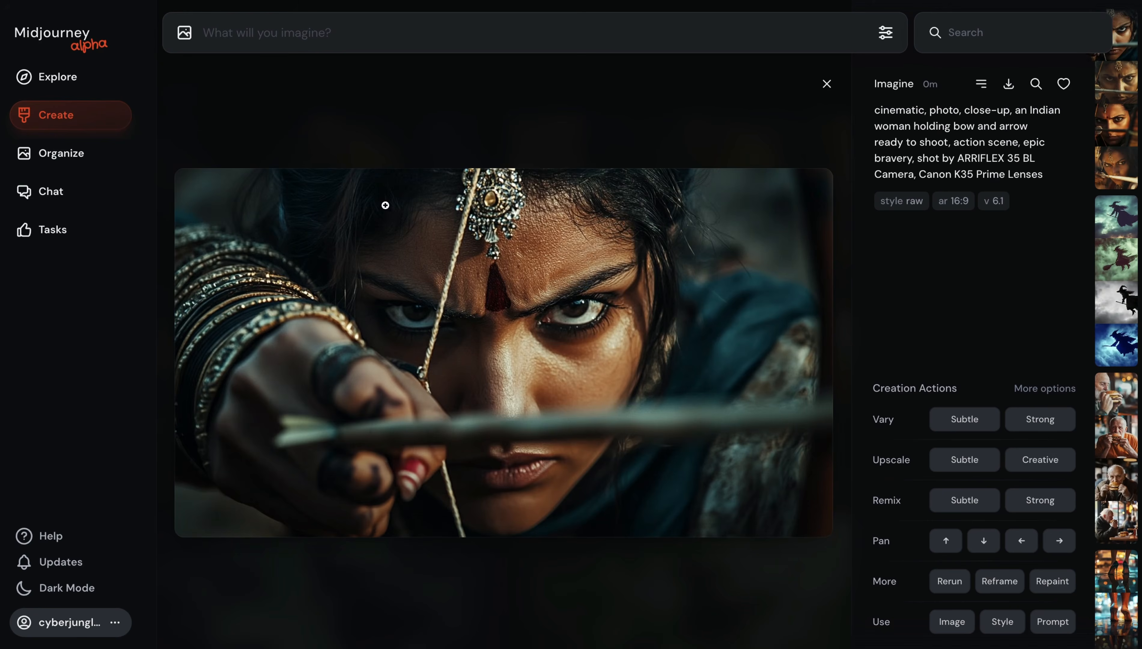
View the third and second archer images enlarged, with the second at full size, to examine the fingers, arrow and face.
{"action": "left_click", "coordinate": [416, 123]}
{"action": "left_click", "coordinate": [295, 390]}
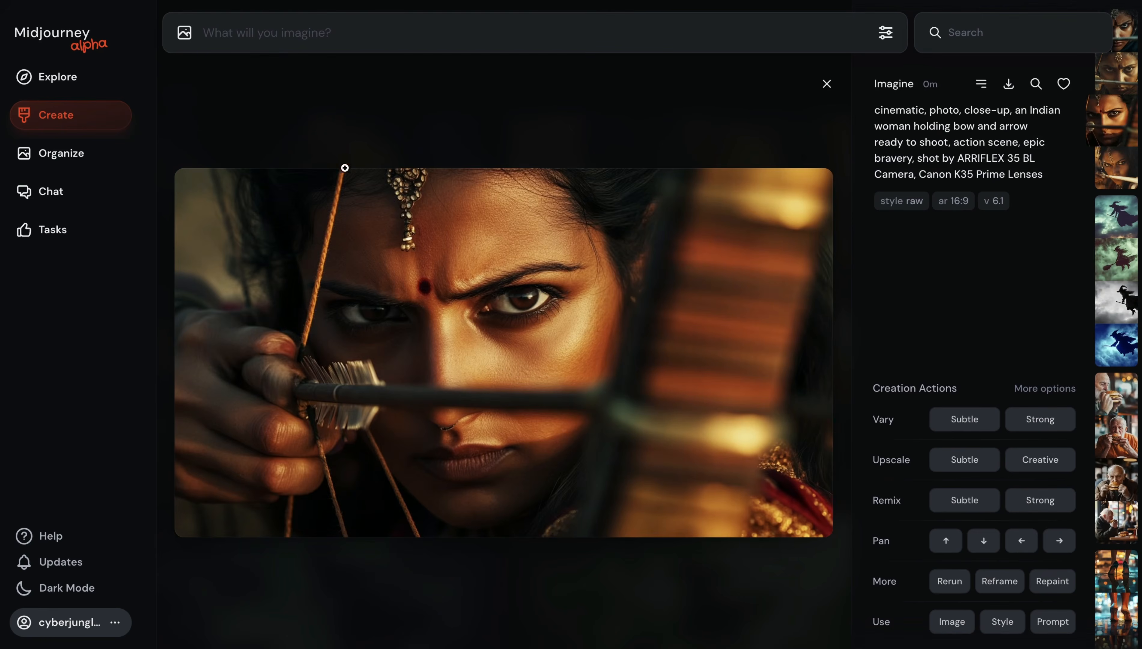
{"action": "left_click", "coordinate": [355, 128]}
{"action": "left_click", "coordinate": [626, 209]}
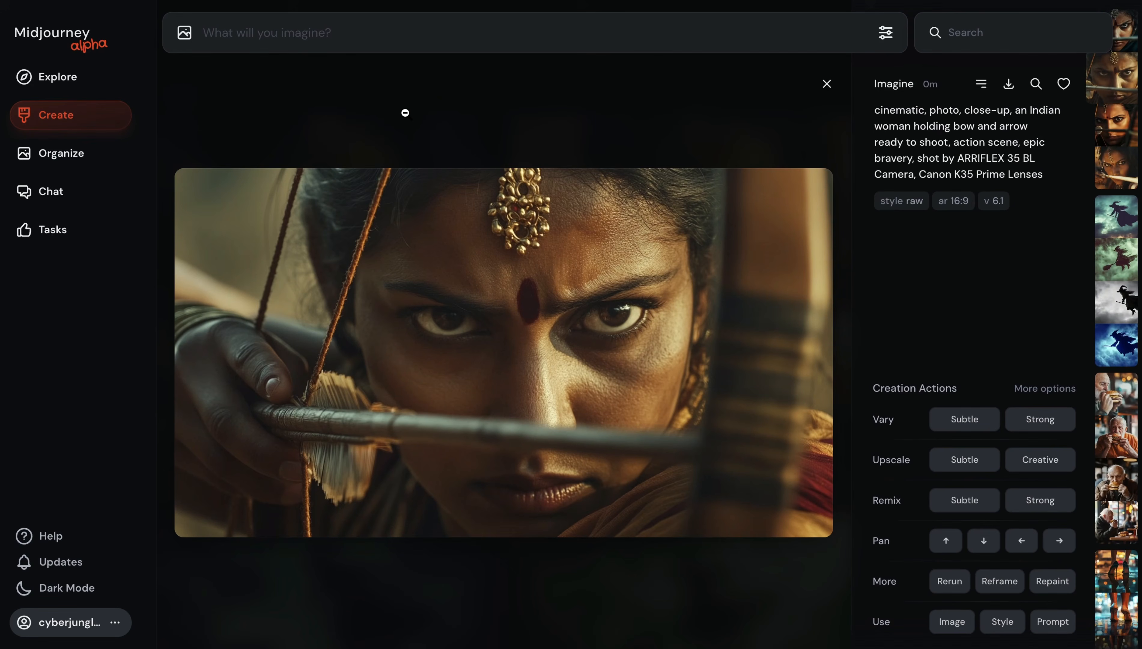
{"action": "left_click", "coordinate": [276, 392]}
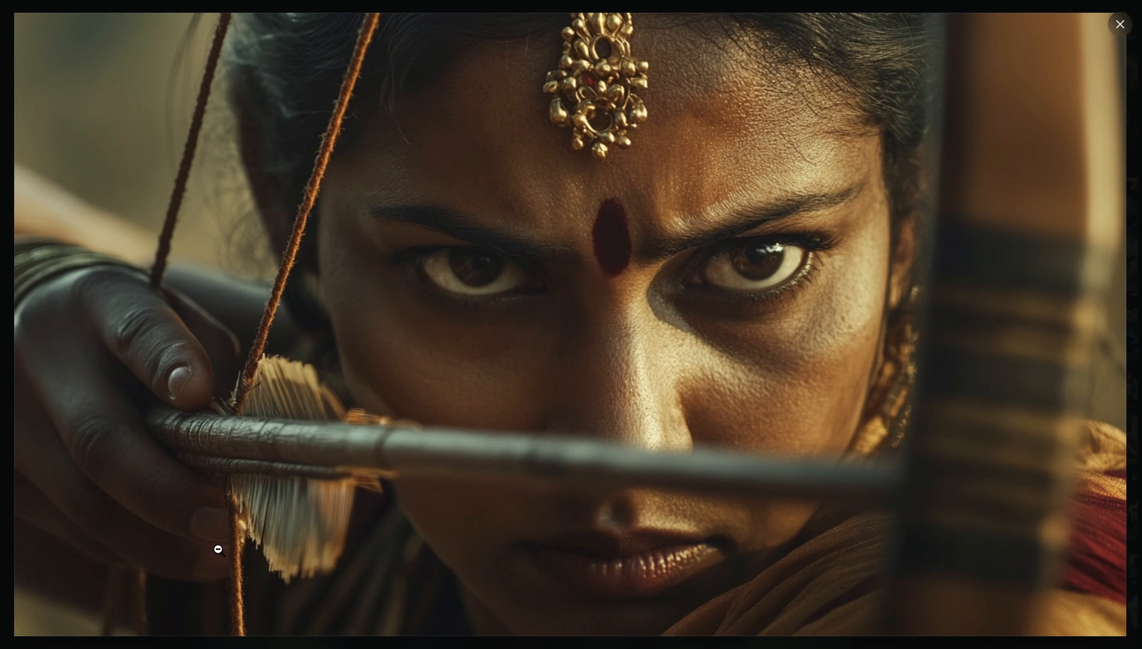
Reuse the archer prompt with the version parameter changed to 6 and generate the images.
{"action": "left_click", "coordinate": [202, 390]}
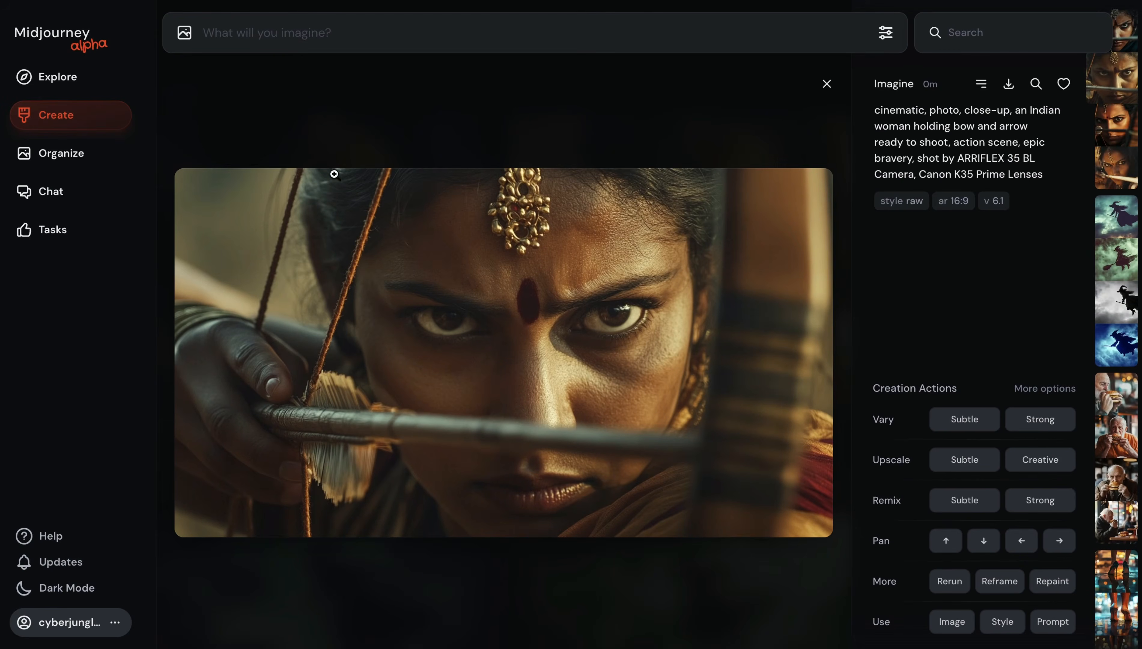
{"action": "left_click", "coordinate": [359, 103]}
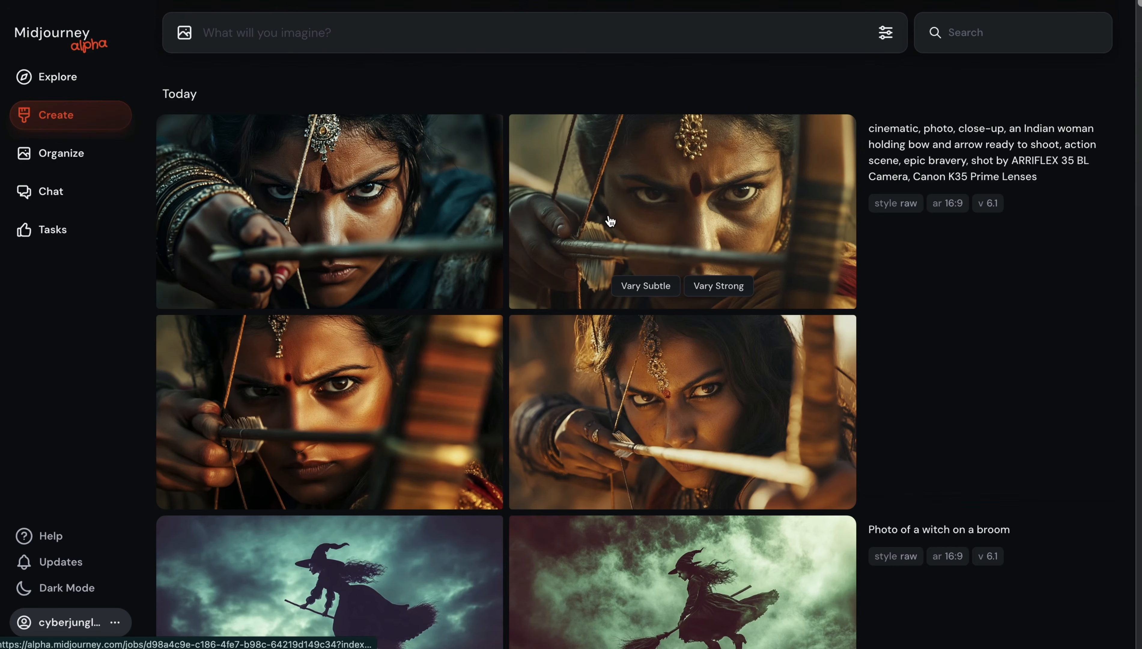
{"action": "left_click", "coordinate": [942, 496]}
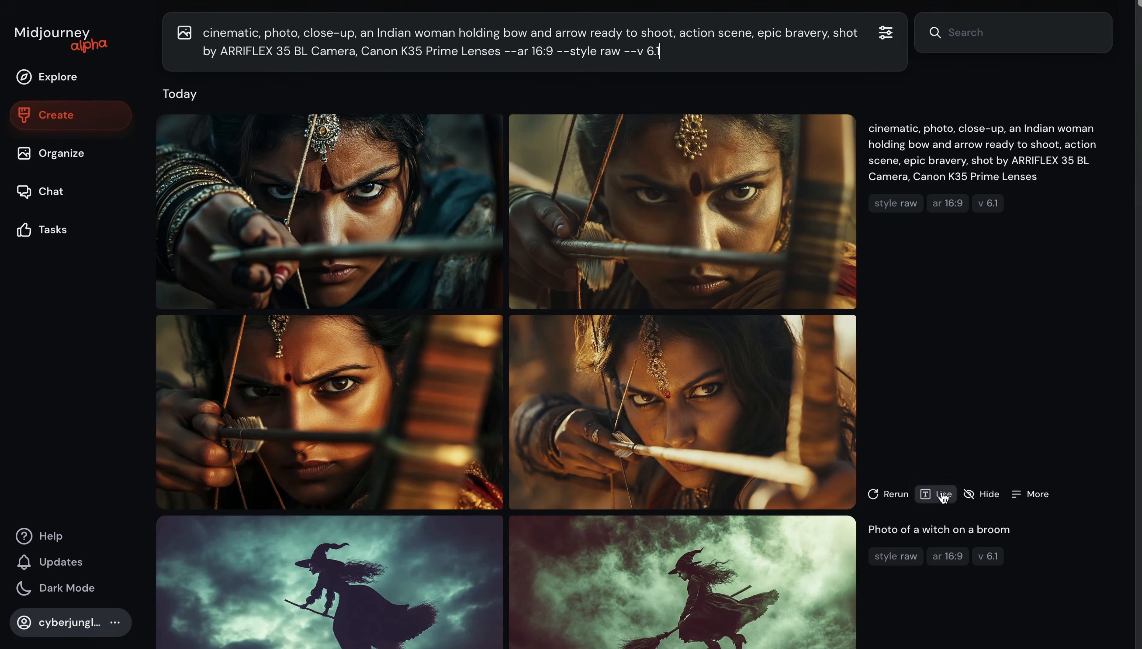
{"action": "left_click", "coordinate": [676, 59]}
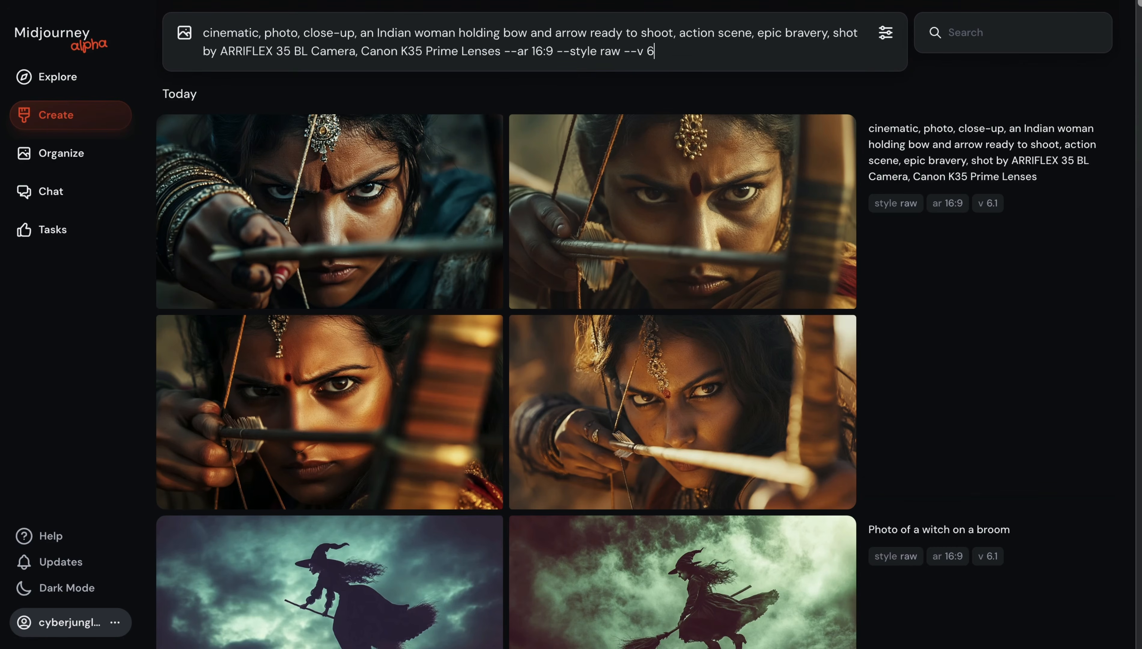
{"action": "key", "text": "Return"}
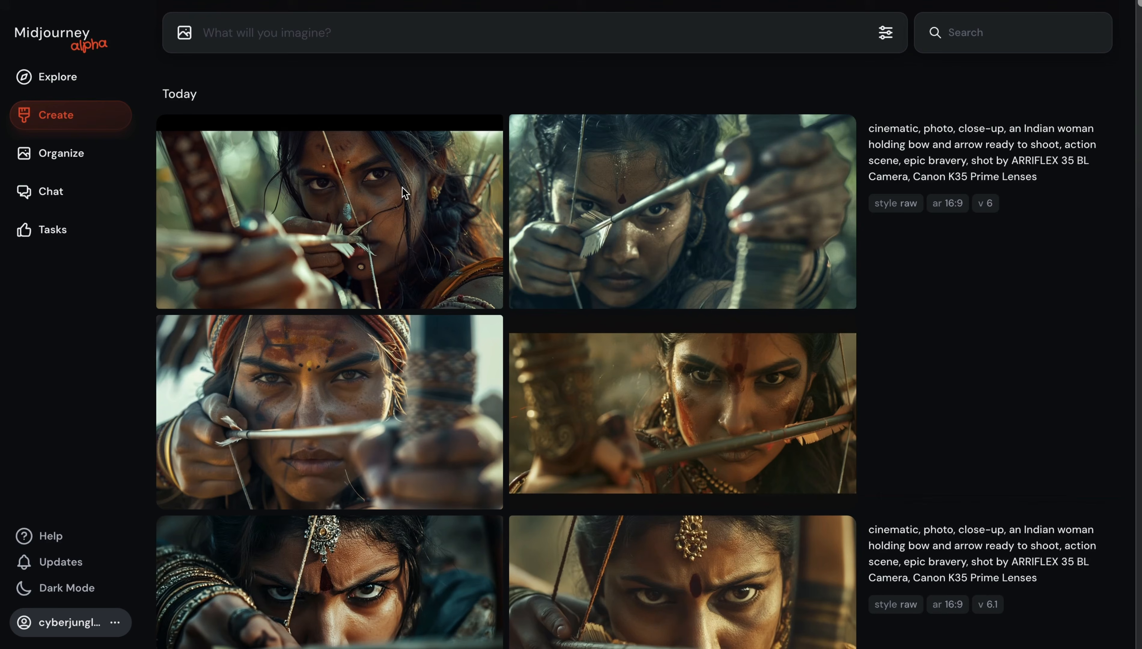
View the four version 6 archer images enlarged and compare their hands, arrows and faces with the version 6.1 set.
{"action": "left_click", "coordinate": [369, 251]}
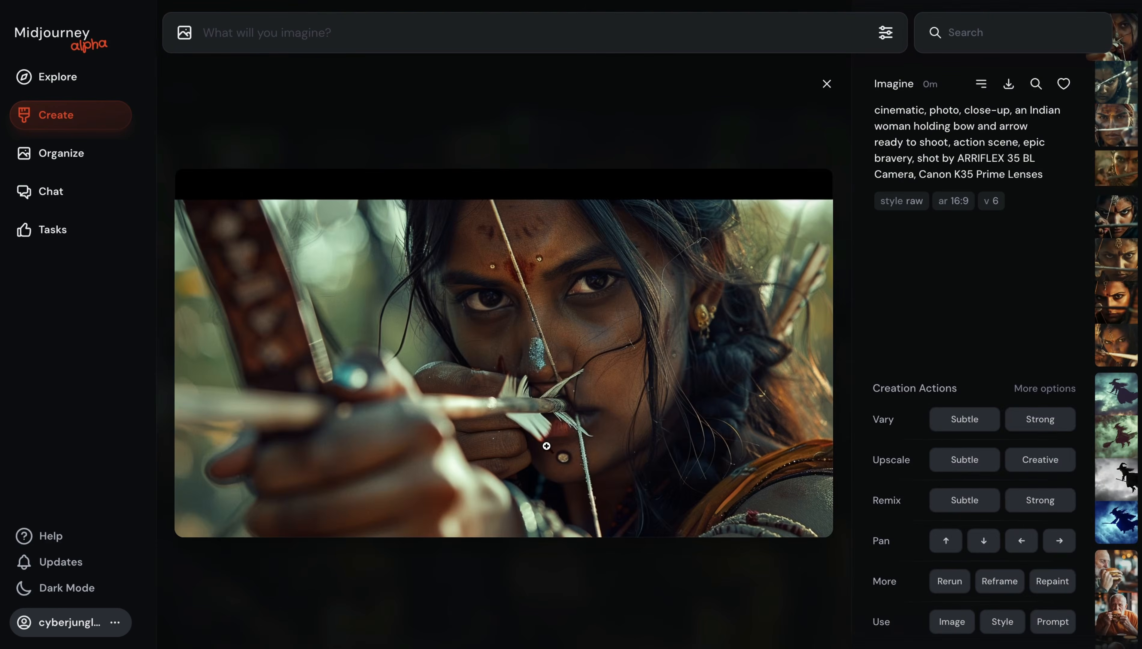
{"action": "left_click", "coordinate": [471, 120]}
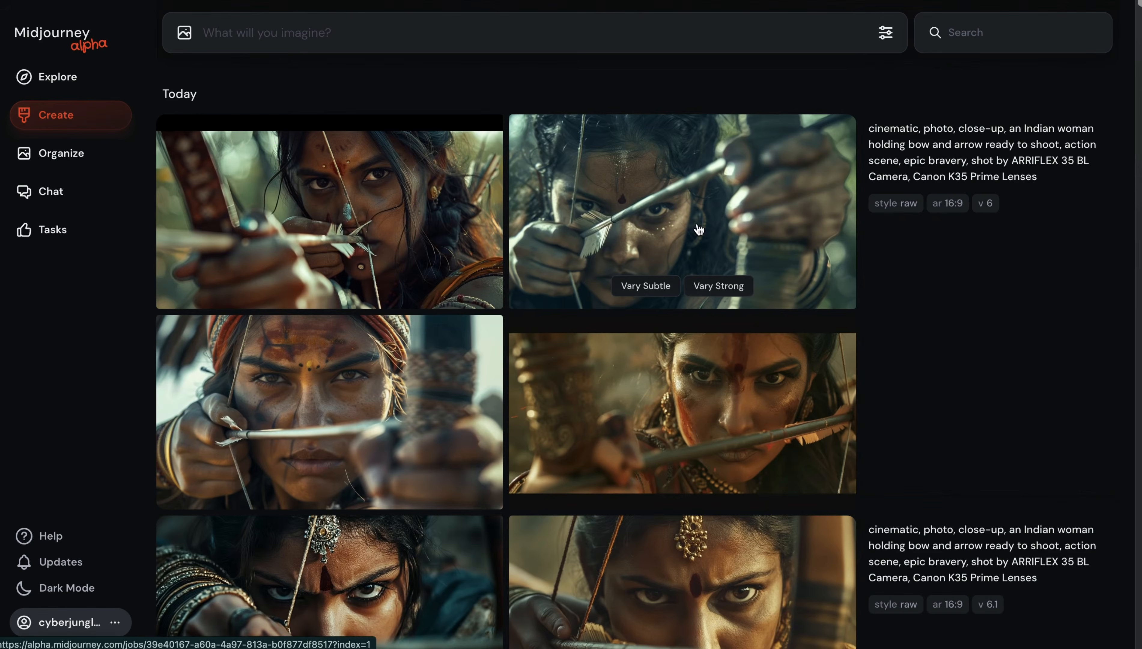
{"action": "left_click", "coordinate": [603, 217]}
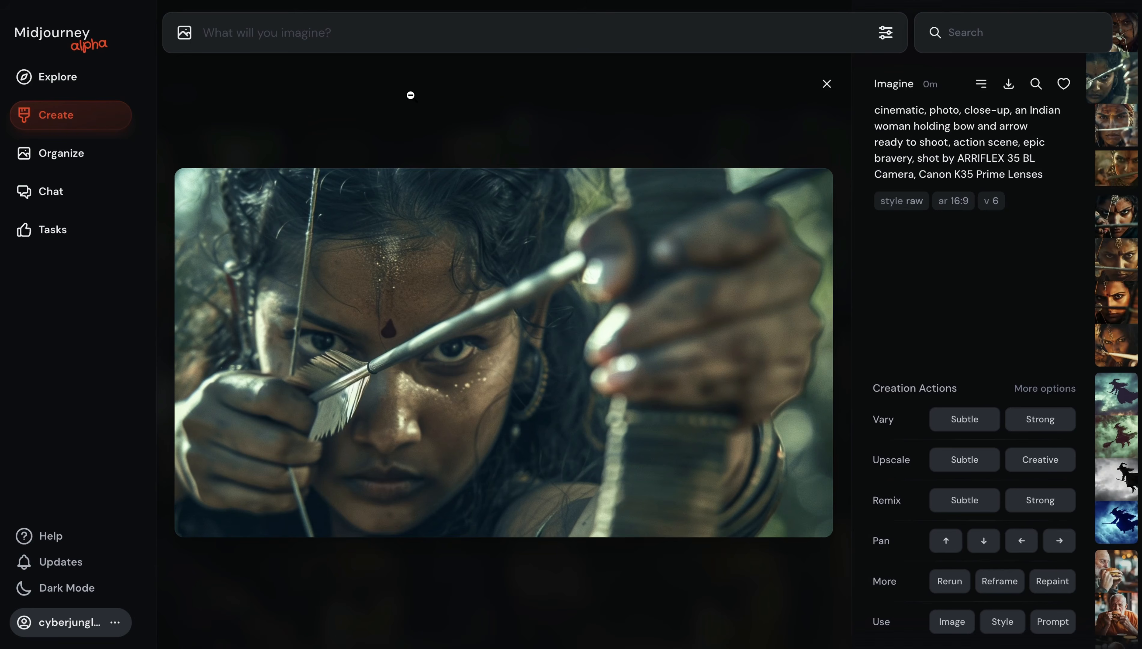
{"action": "key", "text": "Right"}
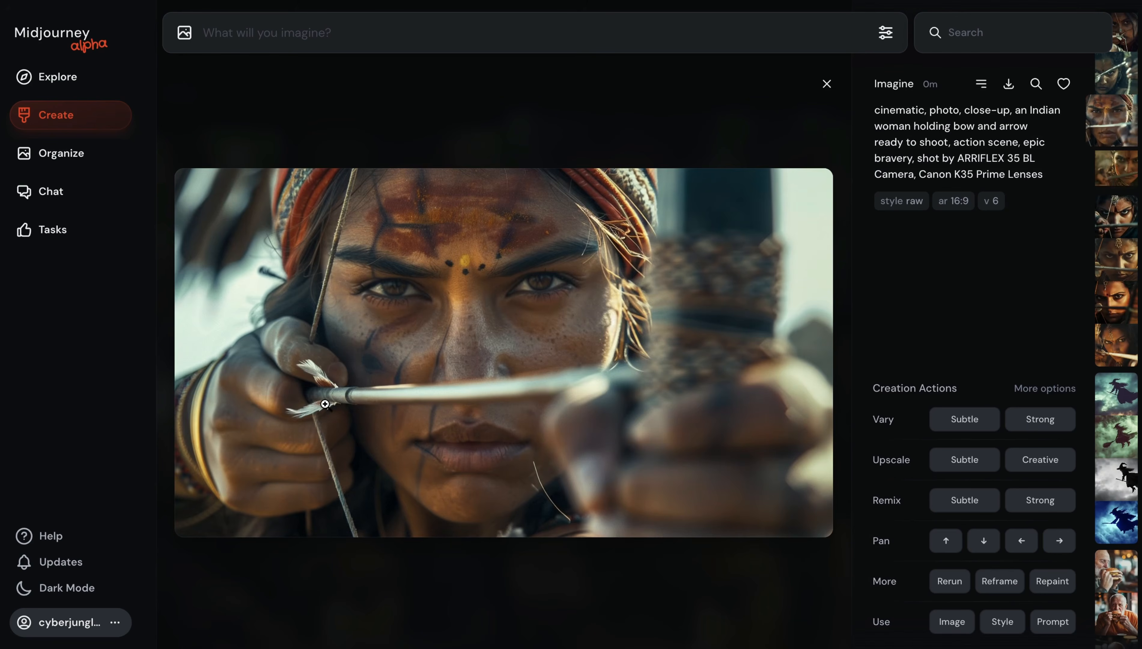
{"action": "left_click", "coordinate": [392, 98]}
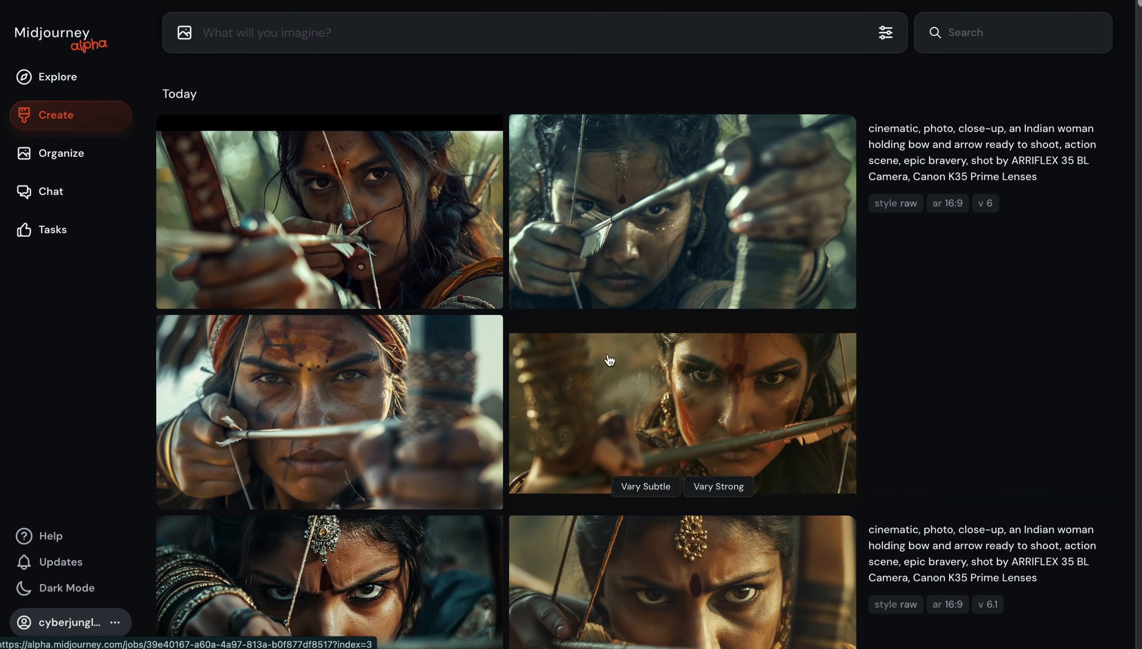
{"action": "left_click", "coordinate": [611, 369]}
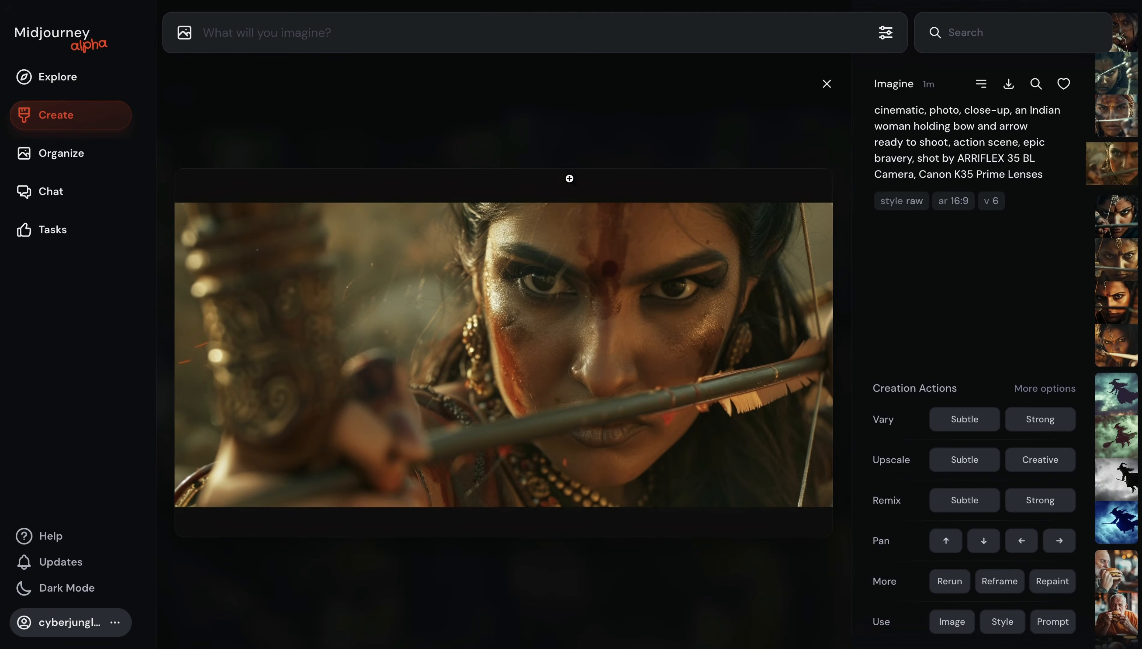
{"action": "left_click", "coordinate": [584, 111]}
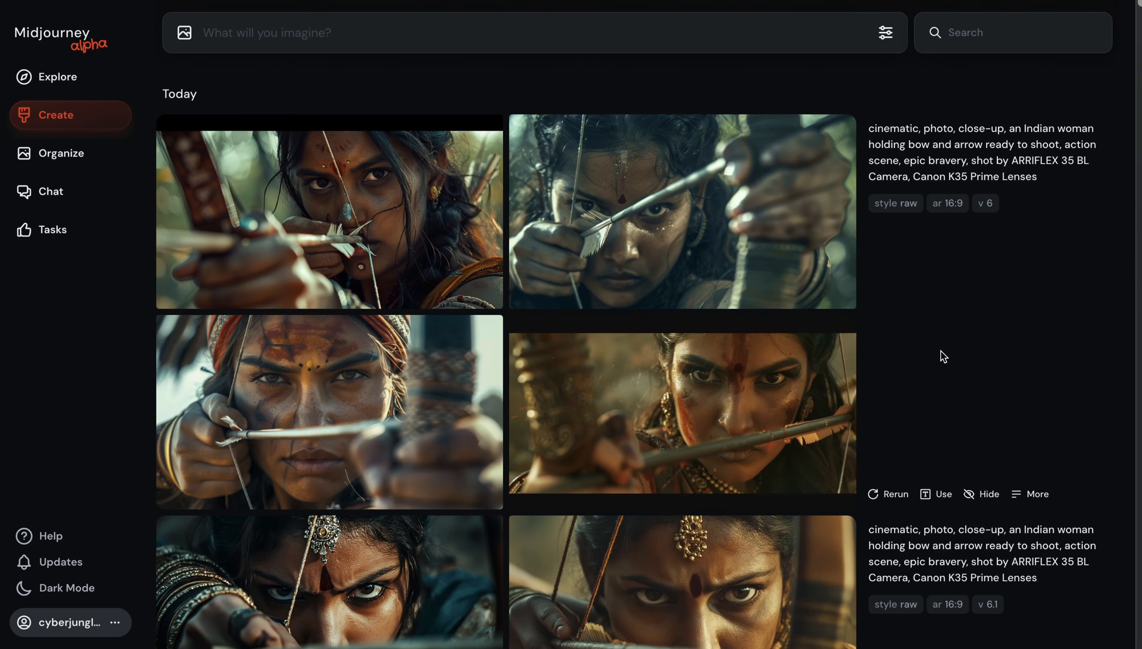
{"action": "scroll", "coordinate": [911, 376], "scroll_direction": "down", "scroll_amount": 8}
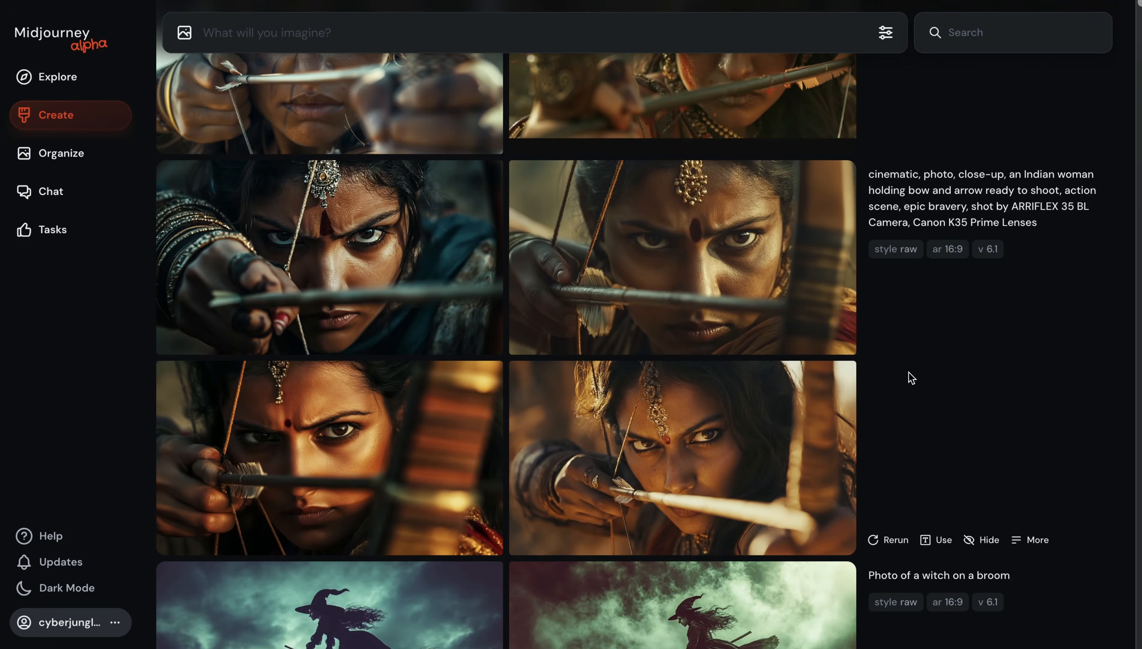
{"action": "scroll", "coordinate": [911, 378], "scroll_direction": "up", "scroll_amount": 8}
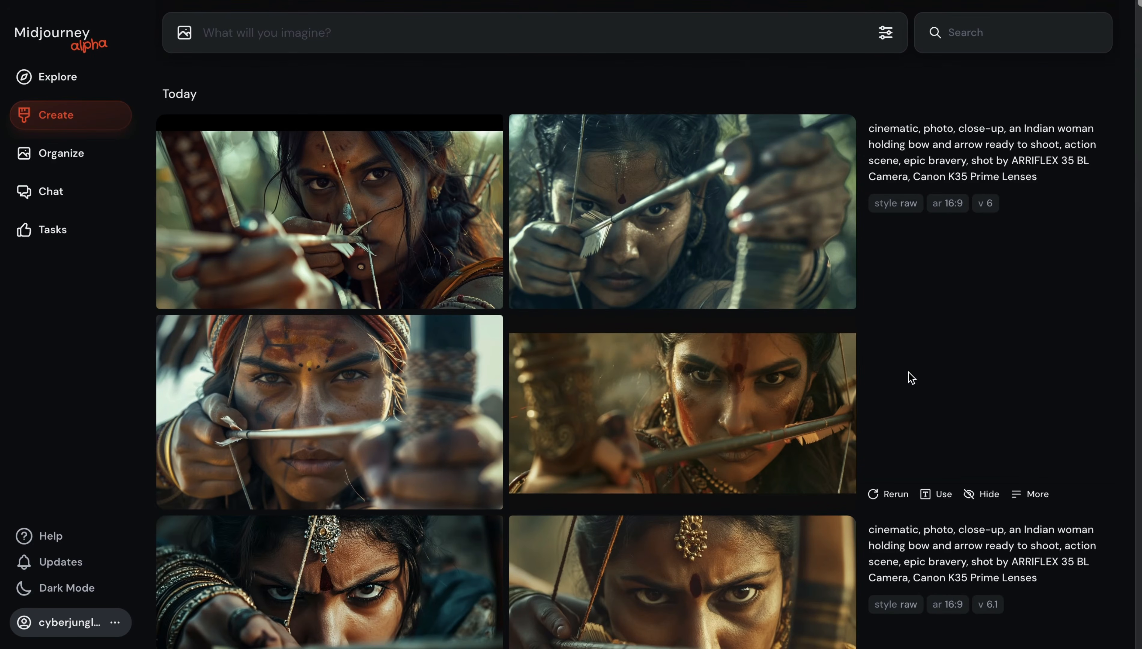
Generate 16:9 raw-style images: cinematic photo, high angle crane shot, woman holding umbrella, smoking a cigarette, rainy, yellow, cinematic lighting, waiting for taxi, phantom high speed camera, street.
{"action": "type", "text": "cinematic, photo, high angle shot, woman holding umbrella, smoking a cigarette, crane shot, rainy, yellow, cinematic lighting, waiting for taxi, phantom high speed camera, street --style raw --ar 16:9"}
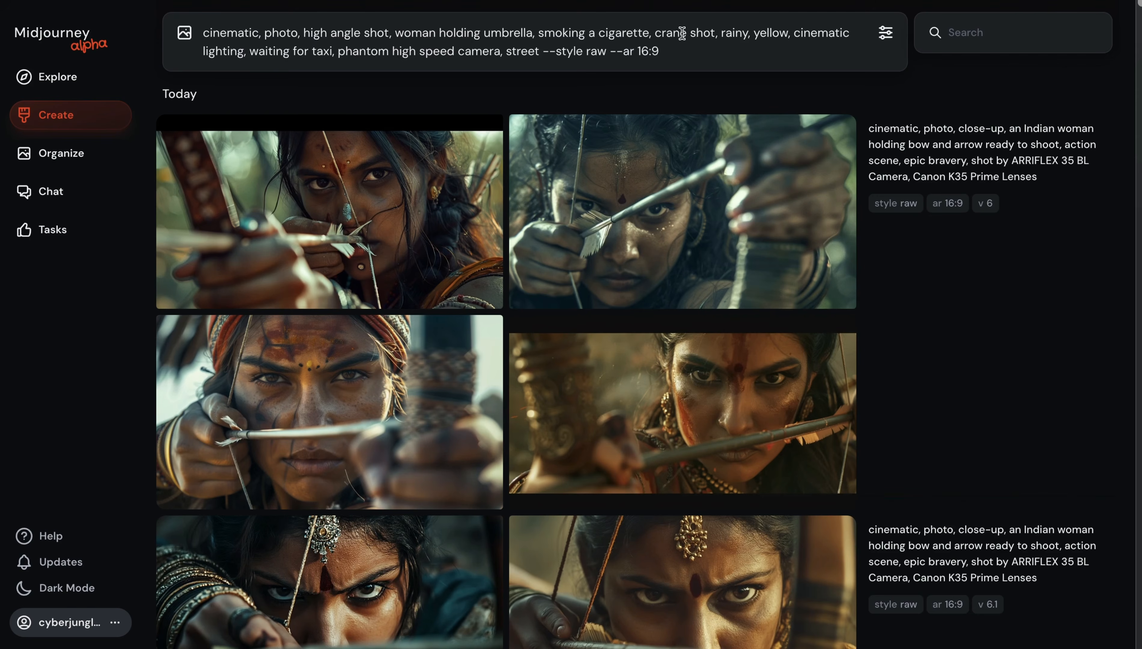
{"action": "key", "text": "Return"}
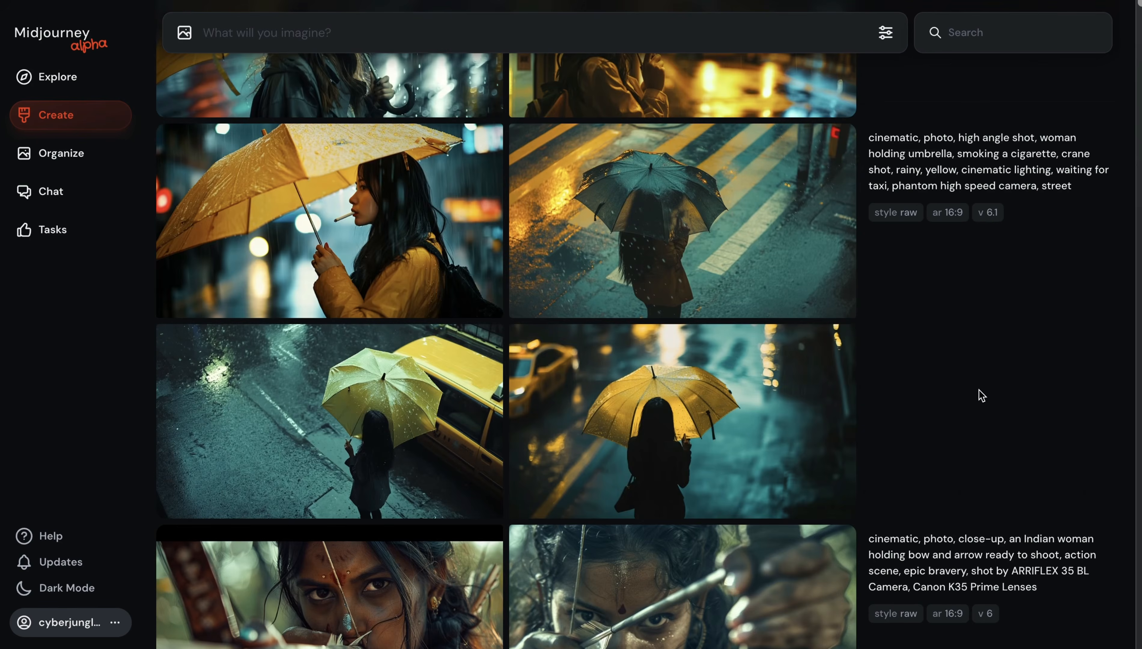
{"action": "mouse_move", "coordinate": [952, 382]}
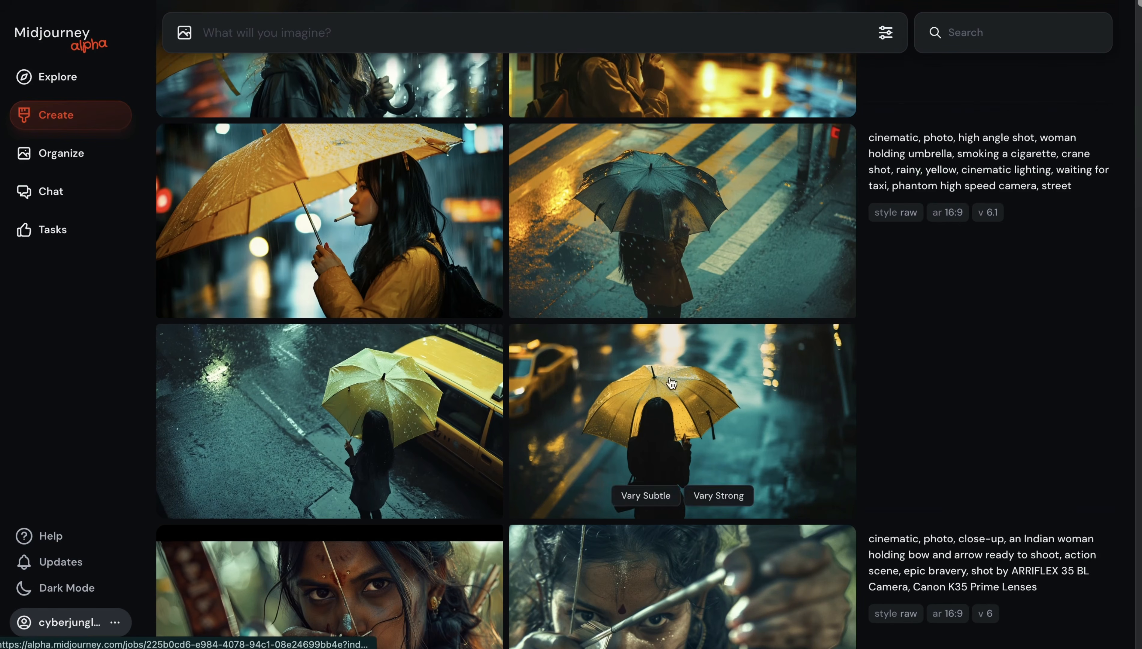
View the version 6.1 umbrella images enlarged to examine the camera angle, the hands and the cigarette.
{"action": "left_click", "coordinate": [359, 410]}
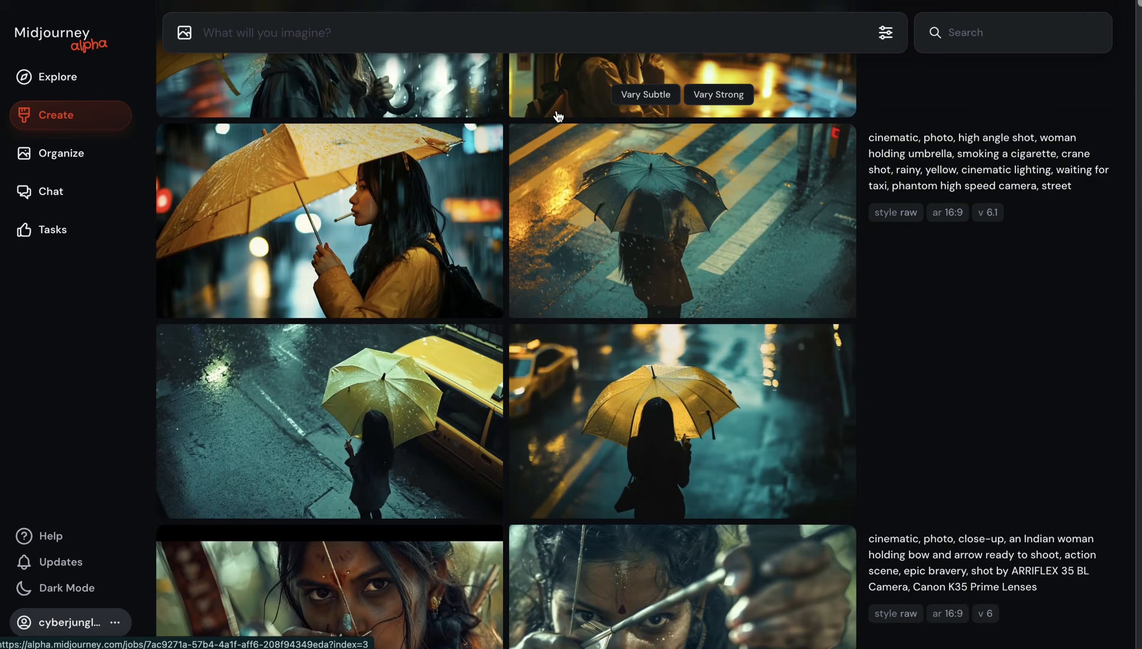
{"action": "left_click", "coordinate": [558, 116]}
{"action": "left_click", "coordinate": [651, 381]}
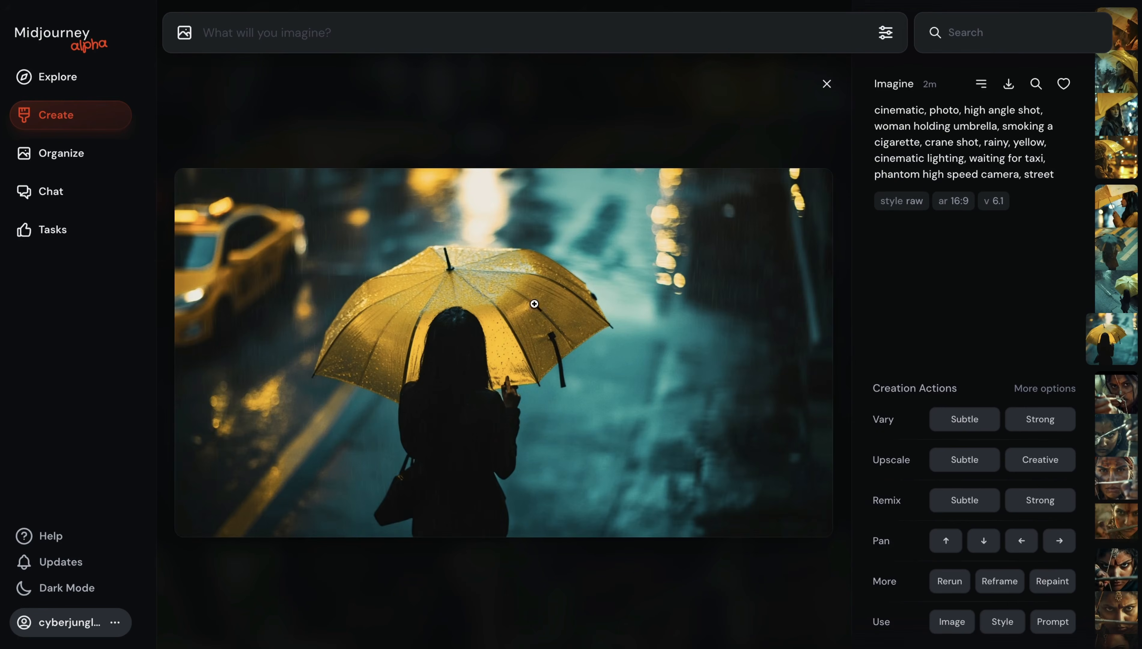
{"action": "left_click", "coordinate": [495, 114]}
{"action": "left_click", "coordinate": [626, 194]}
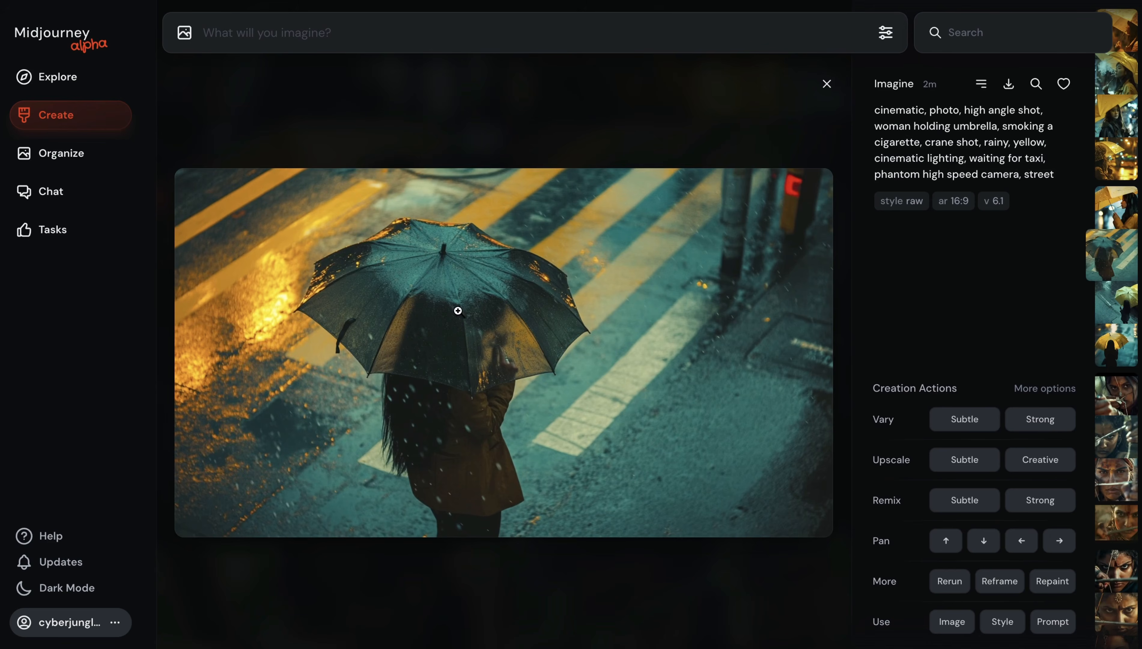
{"action": "key", "text": "Left"}
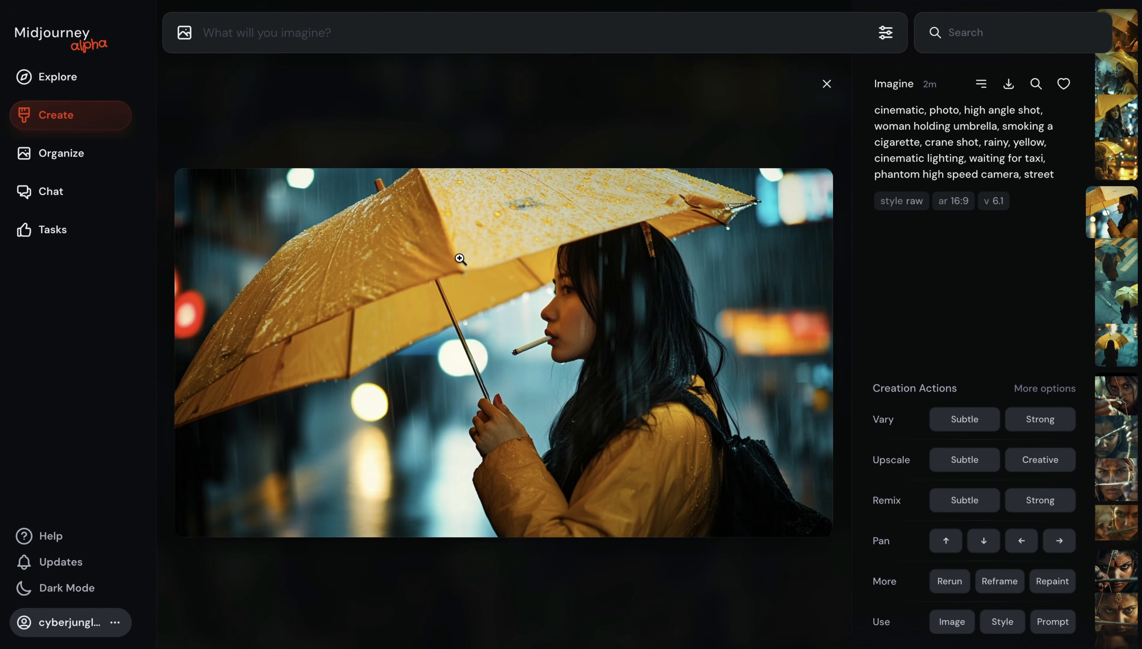
{"action": "left_click", "coordinate": [473, 103]}
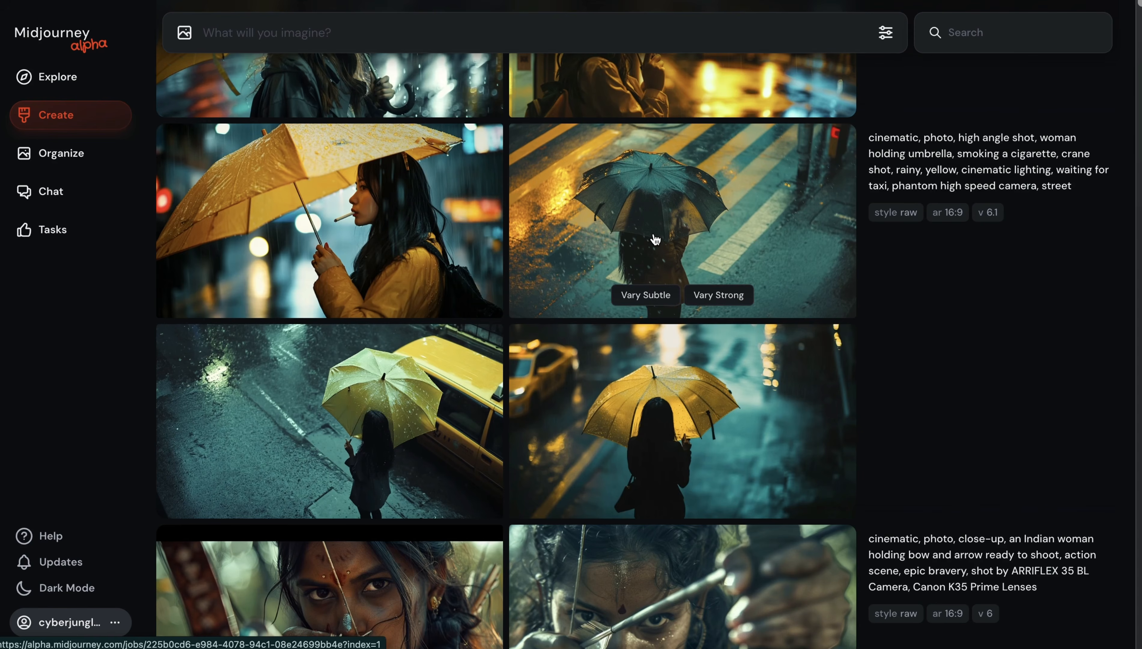
View the first three version 6 umbrella images enlarged to check the camera angle, the cigarette and how the umbrella is held.
{"action": "scroll", "coordinate": [657, 235], "scroll_direction": "up", "scroll_amount": 8}
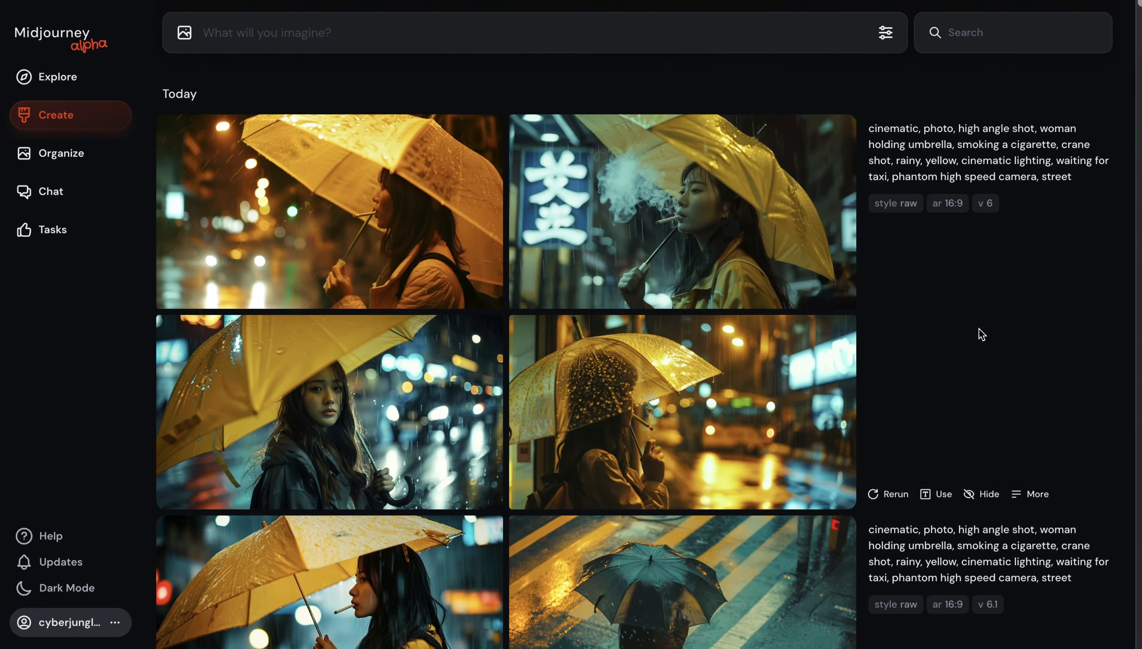
{"action": "left_click", "coordinate": [401, 224]}
{"action": "left_click", "coordinate": [342, 103]}
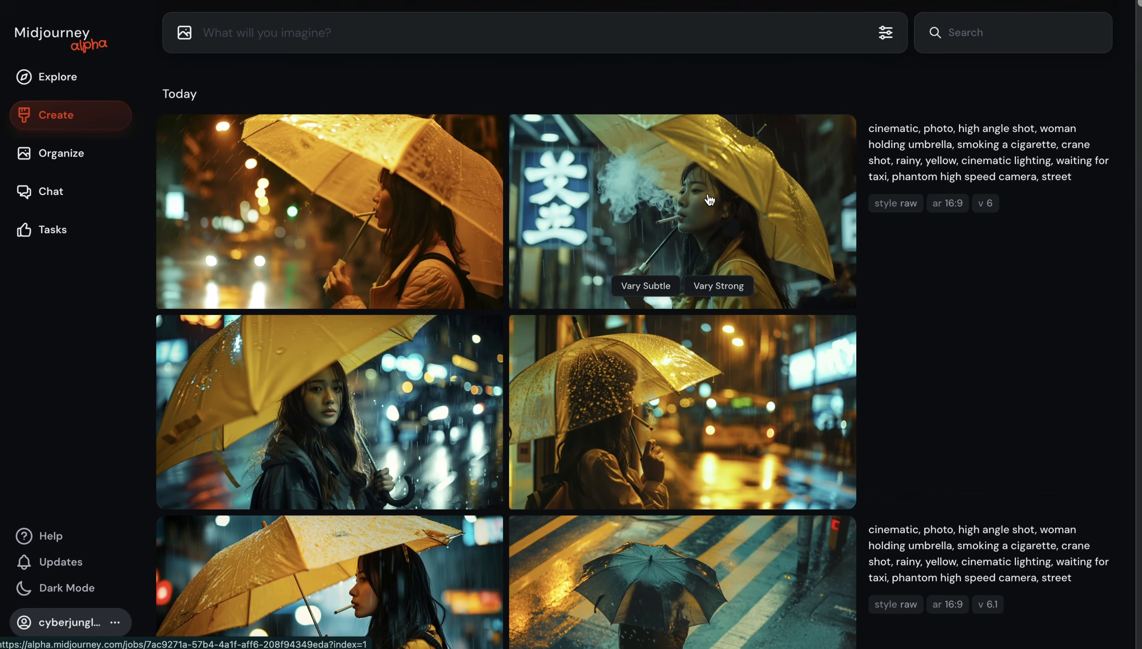
{"action": "left_click", "coordinate": [721, 210]}
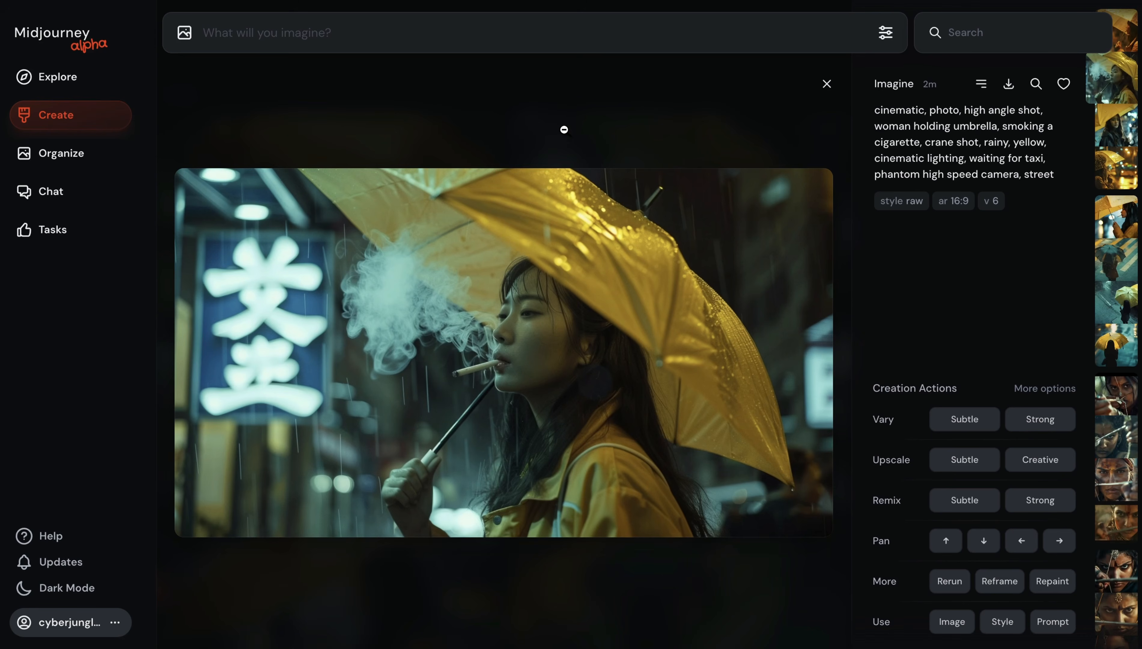
{"action": "left_click", "coordinate": [571, 119]}
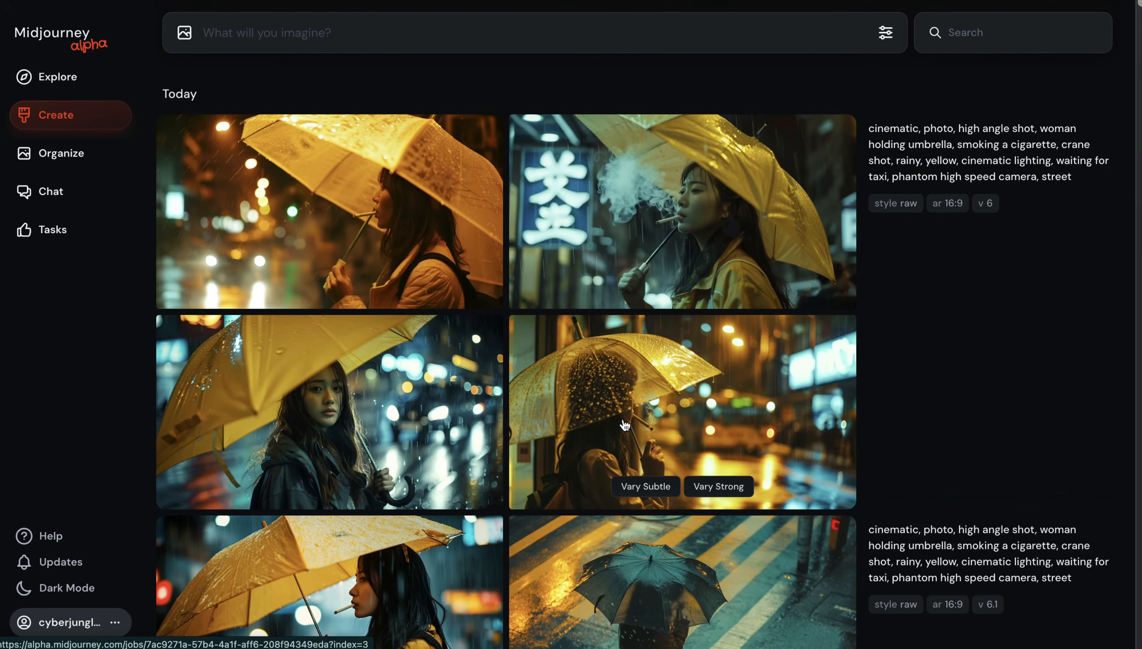
{"action": "left_click", "coordinate": [359, 194]}
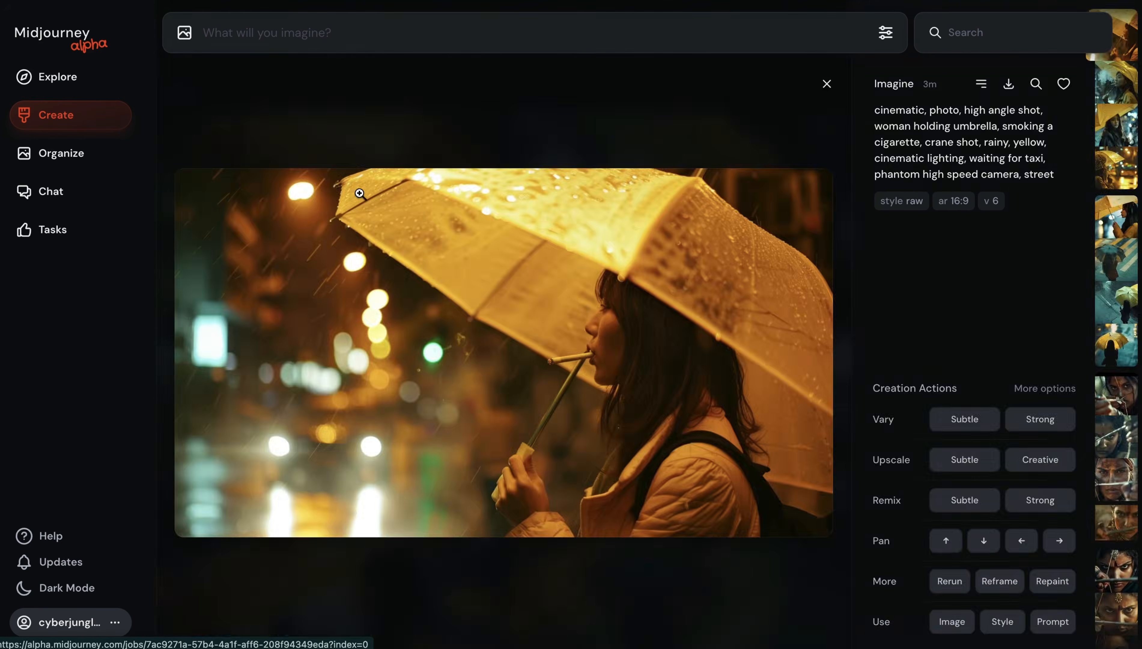
{"action": "left_click", "coordinate": [354, 120]}
{"action": "left_click", "coordinate": [313, 389]}
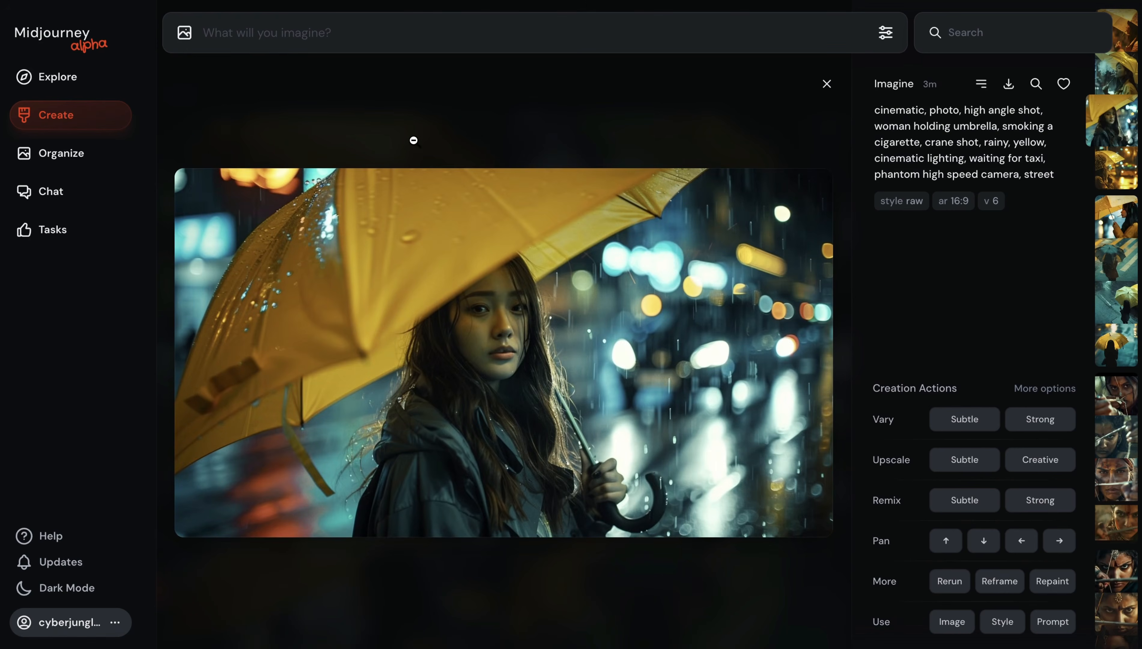
{"action": "left_click", "coordinate": [493, 128]}
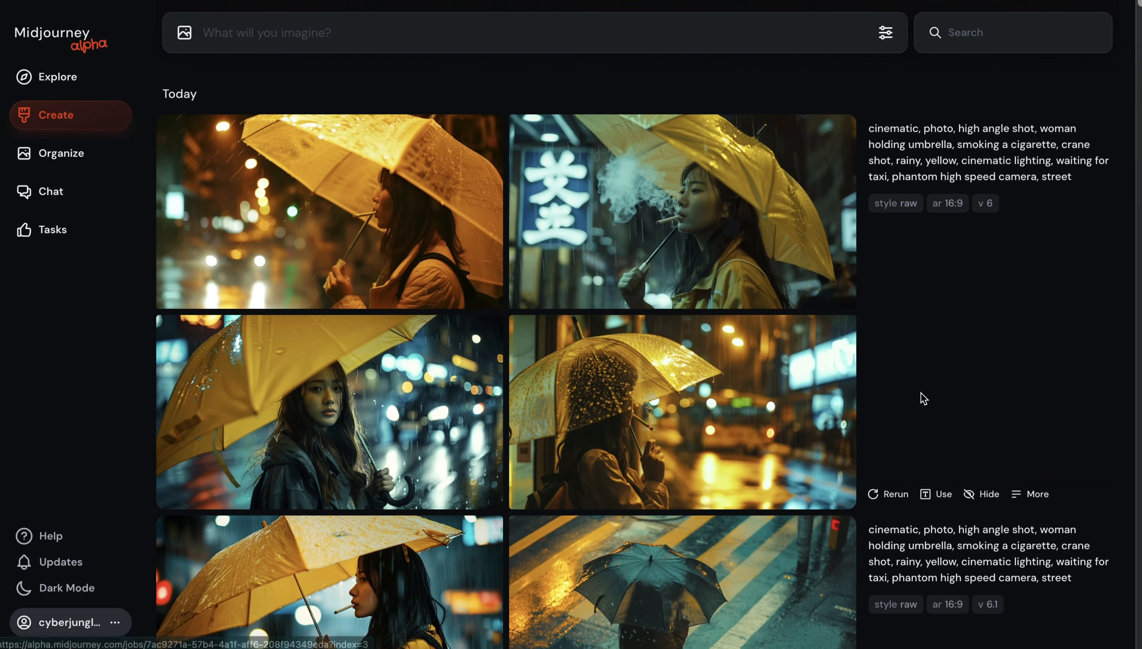
Reuse the umbrella prompt with "close up shot" replacing "high angle shot", without "crane shot" and the version 6 parameter, and generate the images.
{"action": "left_click", "coordinate": [941, 495]}
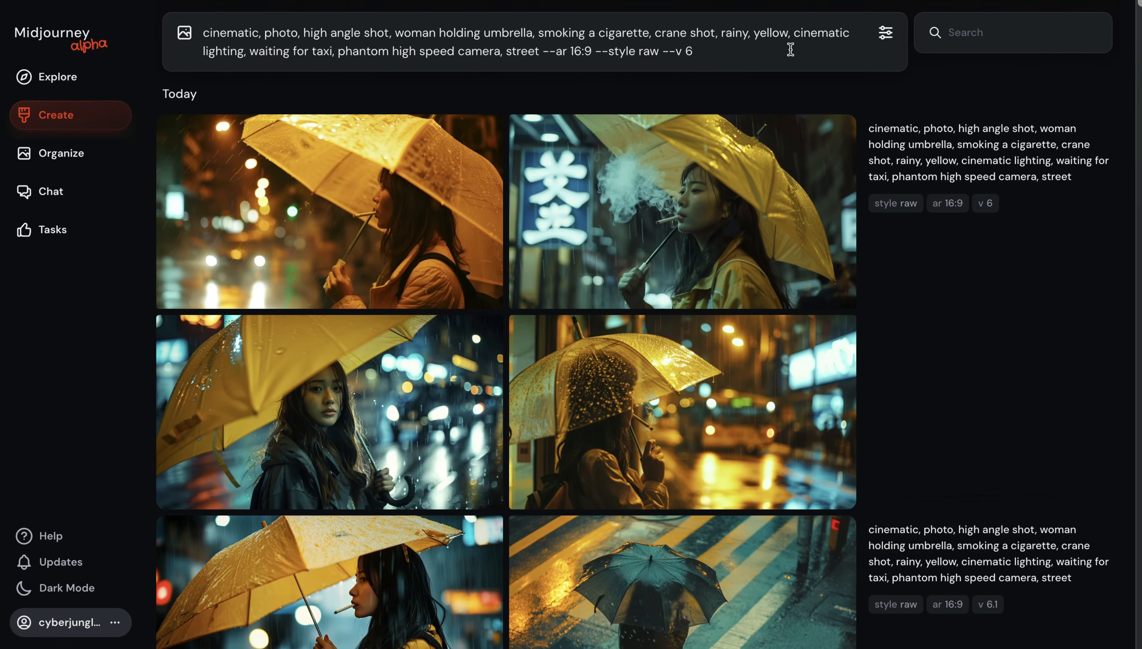
{"action": "key", "text": "BackSpace"}
{"action": "key", "text": "BackSpace"}
{"action": "key", "text": "BackSpace"}
{"action": "left_click", "coordinate": [717, 33]}
{"action": "key", "text": "BackSpace"}
{"action": "key", "text": "BackSpace"}
{"action": "key", "text": "BackSpace"}
{"action": "key", "text": "BackSpace"}
{"action": "key", "text": "BackSpace"}
{"action": "key", "text": "BackSpace"}
{"action": "key", "text": "BackSpace"}
{"action": "key", "text": "BackSpace"}
{"action": "key", "text": "BackSpace"}
{"action": "key", "text": "BackSpace"}
{"action": "key", "text": "BackSpace"}
{"action": "key", "text": "BackSpace"}
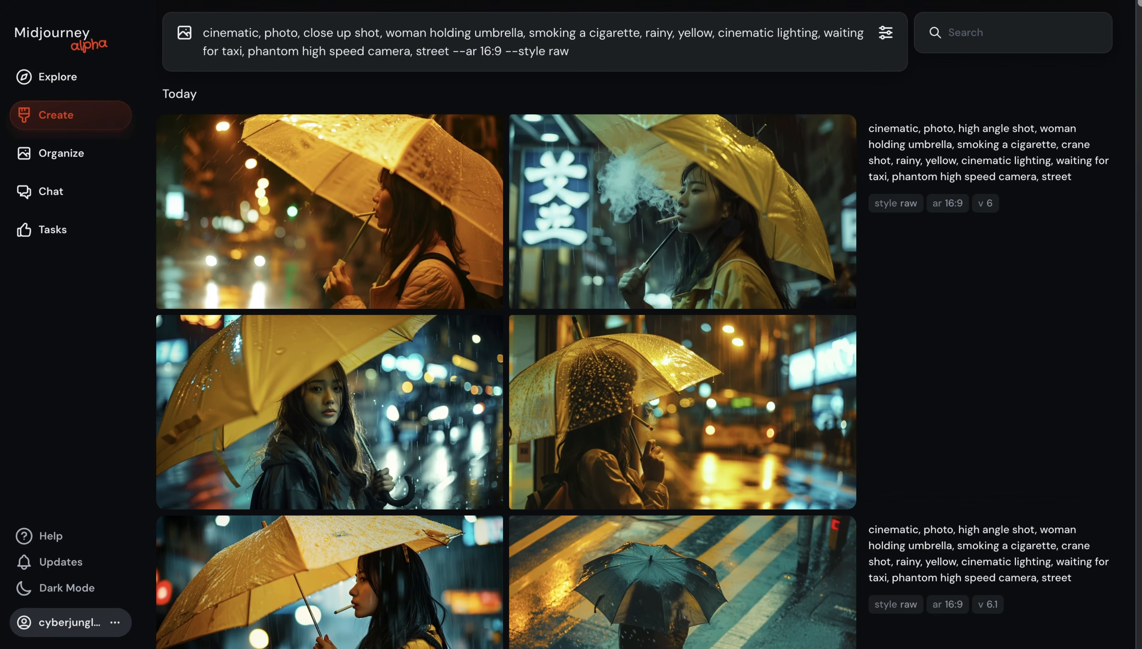
{"action": "key", "text": "Return"}
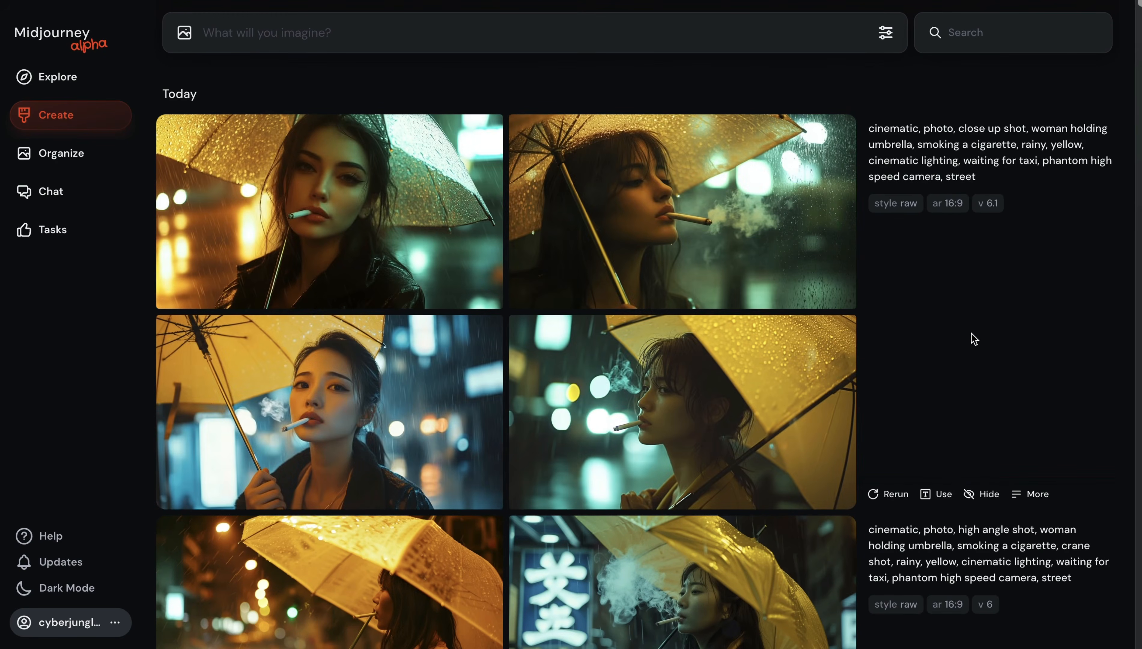
View the first and third close-up umbrella images enlarged to examine the face, cigarette and hand.
{"action": "left_click", "coordinate": [414, 197]}
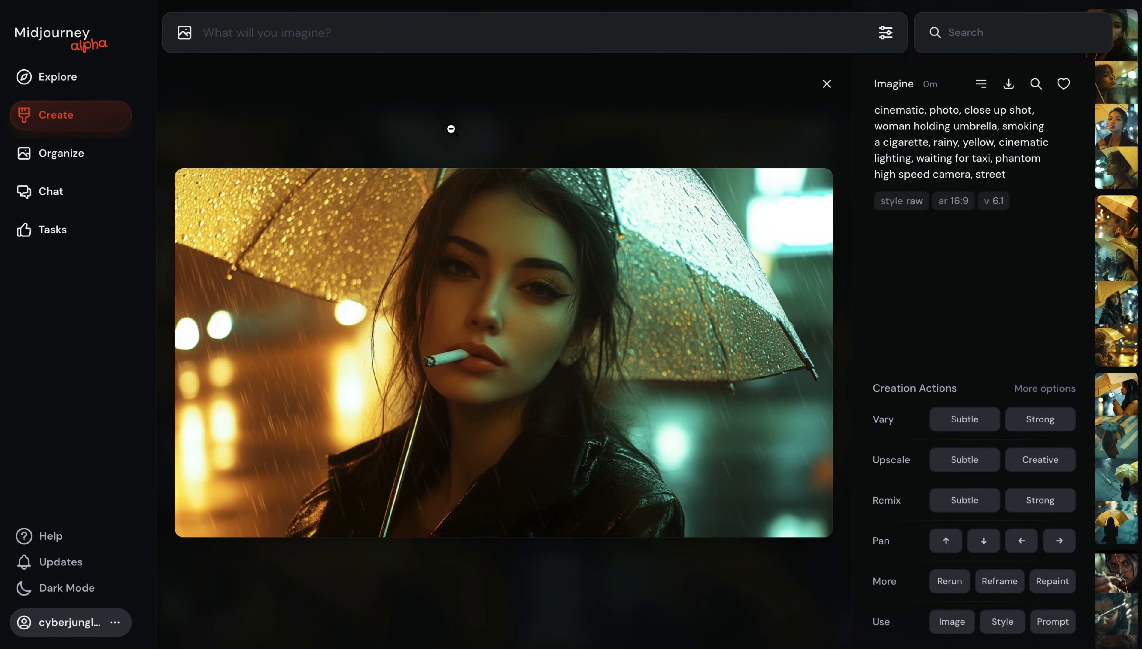
{"action": "left_click", "coordinate": [451, 121]}
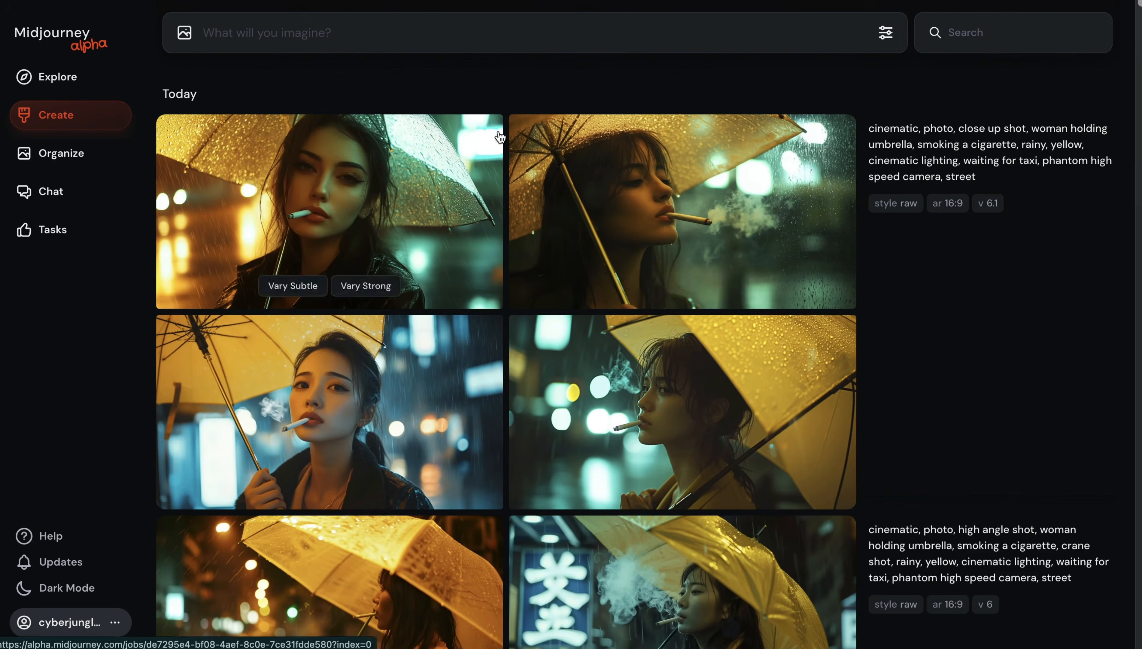
{"action": "left_click", "coordinate": [648, 420]}
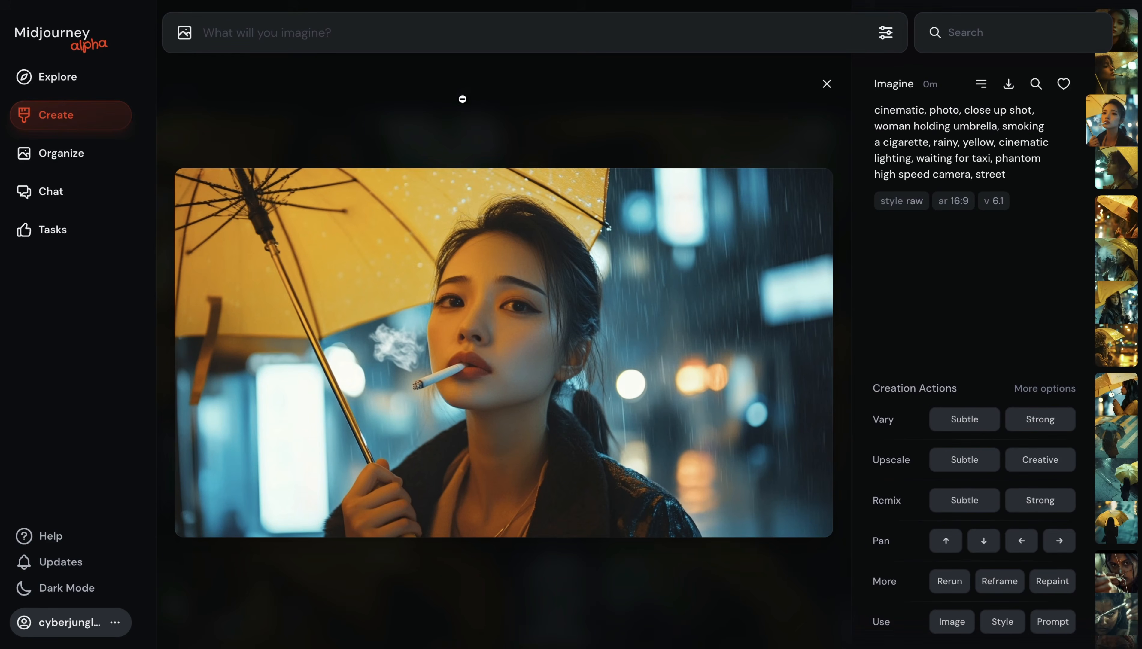
View the second and fourth close-up umbrella images enlarged to examine the face, the cigarette and the hand on the umbrella.
{"action": "left_click", "coordinate": [459, 114]}
{"action": "left_click", "coordinate": [688, 163]}
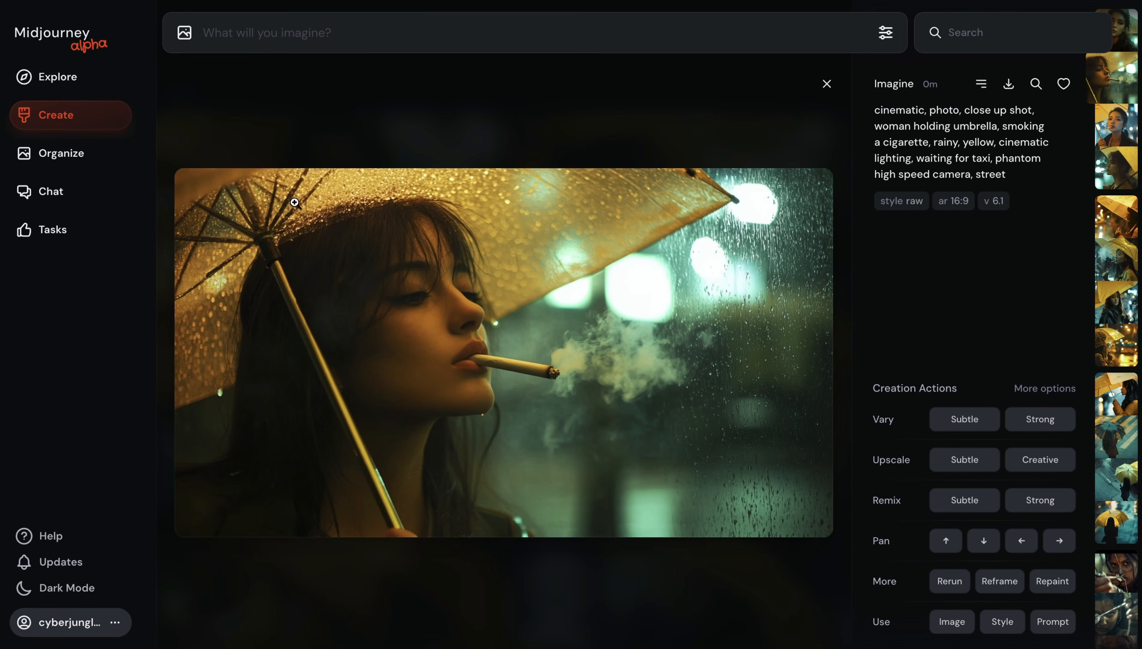
{"action": "left_click", "coordinate": [370, 94]}
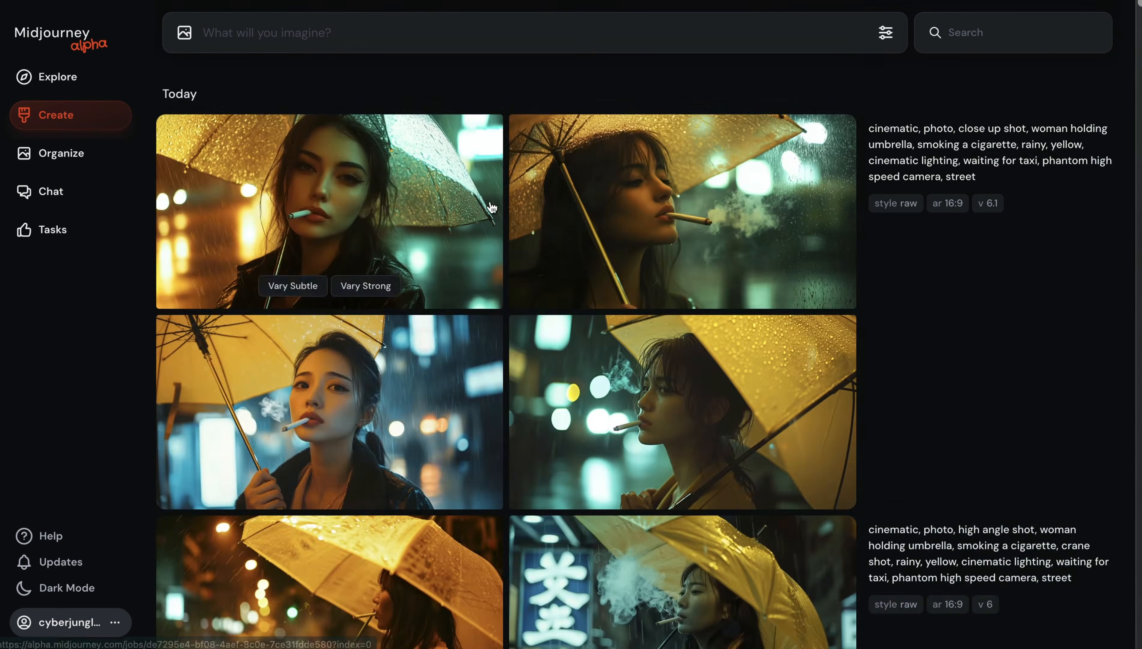
{"action": "left_click", "coordinate": [370, 382]}
{"action": "left_click", "coordinate": [498, 62]}
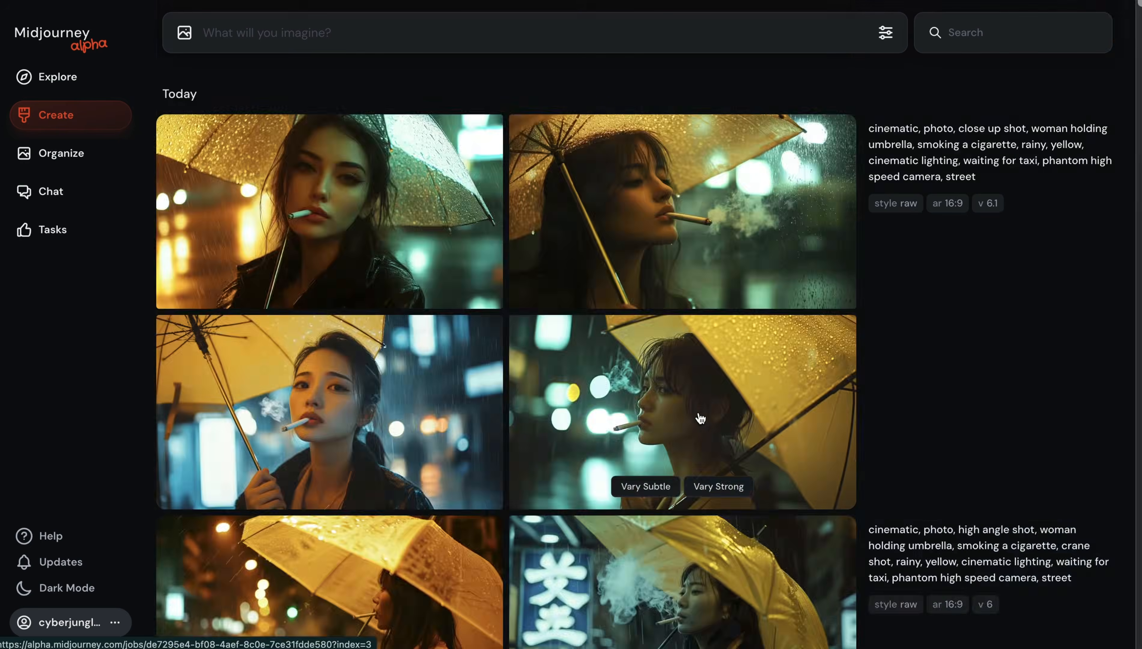
{"action": "left_click", "coordinate": [691, 402]}
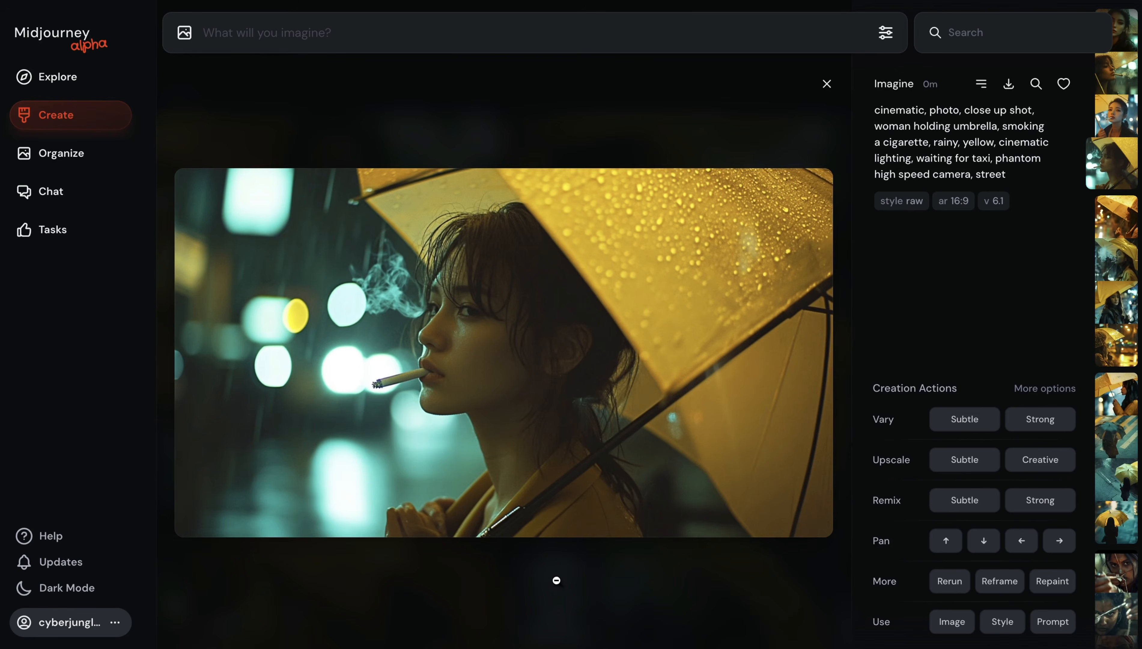
{"action": "left_click", "coordinate": [556, 581]}
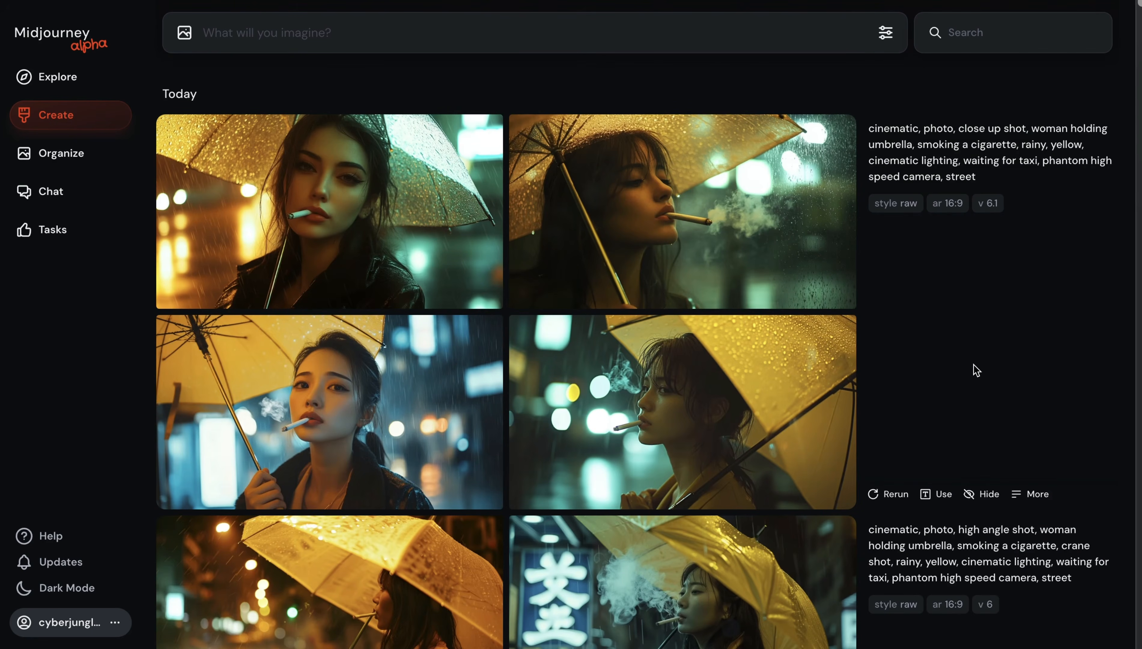
Compare the close-up umbrella images with the earlier version 6 and version 6.1 high angle sets.
{"action": "scroll", "coordinate": [975, 370], "scroll_direction": "down", "scroll_amount": 10}
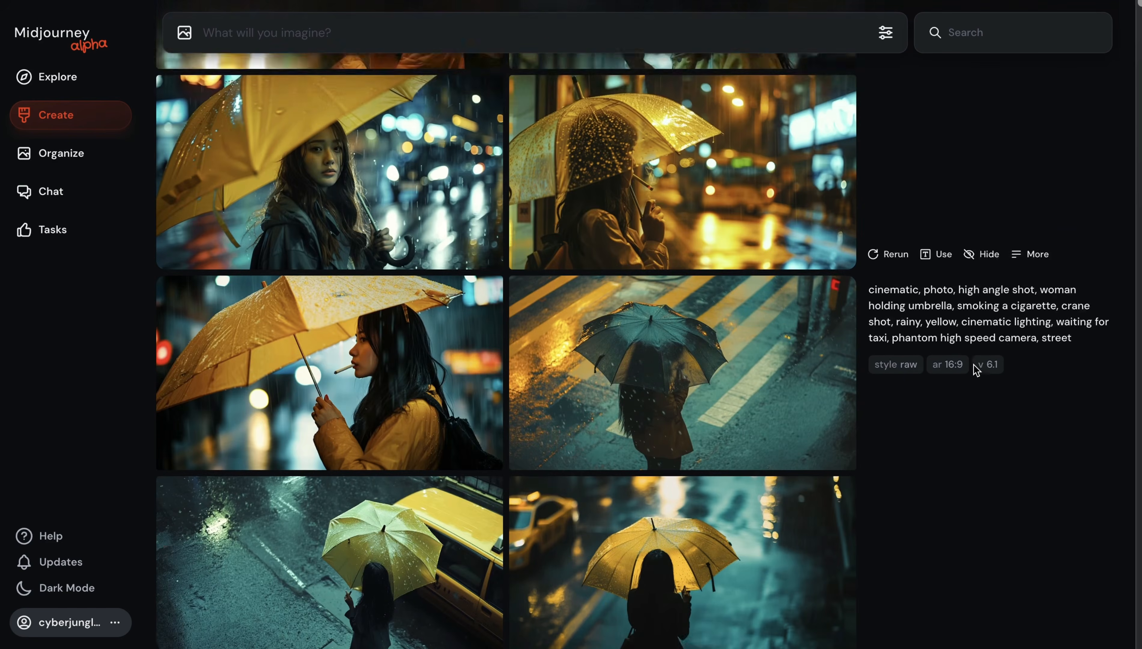
{"action": "scroll", "coordinate": [975, 370], "scroll_direction": "down", "scroll_amount": 1}
{"action": "mouse_move", "coordinate": [645, 479]}
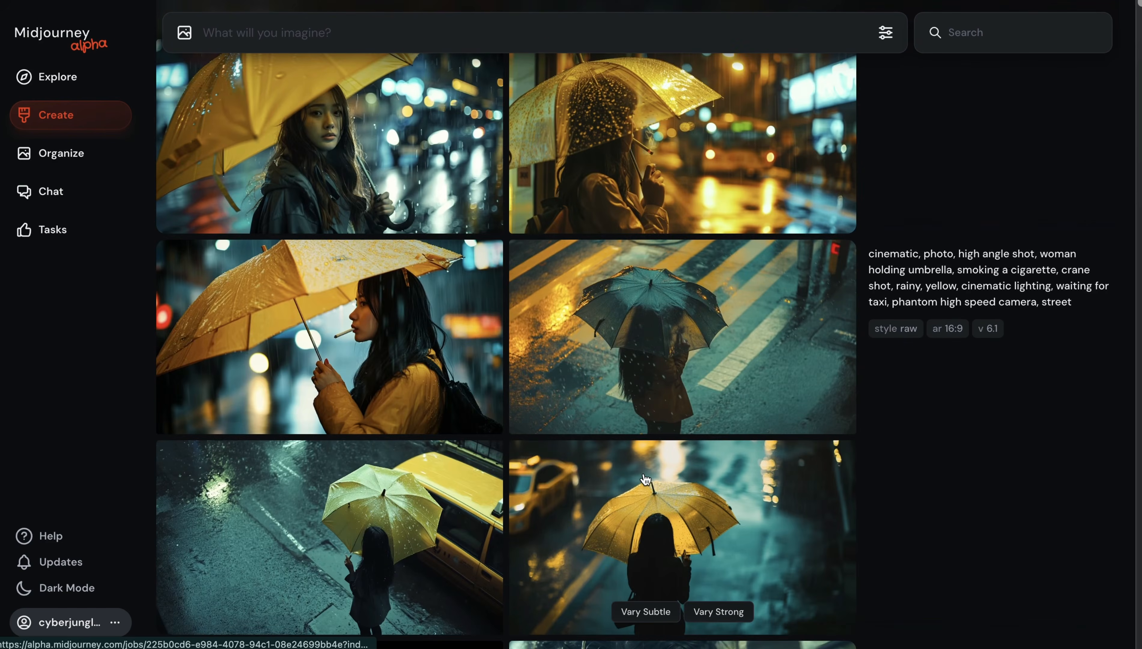
{"action": "mouse_move", "coordinate": [908, 443]}
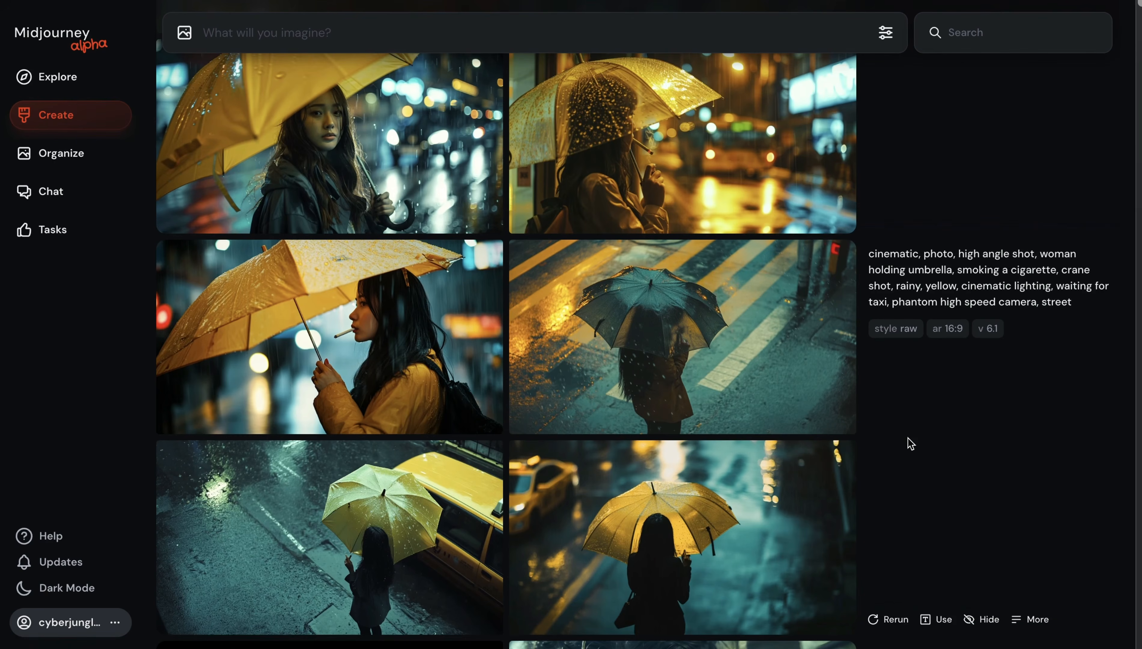
{"action": "scroll", "coordinate": [910, 443], "scroll_direction": "up", "scroll_amount": 6}
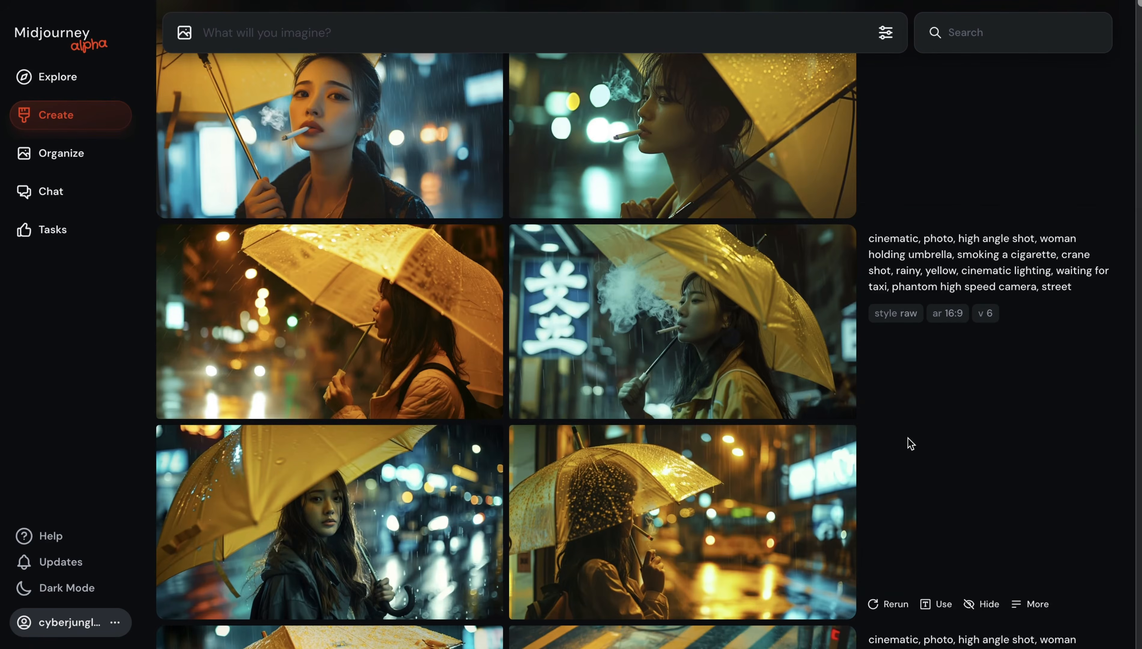
{"action": "scroll", "coordinate": [910, 442], "scroll_direction": "up", "scroll_amount": 5}
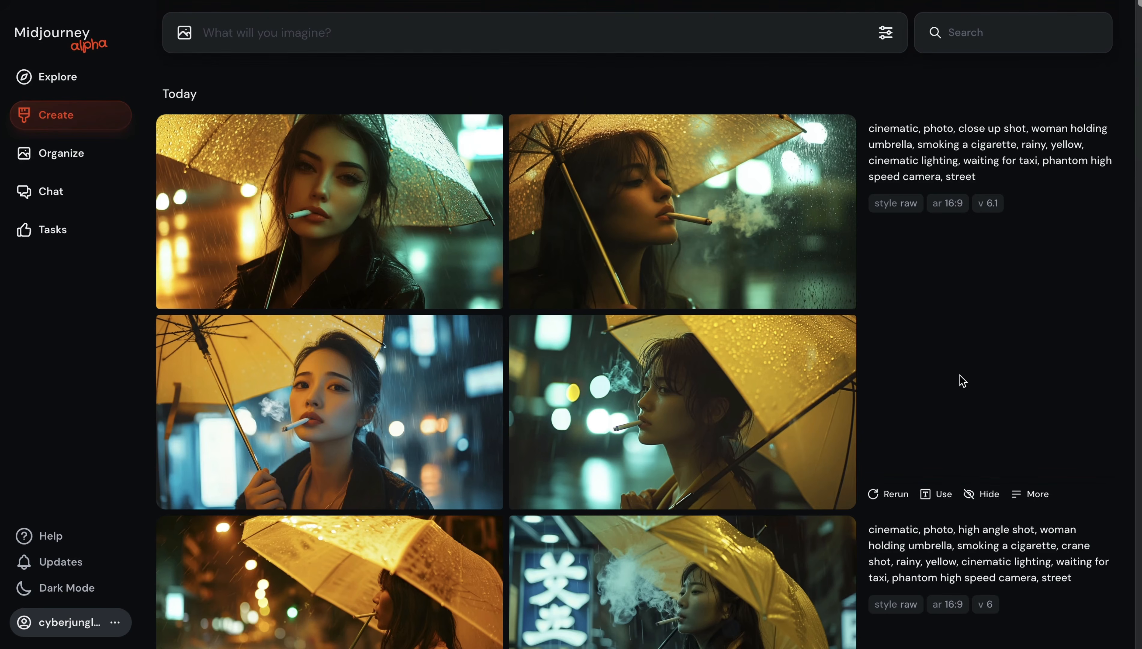
Generate "Cinematic, 1917, Editorial Photography, women and men are worshipping, kneeling, detailed faces, praying, film grain, matte colors --chaos 10 --ar 16:9 --style raw" in v6.1 and v6.
{"action": "type", "text": "Cinematic, 1917, Editorial Photography, women and men are worshipping, kneeling, detailed faces, praying, film grain, matte colors --chaos 10 --ar 16:9 --style raw"}
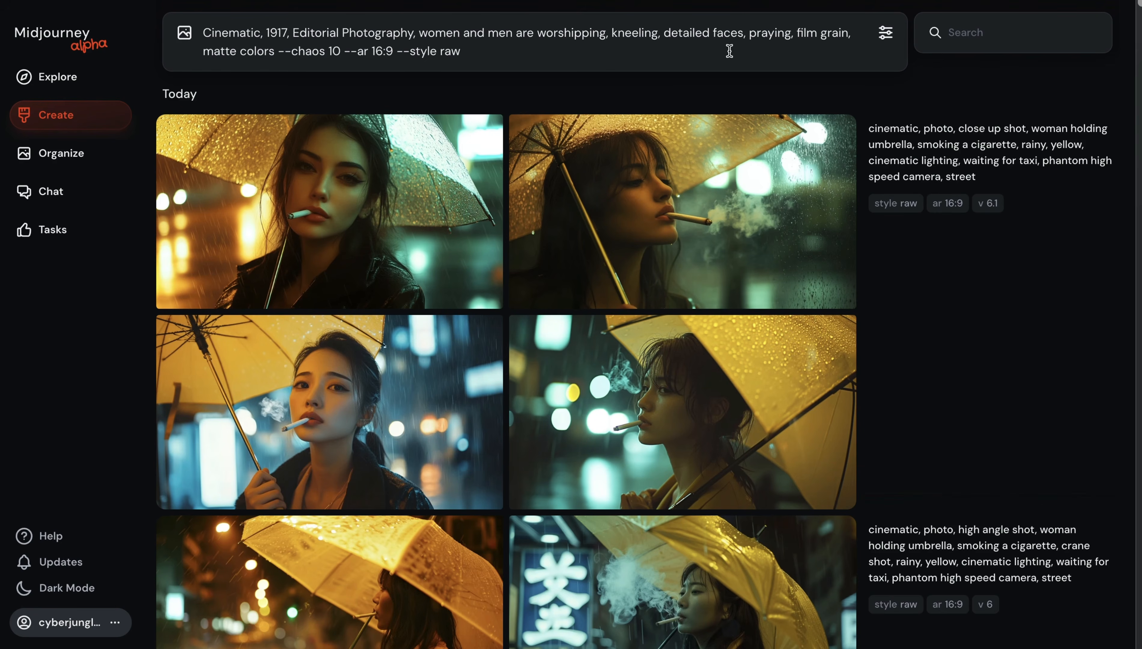
{"action": "left_click_drag", "start_coordinate": [678, 33], "coordinate": [727, 32]}
{"action": "left_click", "coordinate": [768, 34]}
{"action": "left_click", "coordinate": [471, 53]}
{"action": "key", "text": "Return"}
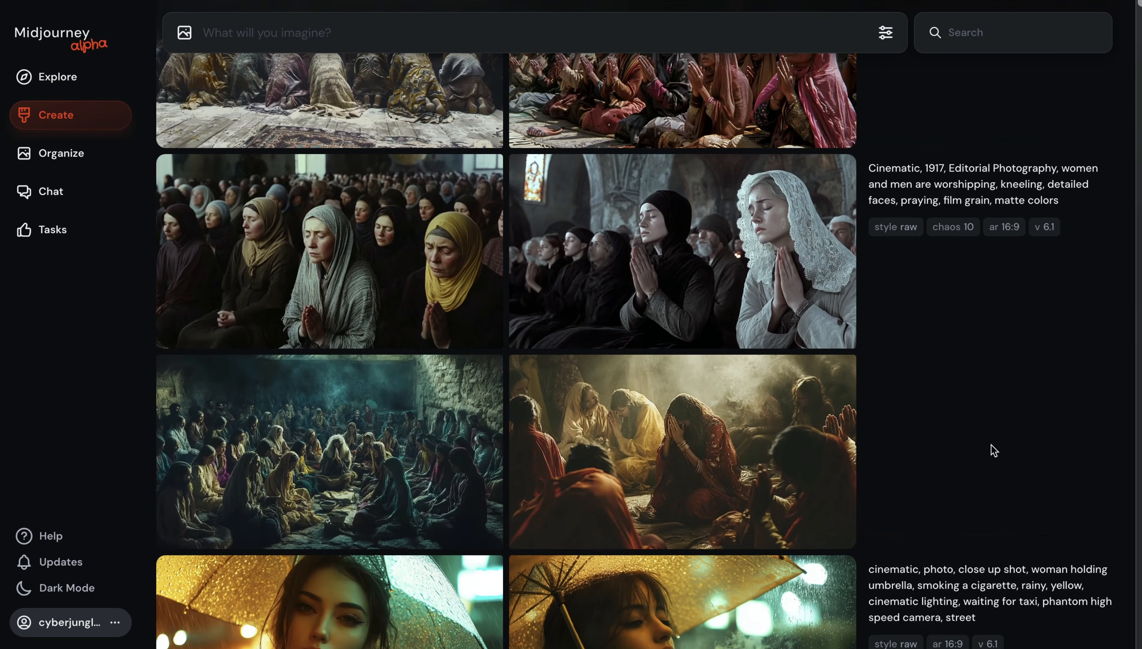
View all four version 6.1 worship images enlarged, the dark crowd scene at full size, to examine faces and praying hands.
{"action": "left_click", "coordinate": [375, 252]}
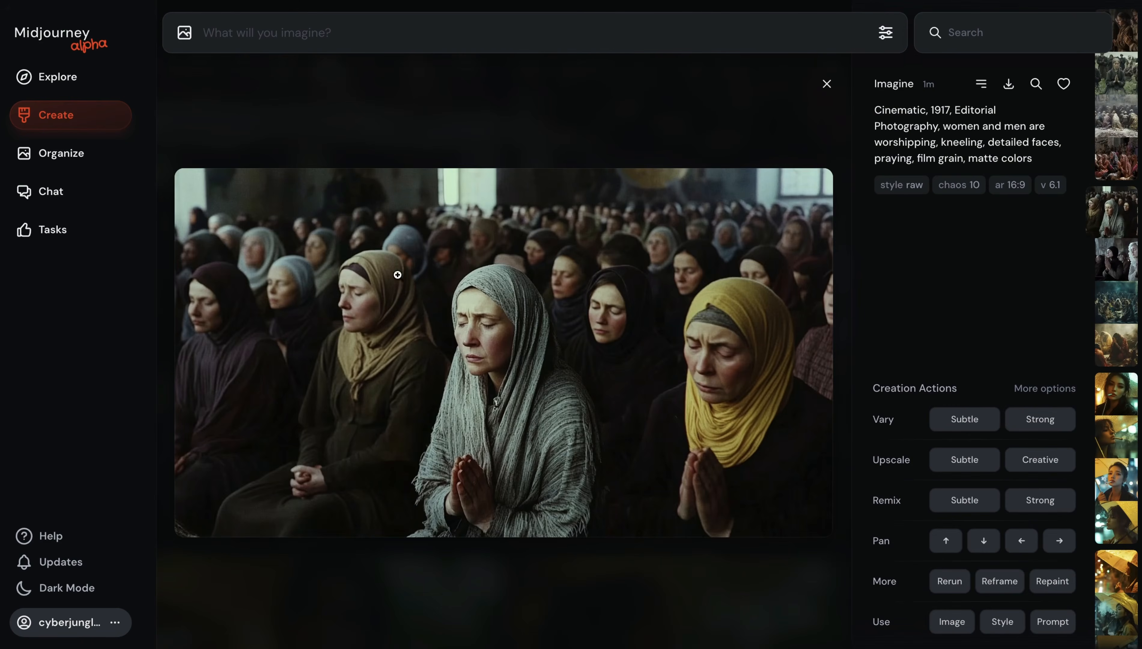
{"action": "key", "text": "Right"}
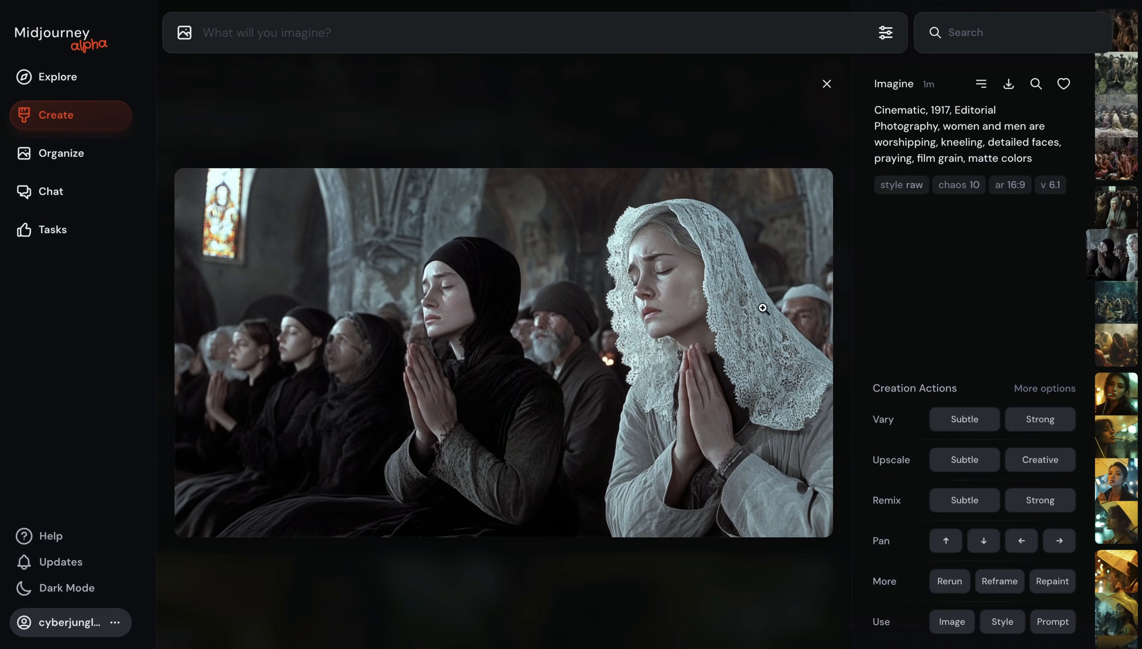
{"action": "left_click", "coordinate": [520, 119]}
{"action": "left_click", "coordinate": [467, 380]}
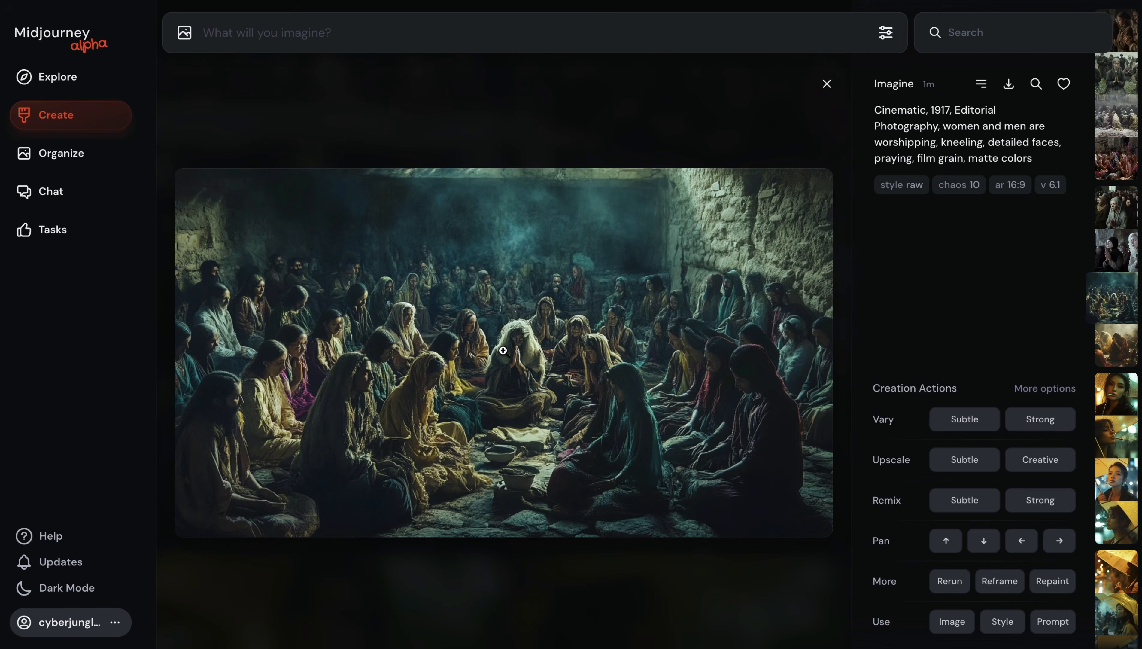
{"action": "left_click", "coordinate": [520, 345]}
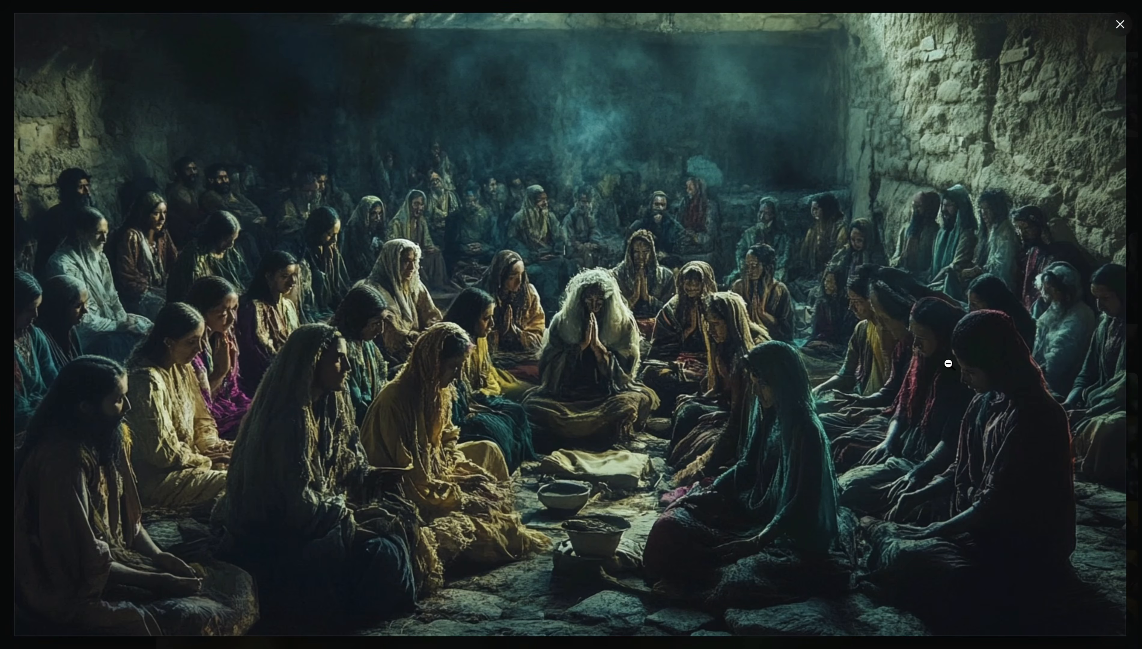
{"action": "left_click", "coordinate": [490, 318]}
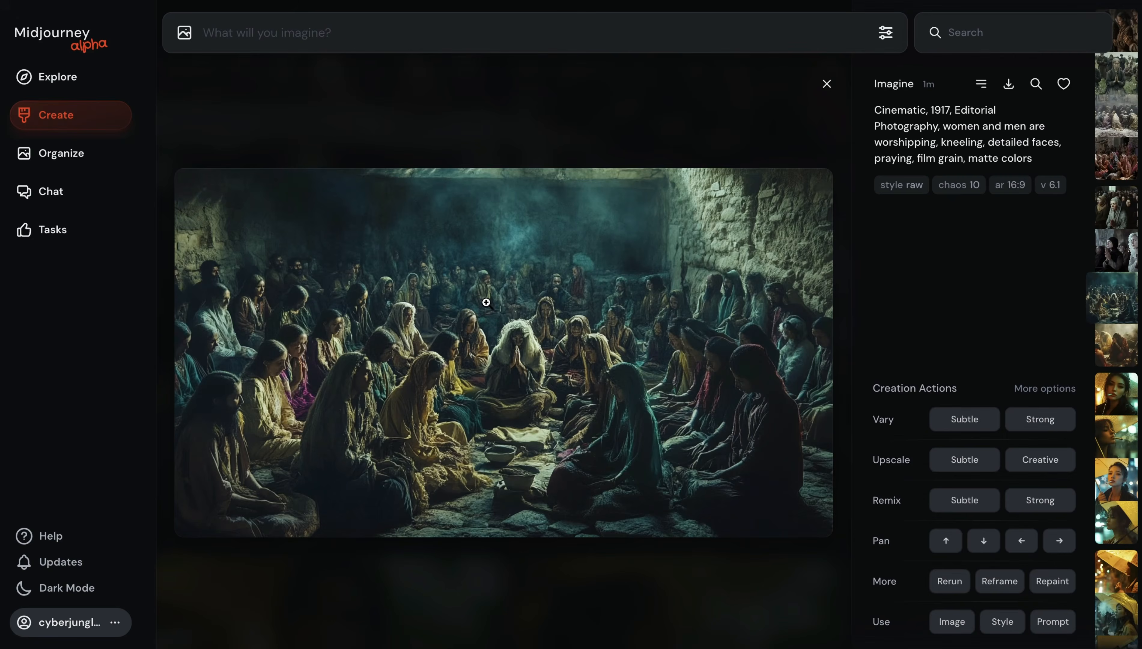
{"action": "left_click", "coordinate": [470, 126]}
{"action": "left_click", "coordinate": [552, 394]}
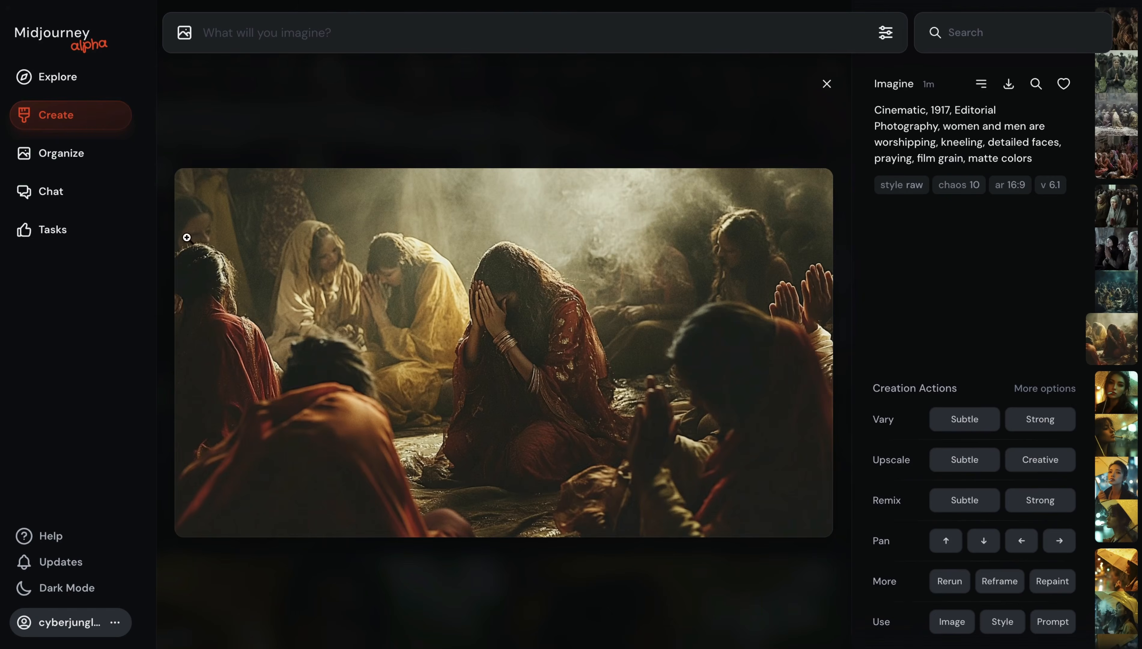
{"action": "left_click", "coordinate": [388, 134]}
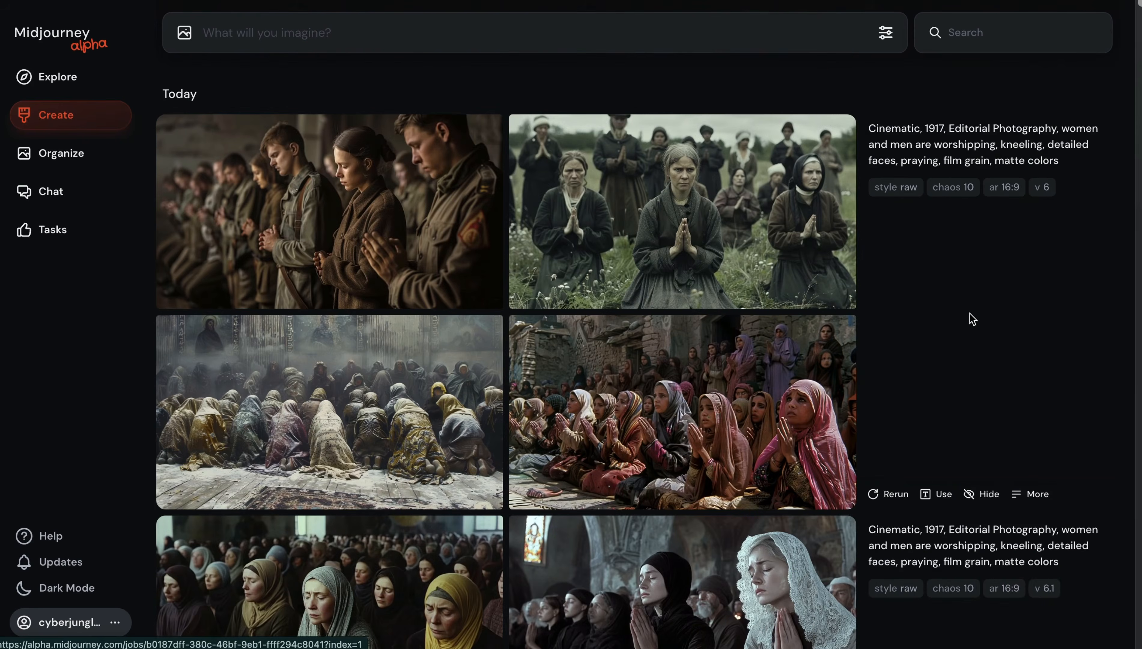
View the four version 6 worship images enlarged to examine the faces, praying hands and kneeling poses.
{"action": "left_click", "coordinate": [494, 196]}
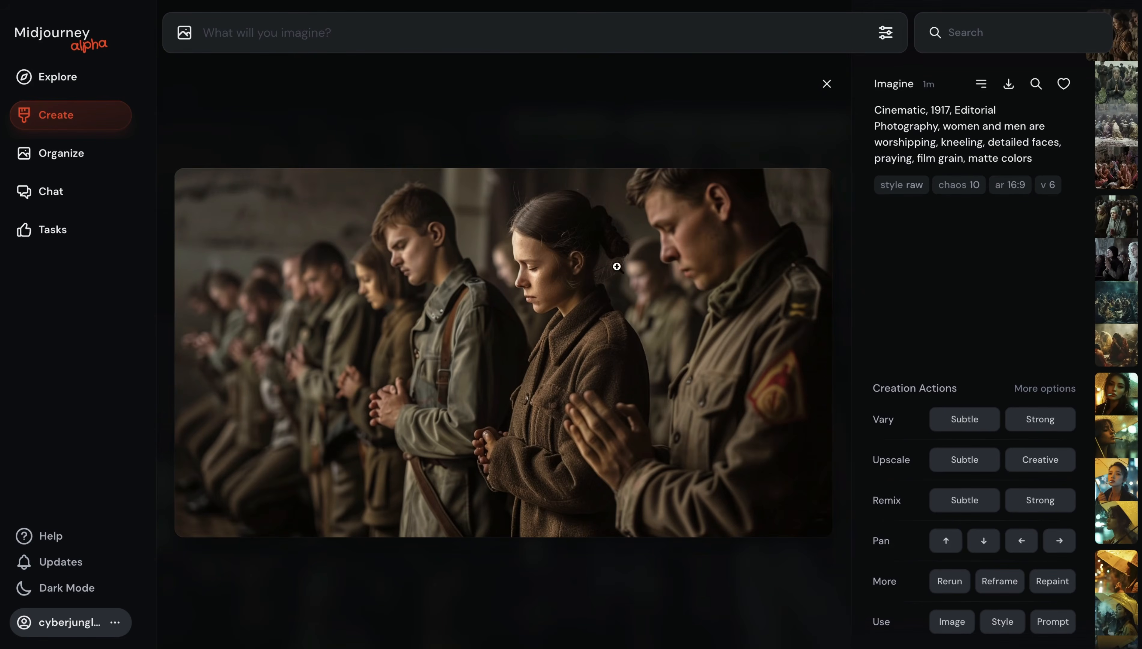
{"action": "left_click", "coordinate": [473, 134]}
{"action": "left_click", "coordinate": [555, 199]}
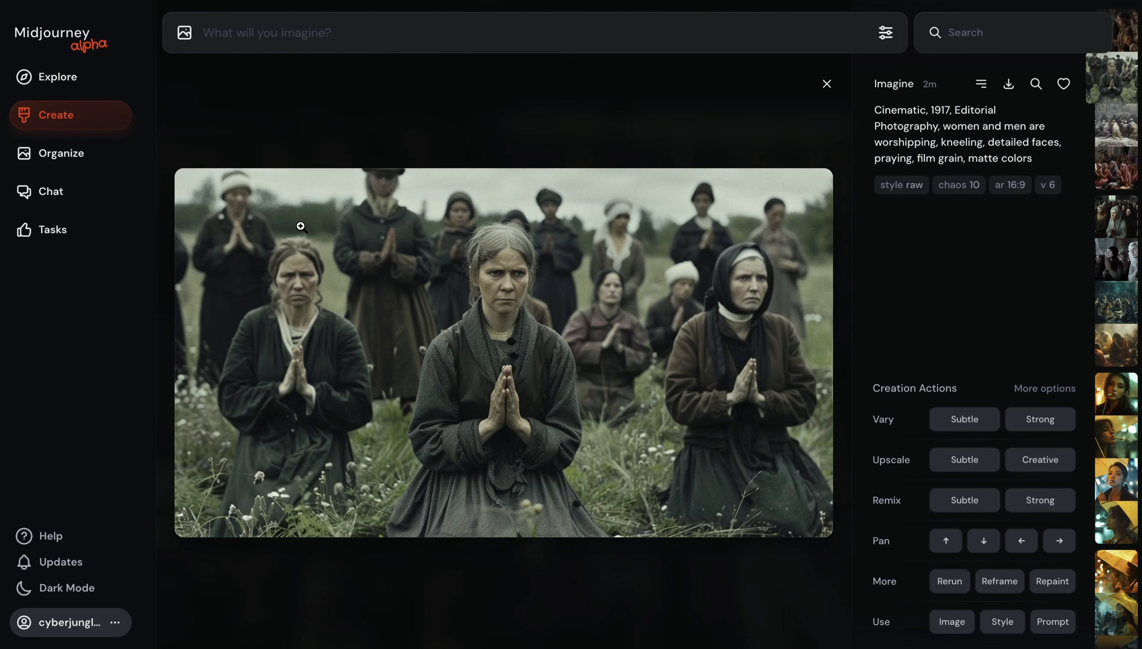
{"action": "left_click", "coordinate": [388, 111]}
{"action": "left_click", "coordinate": [345, 401]}
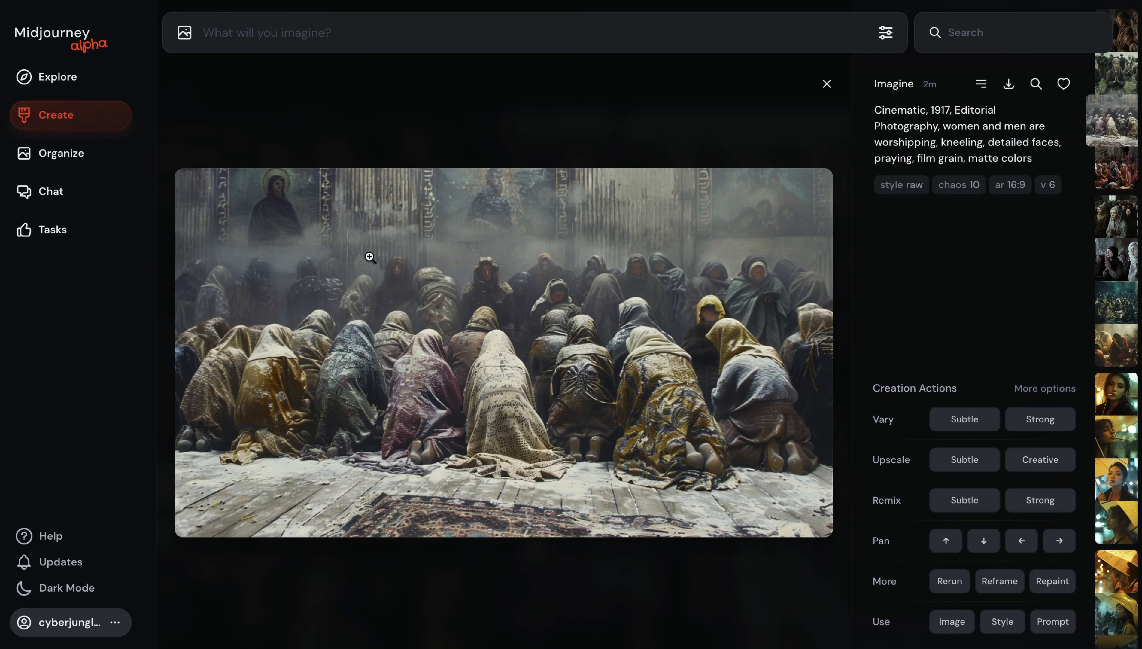
{"action": "left_click", "coordinate": [414, 114]}
{"action": "left_click", "coordinate": [521, 410]}
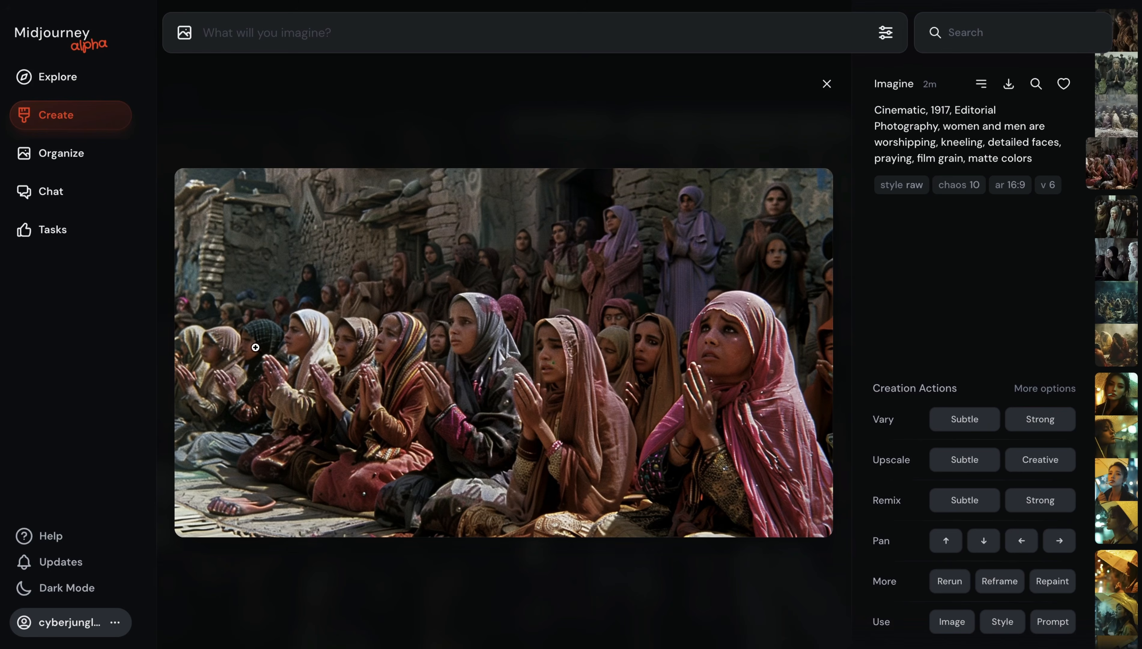
{"action": "left_click", "coordinate": [325, 133]}
Return to the first two version 6.1 worship images and view them enlarged to compare faces and hands with version 6.
{"action": "scroll", "coordinate": [467, 369], "scroll_direction": "down", "scroll_amount": 5}
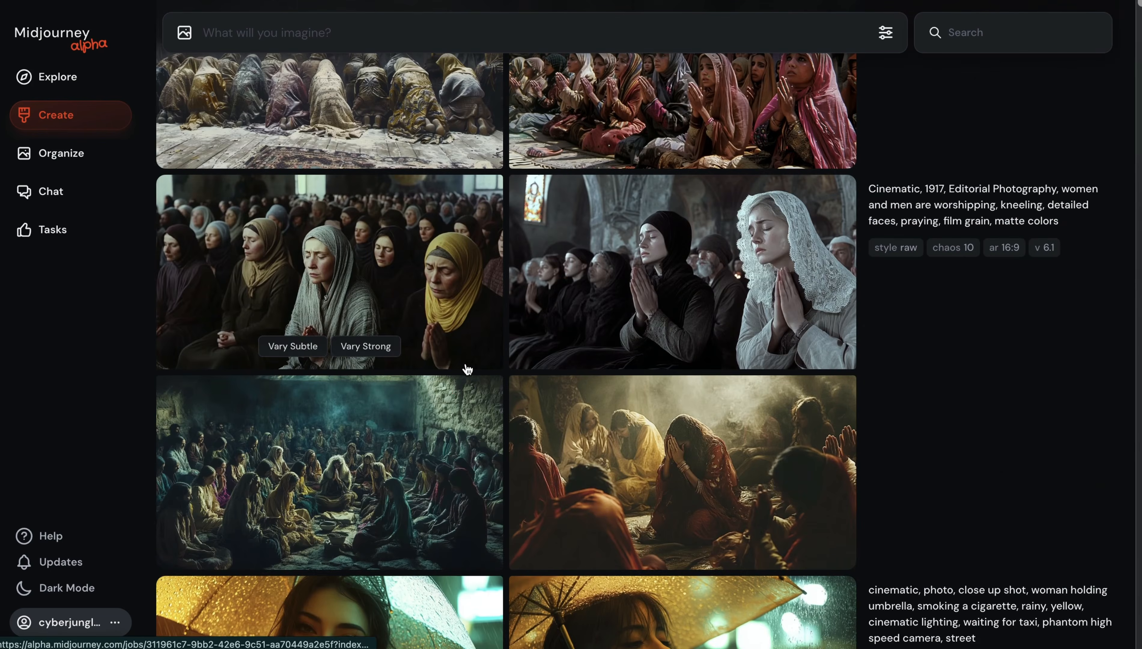
{"action": "mouse_move", "coordinate": [902, 390]}
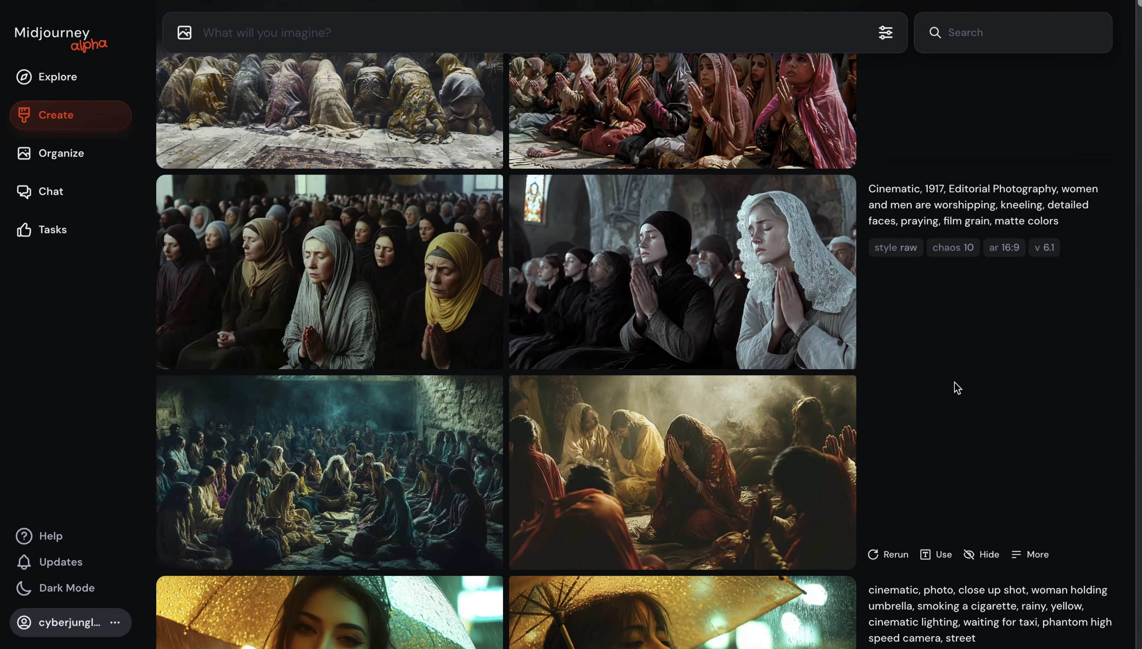
{"action": "scroll", "coordinate": [957, 388], "scroll_direction": "down", "scroll_amount": 1}
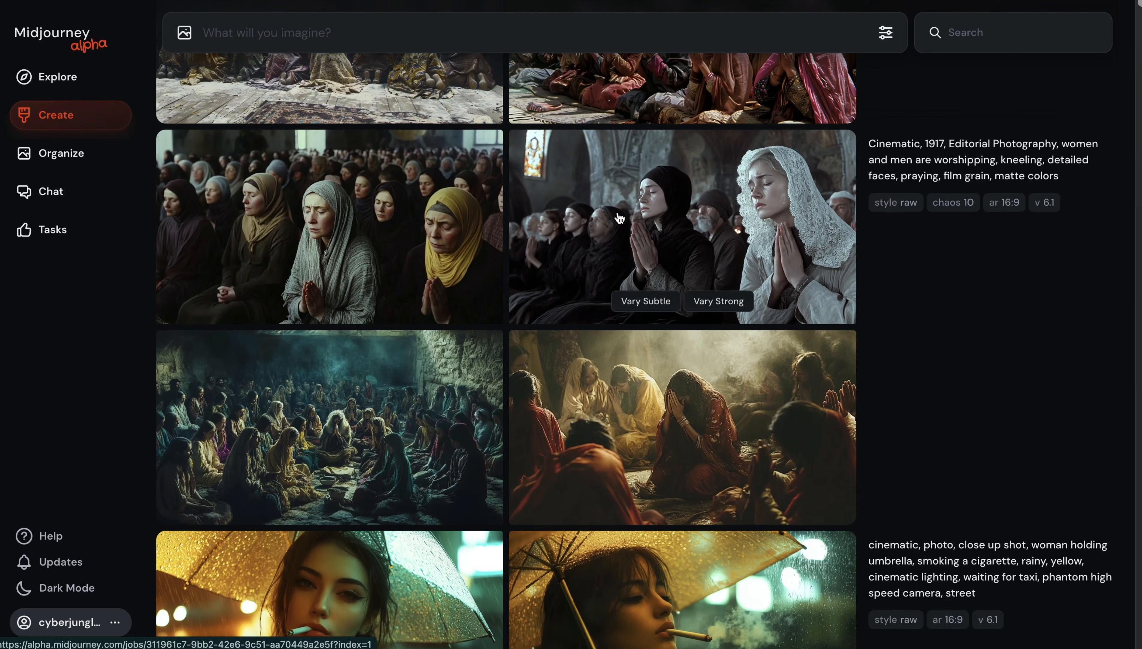
{"action": "left_click", "coordinate": [383, 210]}
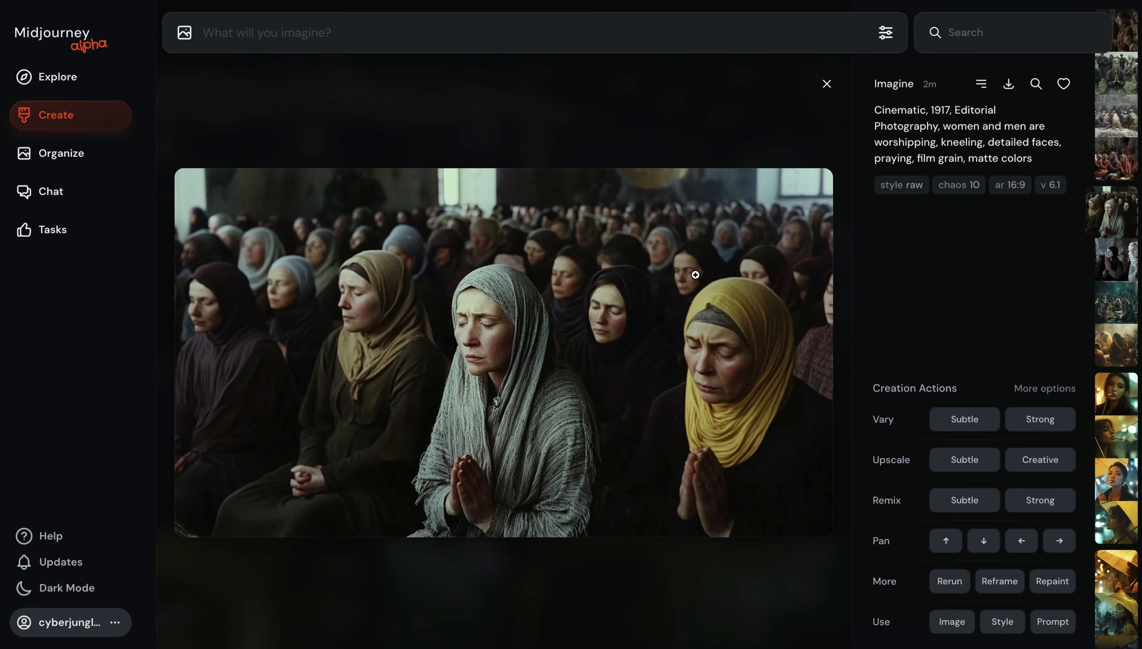
{"action": "left_click", "coordinate": [433, 116]}
{"action": "left_click", "coordinate": [671, 213]}
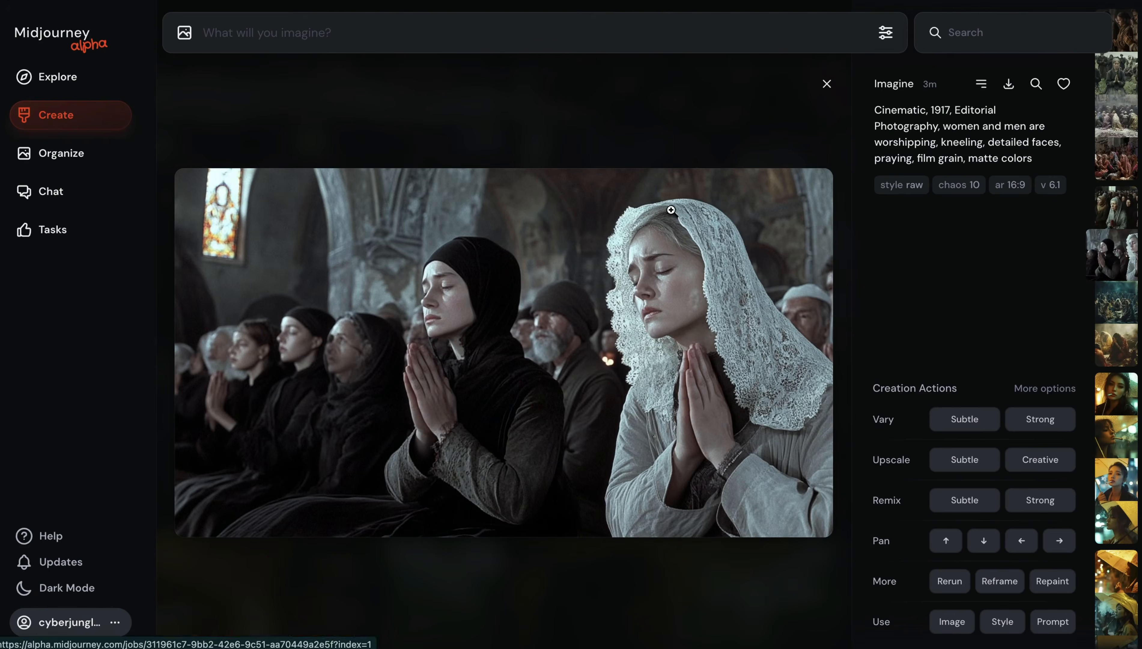
{"action": "left_click", "coordinate": [406, 100]}
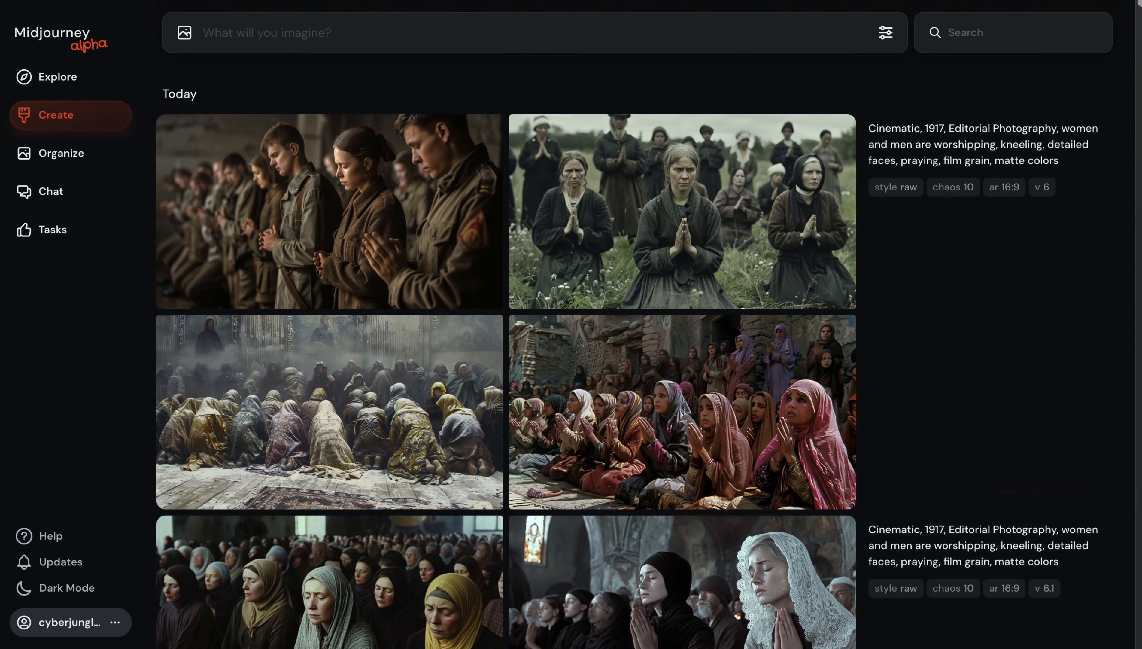
Generate images twice: "documentary photography, editorial, group of people from ghana are celebrating, freedom, hope, independence, Sony Alpha a7 III camera, Alex Webb style --ar 16:9 --style raw".
{"action": "type", "text": "documentary photography, editorial, celebration in ghana, freedom, hope, independence, Sony Alpha a7 III camera, Alex Webb style --ar 16:9 --style raw"}
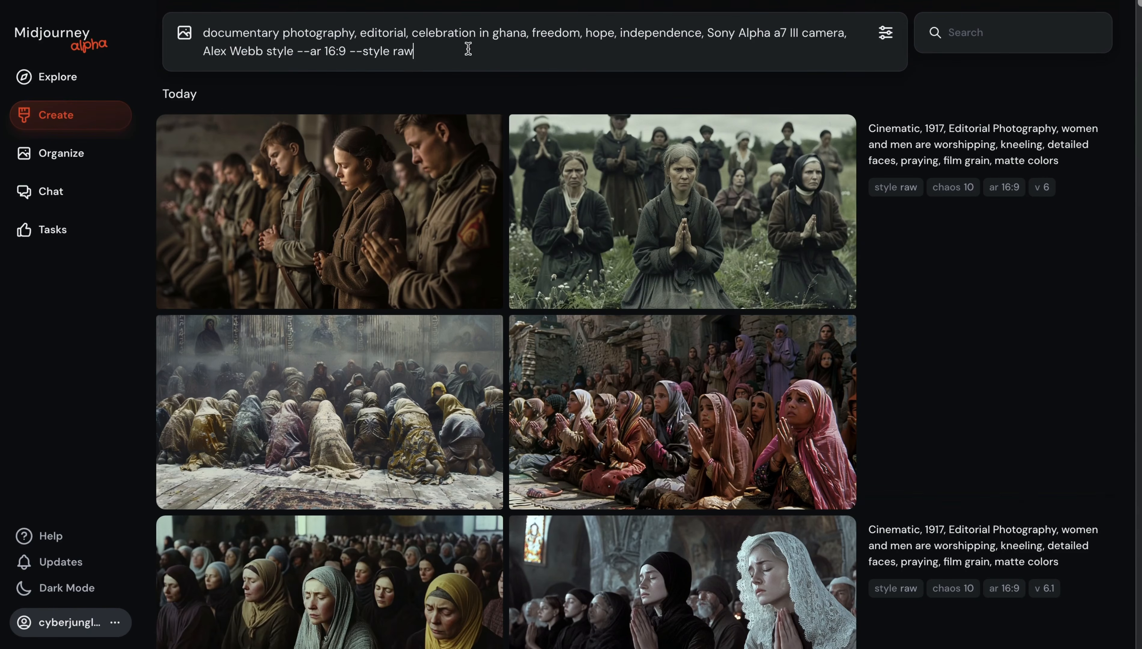
{"action": "key", "text": "Return"}
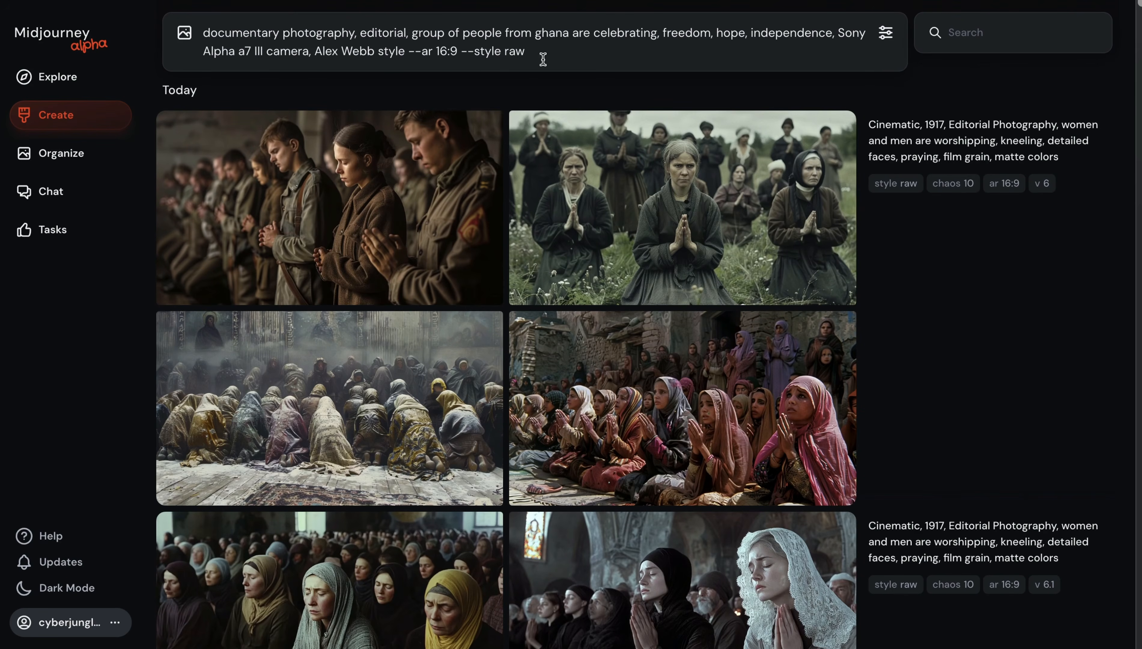
{"action": "key", "text": "Return"}
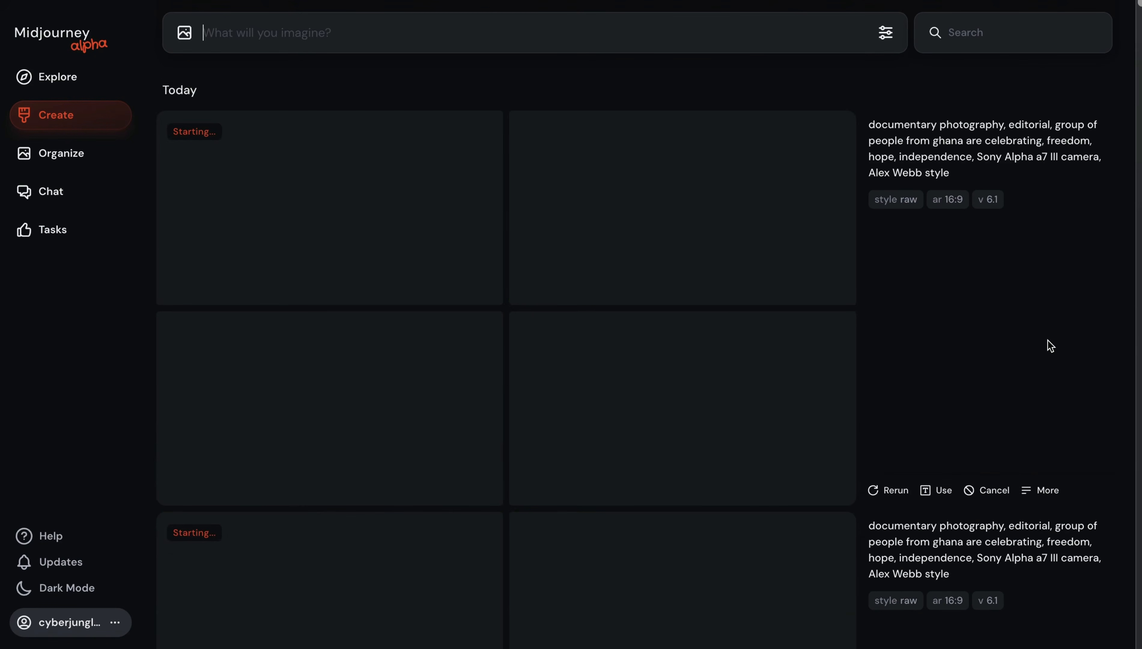
View the second and first images of the lower Ghana celebration set enlarged to examine the faces and raised hands.
{"action": "scroll", "coordinate": [988, 380], "scroll_direction": "down", "scroll_amount": 8}
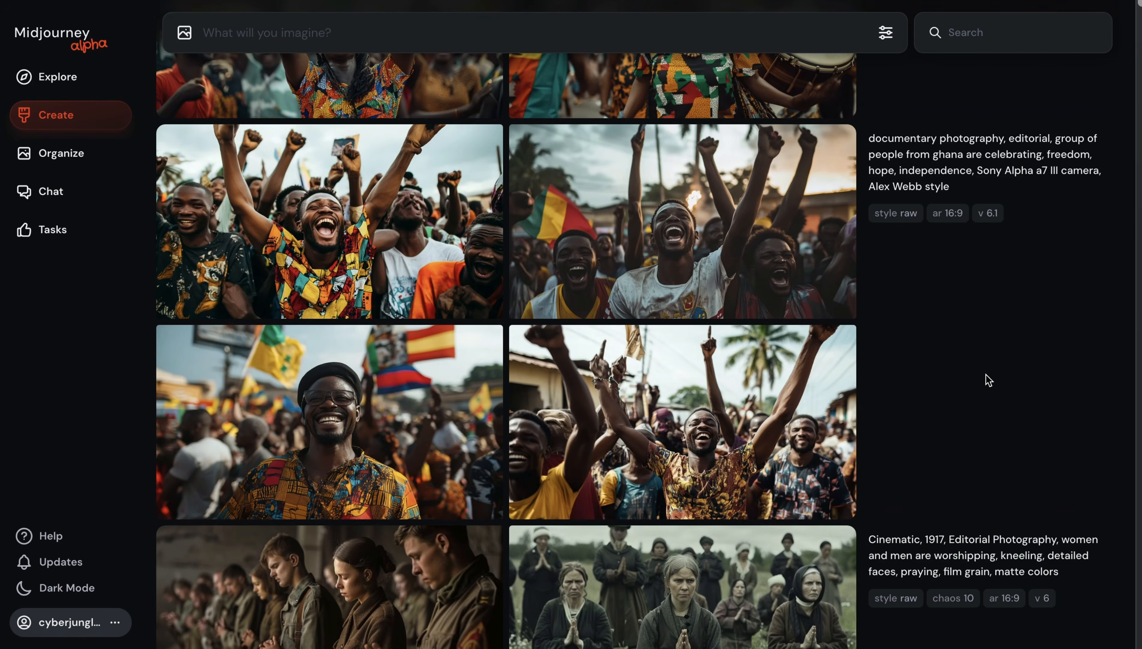
{"action": "left_click", "coordinate": [634, 290]}
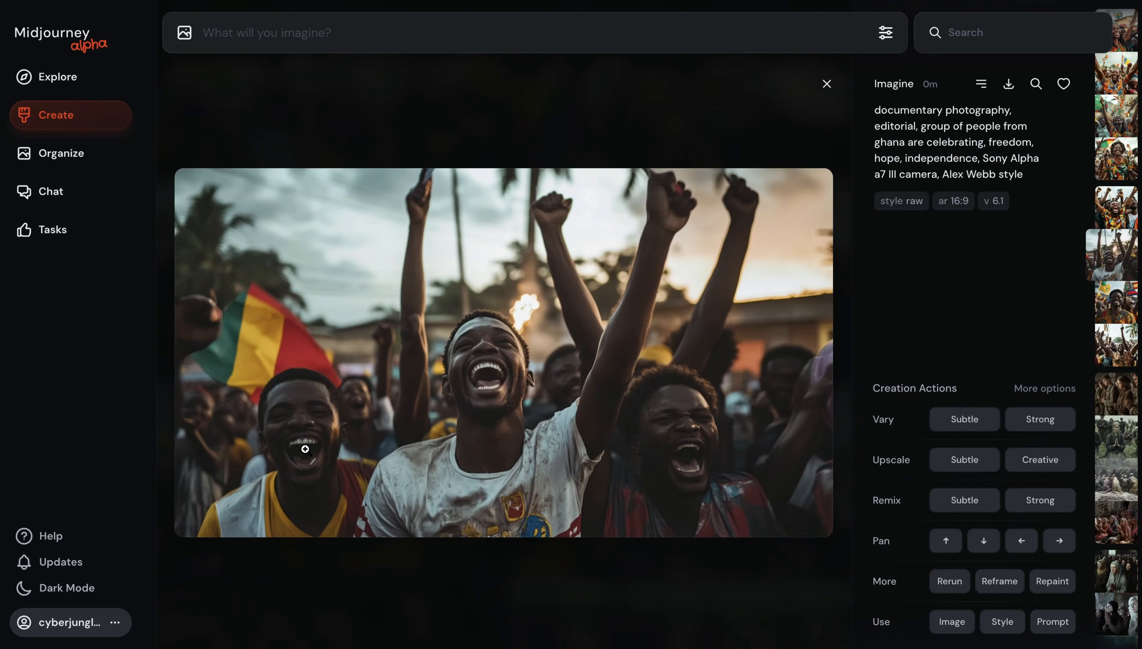
{"action": "key", "text": "Escape"}
{"action": "left_click", "coordinate": [362, 311]}
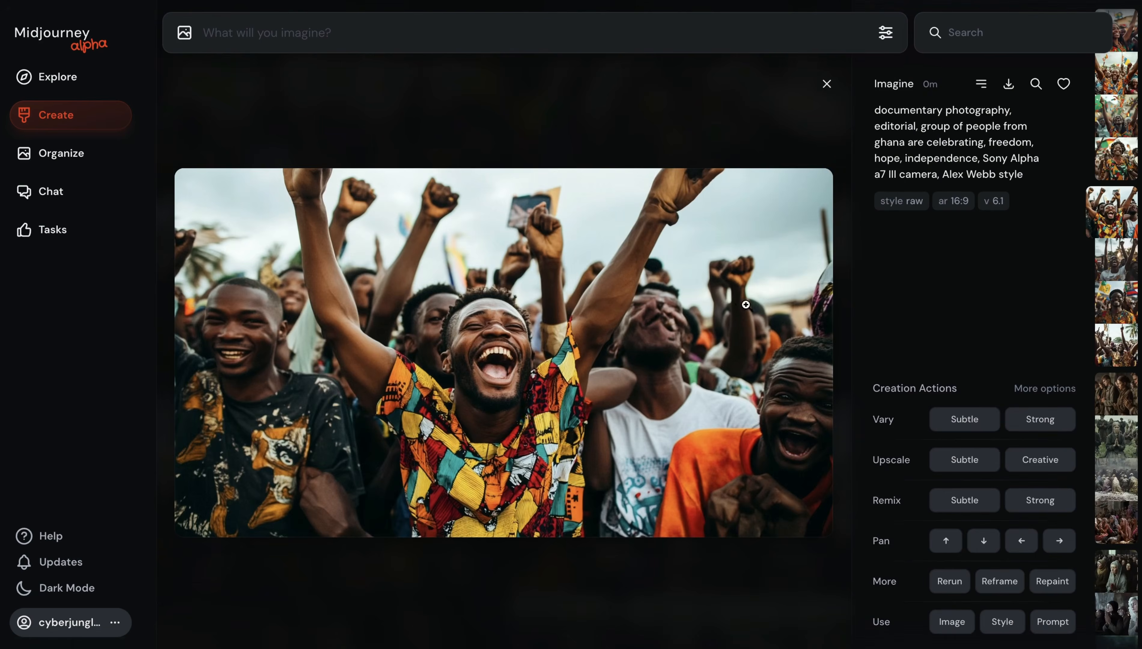
View the first three version 6.1 Ghana celebration images enlarged to compare the faces, raised hands and background crowd.
{"action": "left_click", "coordinate": [659, 334]}
{"action": "left_click", "coordinate": [832, 94]}
{"action": "left_click", "coordinate": [481, 121]}
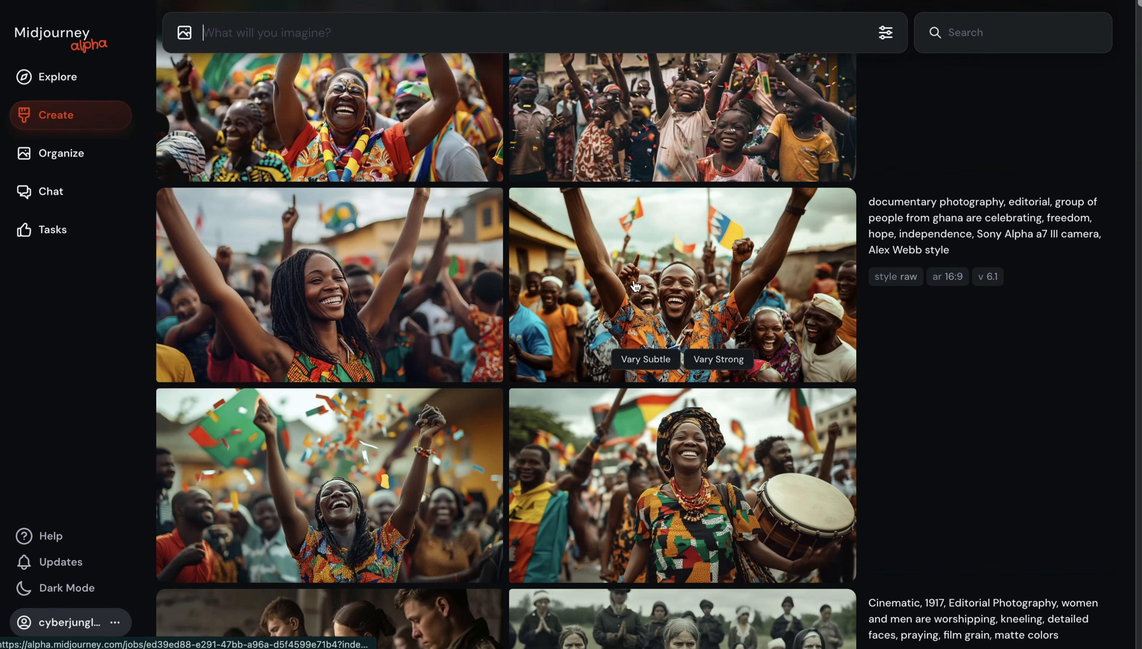
{"action": "left_click", "coordinate": [633, 275]}
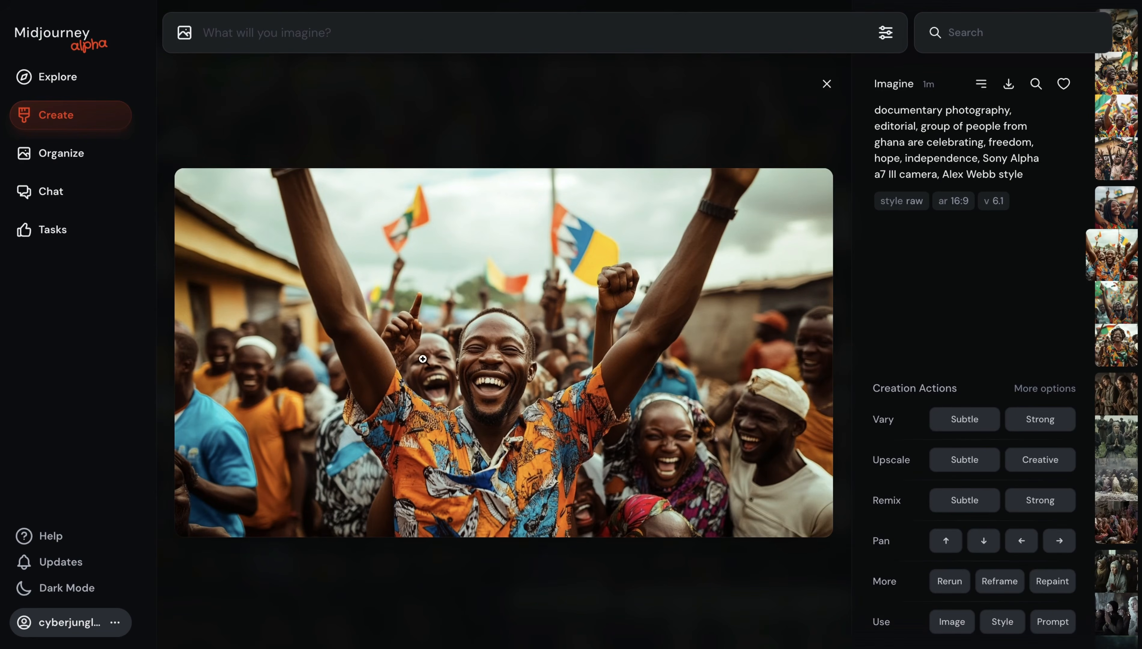
{"action": "scroll", "coordinate": [512, 102], "scroll_direction": "up", "scroll_amount": 1}
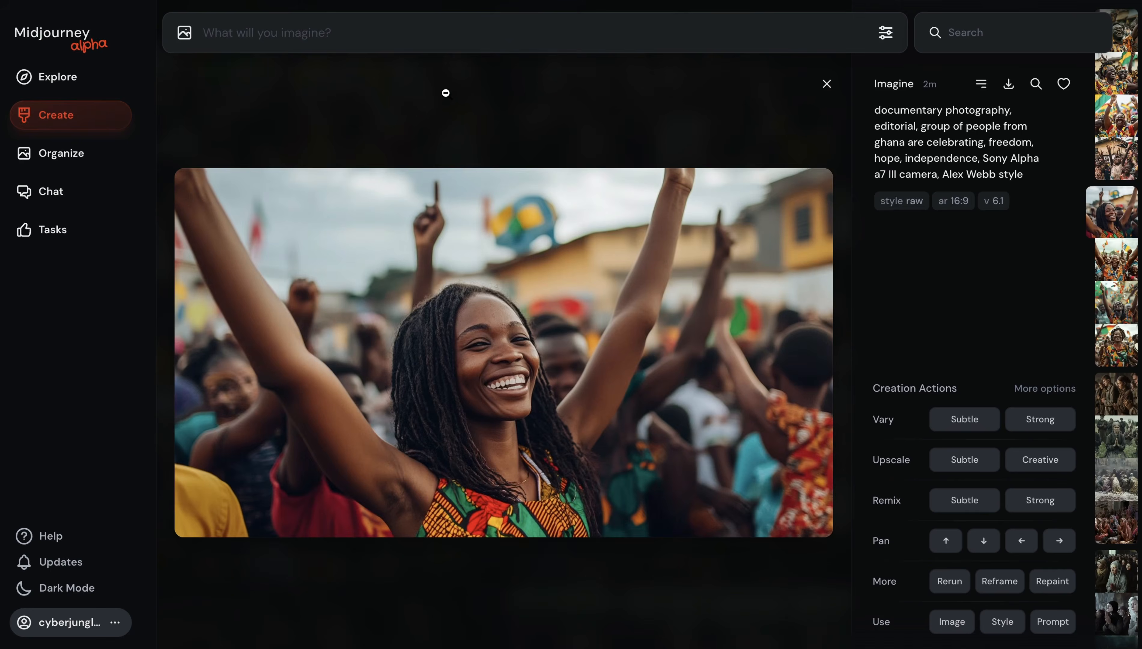
{"action": "left_click", "coordinate": [1063, 84]}
{"action": "scroll", "coordinate": [571, 138], "scroll_direction": "down", "scroll_amount": 1}
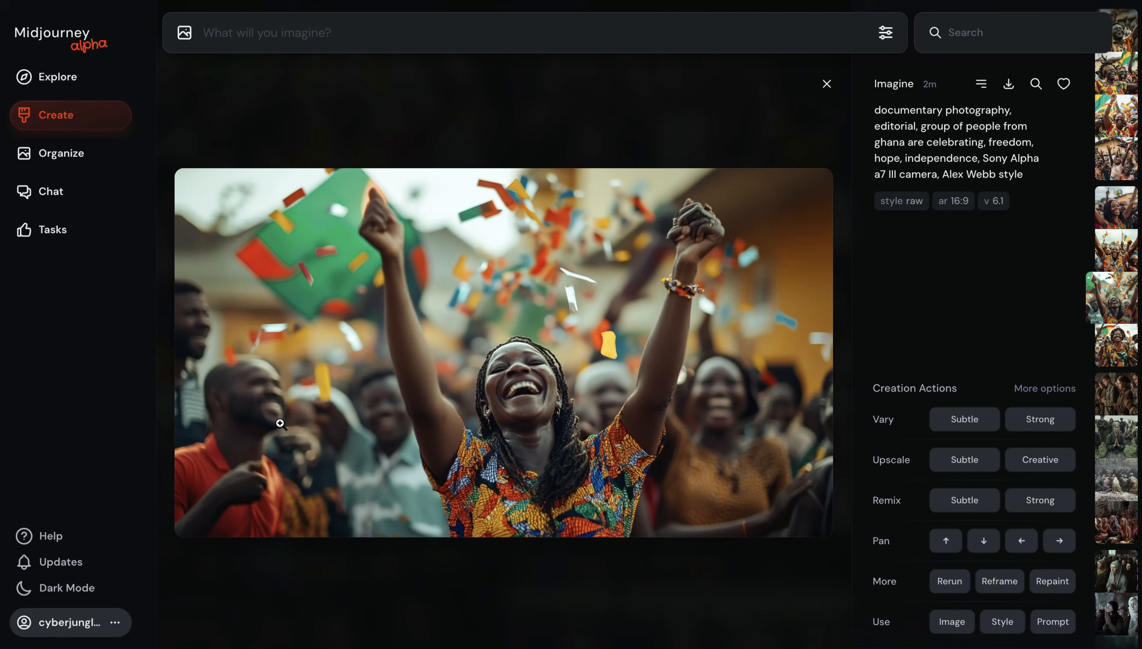
{"action": "left_click", "coordinate": [345, 107]}
View the first and fourth version 6 Ghana celebration images enlarged to compare them with the version 6.1 set.
{"action": "scroll", "coordinate": [505, 309], "scroll_direction": "up", "scroll_amount": 5}
{"action": "scroll", "coordinate": [504, 308], "scroll_direction": "up", "scroll_amount": 1}
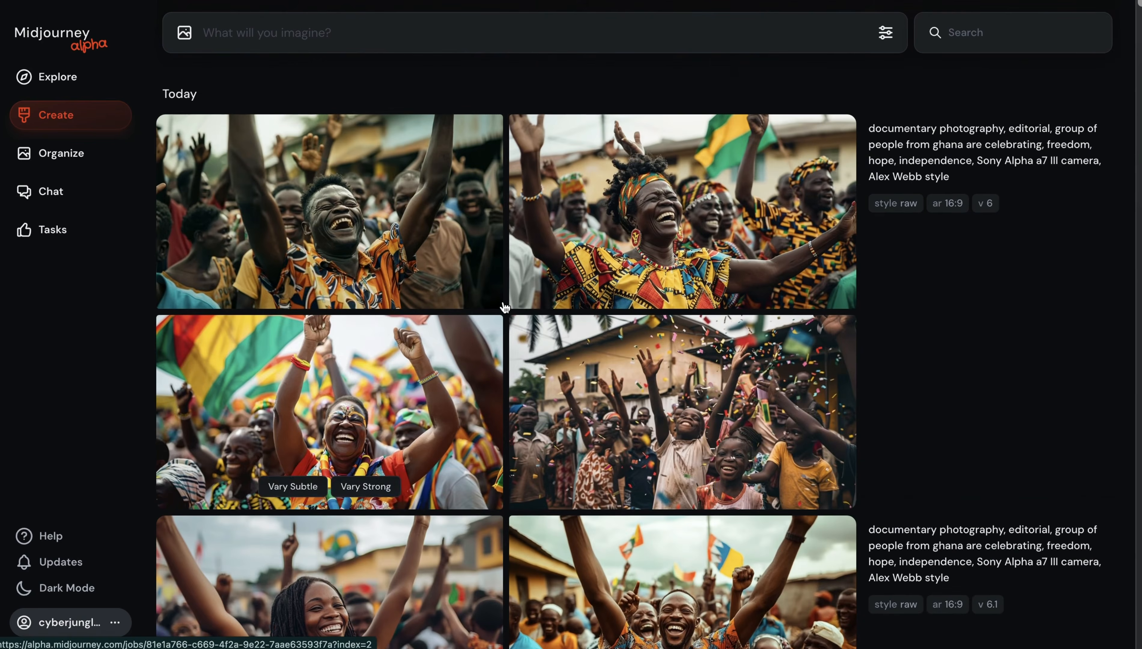
{"action": "left_click", "coordinate": [342, 216]}
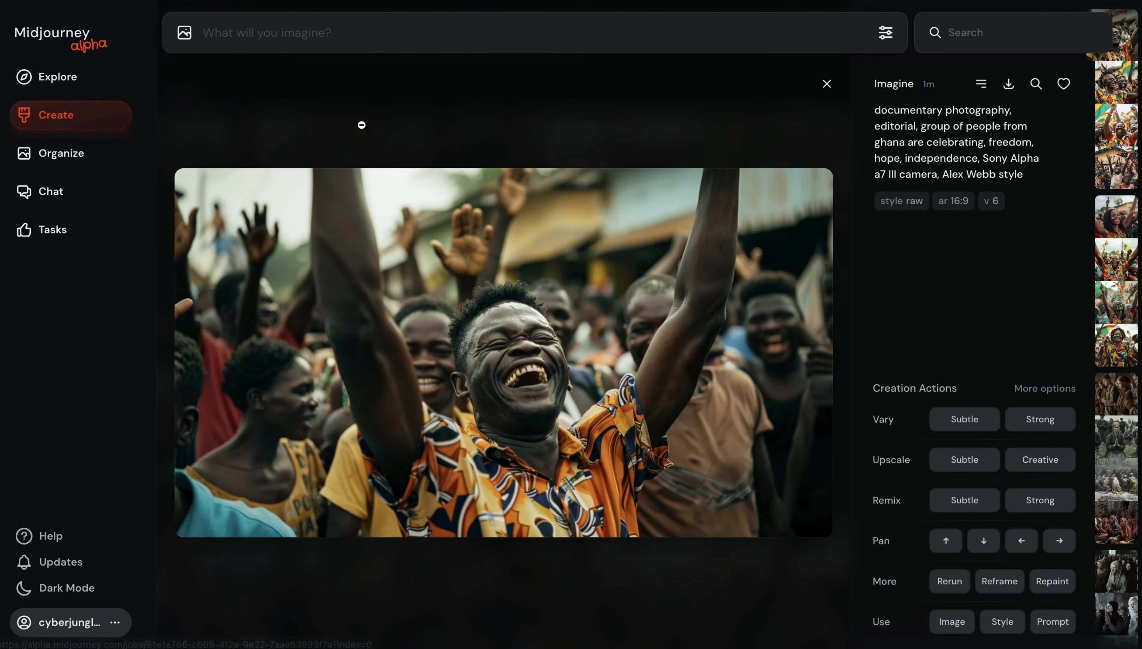
{"action": "left_click", "coordinate": [373, 78]}
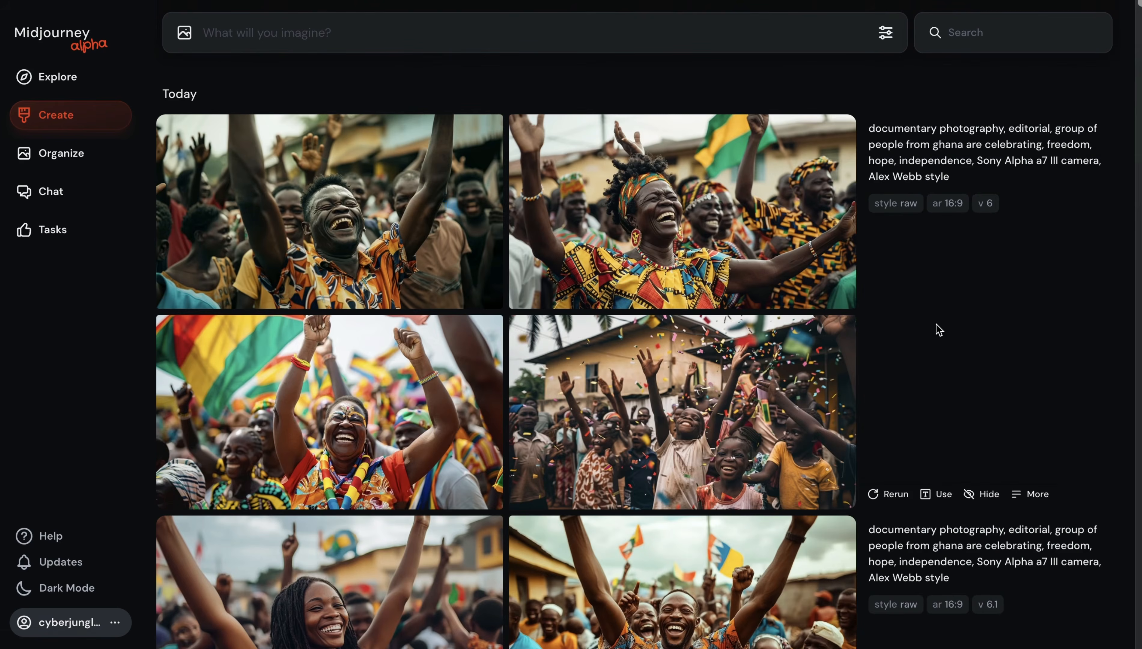
{"action": "left_click", "coordinate": [706, 371]}
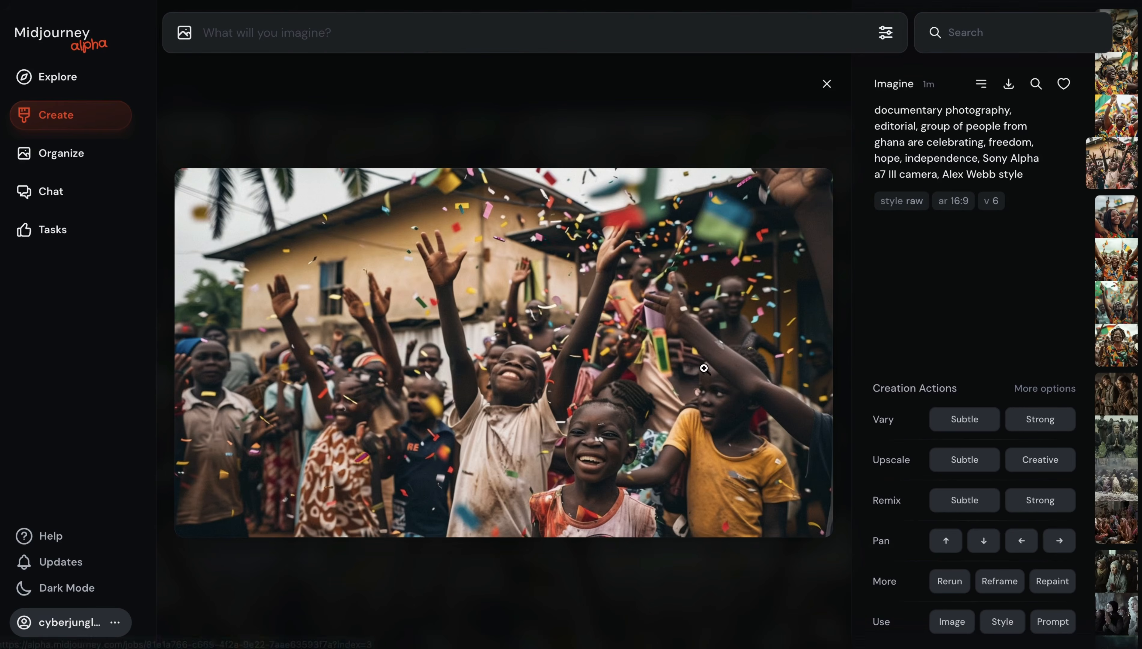
{"action": "left_click", "coordinate": [542, 103]}
{"action": "scroll", "coordinate": [604, 322], "scroll_direction": "down", "scroll_amount": 5}
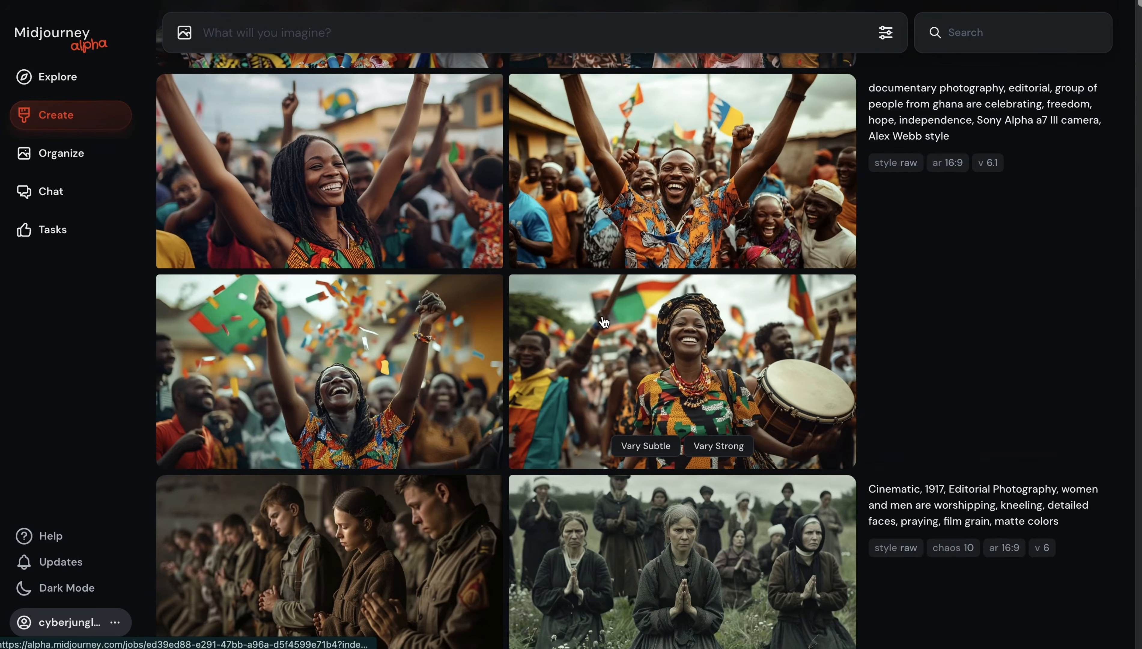
Generate images: "cinematic, photo of an art exhibition with variety of paintings on the walls, crowded scene, some people are sitting and some are standing, diverse crowd --ar 16:9 --style raw".
{"action": "scroll", "coordinate": [604, 321], "scroll_direction": "up", "scroll_amount": 5}
{"action": "left_click", "coordinate": [356, 37]}
{"action": "type", "text": "cinematic, photo of an art exhibition with variety of paintings on the walls, crowded scene, some people are sitting and some are standing, diverse crowd --ar 16:9 --style raw"}
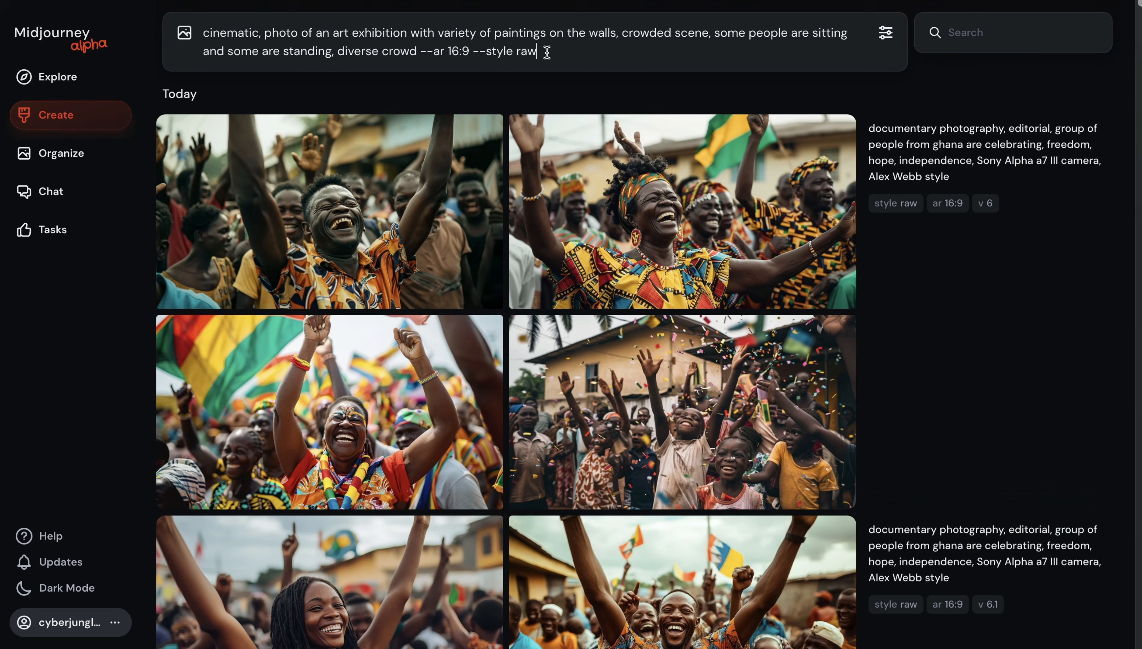
{"action": "key", "text": "Return"}
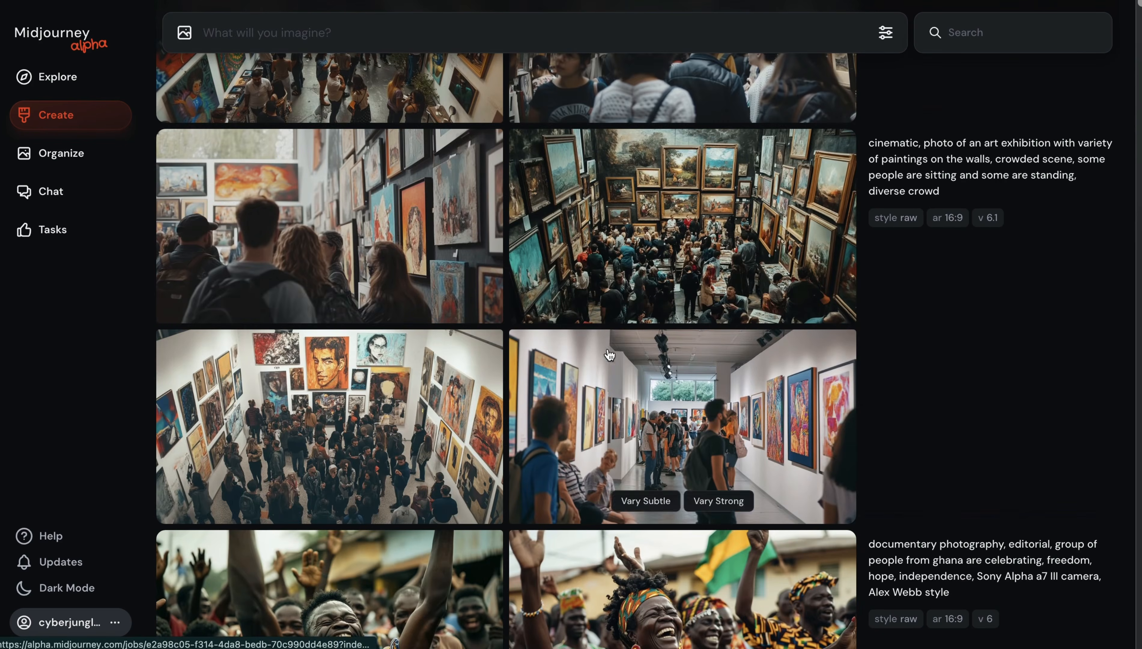
View the four version 6.1 art exhibition images enlarged, with the second at full size, to examine the crowd and paintings.
{"action": "left_click", "coordinate": [622, 390]}
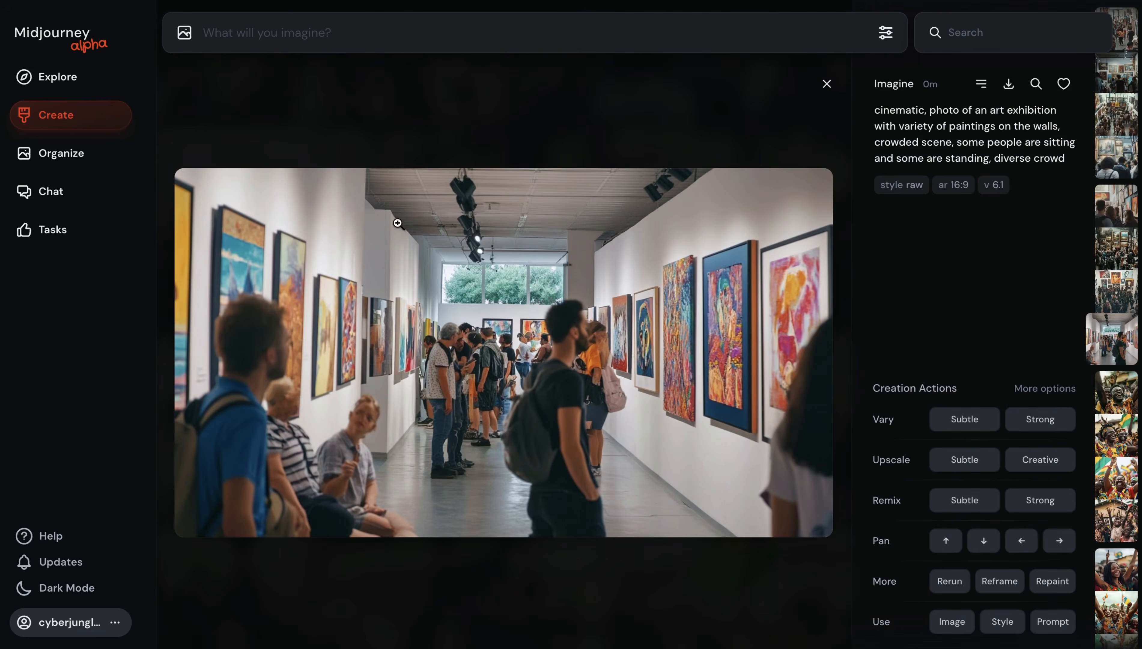
{"action": "left_click", "coordinate": [396, 137]}
{"action": "left_click", "coordinate": [275, 402]}
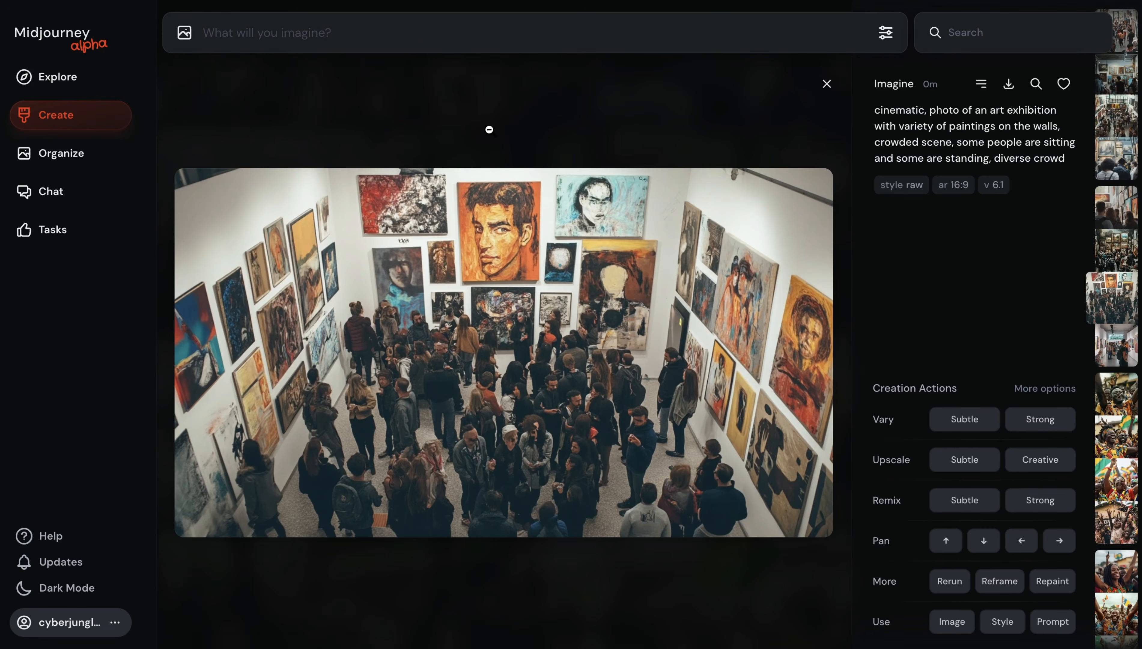
{"action": "key", "text": "Left"}
{"action": "key", "text": "Left"}
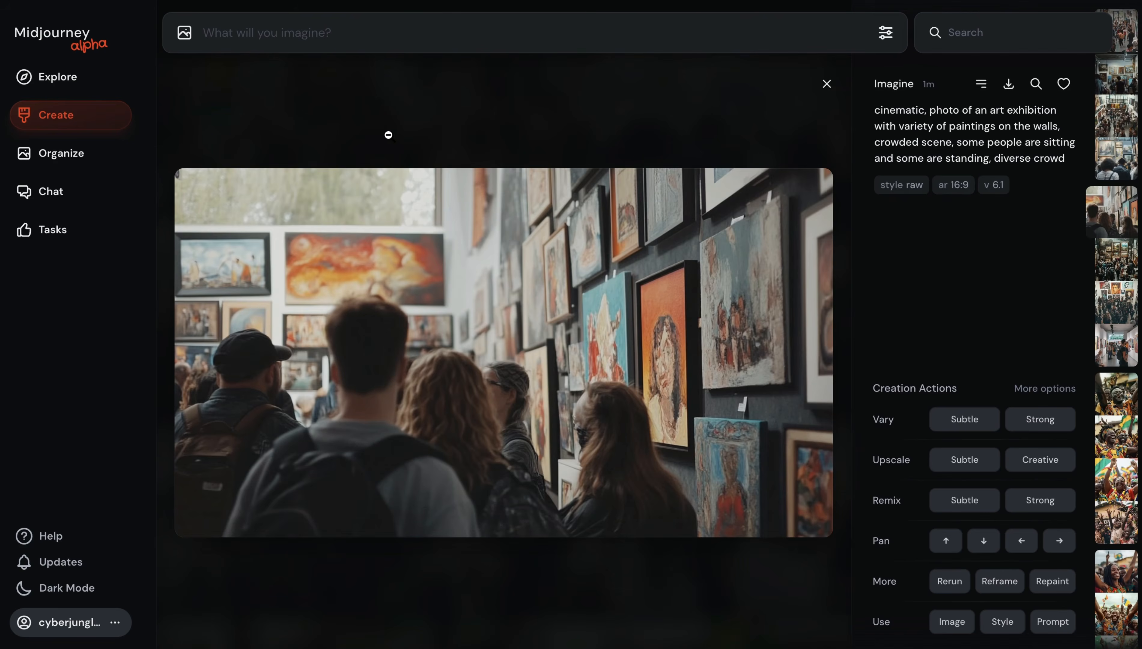
{"action": "left_click", "coordinate": [347, 131]}
{"action": "left_click", "coordinate": [634, 363]}
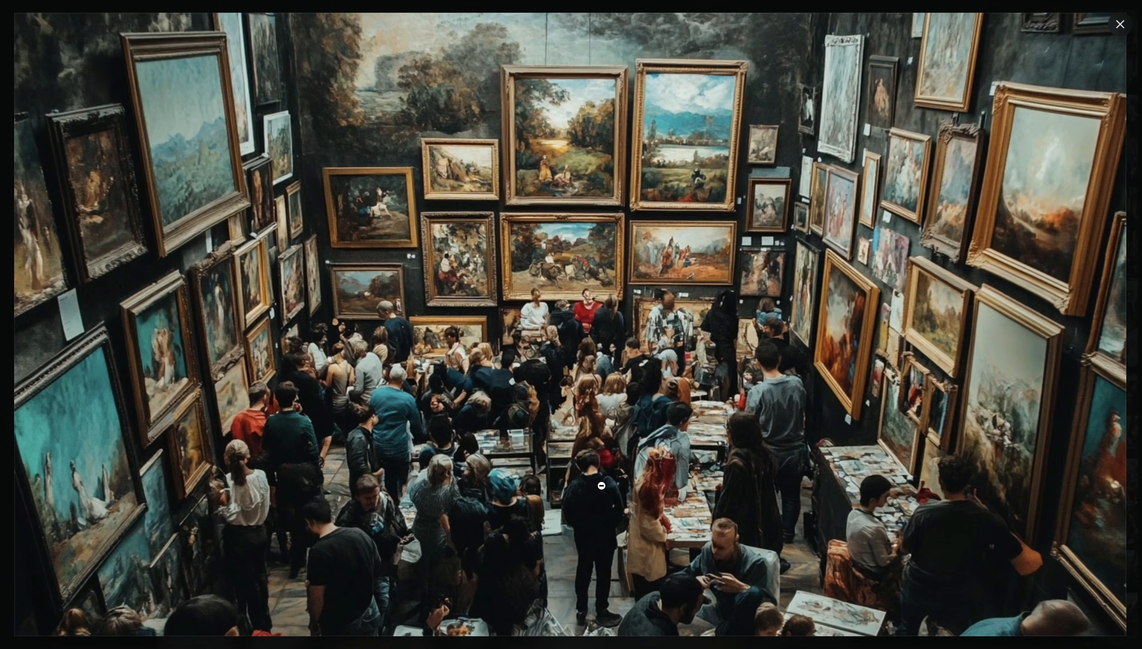
{"action": "left_click", "coordinate": [602, 488]}
{"action": "left_click", "coordinate": [448, 271]}
{"action": "left_click", "coordinate": [481, 123]}
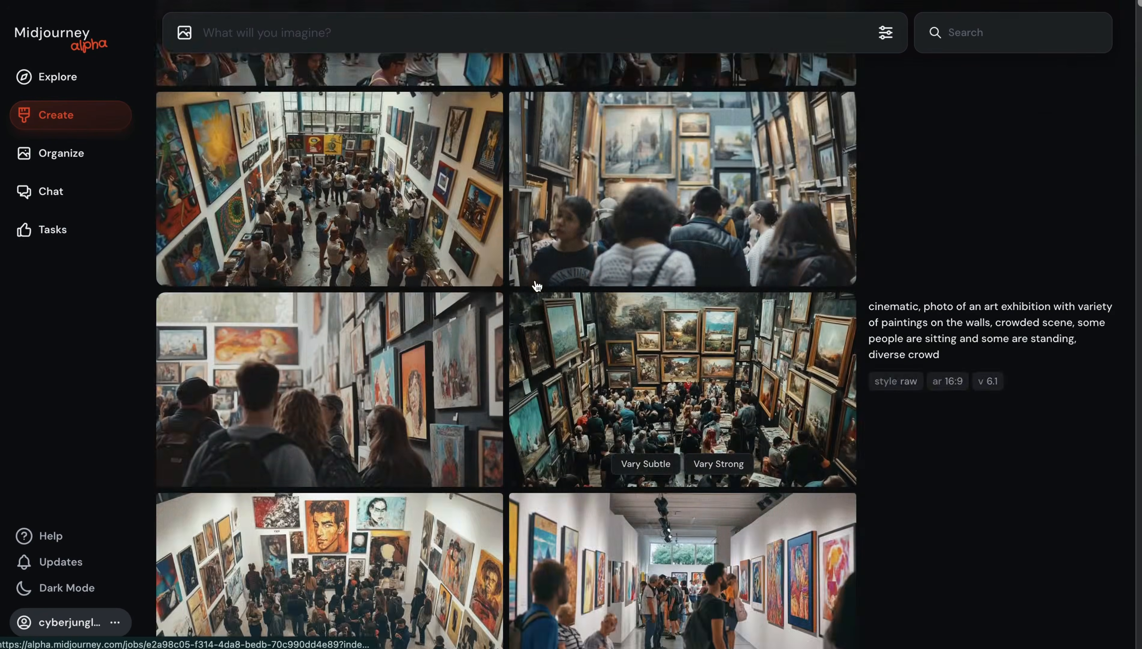
View the first, fourth and third version 6 art exhibition images enlarged to compare crowds and paintings with version 6.1.
{"action": "left_click", "coordinate": [361, 187]}
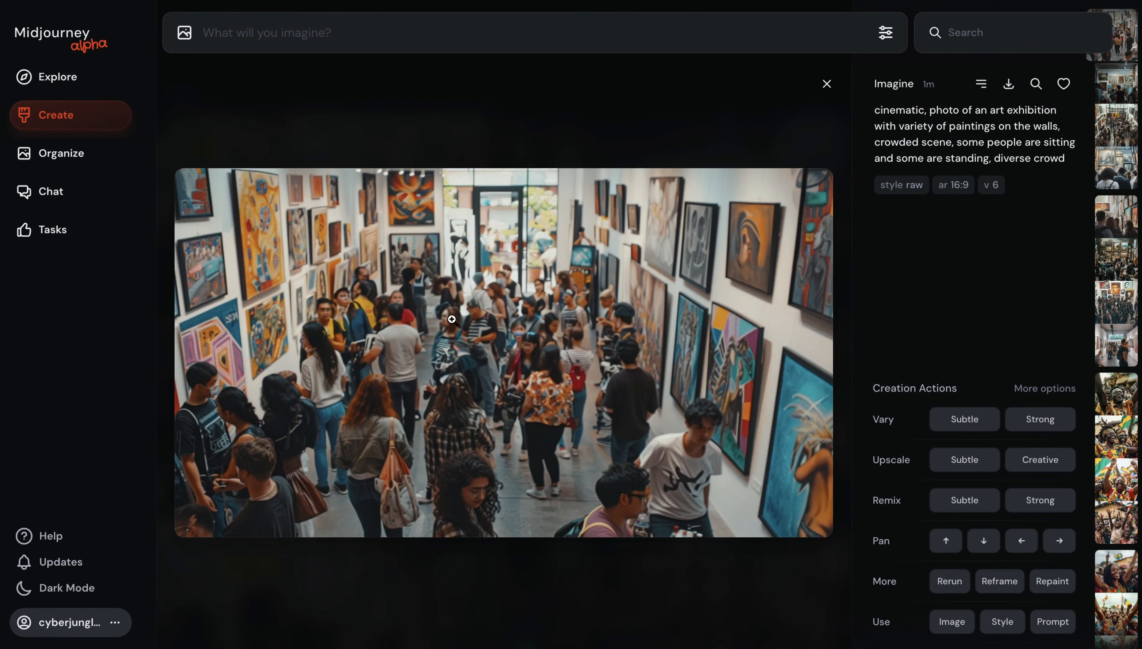
{"action": "left_click", "coordinate": [455, 126]}
{"action": "left_click", "coordinate": [623, 200]}
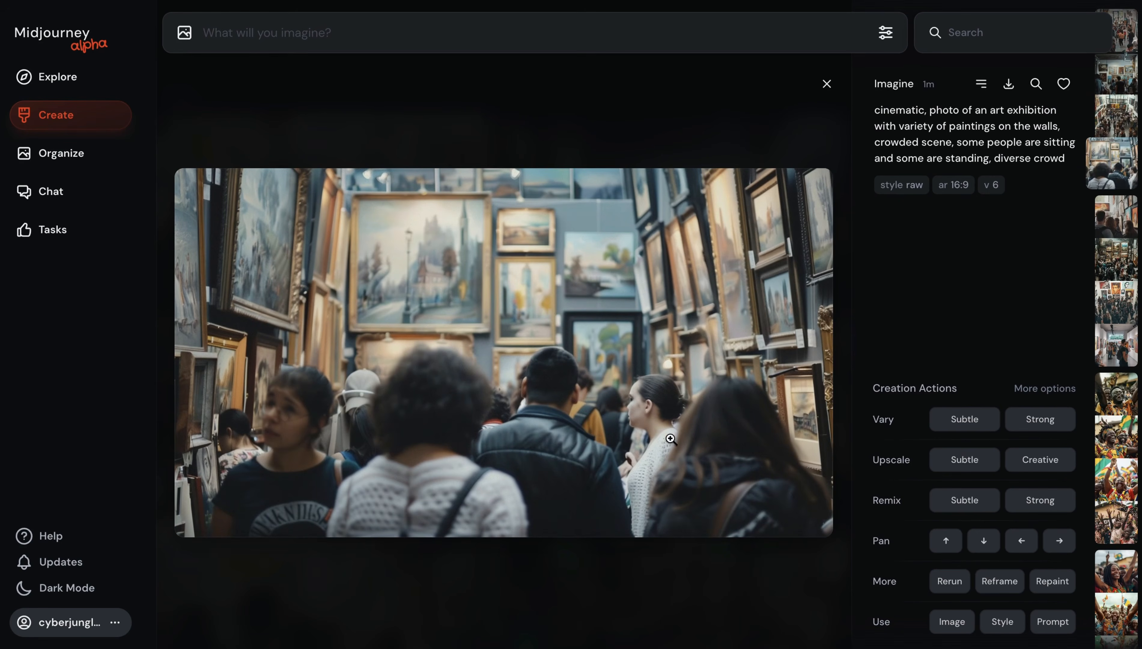
{"action": "key", "text": "Left"}
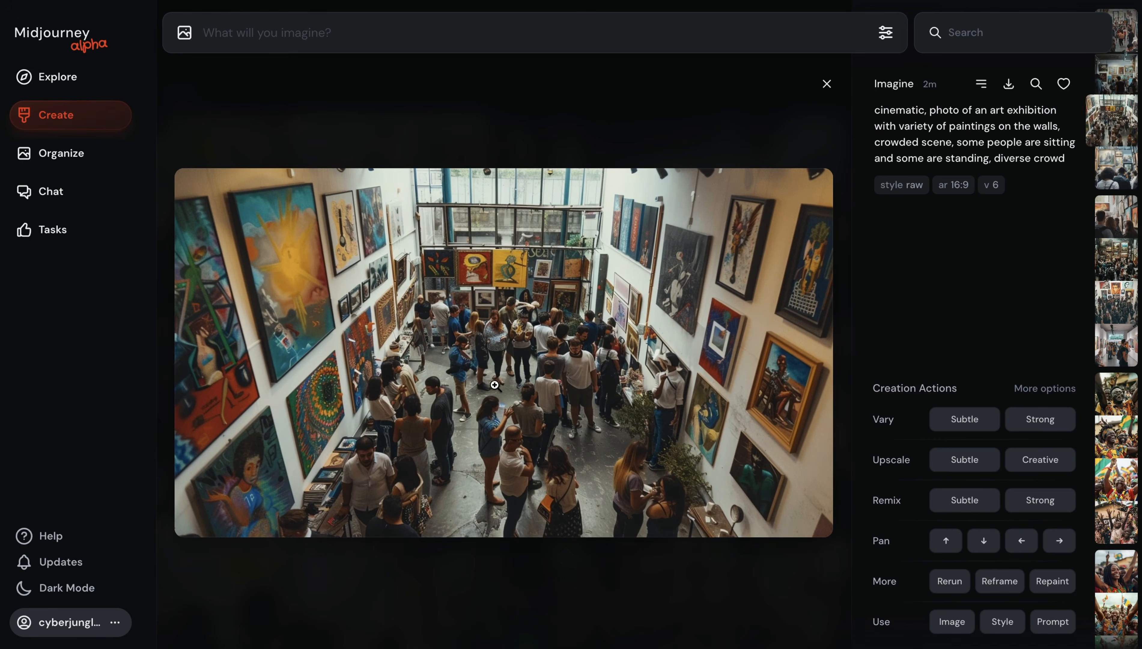
{"action": "key", "text": "Escape"}
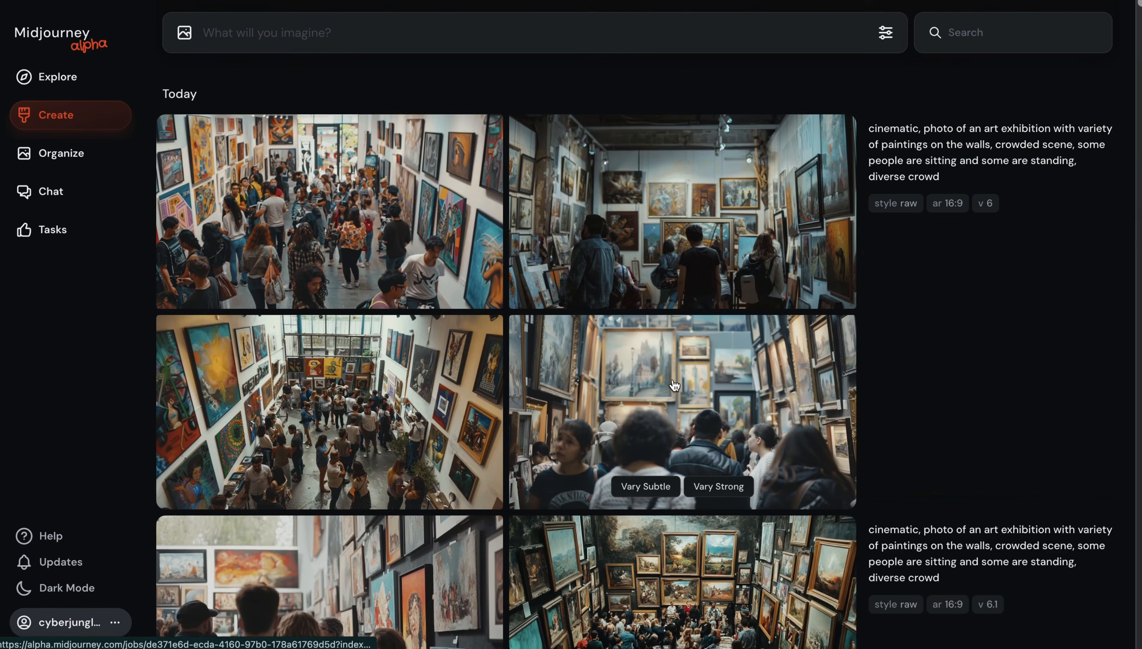
{"action": "scroll", "coordinate": [675, 385], "scroll_direction": "down", "scroll_amount": 10}
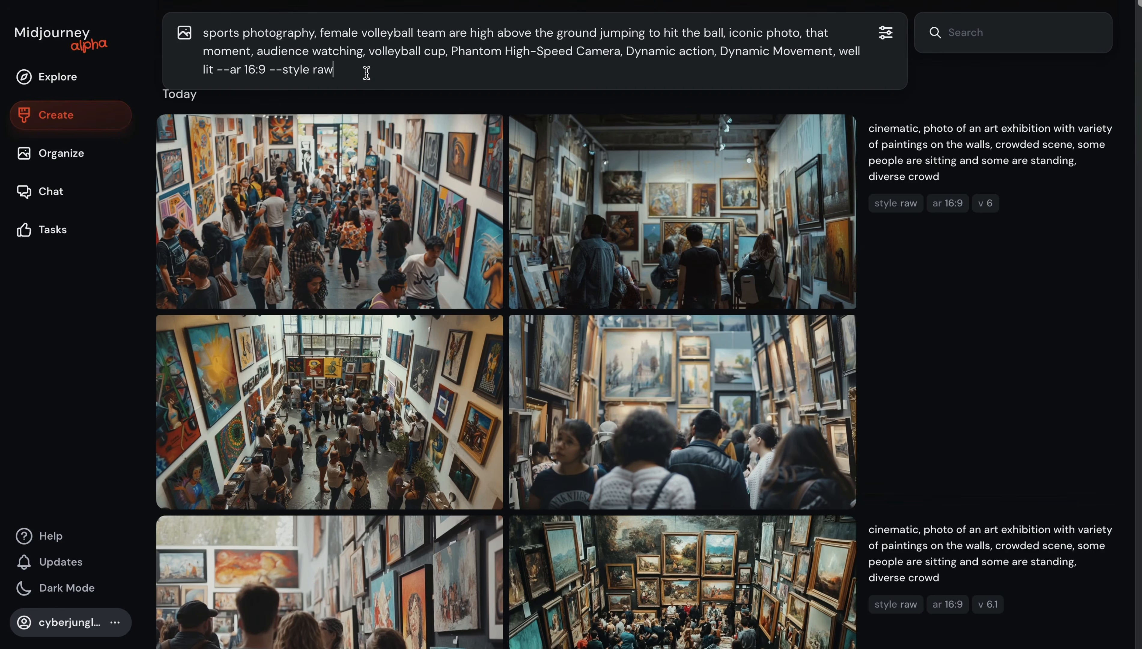
Generate sports photography of a female volleyball team jumping to hit the ball, --ar 16:9 --style raw, once in version 6.1 and once with --v 6.
{"action": "key", "text": "Return"}
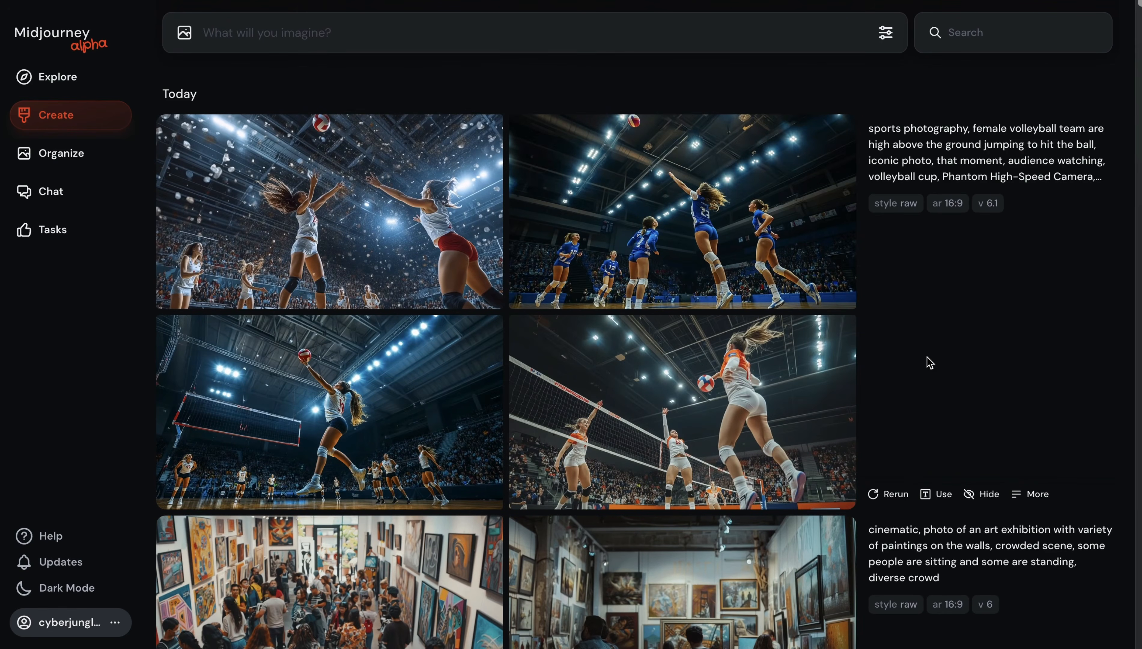
{"action": "type", "text": "sports photography, female volleyball team are high above the ground jumping to hit the ball, iconic photo, that moment, audience watching, volleyball cup, Phantom High-Speed Camera, Dynamic action, Dynamic Movement, well lit --ar 16:9 --style raw --v 6.1"}
{"action": "key", "text": "BackSpace"}
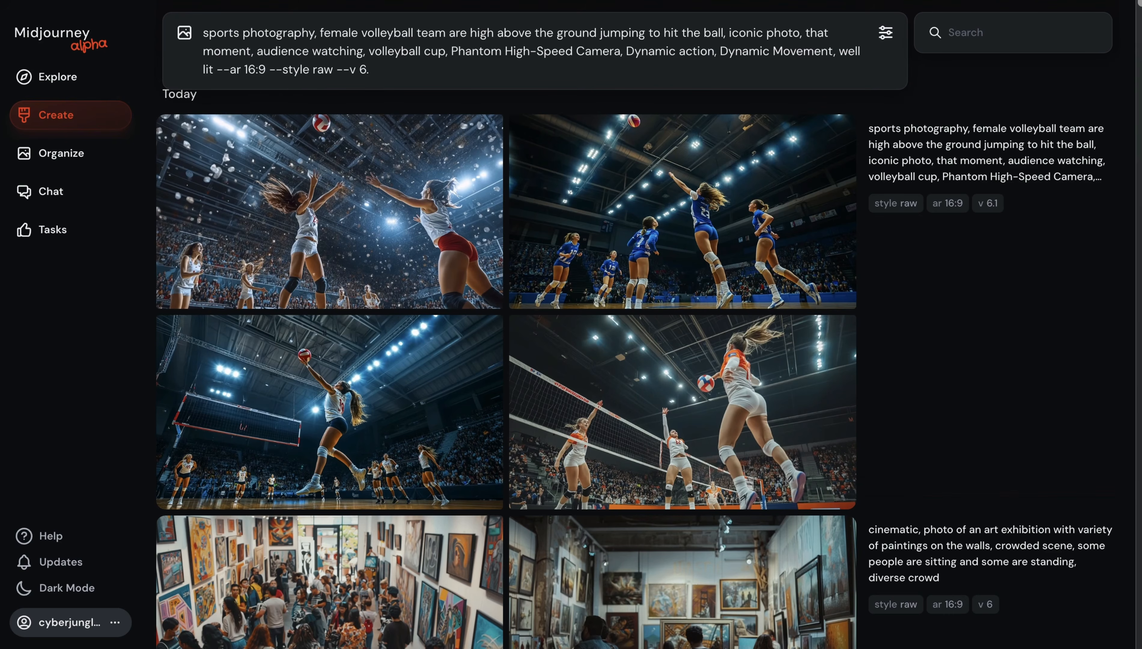
{"action": "key", "text": "Return"}
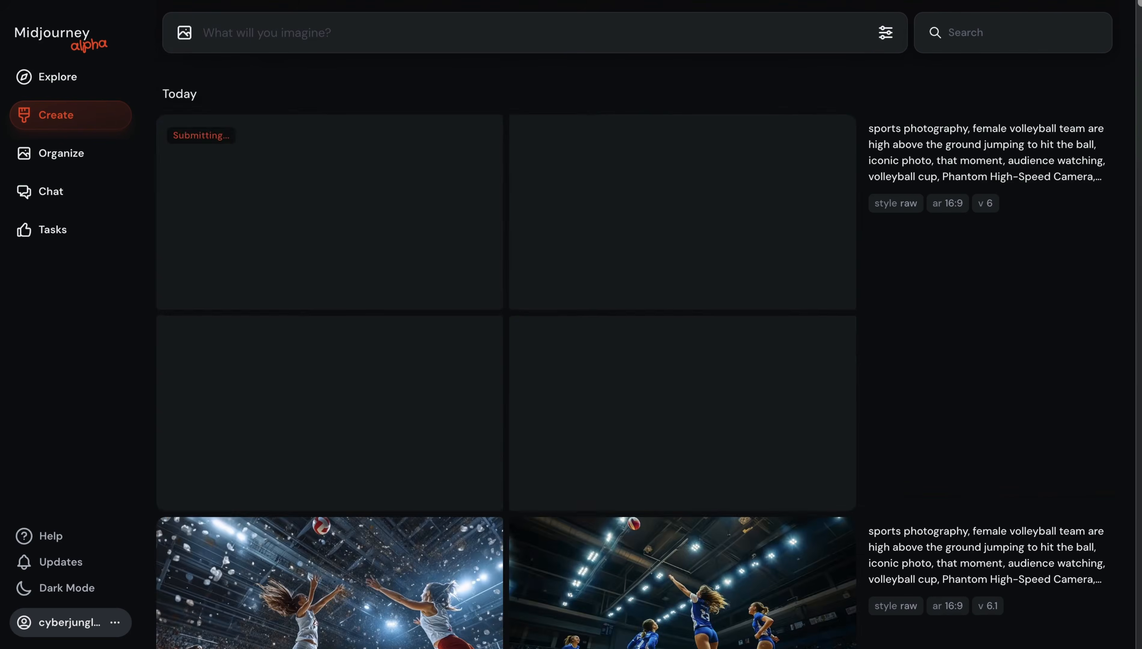
View the four version 6.1 volleyball images enlarged, with the fourth at full size, to examine the players' hands, poses and audience.
{"action": "scroll", "coordinate": [766, 417], "scroll_direction": "down", "scroll_amount": 10}
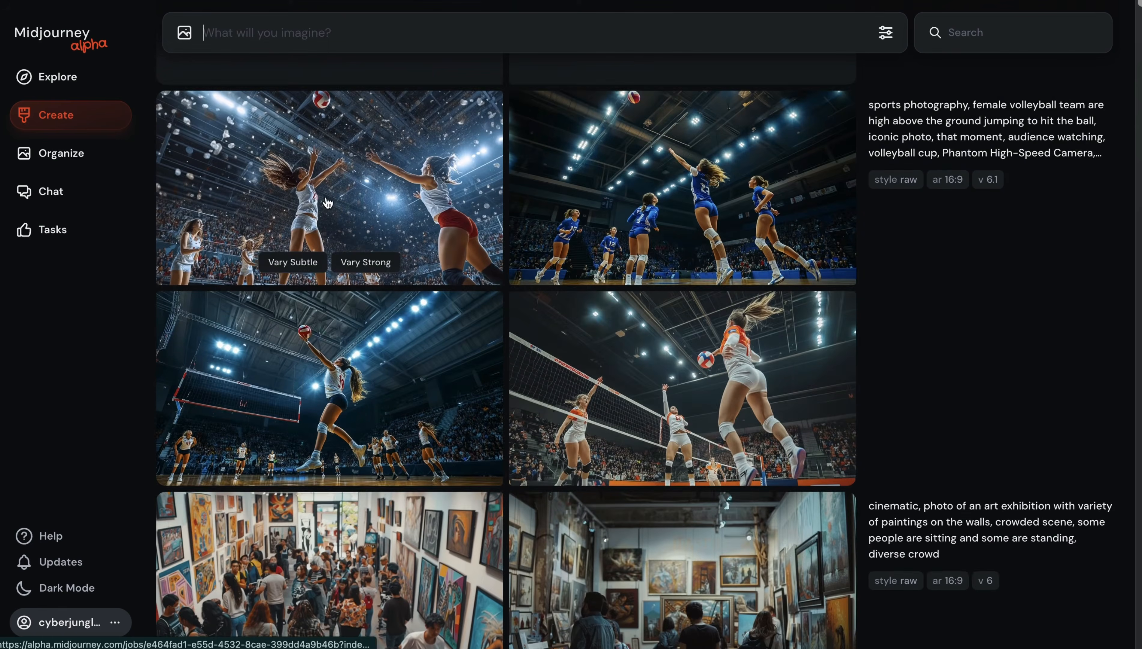
{"action": "left_click", "coordinate": [327, 203]}
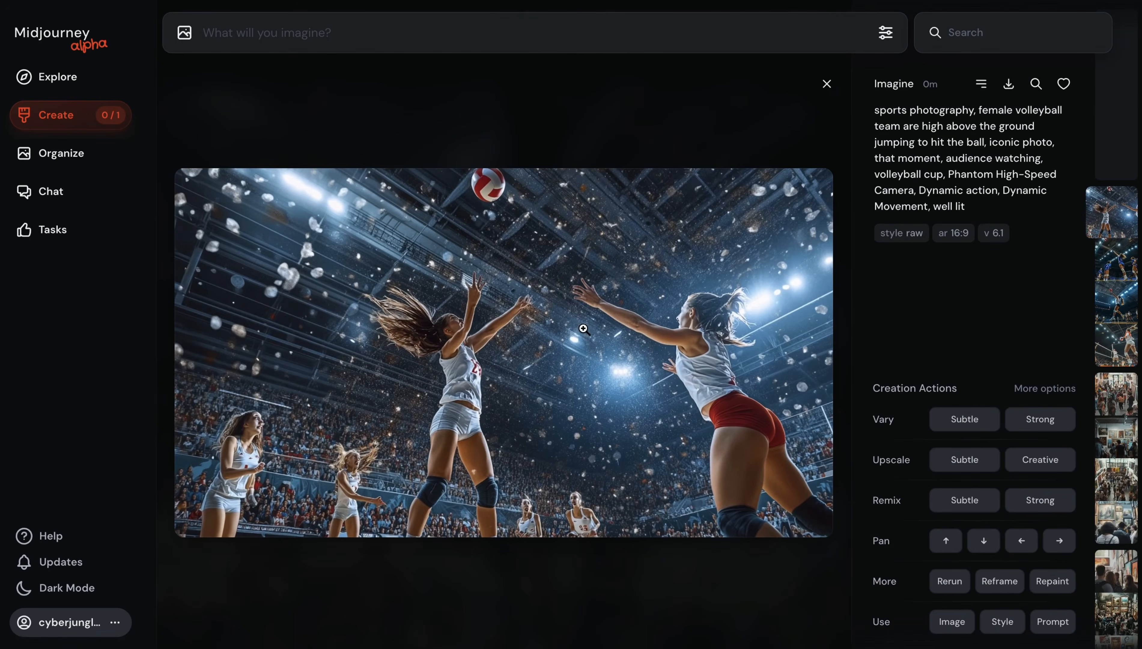
{"action": "left_click", "coordinate": [412, 128]}
{"action": "left_click", "coordinate": [561, 269]}
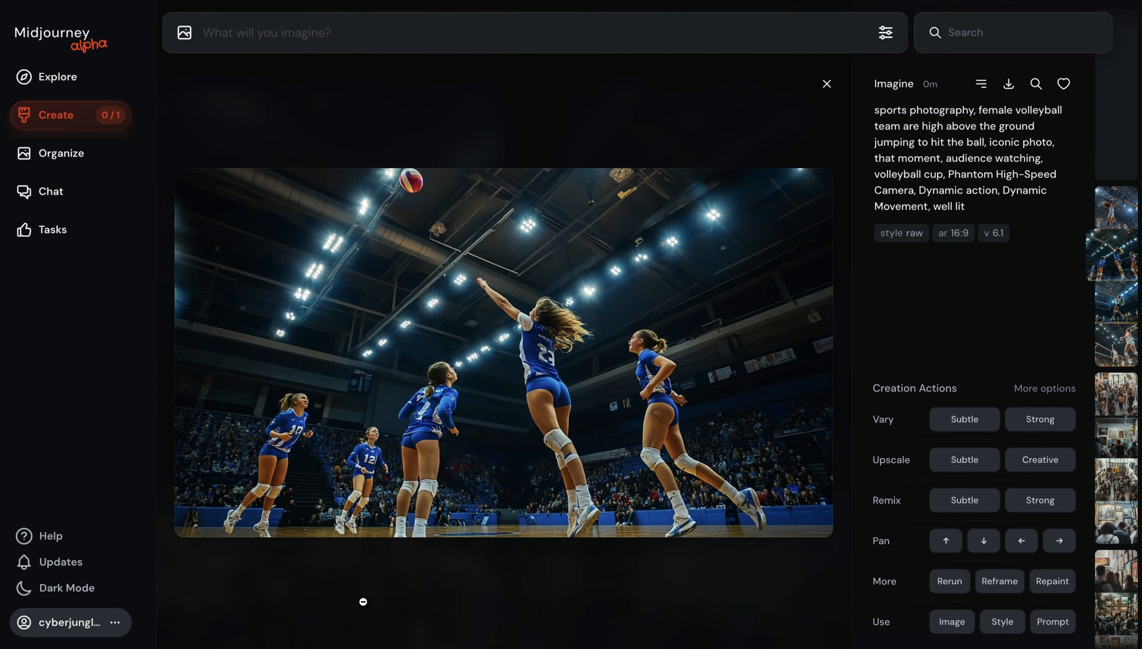
{"action": "left_click", "coordinate": [473, 141]}
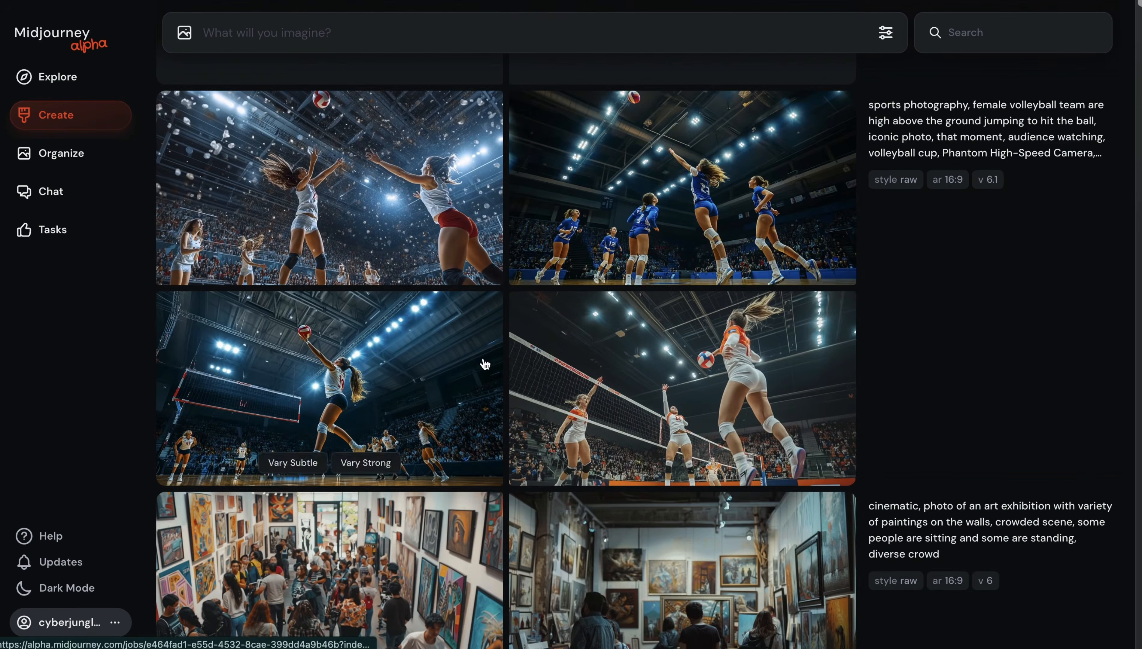
{"action": "left_click", "coordinate": [619, 364]}
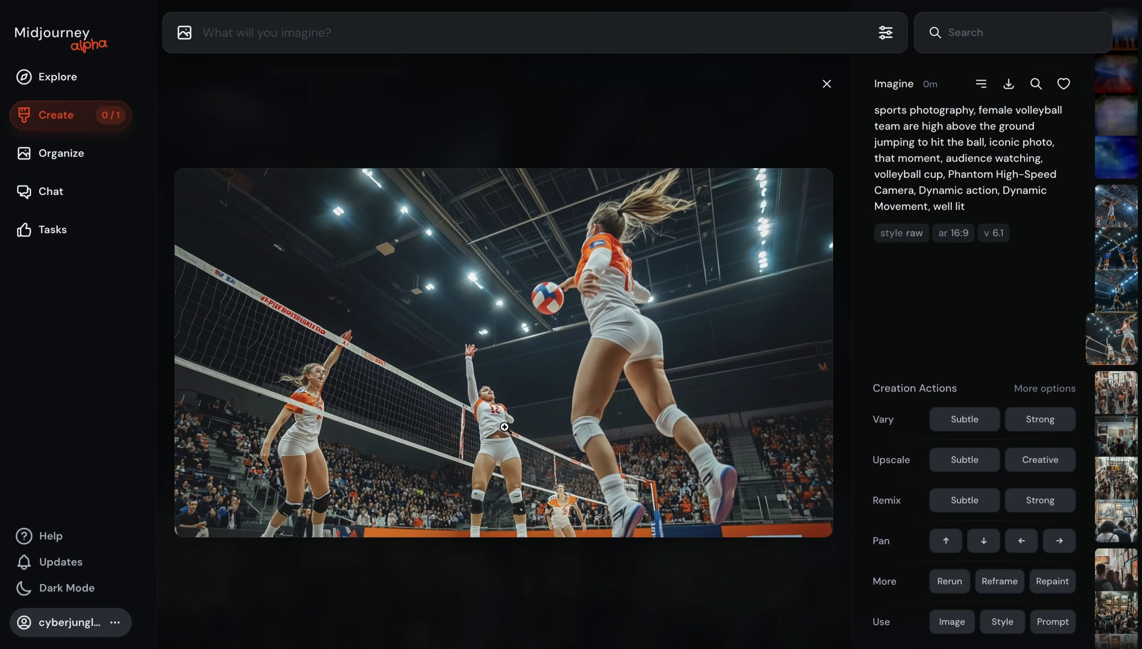
{"action": "left_click", "coordinate": [504, 417]}
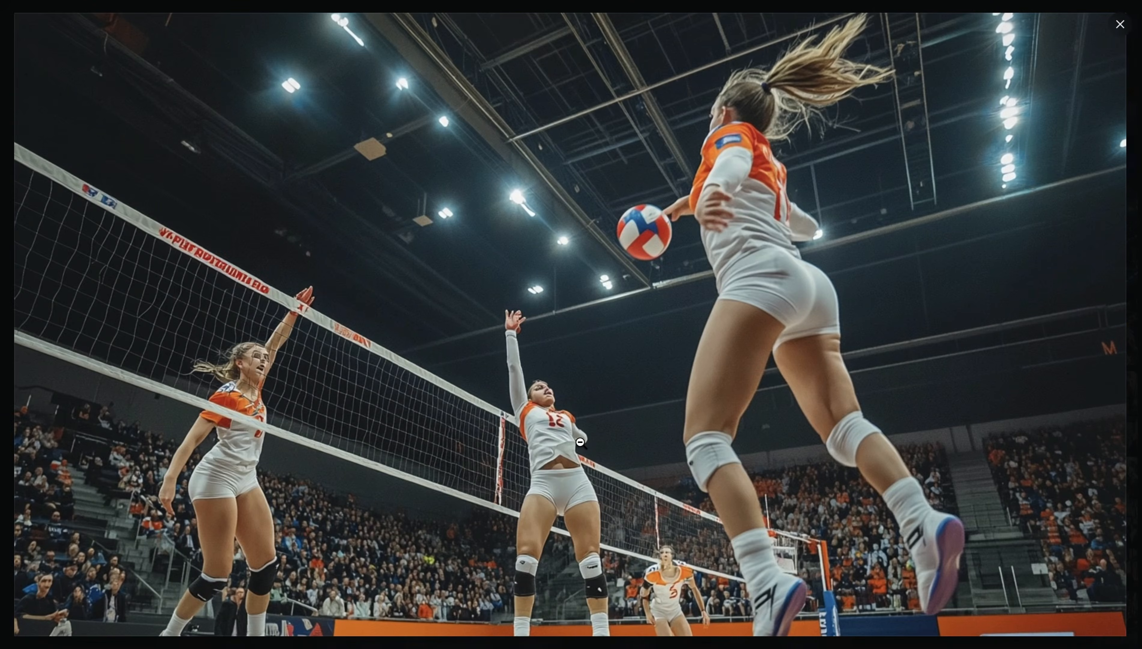
{"action": "left_click", "coordinate": [580, 443]}
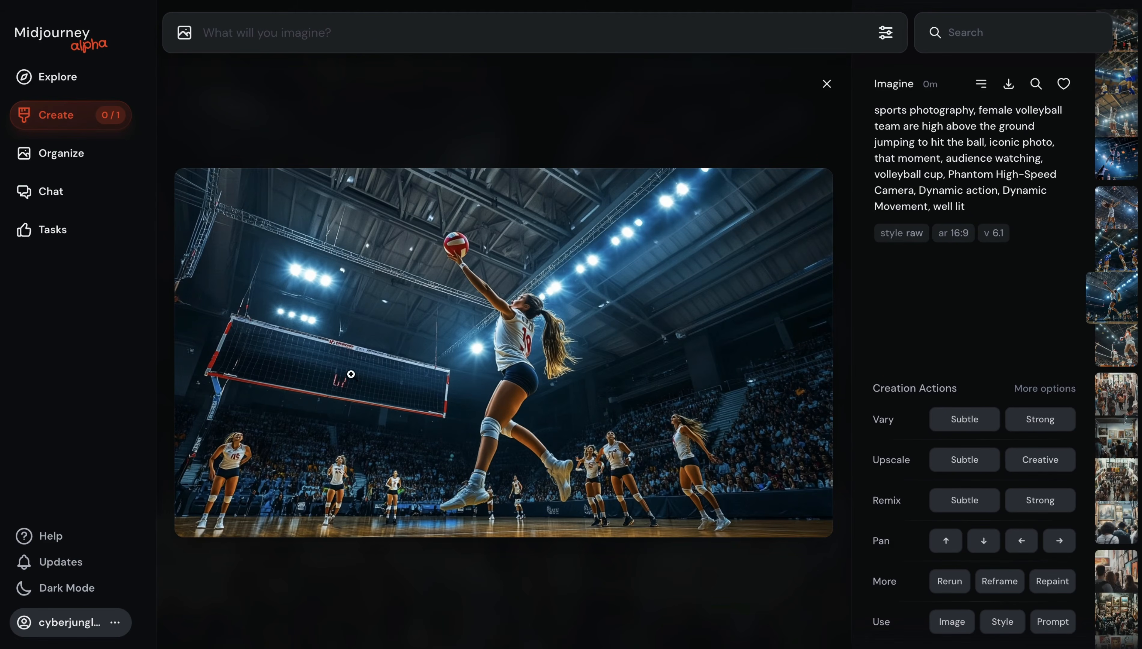
{"action": "left_click", "coordinate": [357, 113]}
View the fourth and first version 6 volleyball images enlarged to compare the players' poses and balls with version 6.1.
{"action": "scroll", "coordinate": [595, 295], "scroll_direction": "up", "scroll_amount": 5}
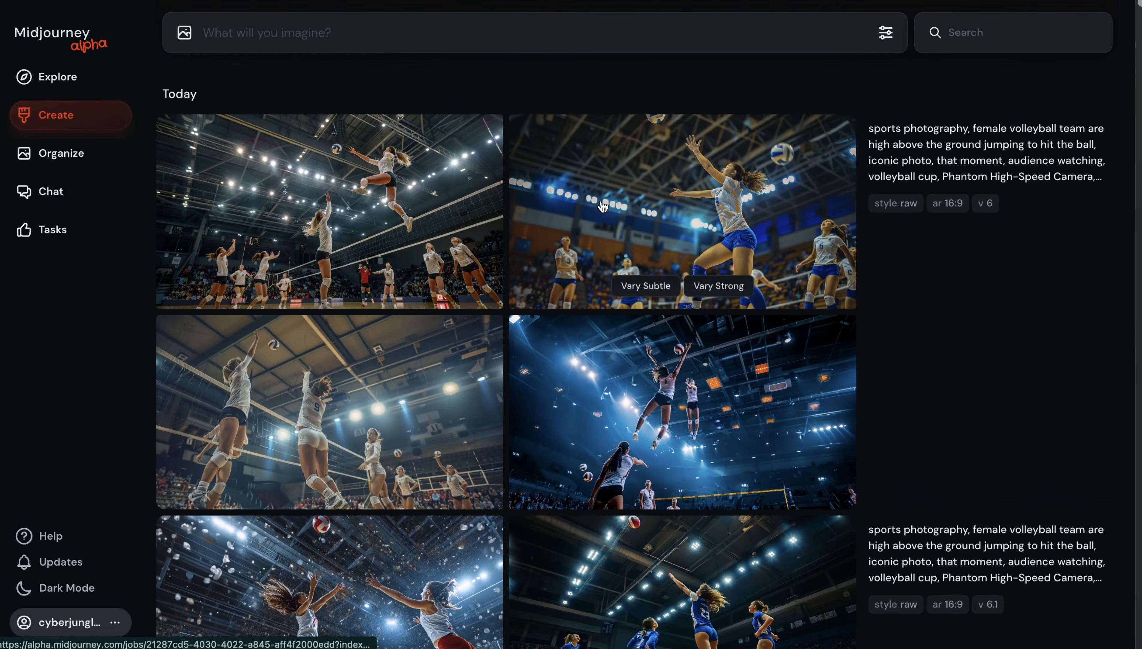
{"action": "left_click", "coordinate": [649, 373]}
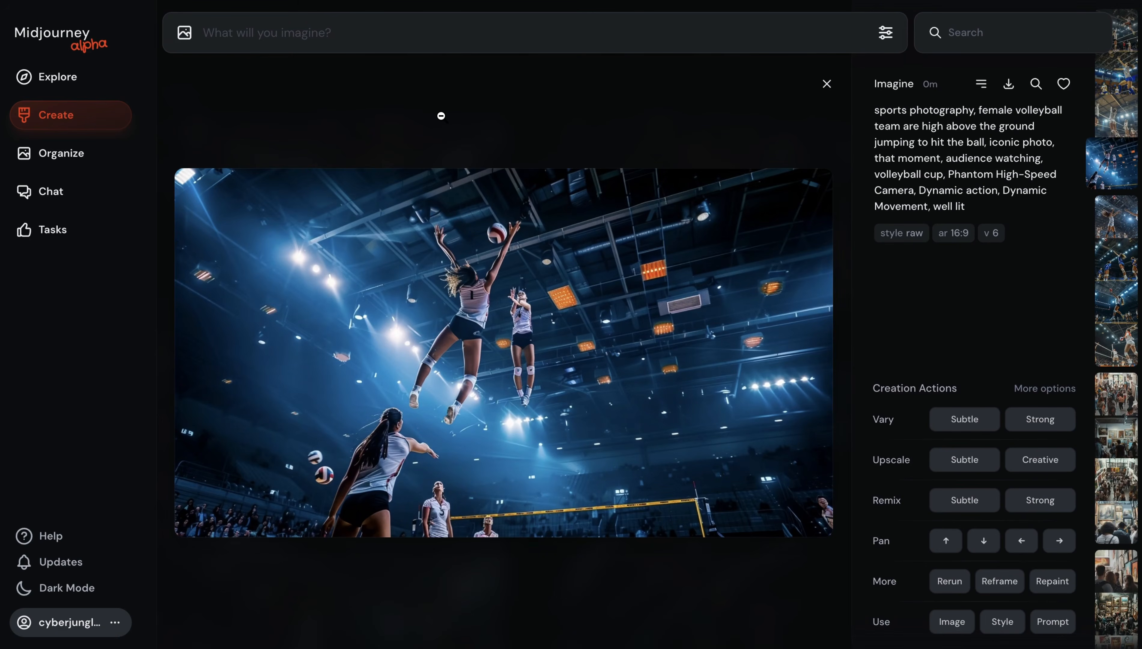
{"action": "left_click", "coordinate": [441, 115]}
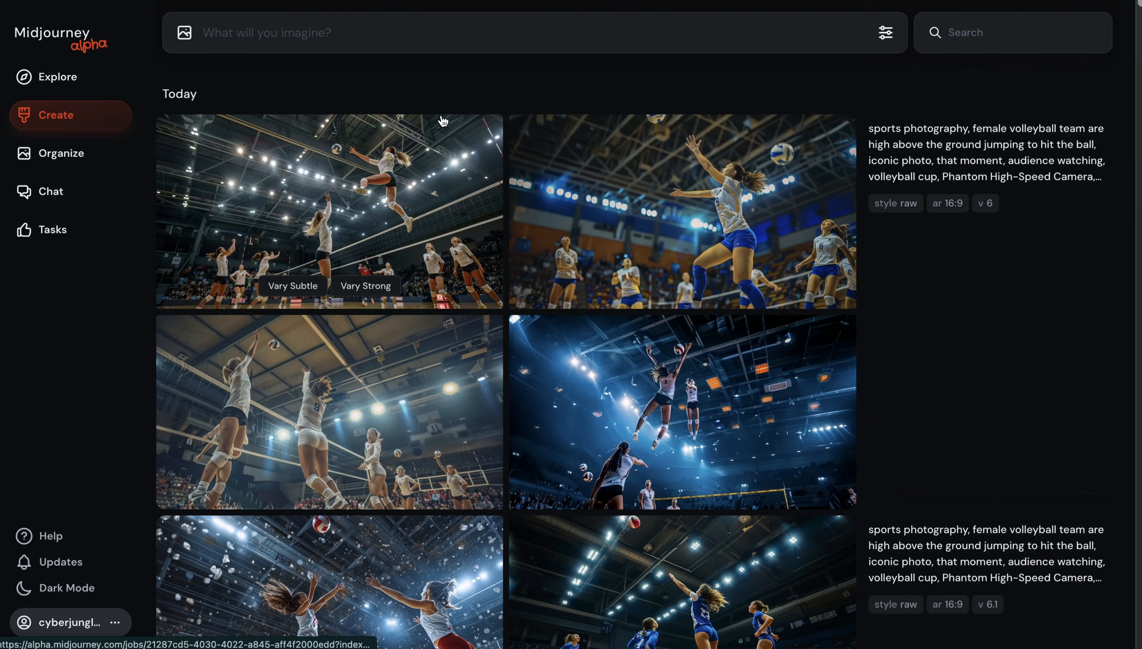
{"action": "left_click", "coordinate": [349, 205]}
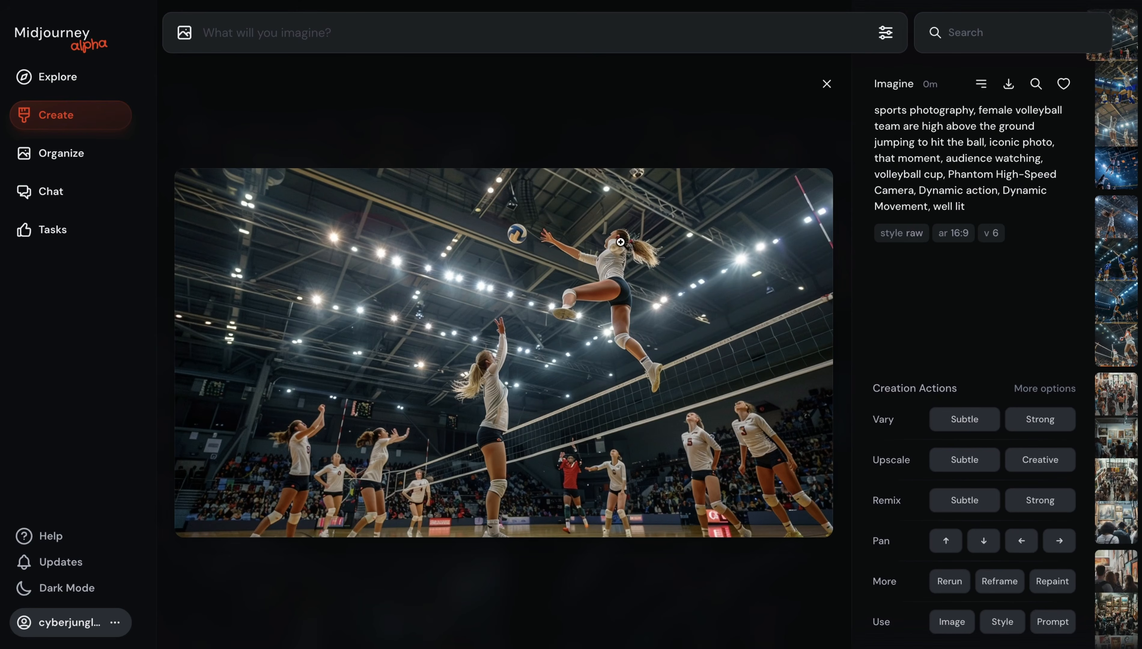
View the first version 6 volleyball image at full size and the third one enlarged to examine the players' poses.
{"action": "left_click", "coordinate": [624, 249]}
{"action": "left_click", "coordinate": [757, 161]}
{"action": "left_click", "coordinate": [516, 109]}
{"action": "left_click", "coordinate": [364, 380]}
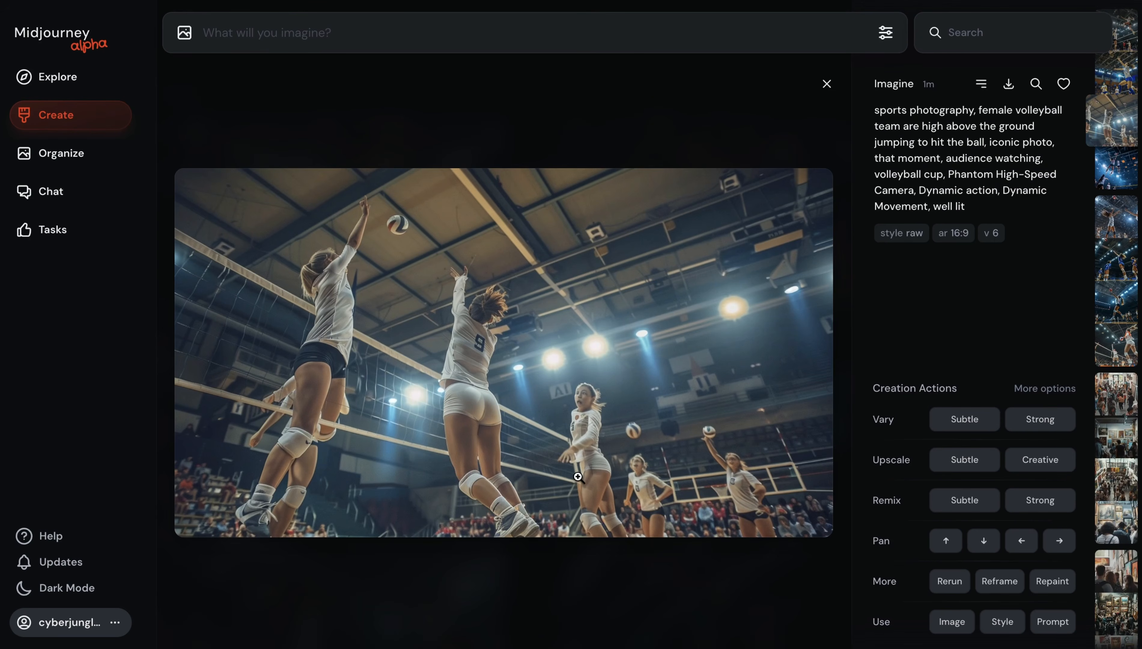
{"action": "left_click", "coordinate": [502, 103]}
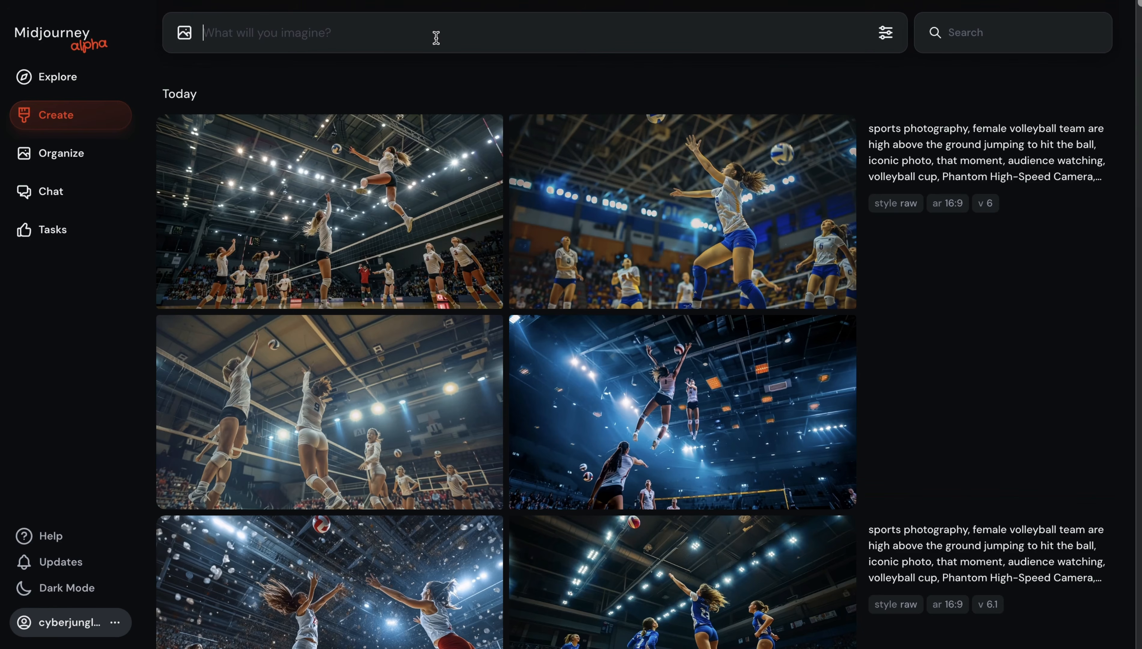
Generate a full body shot of a female gymnast in a pommel horse, Olympics, determination, --ar 16:9 --style raw, in versions 6.1 and 6.
{"action": "type", "text": "full body shot, photo of a female gymnast in a pommel horse, artistic gymnastics, olympics, determination --ar 16:9 --style raw"}
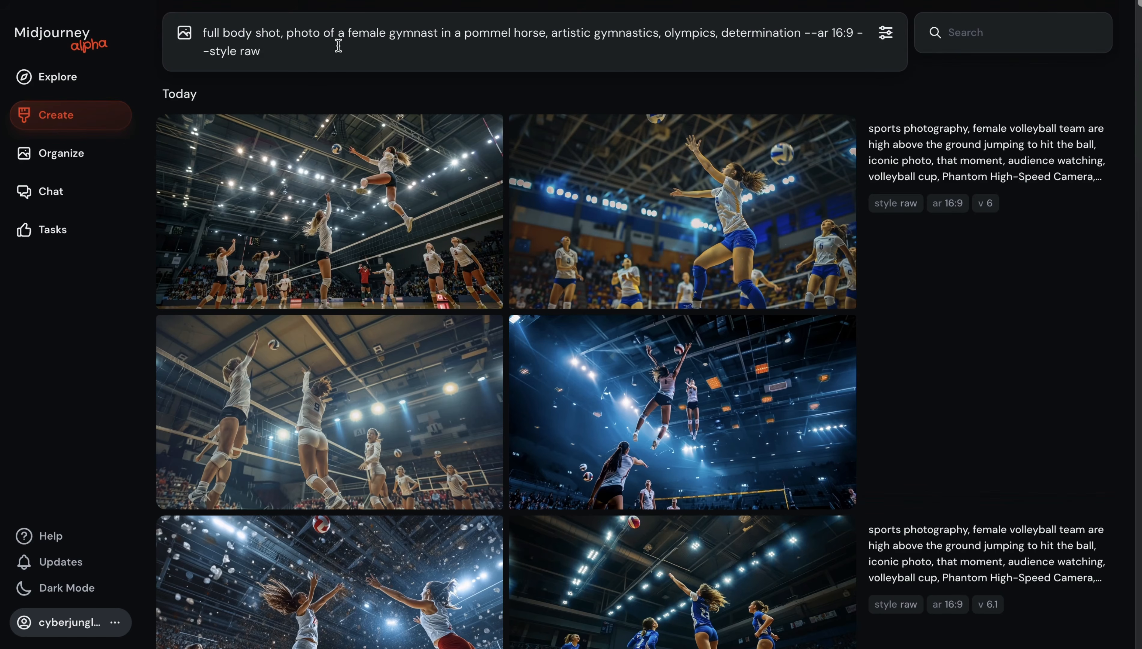
{"action": "left_click_drag", "start_coordinate": [286, 34], "coordinate": [543, 35]}
{"action": "left_click", "coordinate": [400, 52]}
{"action": "left_click_drag", "start_coordinate": [202, 33], "coordinate": [293, 33]}
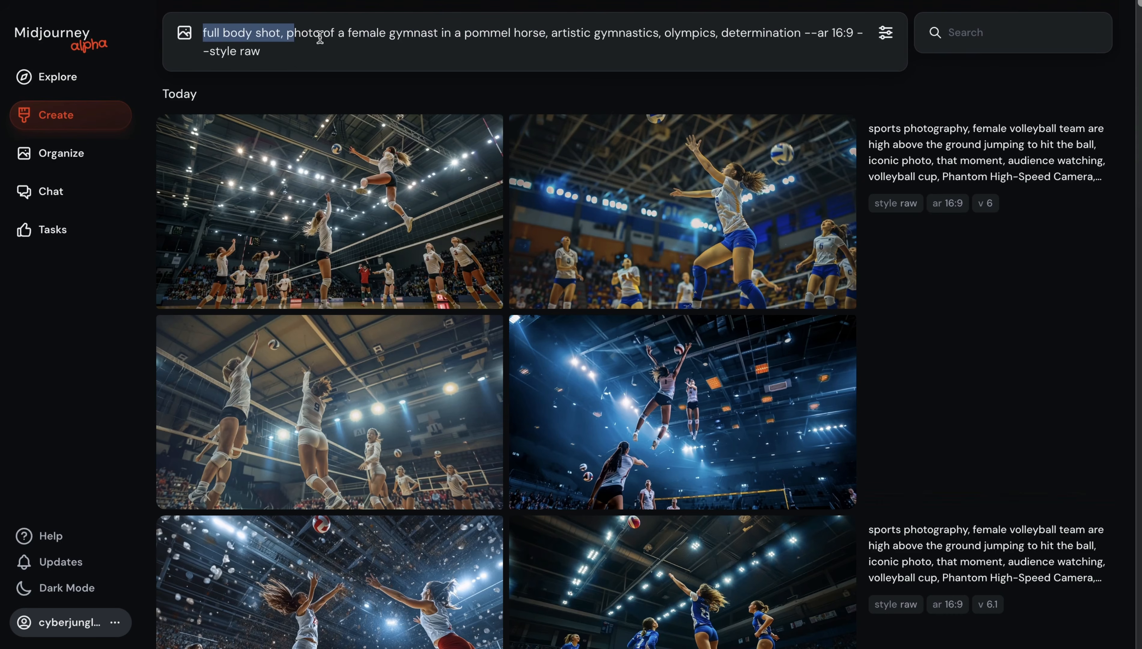
{"action": "left_click", "coordinate": [324, 47]}
{"action": "key", "text": "Return"}
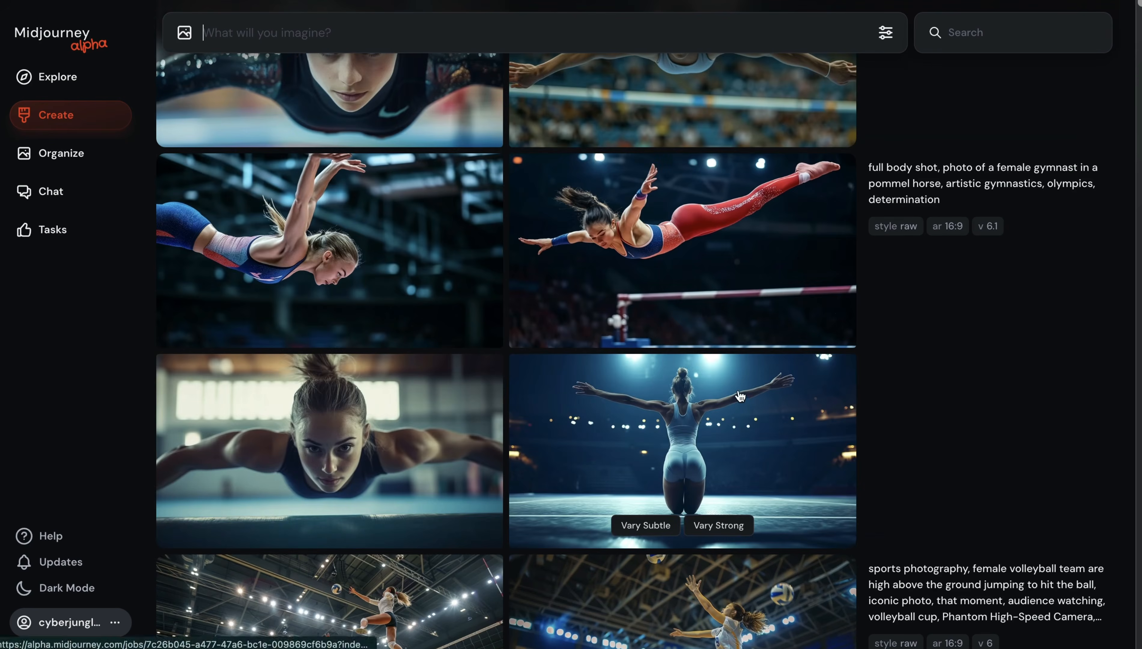
View the second, third, fourth and first version 6.1 gymnast images enlarged to examine their poses, hands and anatomy.
{"action": "left_click", "coordinate": [676, 242]}
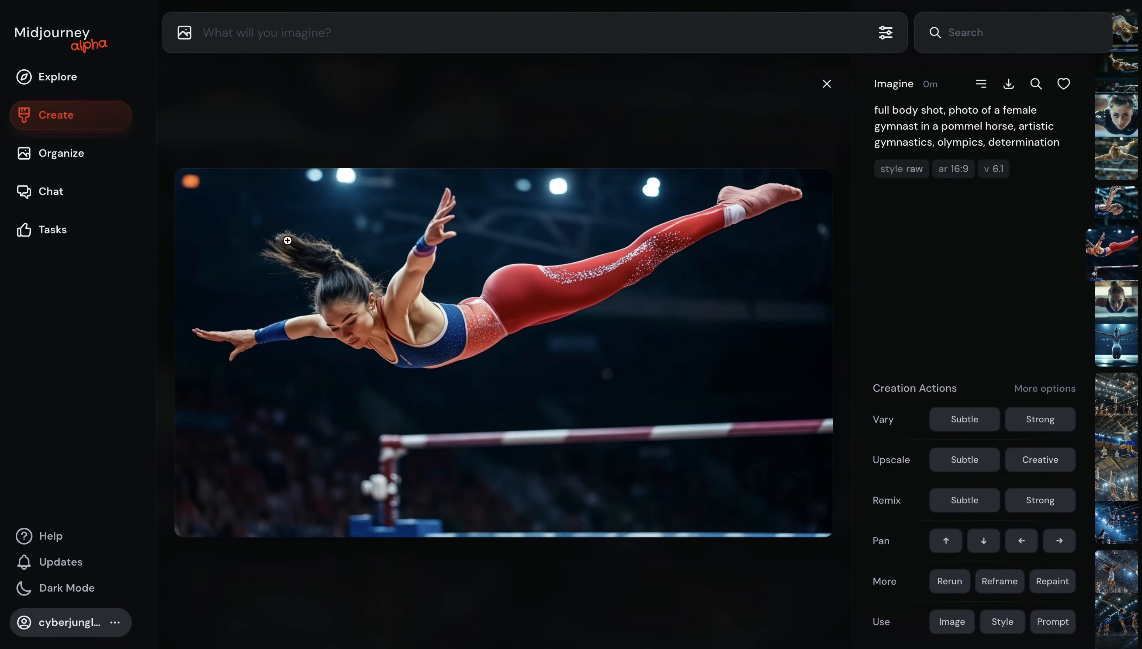
{"action": "key", "text": "Down"}
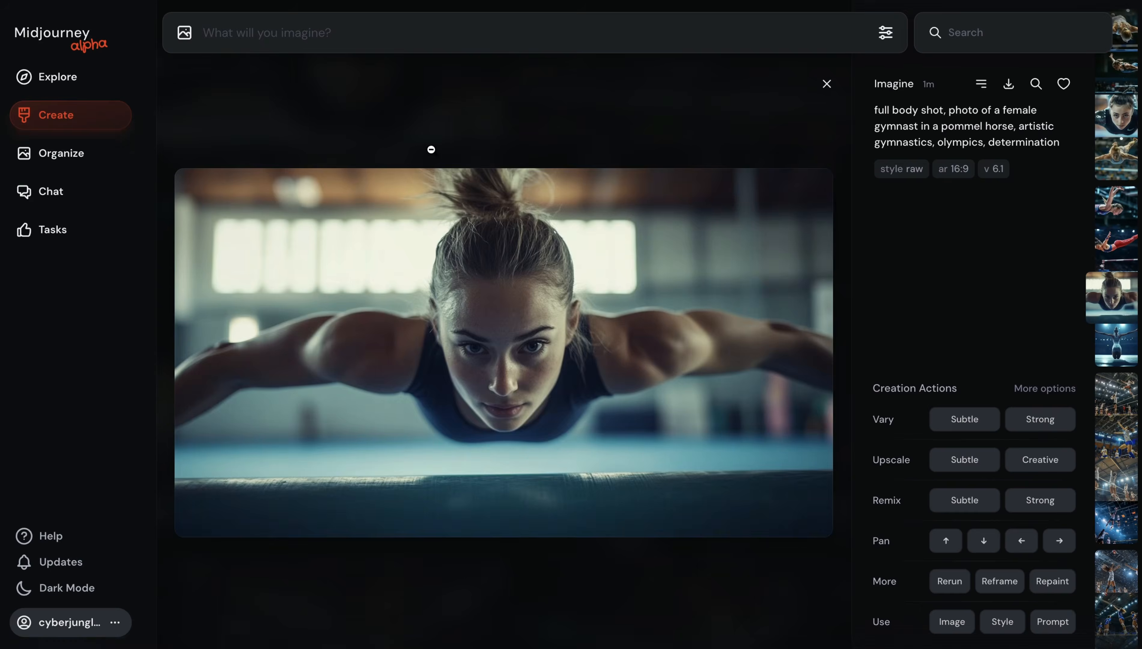
{"action": "left_click", "coordinate": [380, 110]}
{"action": "left_click", "coordinate": [661, 446]}
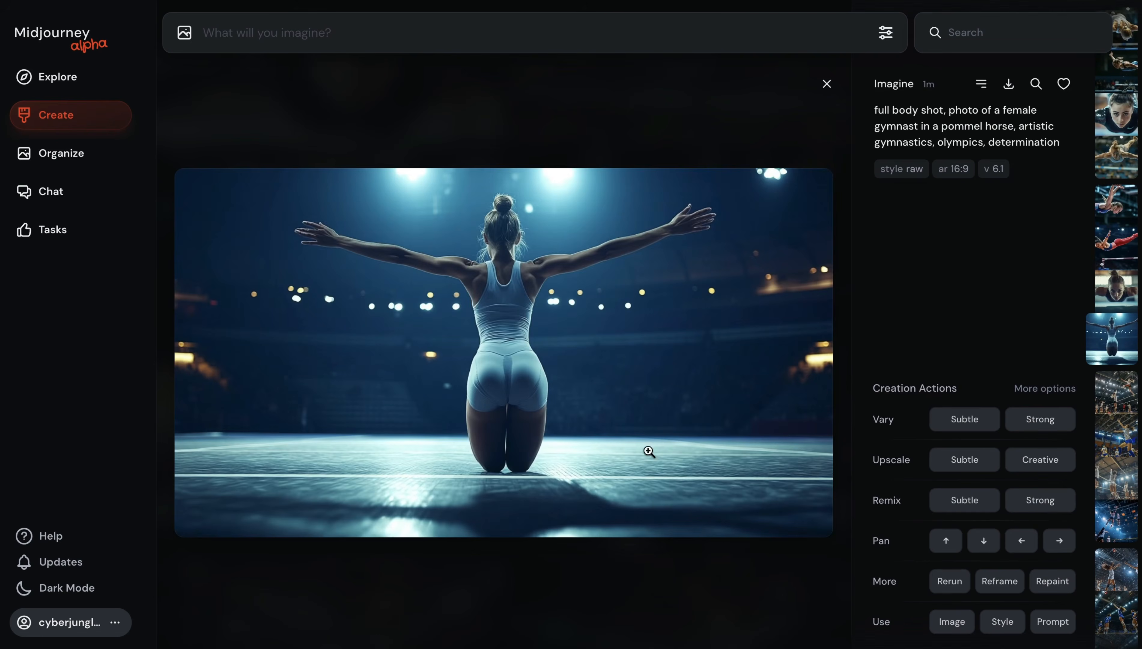
{"action": "left_click", "coordinate": [418, 109]}
{"action": "left_click", "coordinate": [326, 243]}
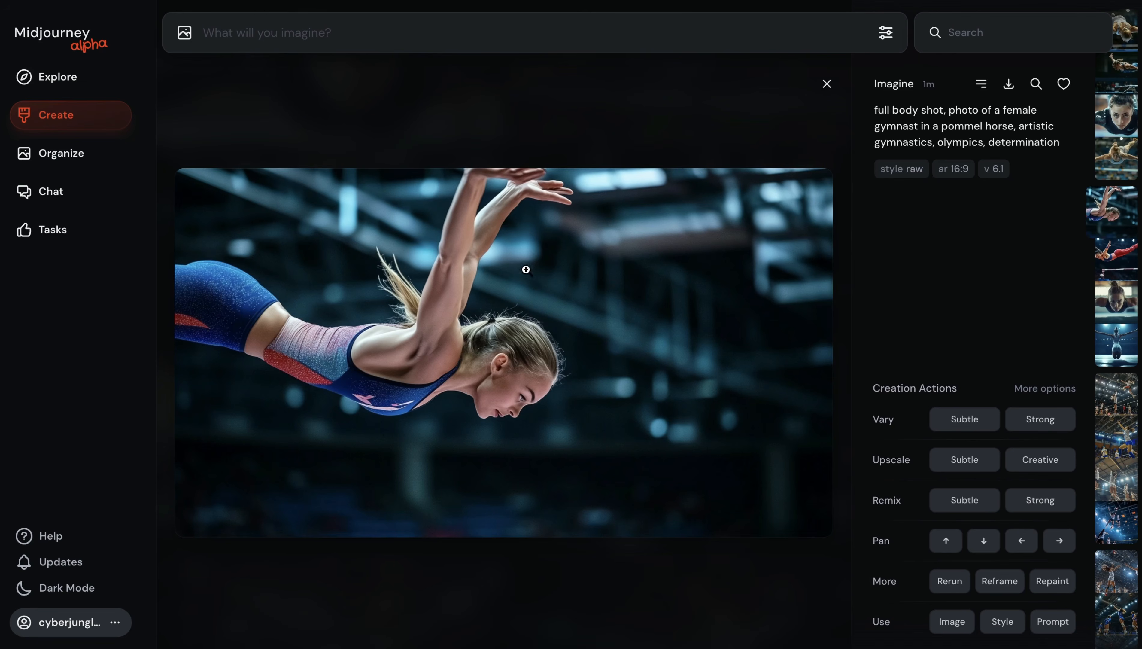
{"action": "left_click", "coordinate": [405, 102]}
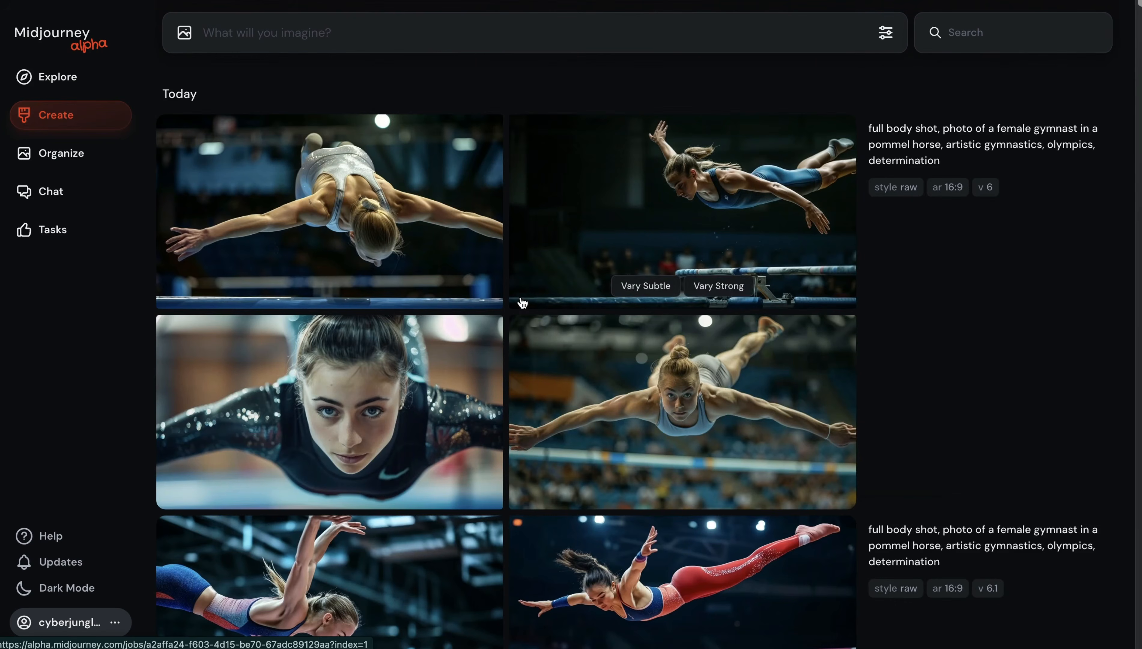
View the first, second and fourth version 6 gymnast images enlarged and compare the whole set with version 6.1.
{"action": "left_click", "coordinate": [360, 183]}
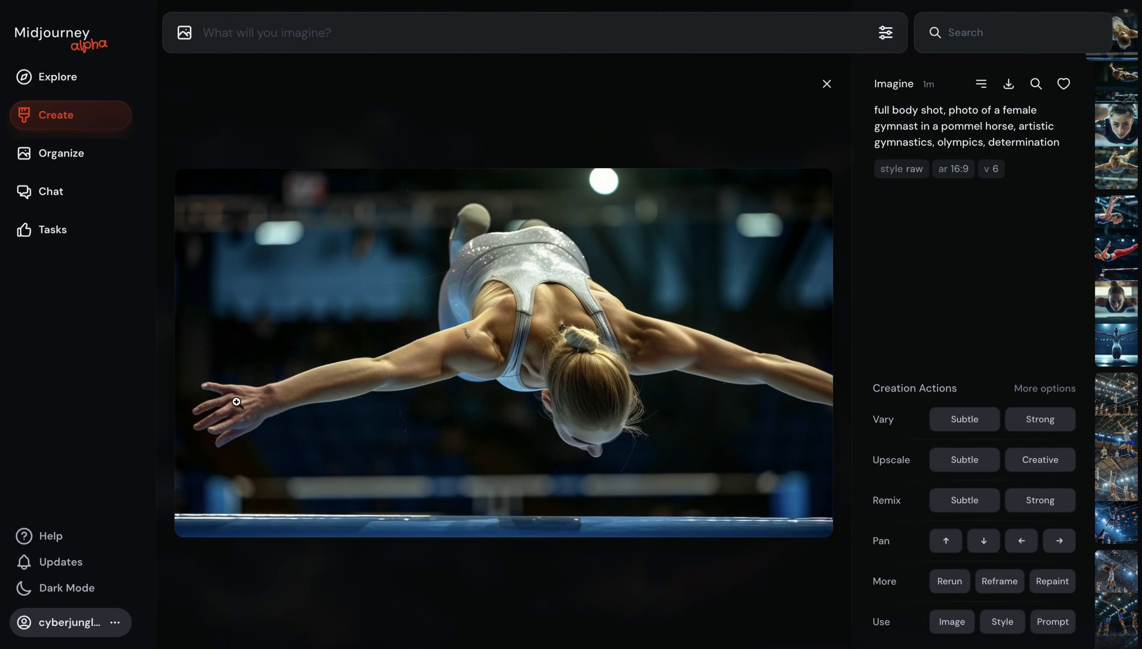
{"action": "left_click", "coordinate": [335, 109]}
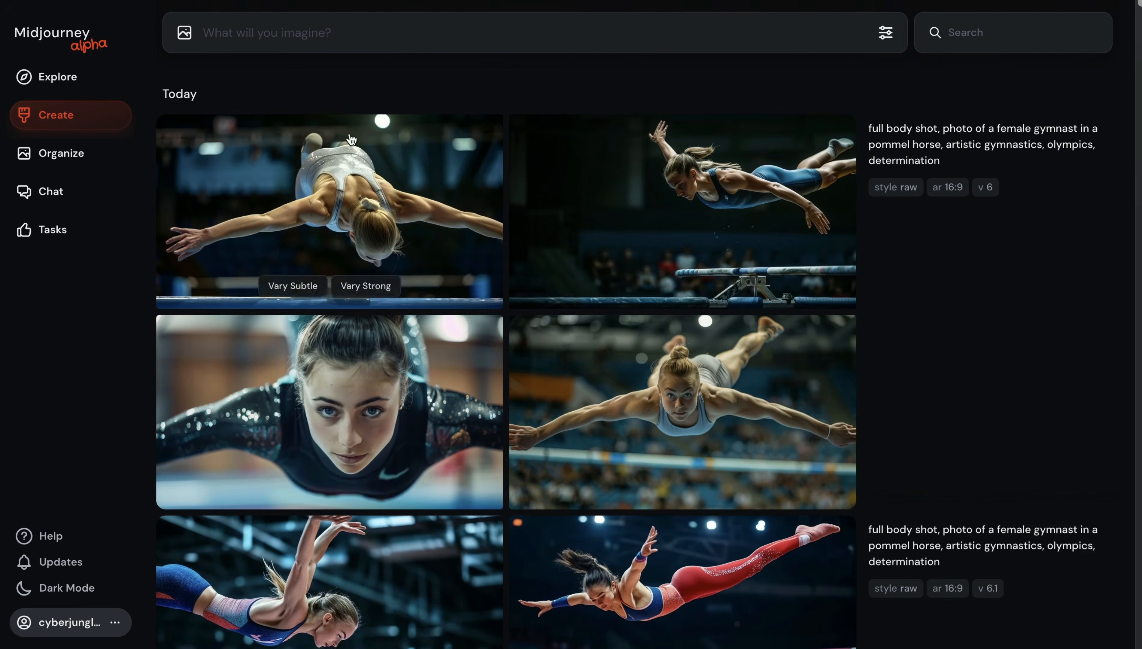
{"action": "left_click", "coordinate": [671, 226]}
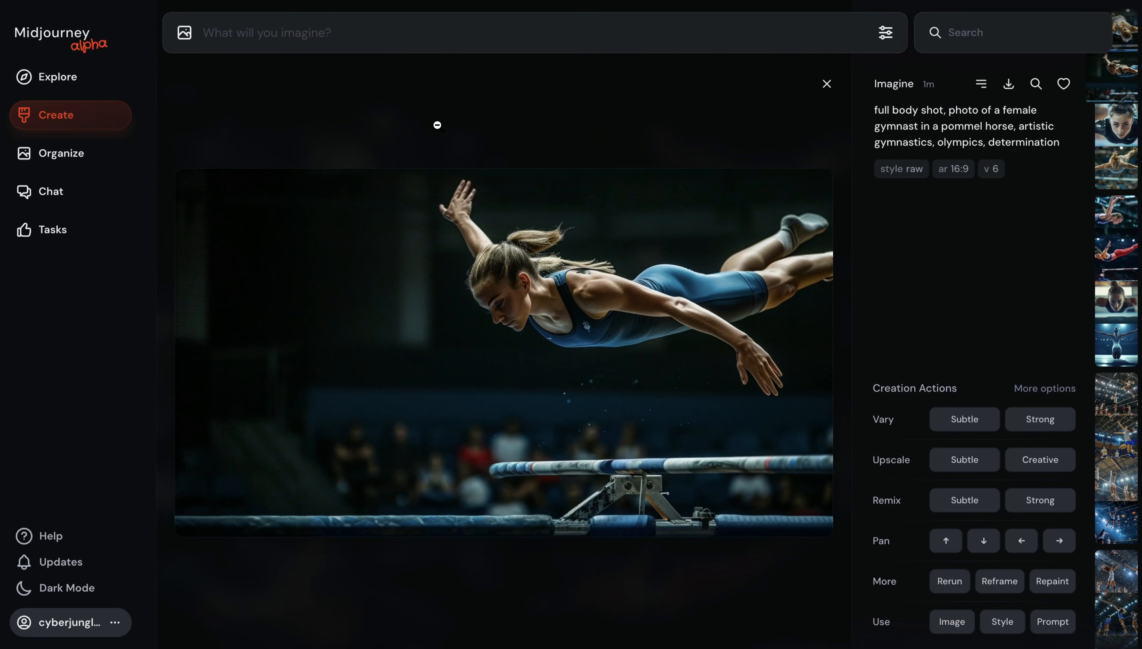
{"action": "left_click", "coordinate": [437, 125]}
{"action": "left_click", "coordinate": [586, 312]}
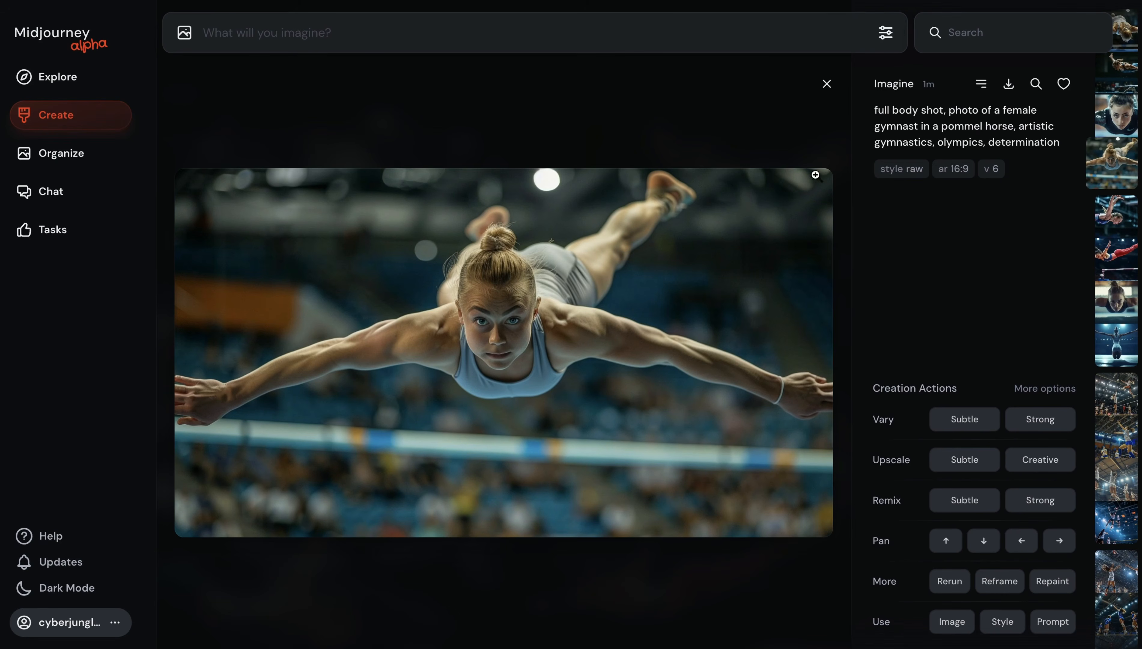
{"action": "left_click", "coordinate": [527, 125]}
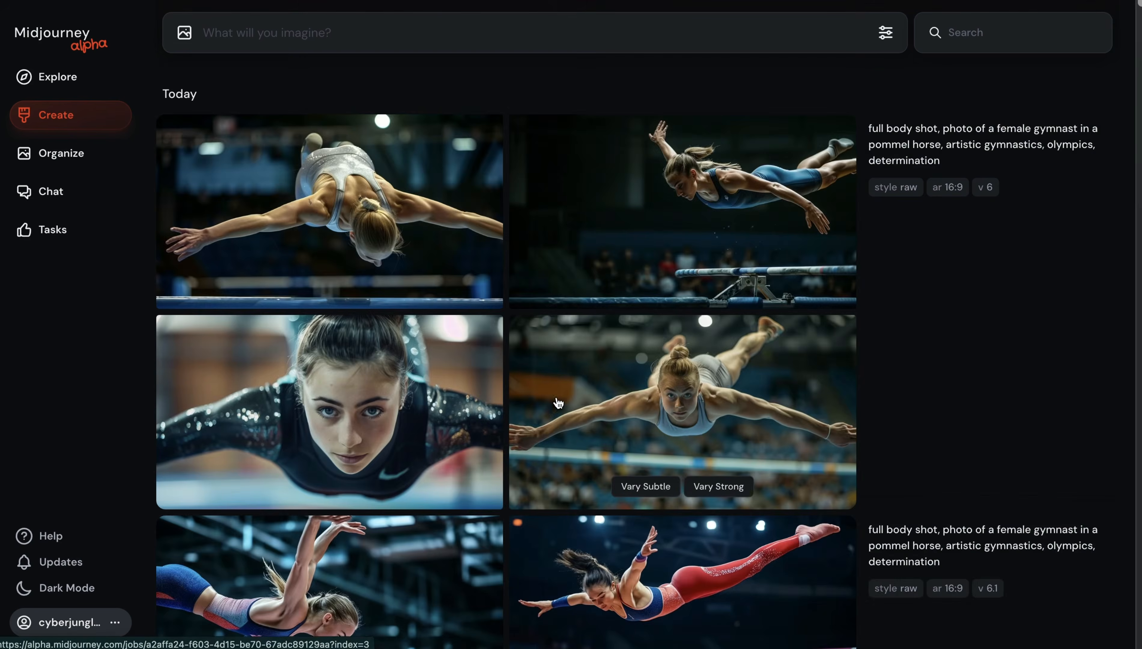
{"action": "scroll", "coordinate": [556, 400], "scroll_direction": "down", "scroll_amount": 5}
{"action": "scroll", "coordinate": [558, 402], "scroll_direction": "down", "scroll_amount": 4}
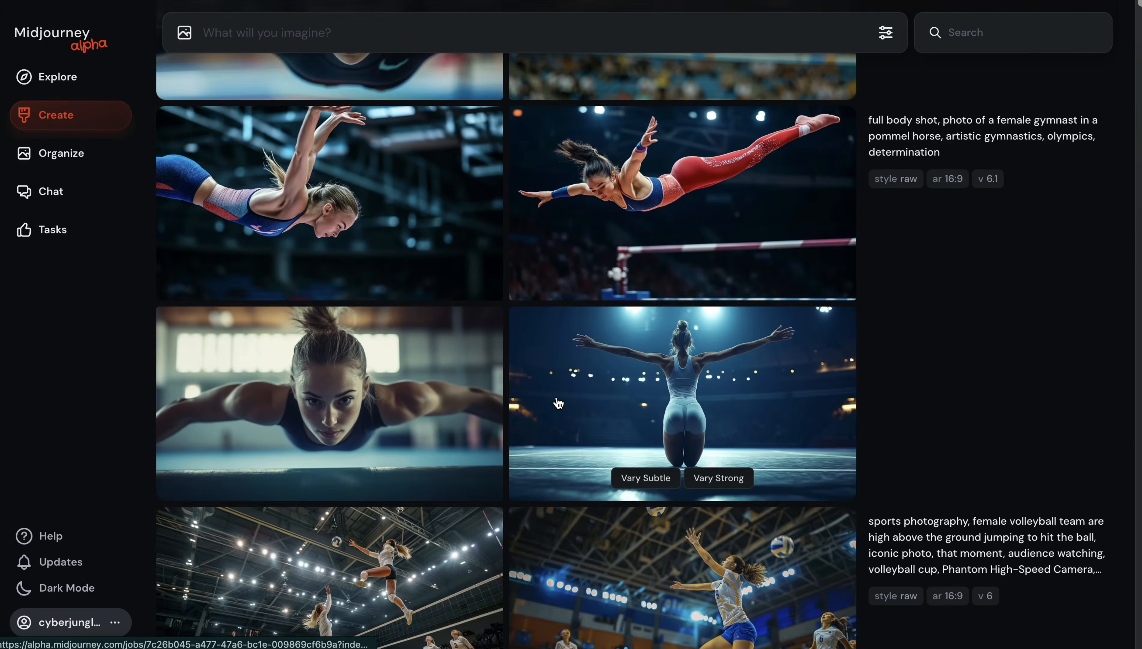
{"action": "scroll", "coordinate": [558, 402], "scroll_direction": "up", "scroll_amount": 10}
{"action": "scroll", "coordinate": [984, 340], "scroll_direction": "down", "scroll_amount": 5}
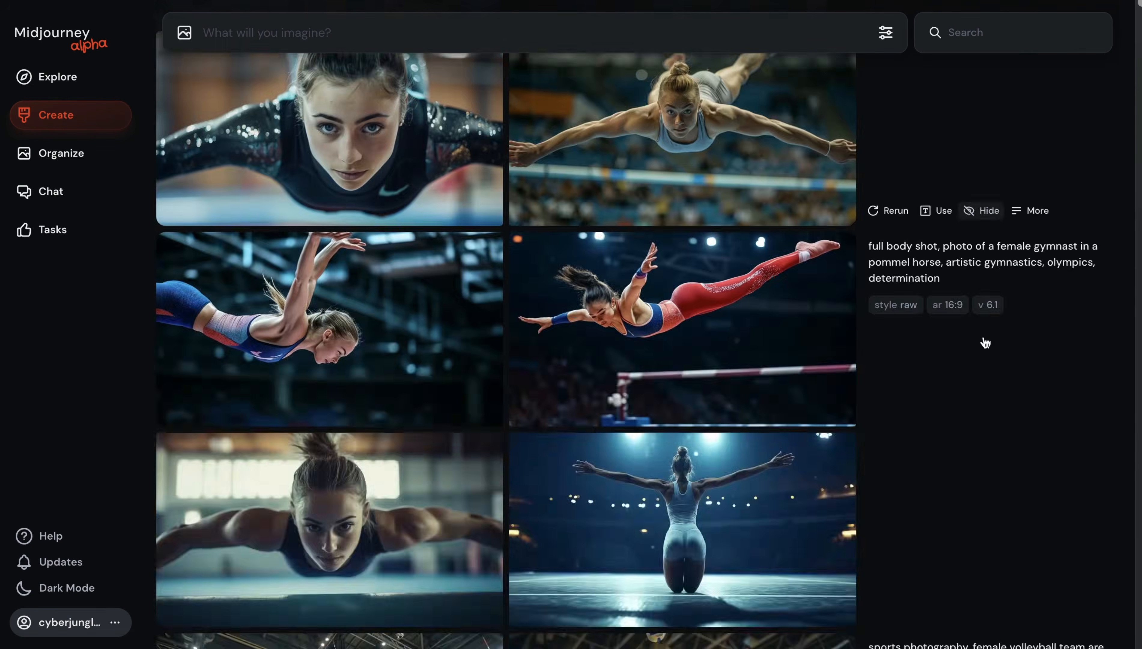
Generate product photography of a 'Jungle Fire' hot sauce in a cactus bed, mysterious jungle, Mexico, --ar 16:9 --style raw, in version 6.1.
{"action": "scroll", "coordinate": [985, 341], "scroll_direction": "up", "scroll_amount": 10}
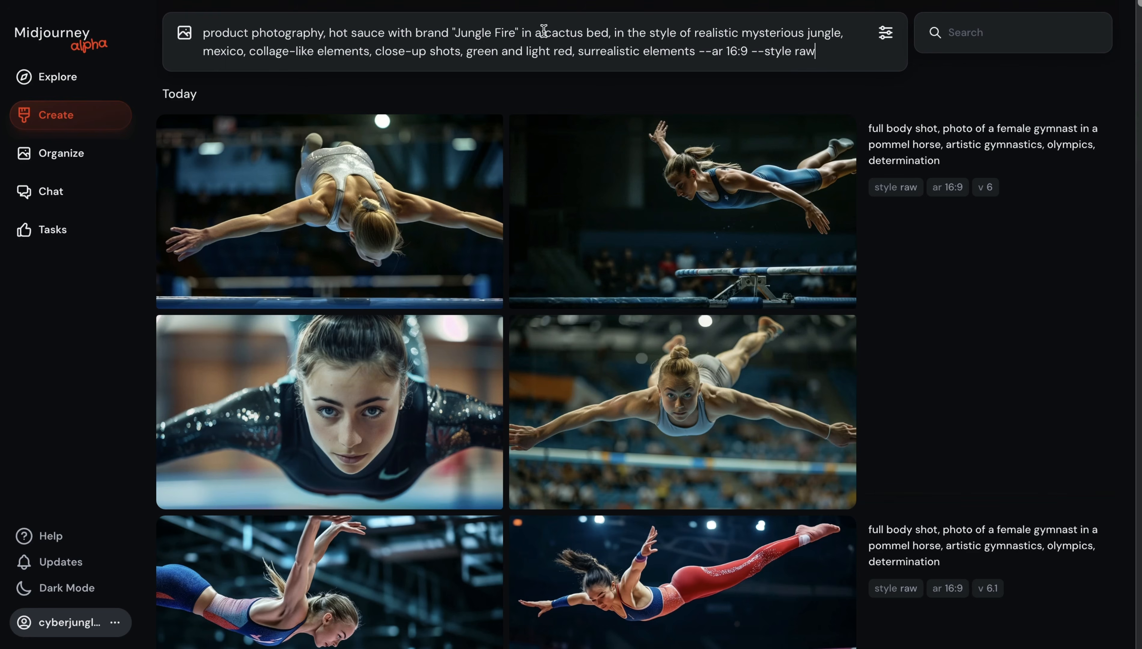
{"action": "key", "text": "Return"}
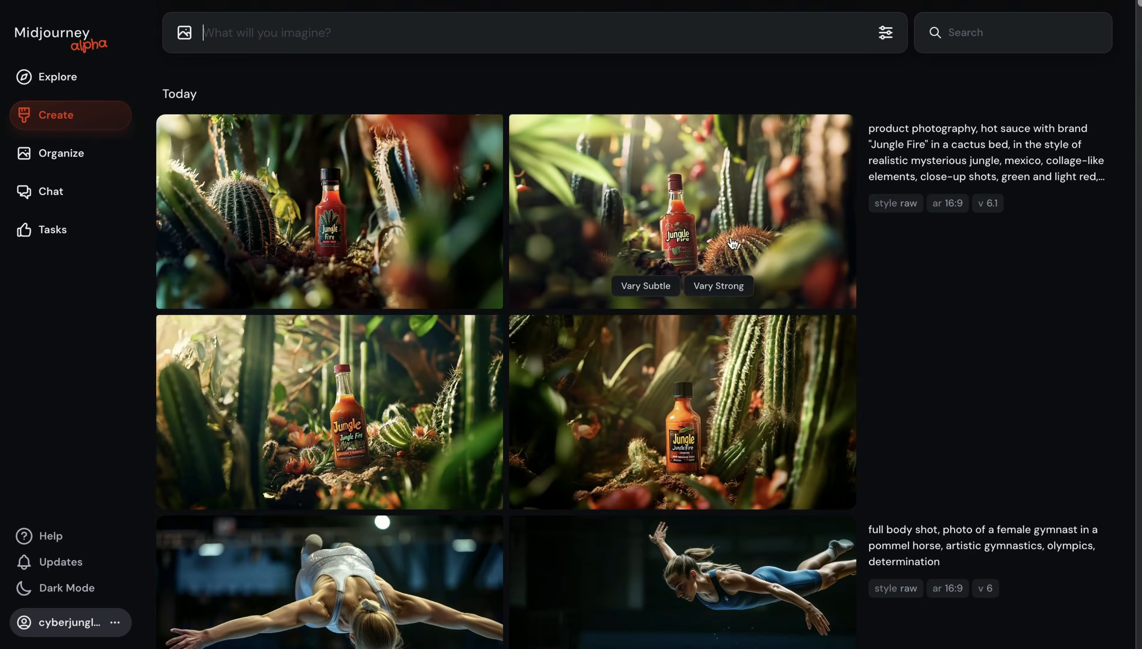
View the four version 6.1 hot sauce images enlarged, with the first at full size, to examine the text on the bottle labels.
{"action": "left_click", "coordinate": [683, 215]}
{"action": "left_click", "coordinate": [504, 401]}
{"action": "left_click", "coordinate": [439, 141]}
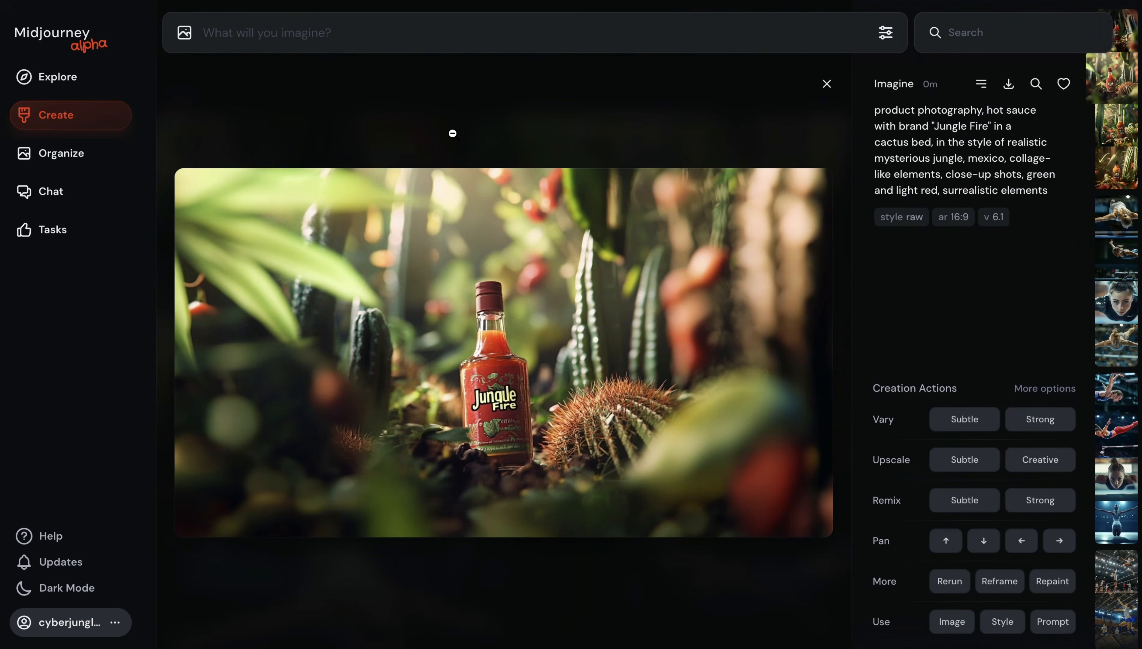
{"action": "key", "text": "Right"}
{"action": "left_click", "coordinate": [517, 397]}
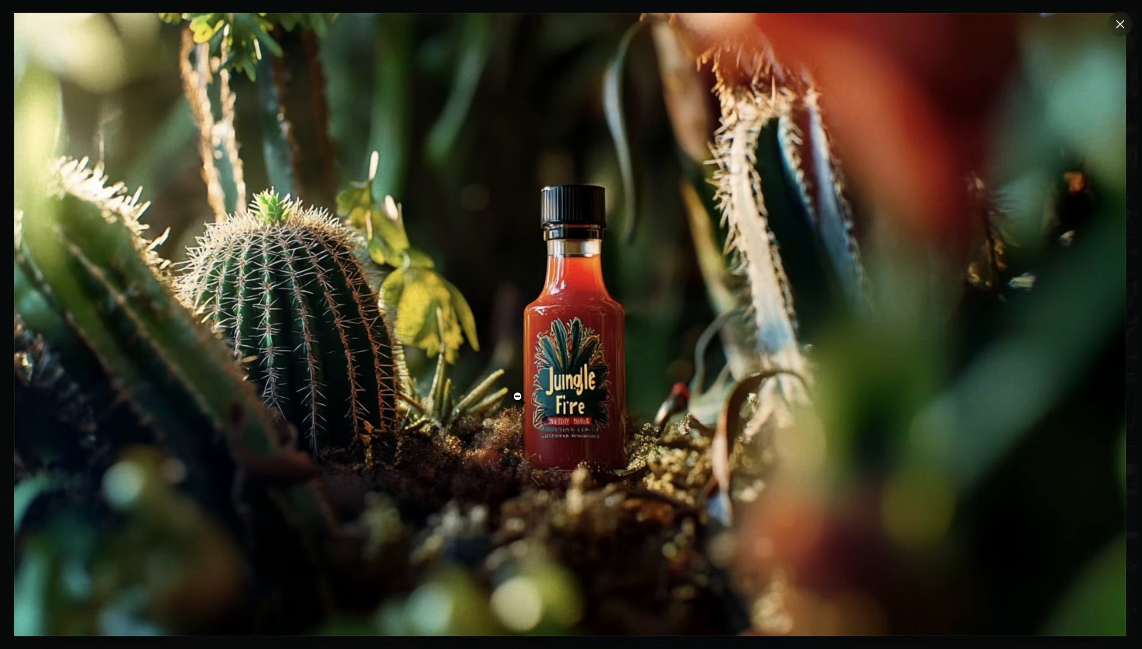
{"action": "left_click", "coordinate": [566, 388]}
{"action": "key", "text": "Right"}
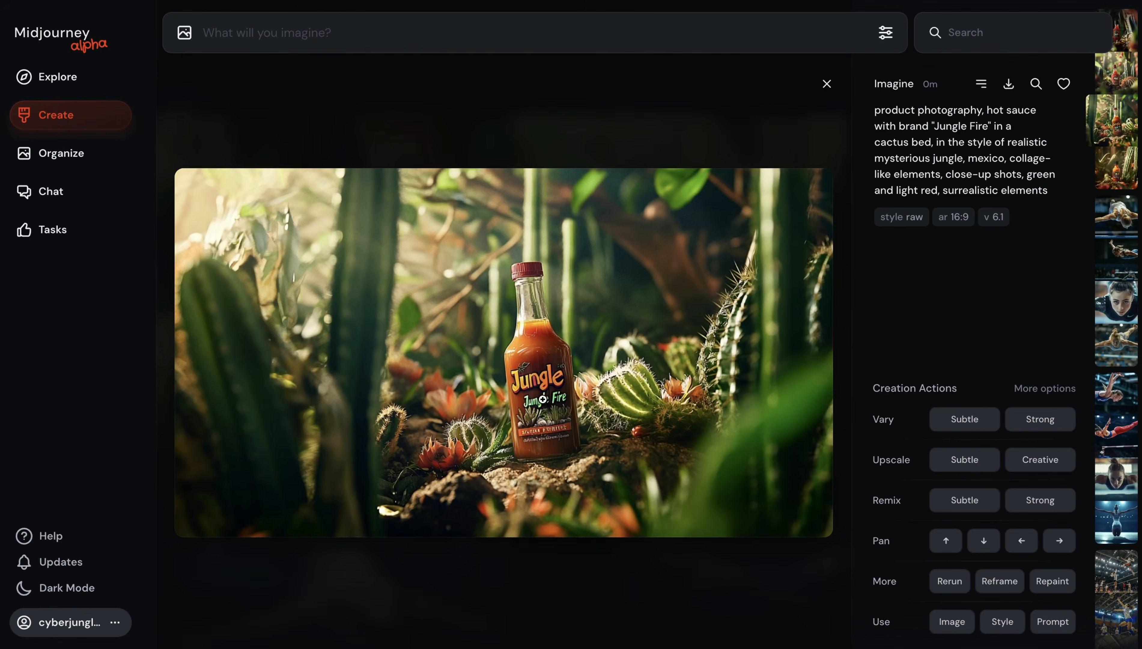
{"action": "key", "text": "Right"}
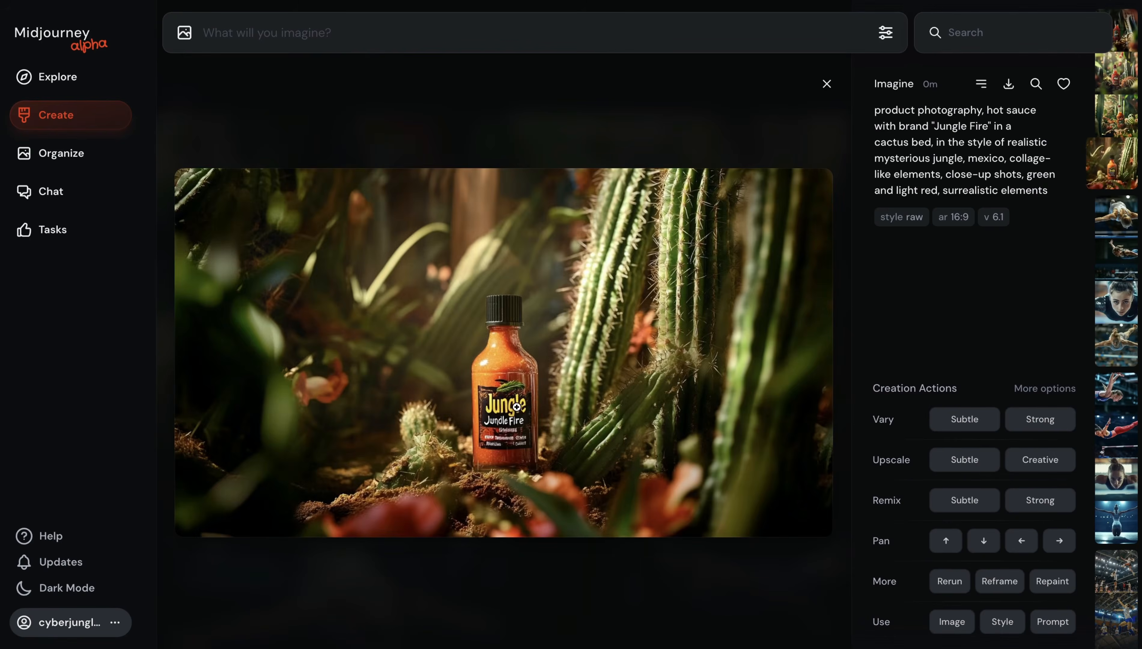
{"action": "left_click", "coordinate": [501, 421]}
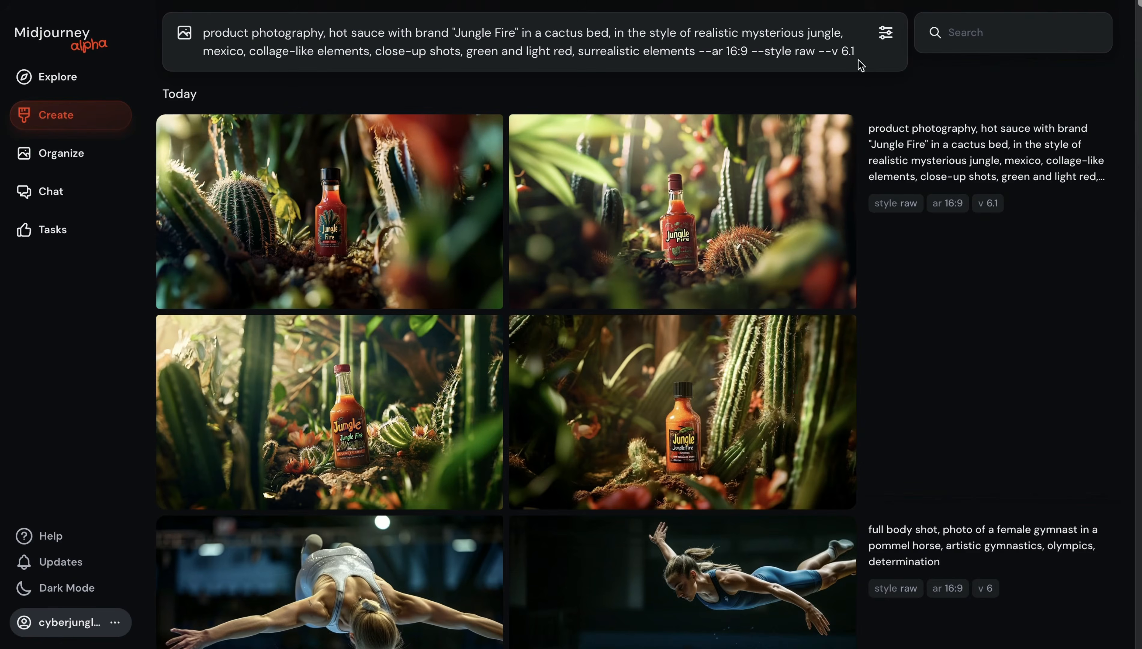
Generate the same 'Jungle Fire' hot sauce prompt again with the version parameter changed to --v 6.
{"action": "key", "text": "BackSpace"}
{"action": "key", "text": "BackSpace"}
{"action": "key", "text": "Return"}
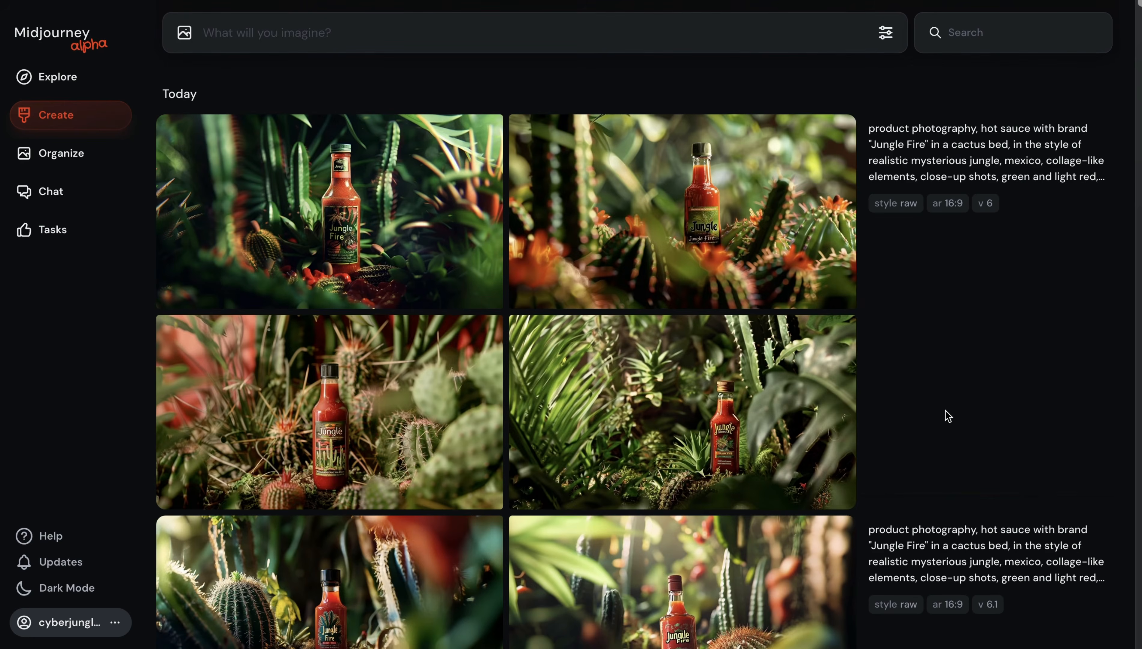
Compare the version 6 and 6.1 hot sauce sets, viewing the second and first version 6.1 images enlarged.
{"action": "scroll", "coordinate": [948, 416], "scroll_direction": "down", "scroll_amount": 5}
{"action": "scroll", "coordinate": [948, 416], "scroll_direction": "up", "scroll_amount": 5}
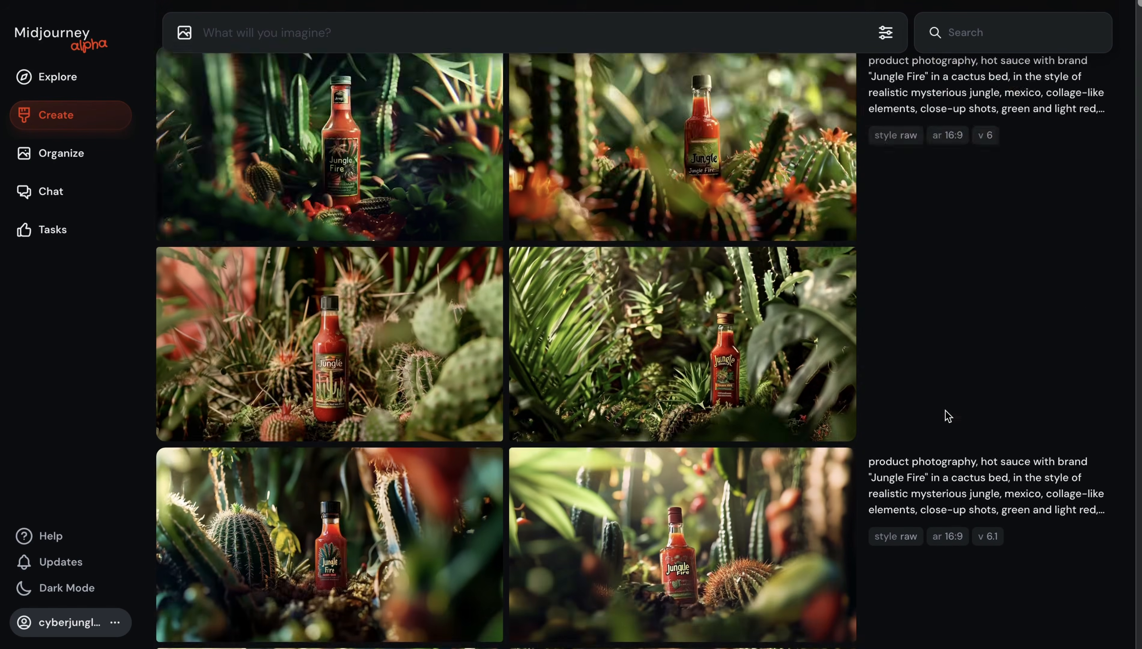
{"action": "scroll", "coordinate": [948, 416], "scroll_direction": "down", "scroll_amount": 8}
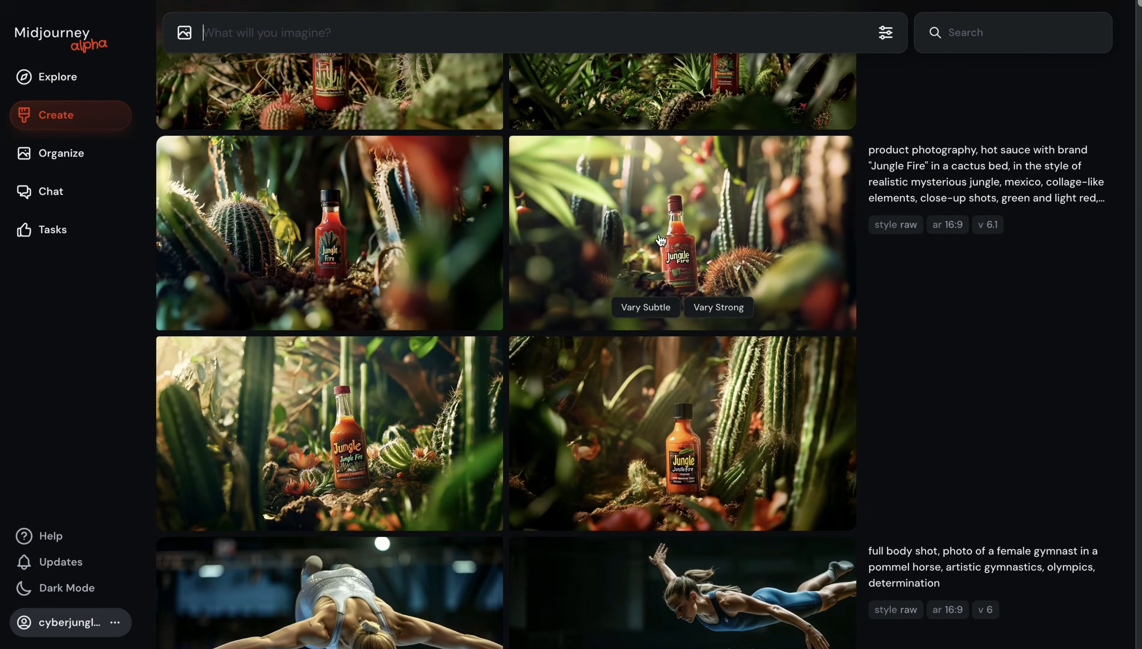
{"action": "left_click", "coordinate": [661, 234]}
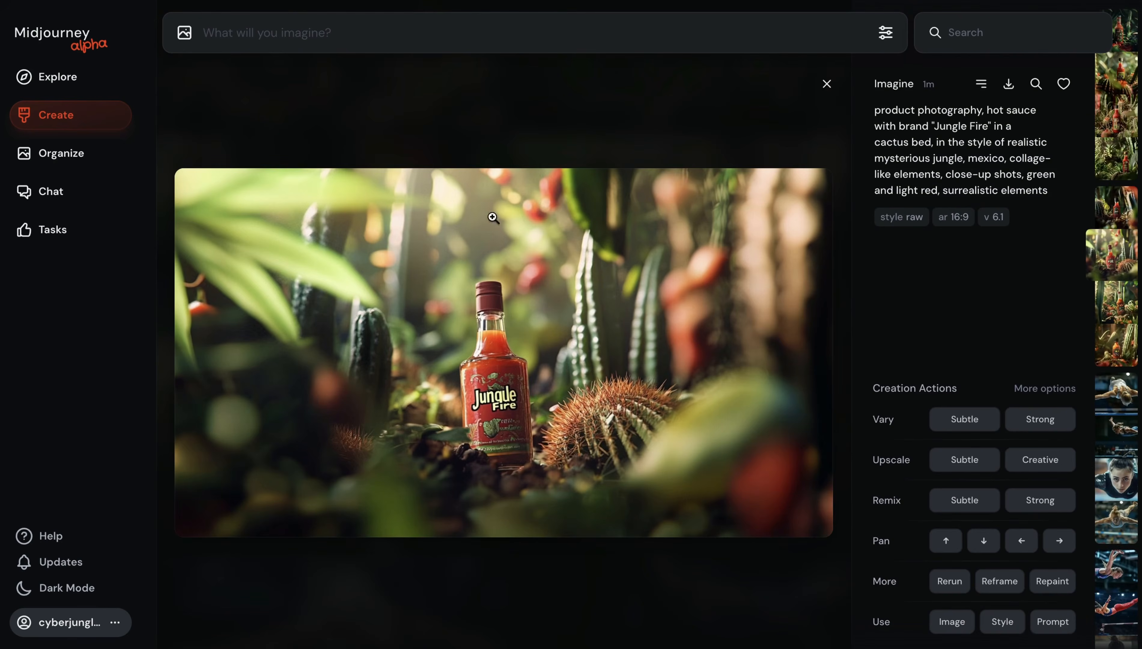
{"action": "left_click", "coordinate": [443, 149]}
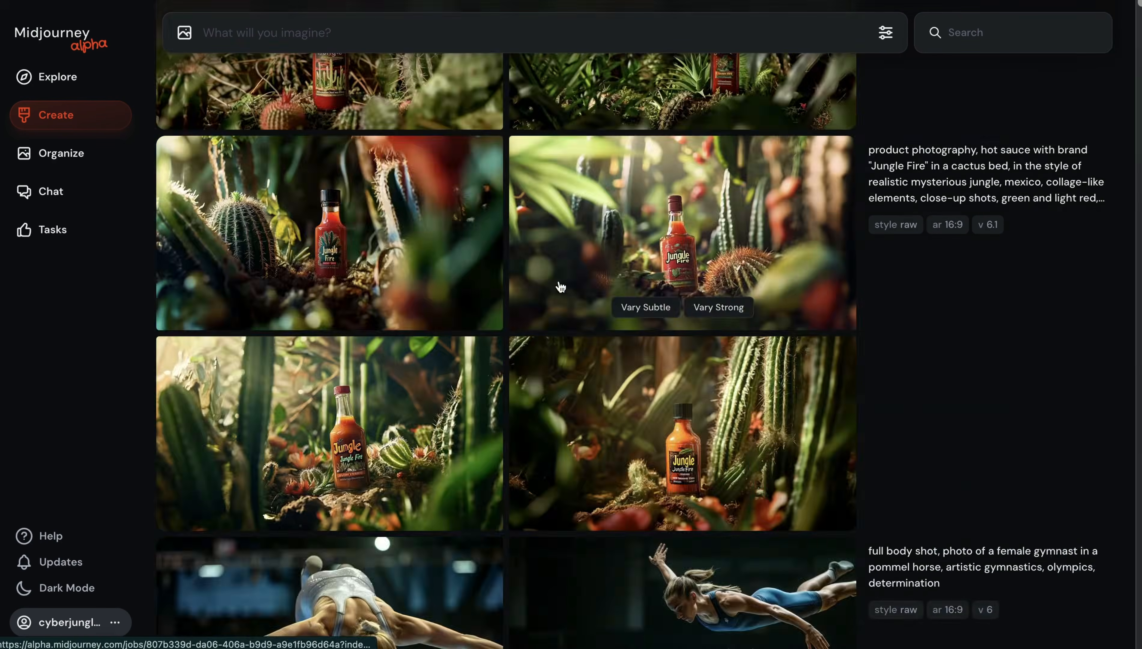
{"action": "scroll", "coordinate": [562, 285], "scroll_direction": "up", "scroll_amount": 8}
{"action": "scroll", "coordinate": [561, 287], "scroll_direction": "down", "scroll_amount": 6}
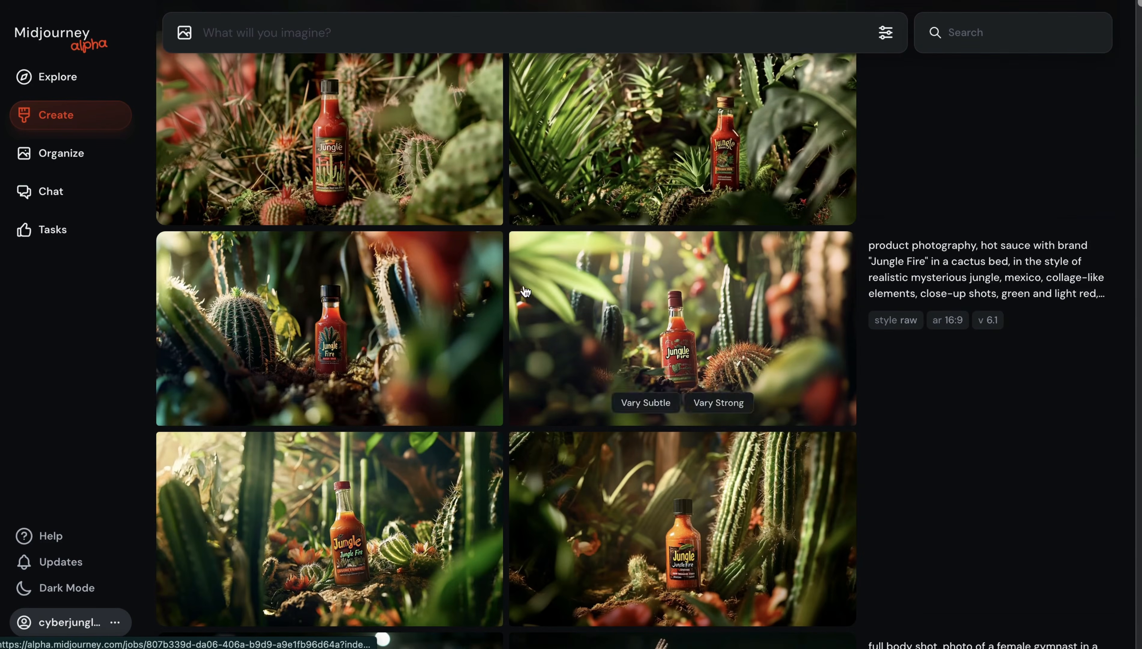
{"action": "left_click", "coordinate": [308, 324]}
{"action": "key", "text": "Escape"}
{"action": "scroll", "coordinate": [371, 181], "scroll_direction": "up", "scroll_amount": 6}
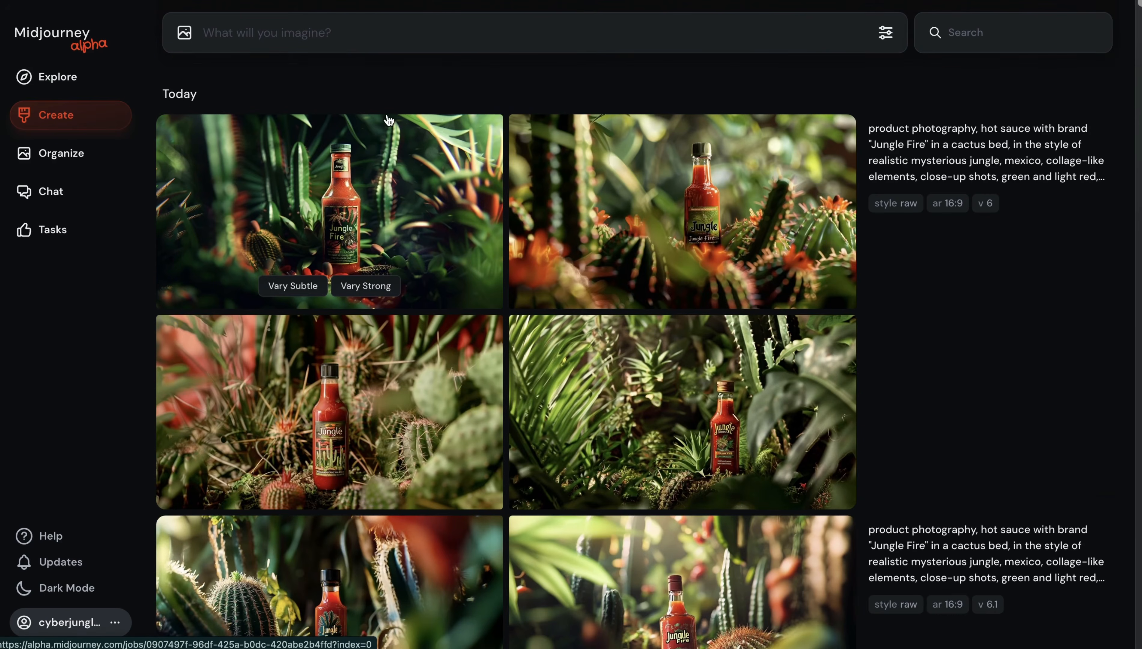
View the second, third and fourth version 6 hot sauce images enlarged to compare their label text with version 6.1.
{"action": "left_click", "coordinate": [639, 213]}
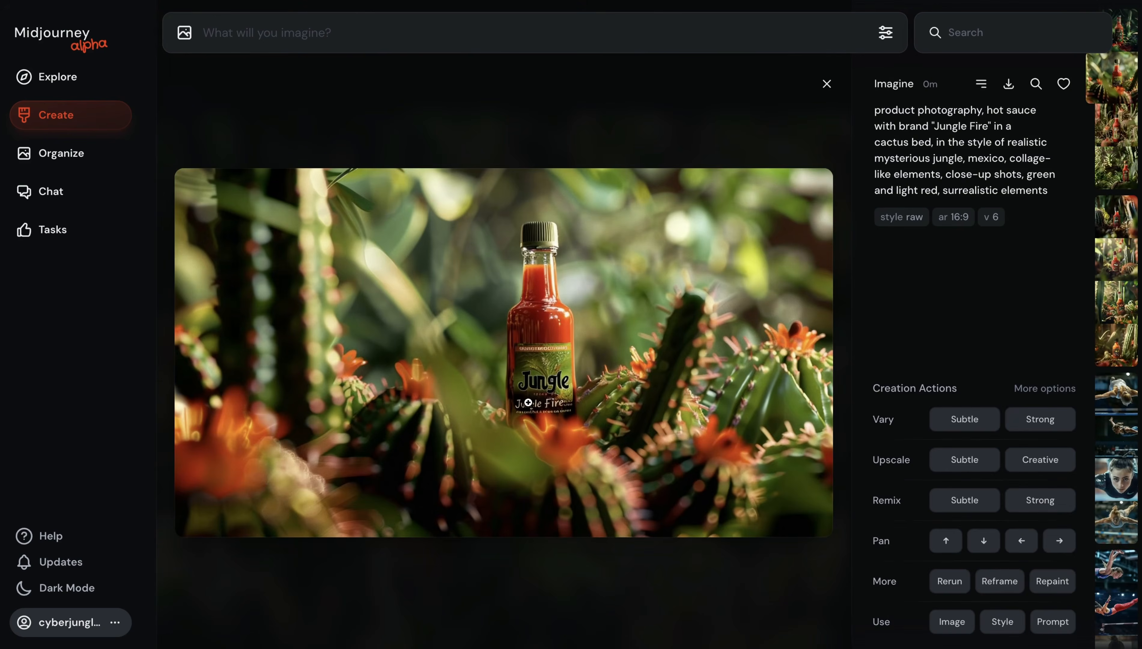
{"action": "left_click", "coordinate": [397, 76]}
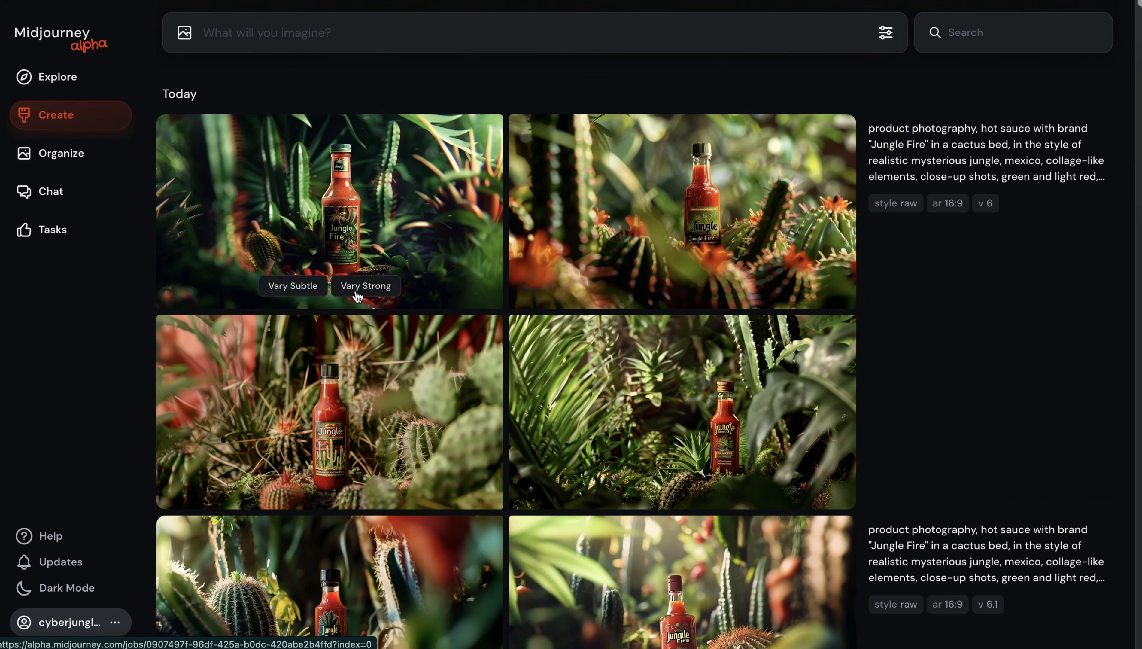
{"action": "left_click", "coordinate": [322, 402]}
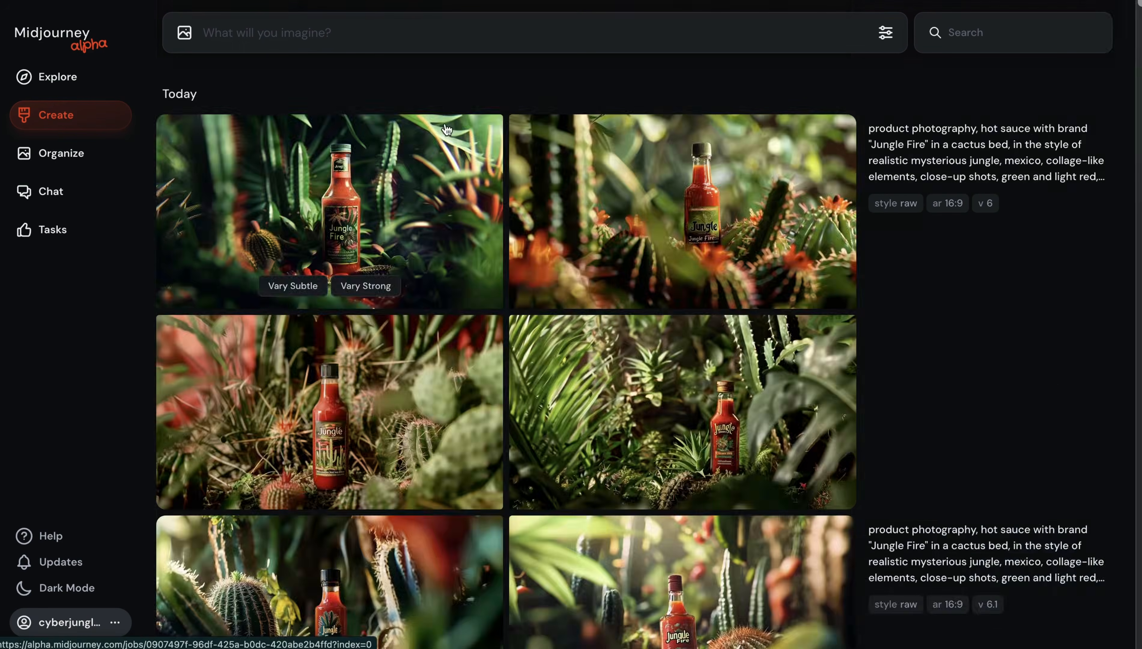
{"action": "left_click", "coordinate": [446, 134]}
{"action": "left_click", "coordinate": [626, 374]}
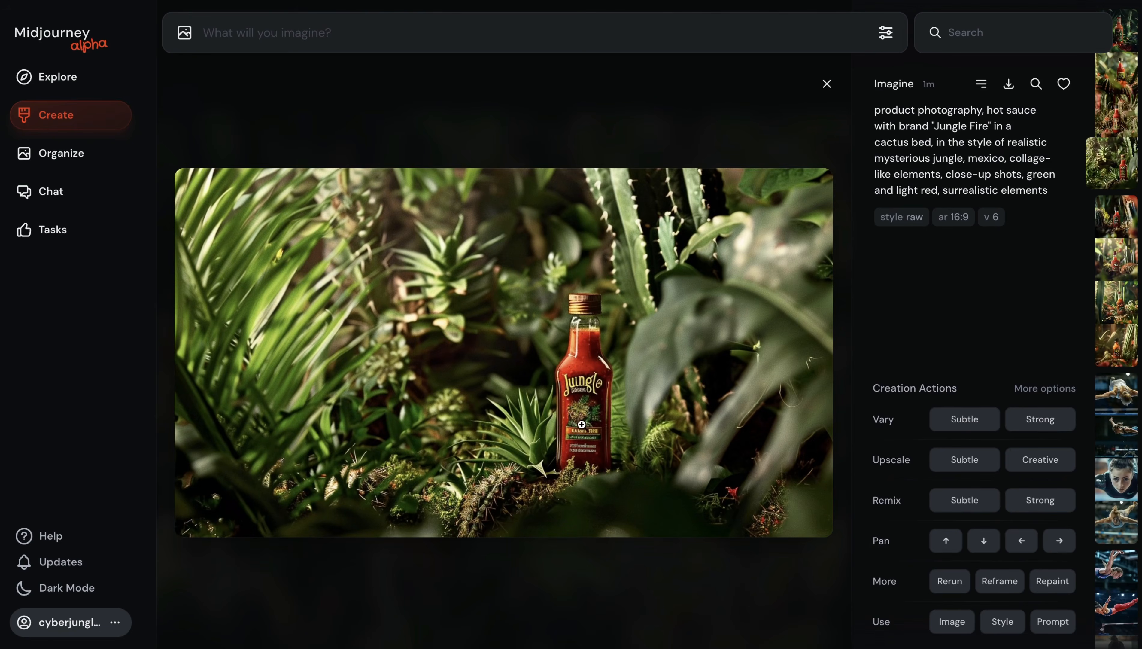
View the first version 6 hot sauce image enlarged to examine the text on its bottle label.
{"action": "left_click", "coordinate": [494, 119]}
{"action": "left_click", "coordinate": [344, 201]}
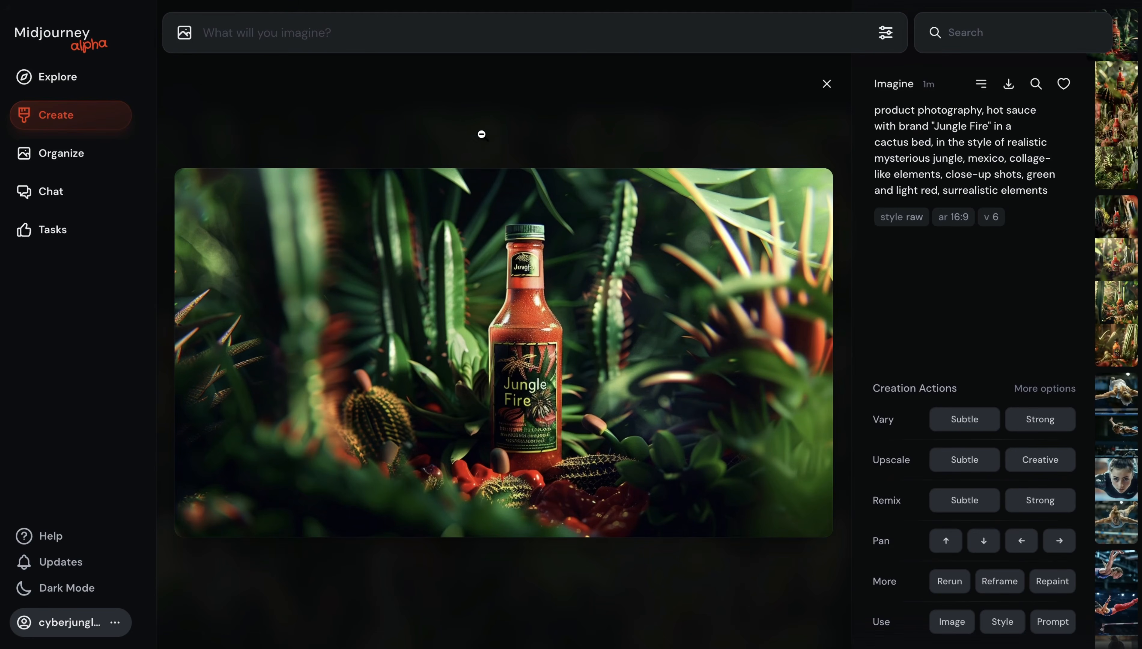
{"action": "left_click", "coordinate": [471, 124]}
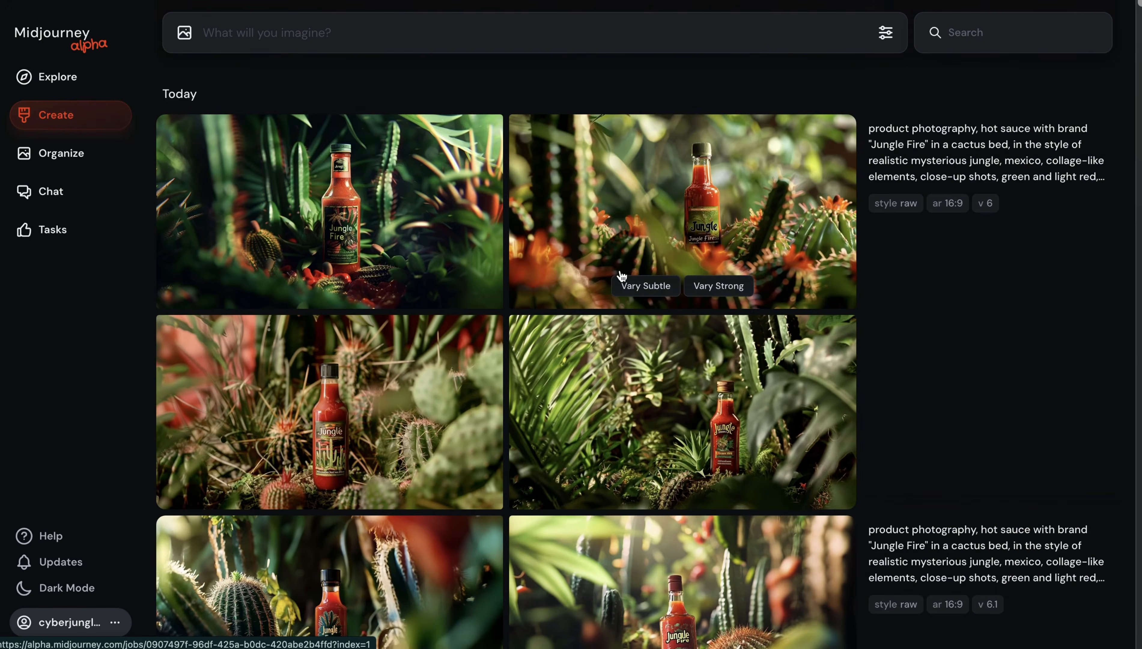
View the first, second and fourth version 6.1 hot sauce images enlarged to compare their label text with version 6.
{"action": "scroll", "coordinate": [680, 408], "scroll_direction": "down", "scroll_amount": 8}
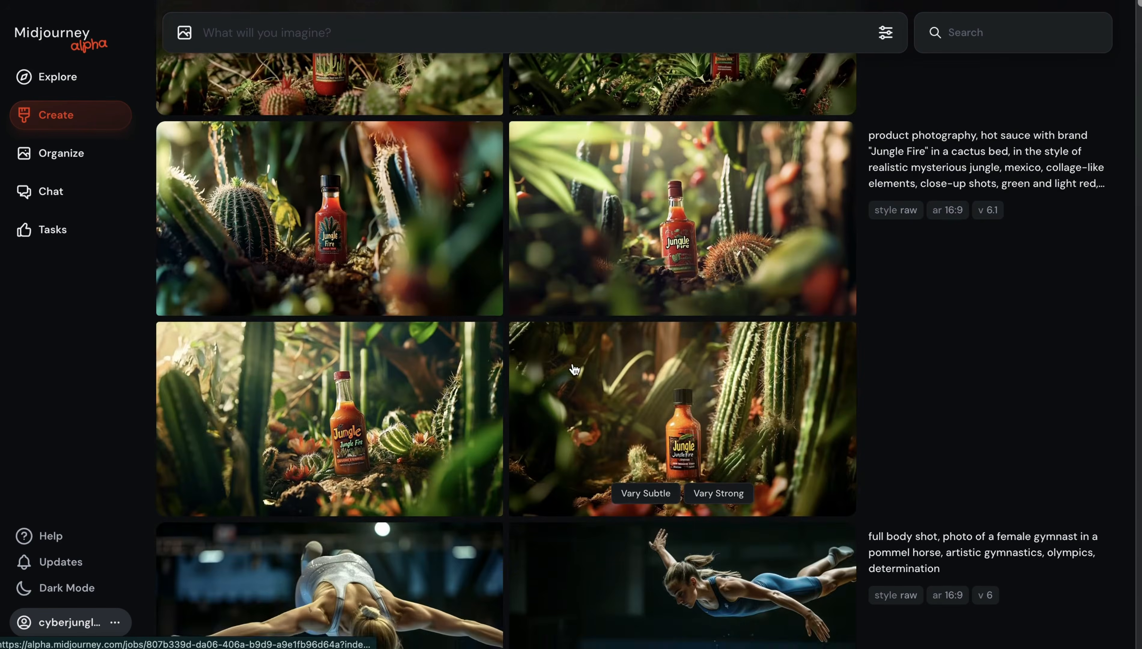
{"action": "left_click", "coordinate": [401, 131]}
{"action": "left_click", "coordinate": [401, 105]}
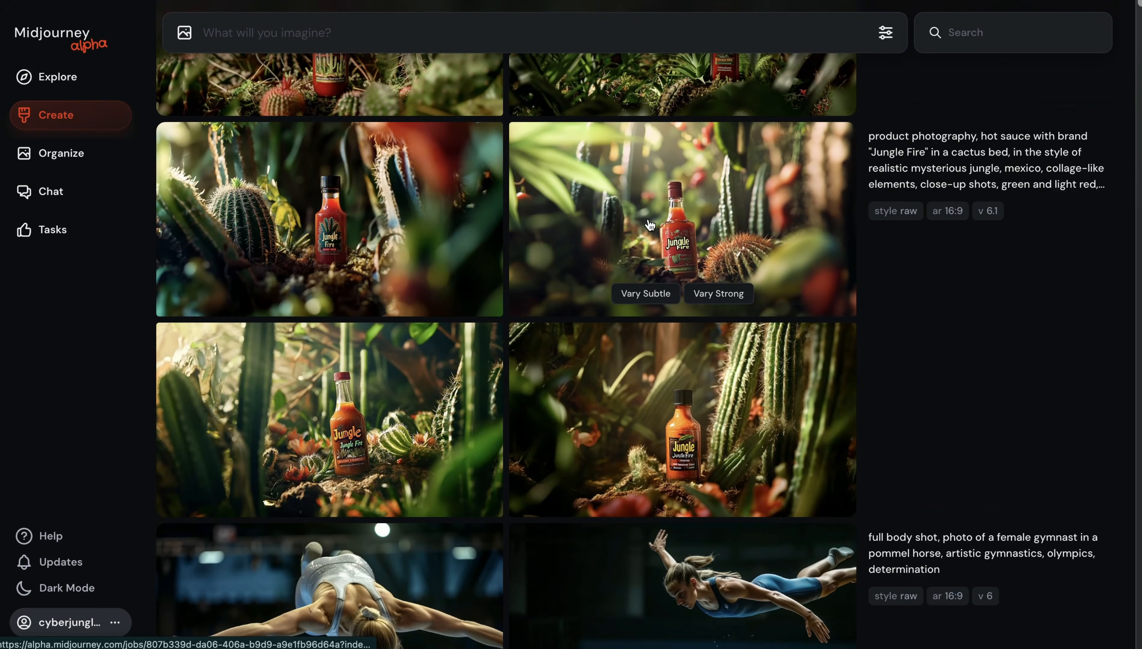
{"action": "left_click", "coordinate": [693, 223]}
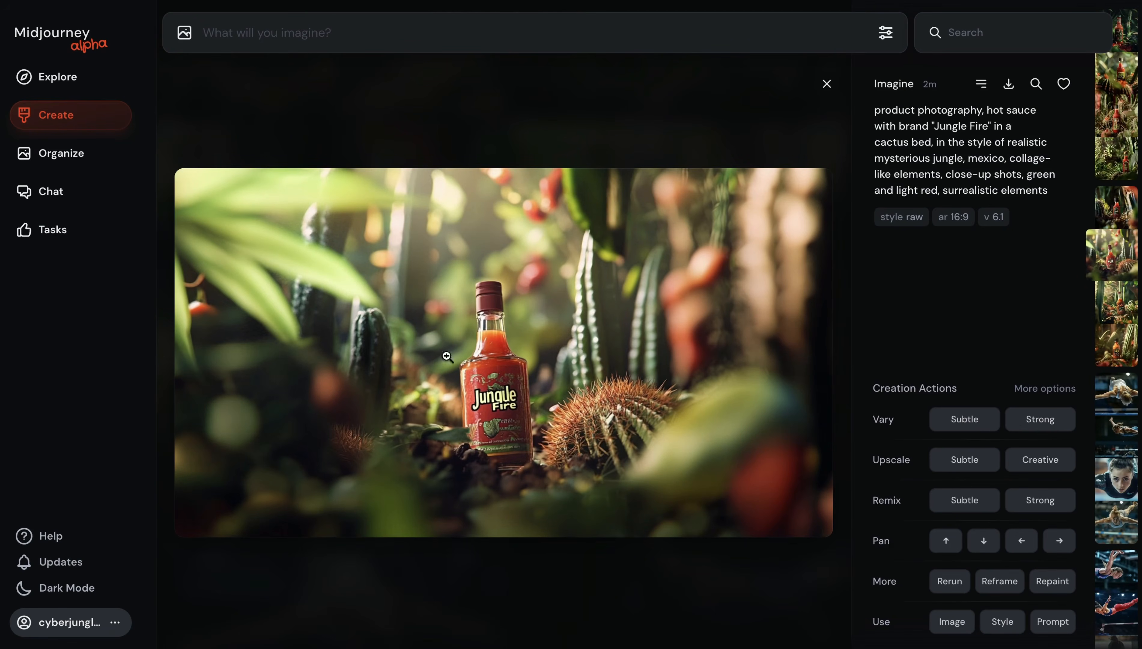
{"action": "left_click", "coordinate": [528, 115]}
{"action": "left_click", "coordinate": [650, 406]}
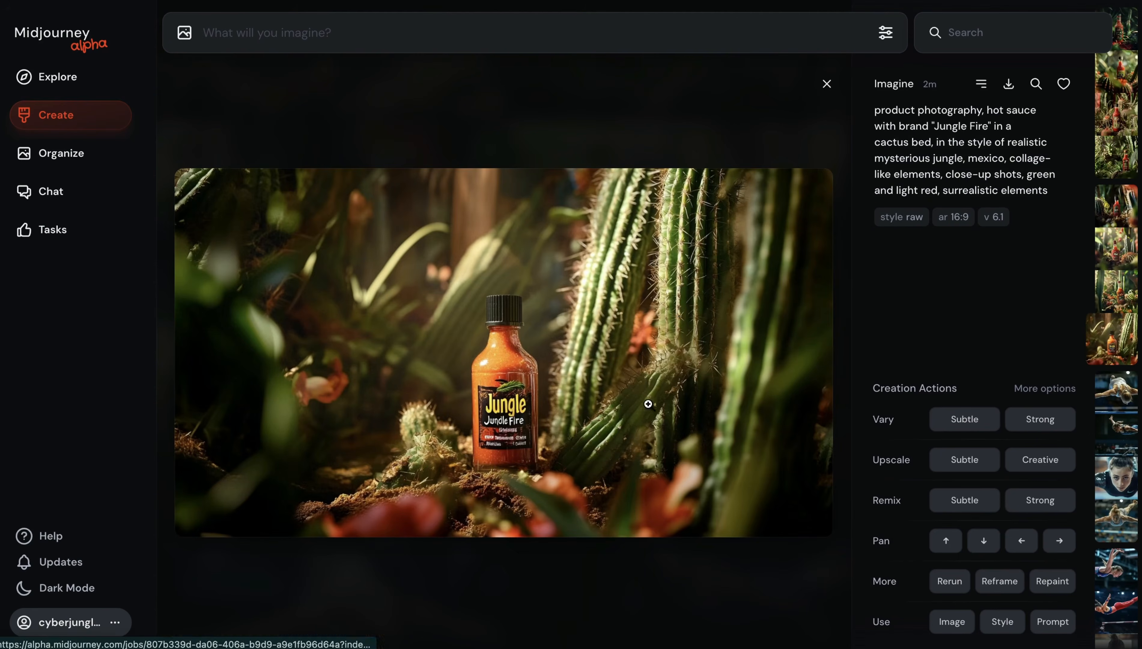
{"action": "left_click", "coordinate": [562, 118]}
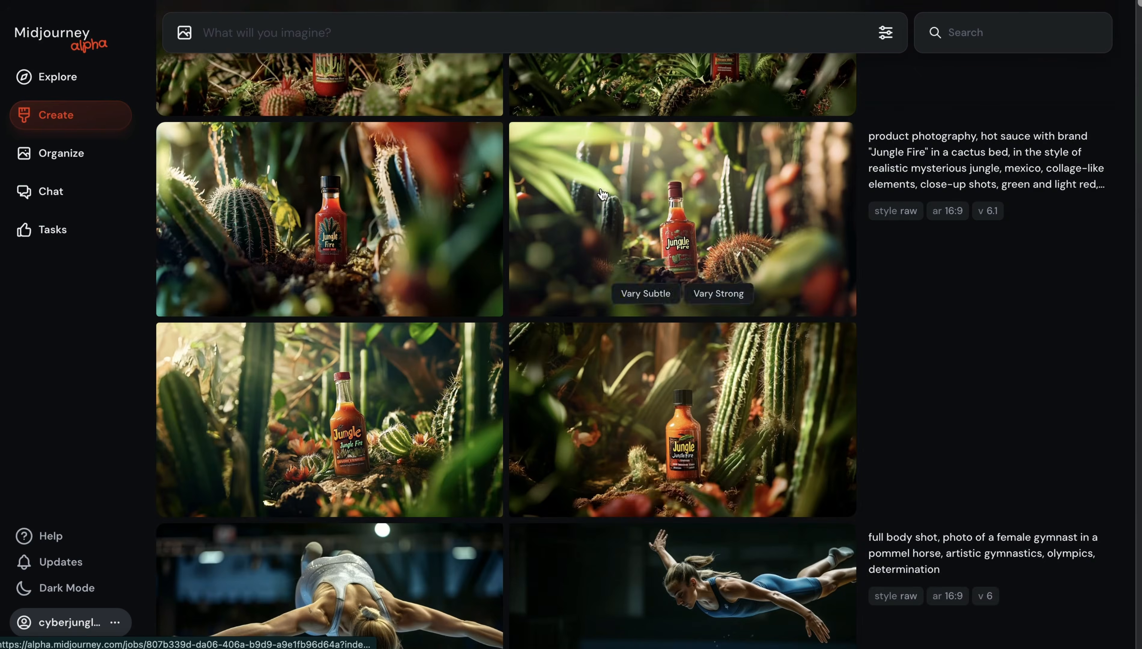
Compare the version 6 and version 6.1 'Jungle Fire' sets side by side as thumbnails in the creation gallery.
{"action": "scroll", "coordinate": [692, 351], "scroll_direction": "up", "scroll_amount": 8}
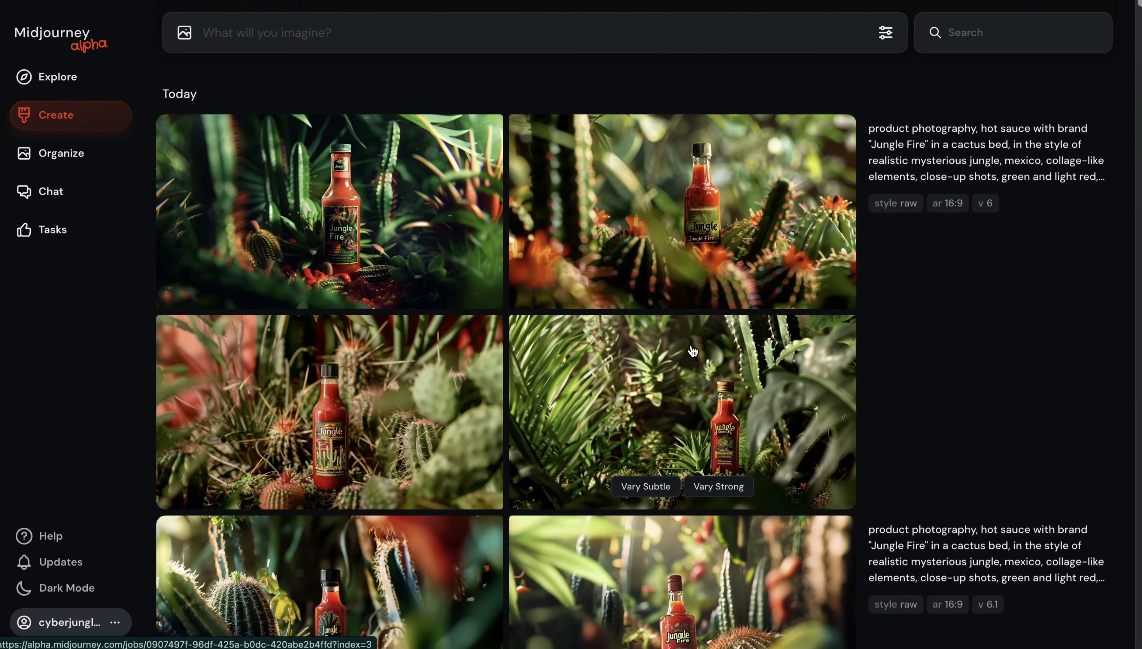
{"action": "scroll", "coordinate": [734, 473], "scroll_direction": "down", "scroll_amount": 8}
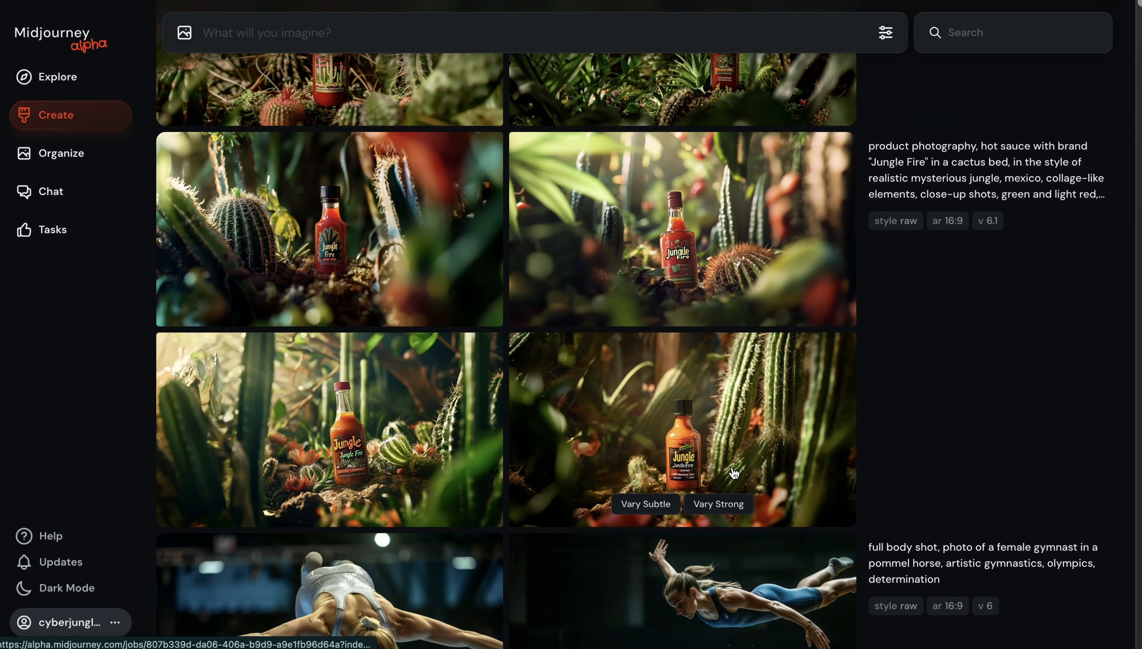
{"action": "scroll", "coordinate": [959, 475], "scroll_direction": "up", "scroll_amount": 1}
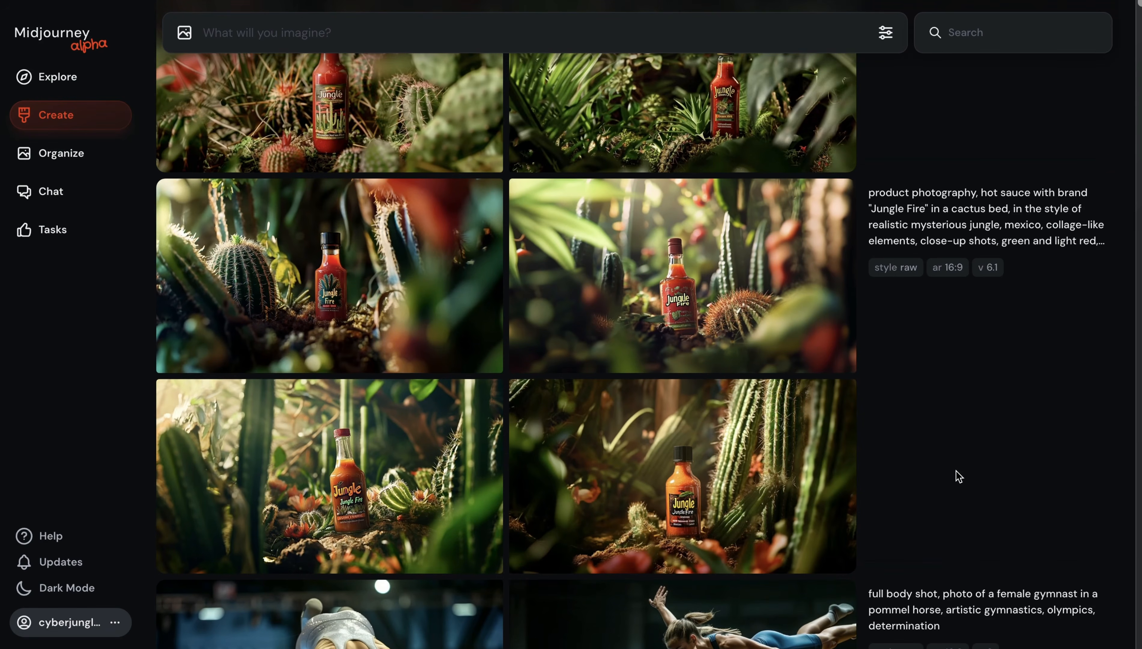
{"action": "scroll", "coordinate": [958, 476], "scroll_direction": "up", "scroll_amount": 7}
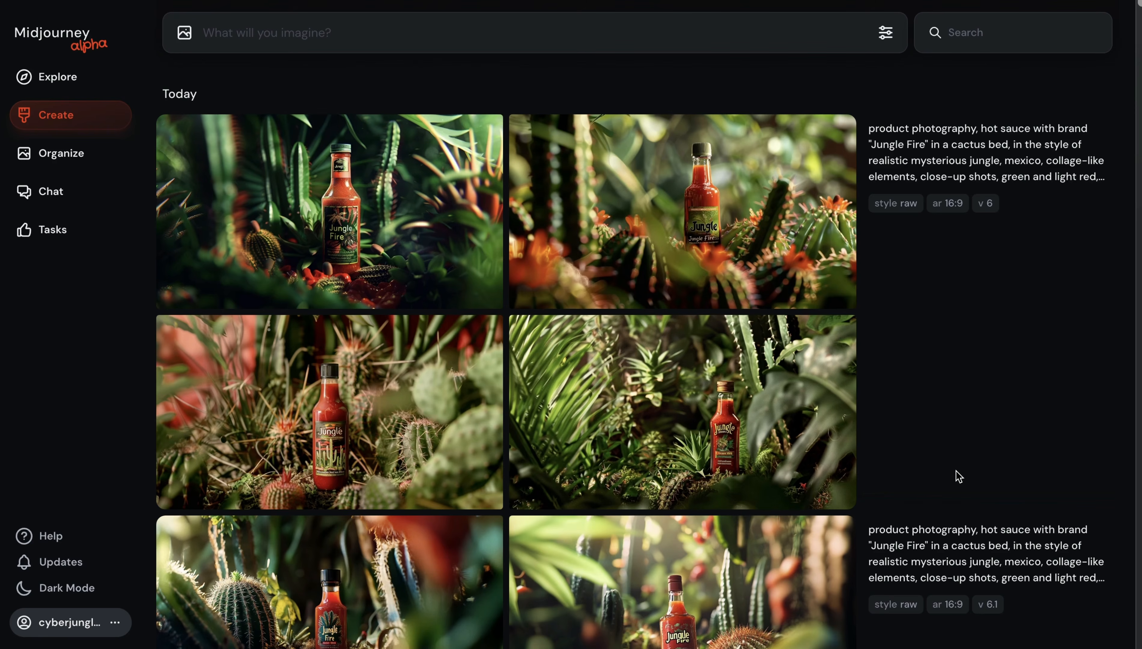
{"action": "mouse_move", "coordinate": [956, 426]}
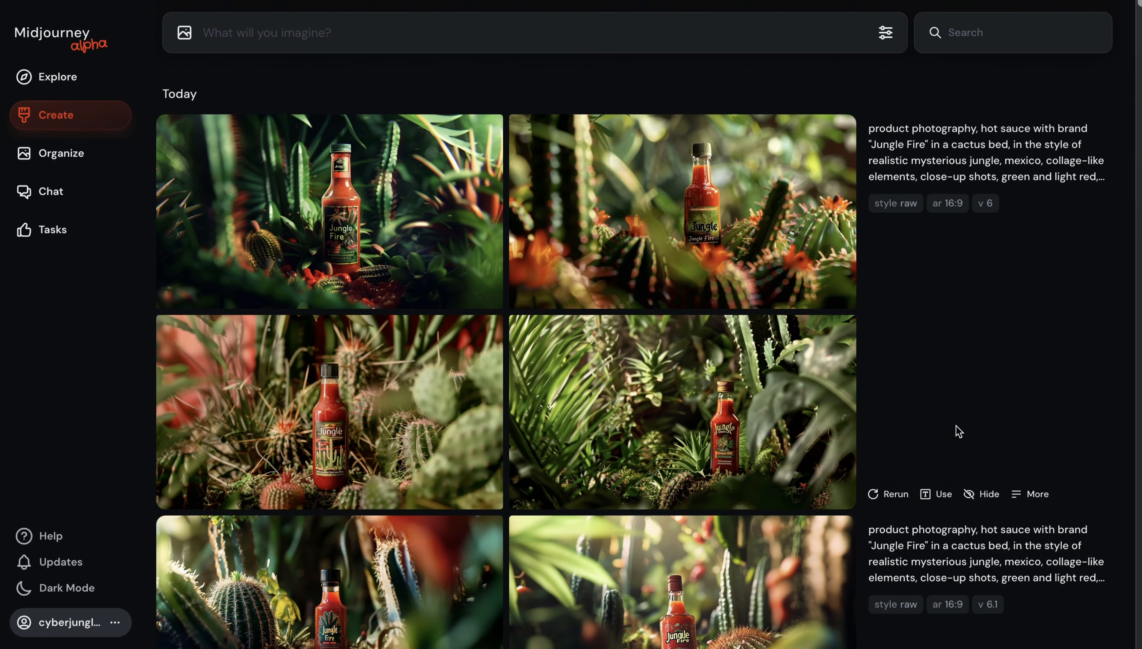